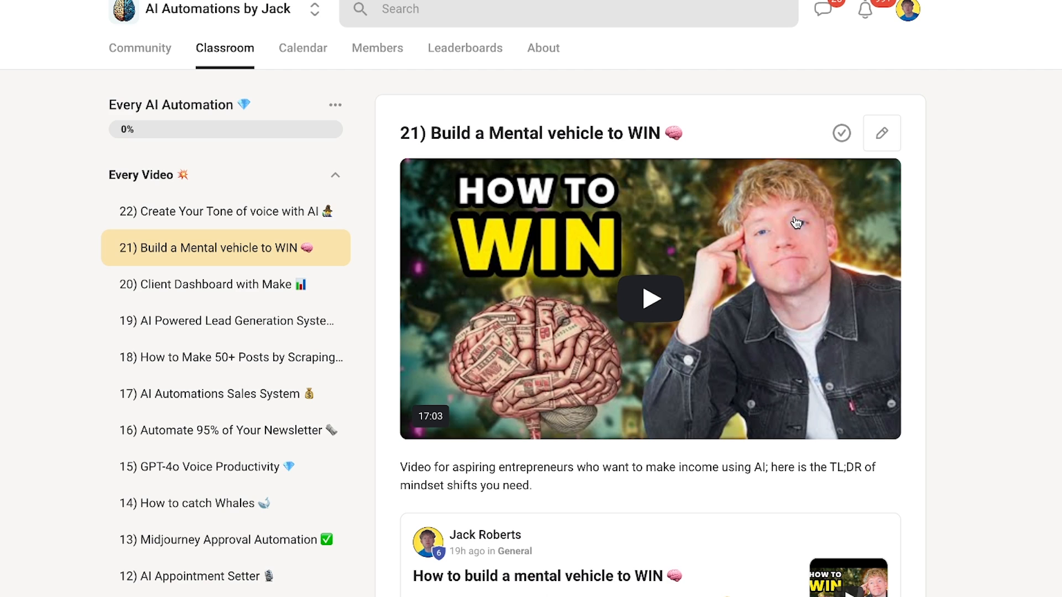
Browse lessons 20, 21 and 22 of the Every AI Automation course, then open the group's Community area
click(244, 283)
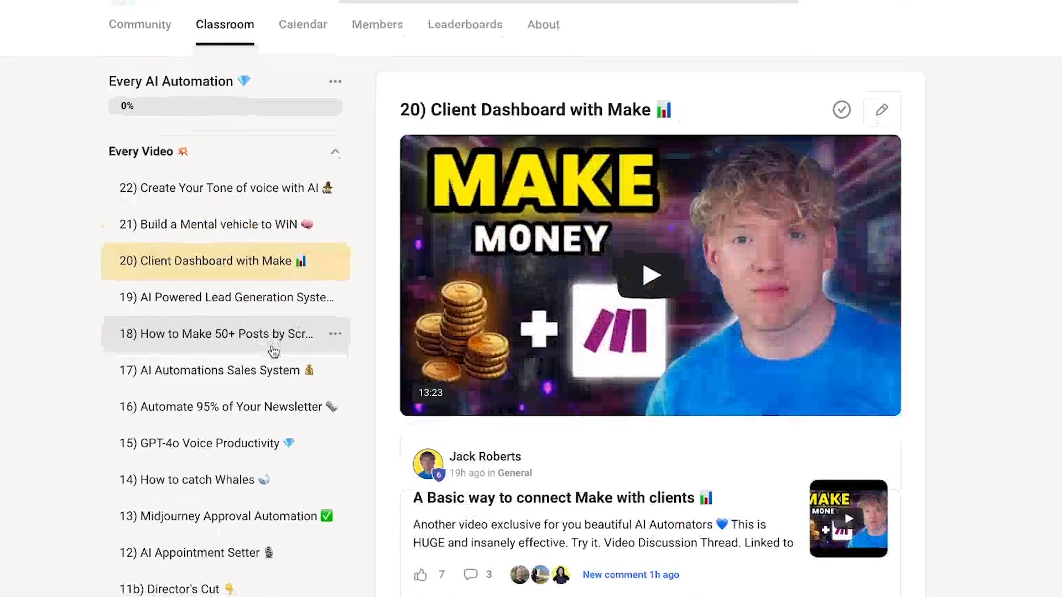
scroll(274, 351, up, 1)
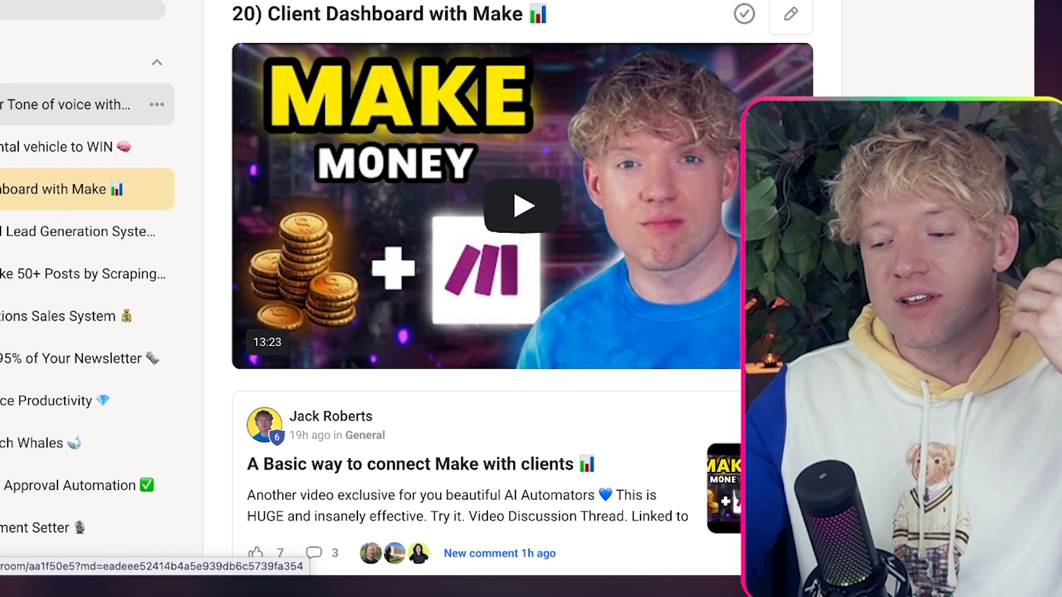
click(72, 104)
scroll(337, 279, down, 1)
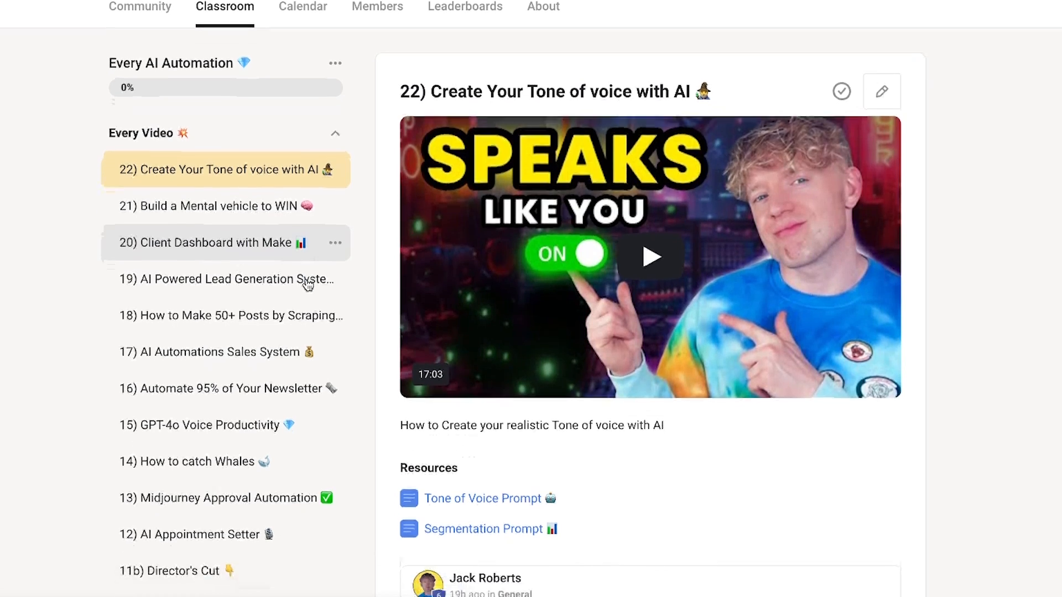
click(234, 219)
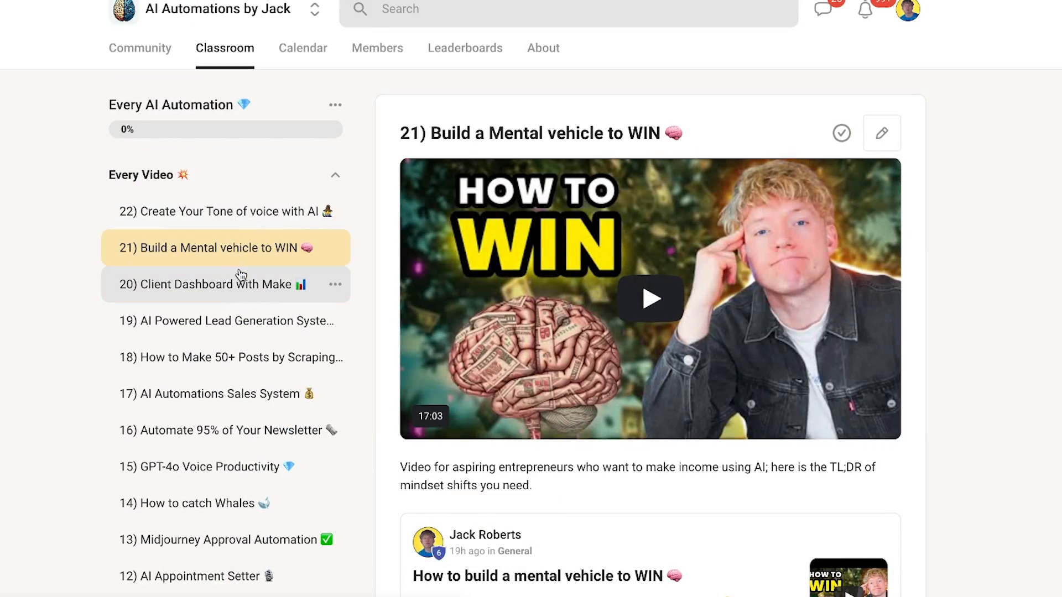
click(267, 284)
scroll(264, 293, down, 1)
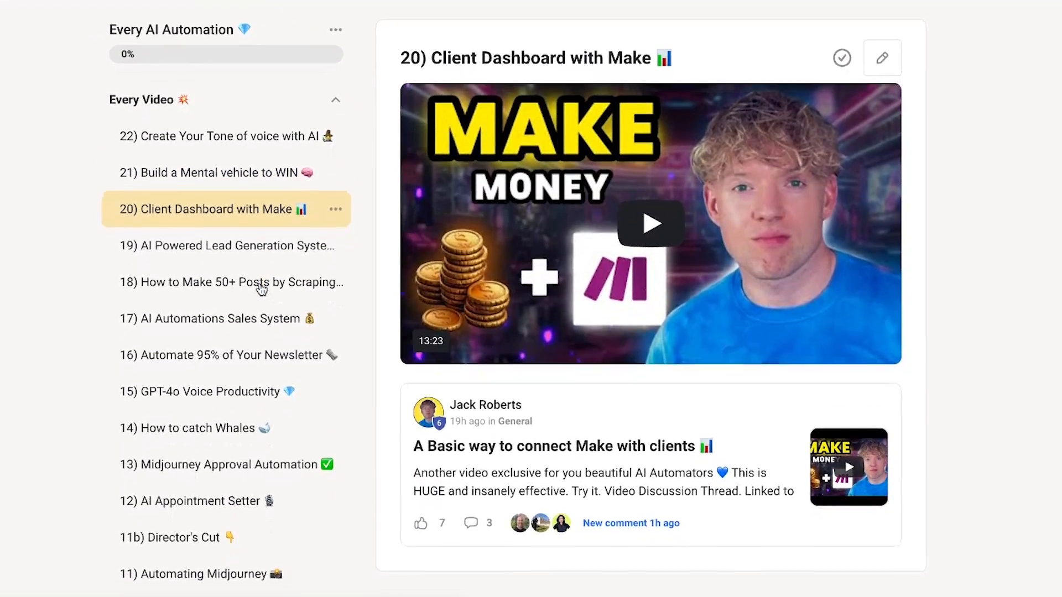
scroll(262, 289, up, 1)
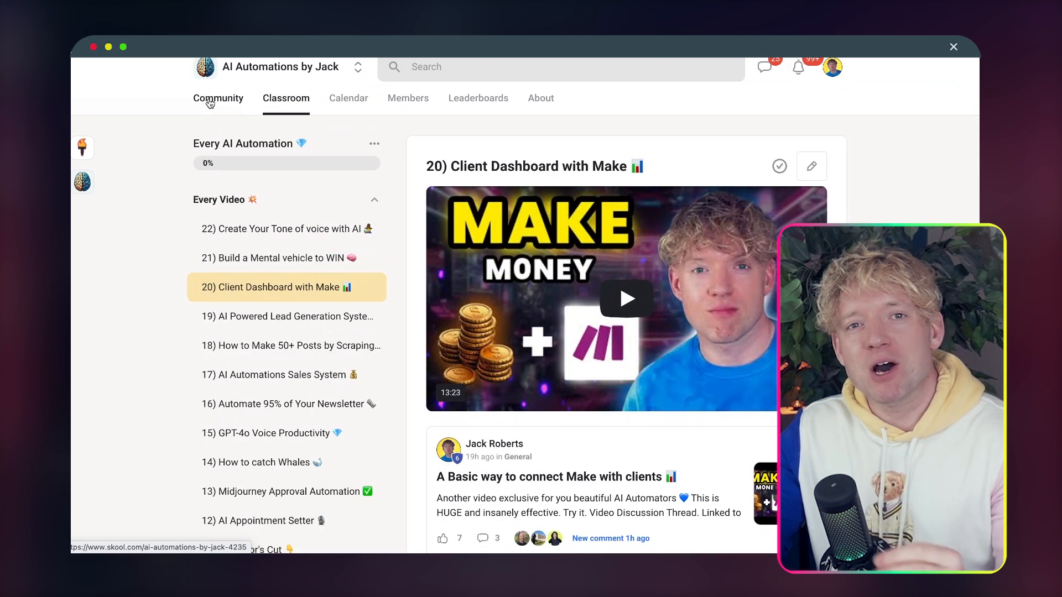
click(130, 53)
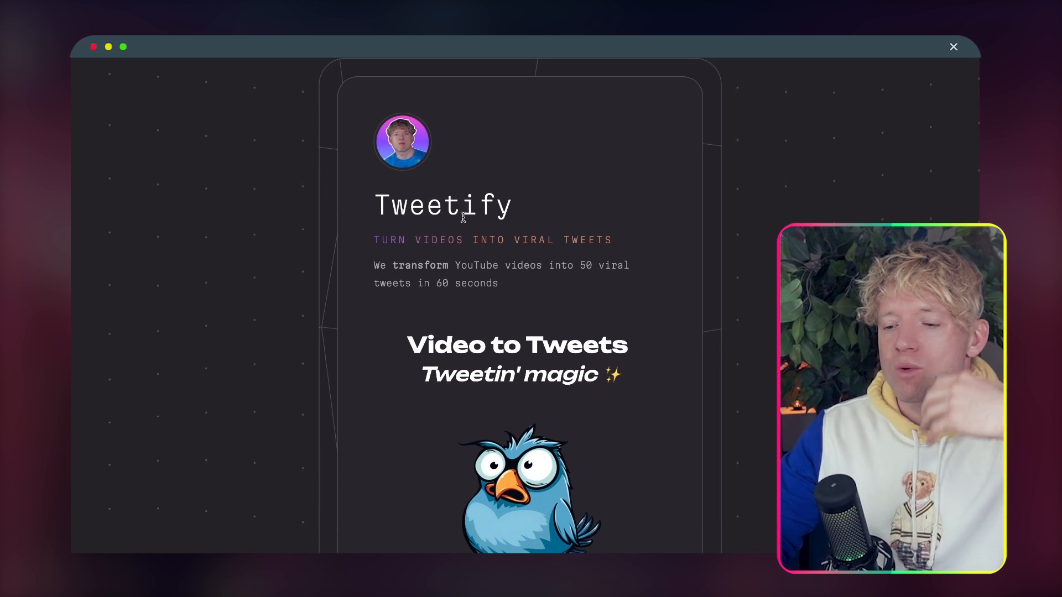
Look through the Tweetify page and its order form, trying the 10, 20, 30, 40 and 50 Tweets packages
scroll(500, 240, down, 1)
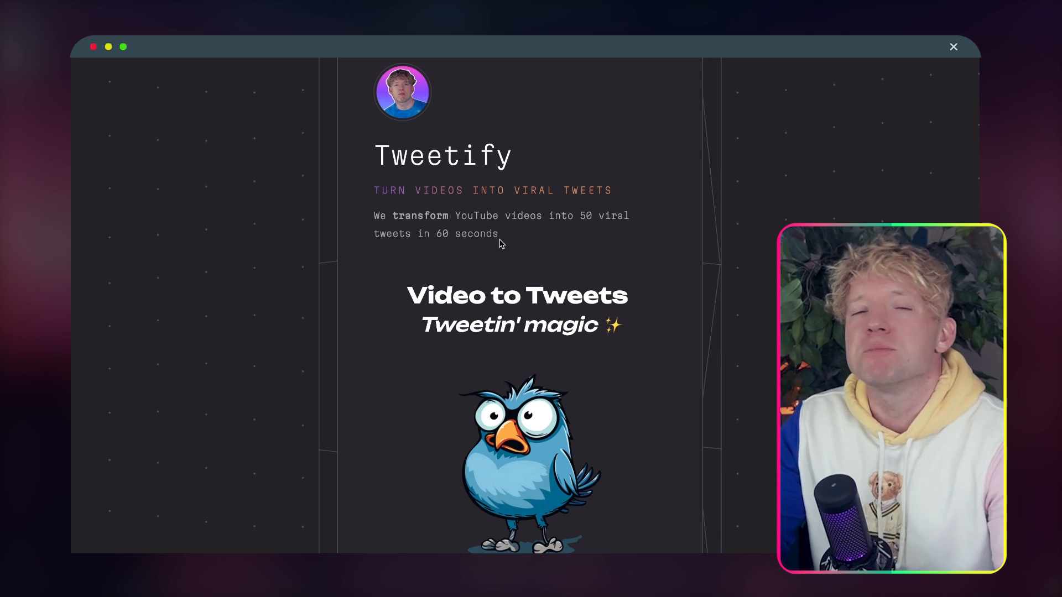
scroll(512, 242, down, 1)
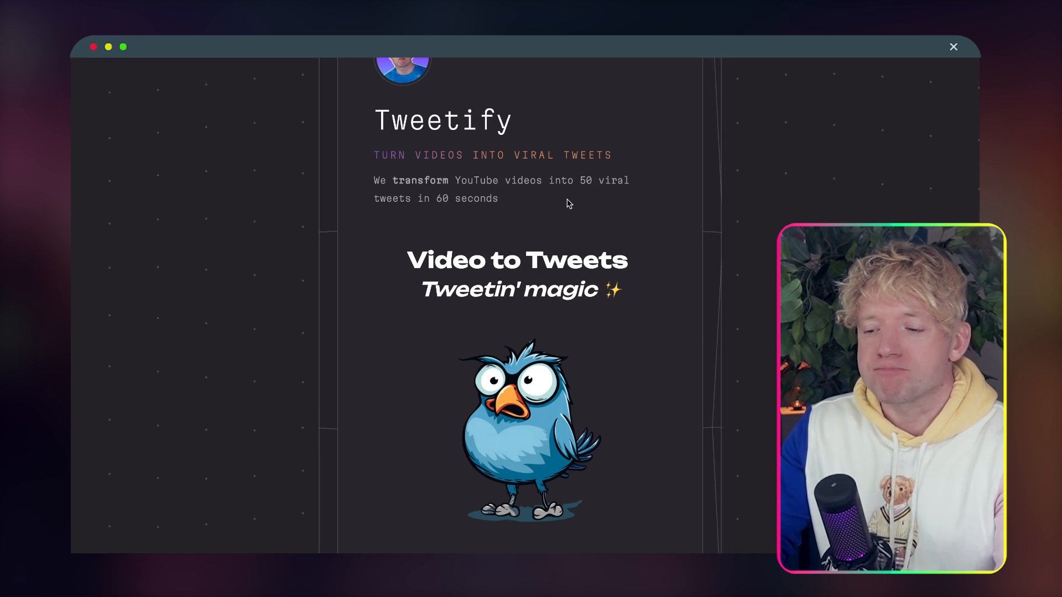
scroll(570, 204, up, 2)
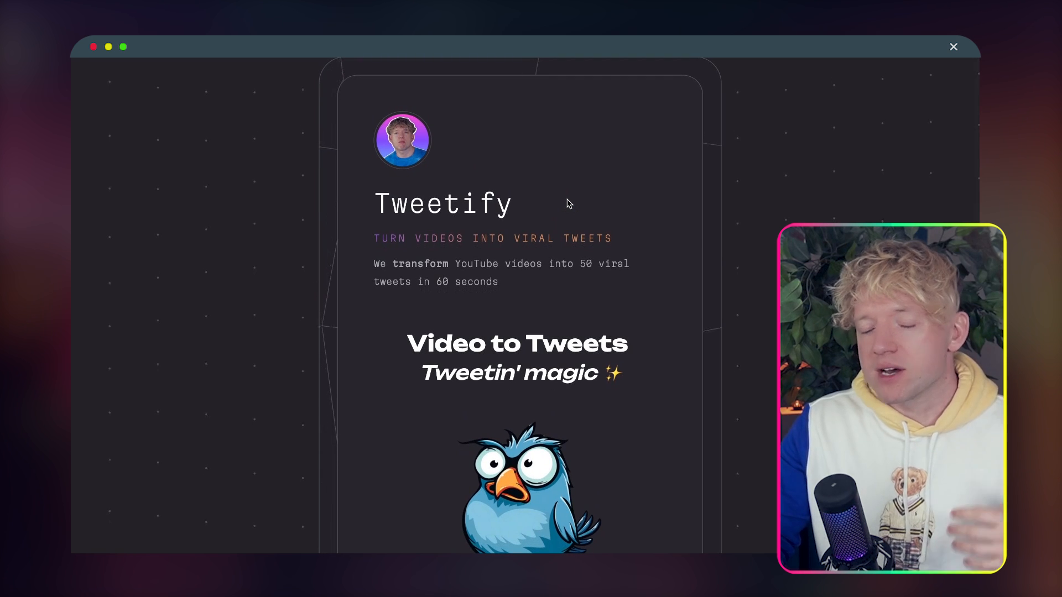
scroll(588, 210, down, 4)
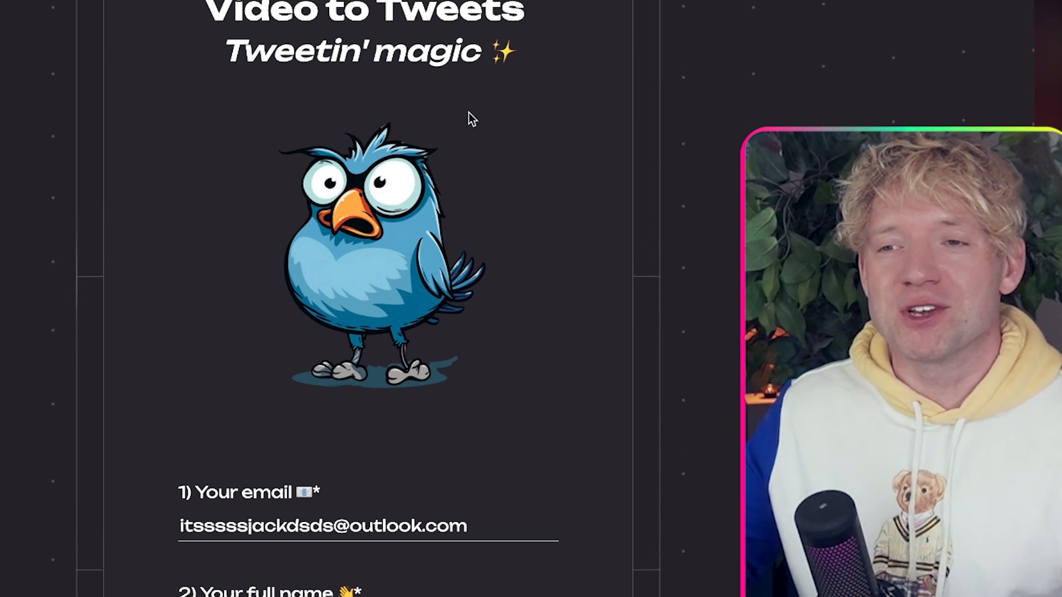
scroll(469, 118, down, 15)
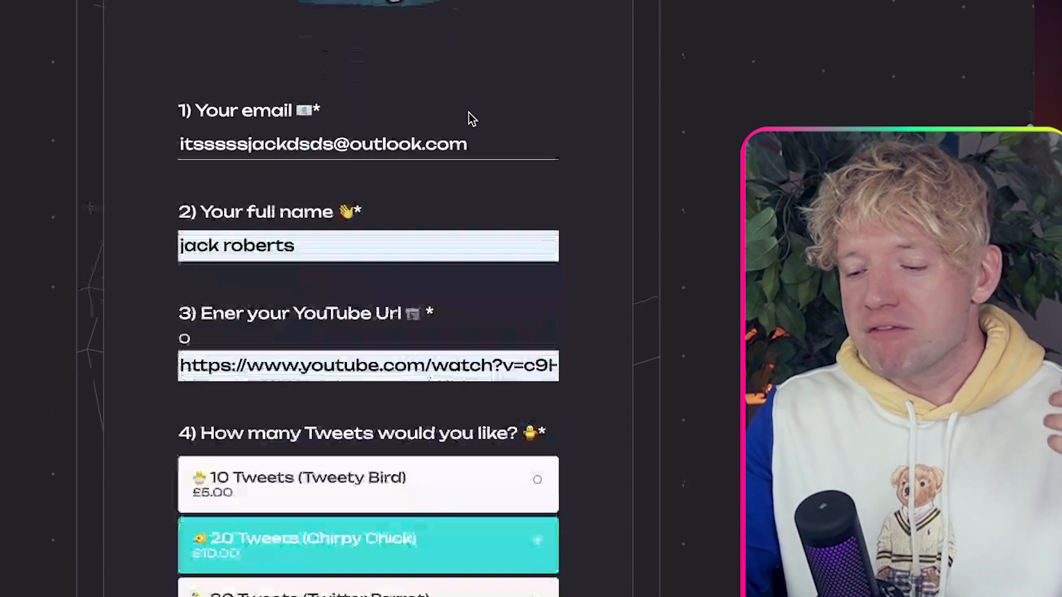
click(344, 61)
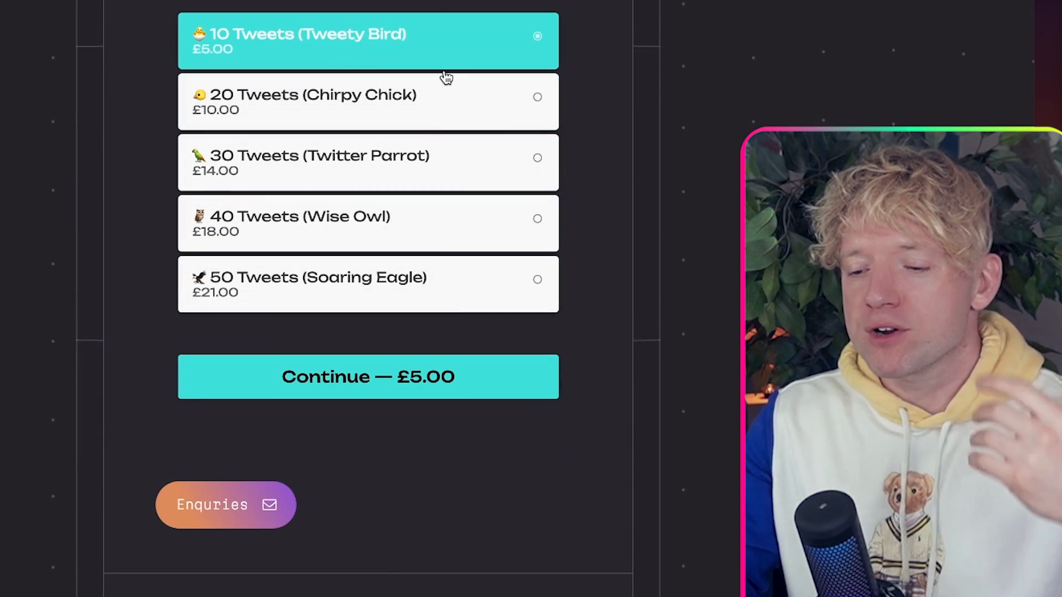
click(445, 102)
click(446, 157)
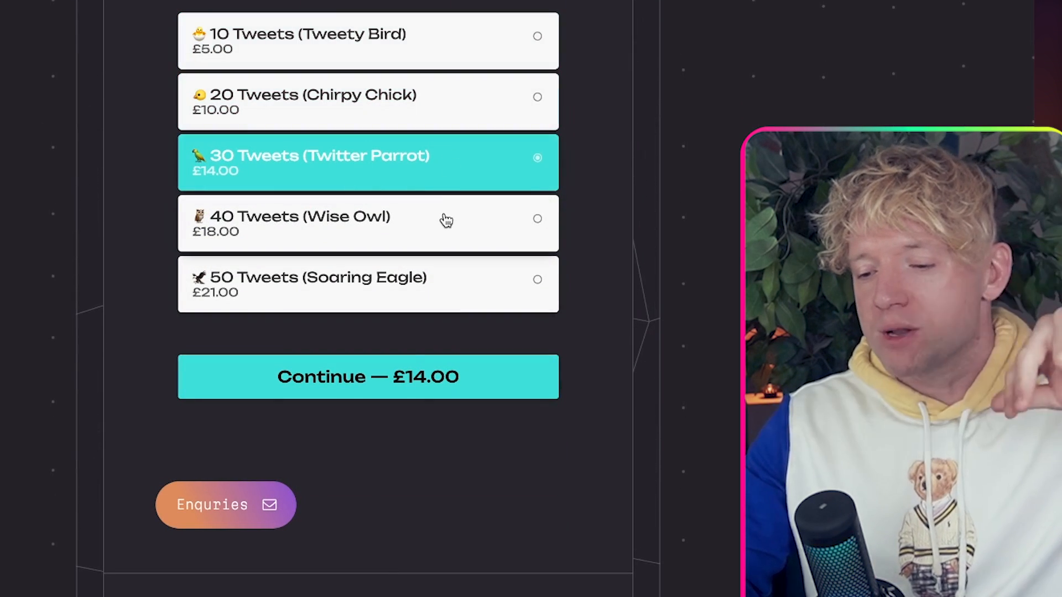
click(443, 218)
click(438, 298)
click(415, 62)
click(396, 278)
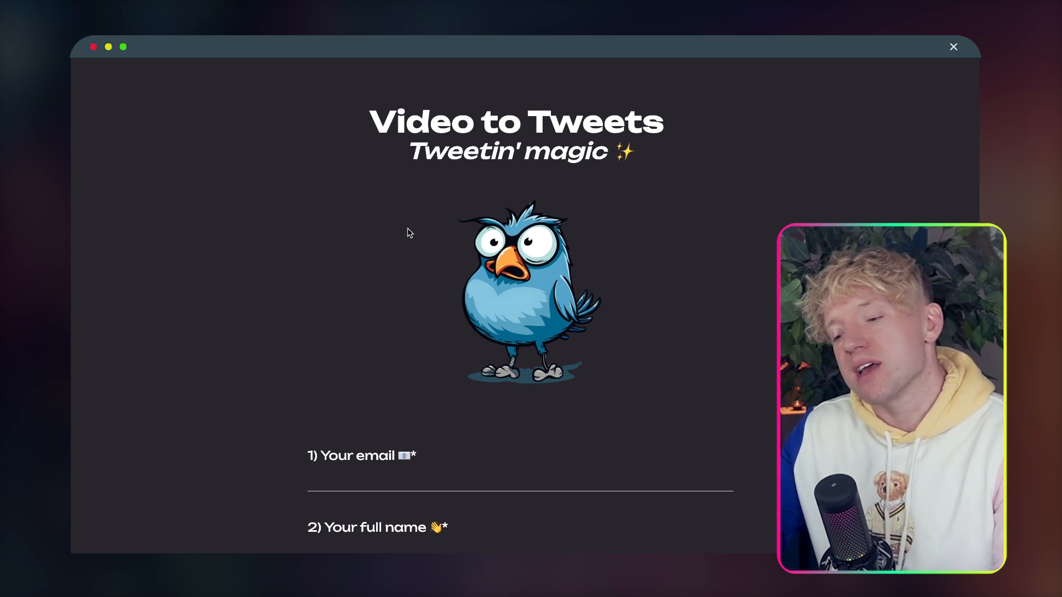
Fill in the customer's email and full name on the Video to Tweets form
scroll(409, 232, down, 3)
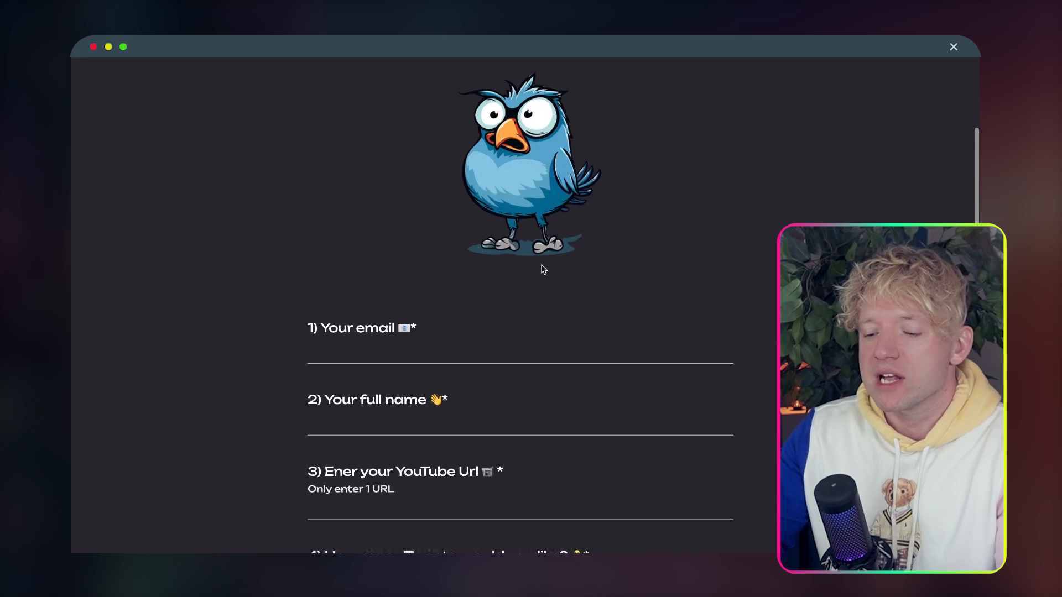
click(472, 316)
click(444, 349)
click(362, 317)
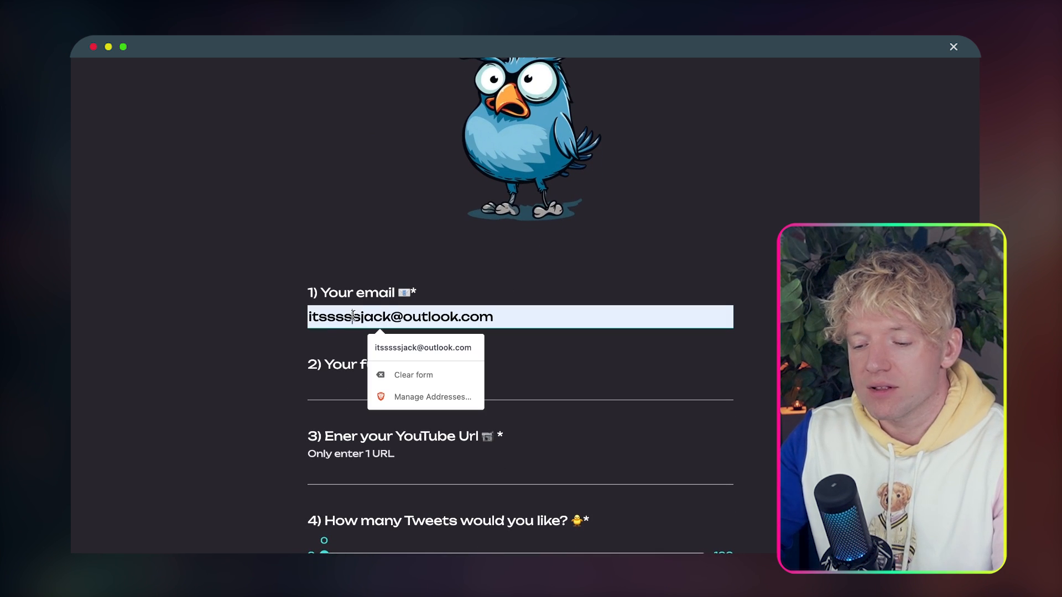
text(dsdsd)
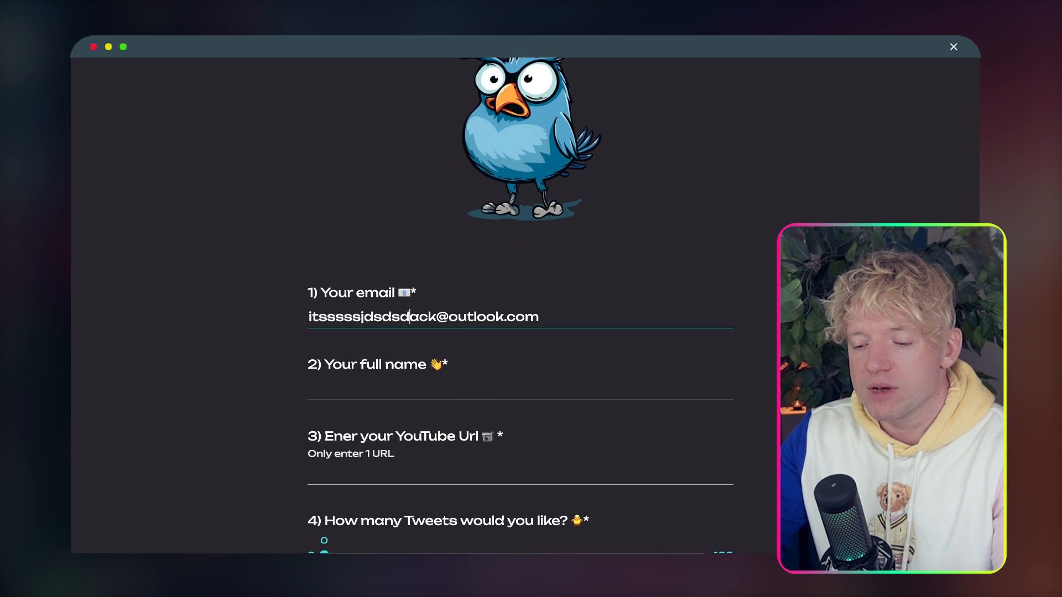
scroll(427, 348, down, 2)
click(435, 297)
text(Roberto Duran)
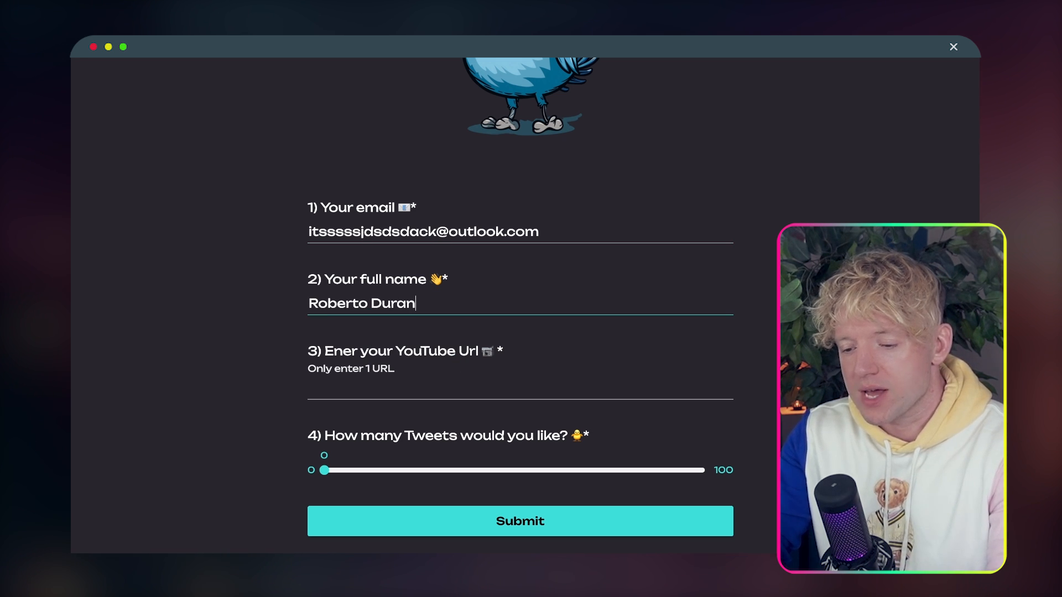
scroll(443, 326, down, 1)
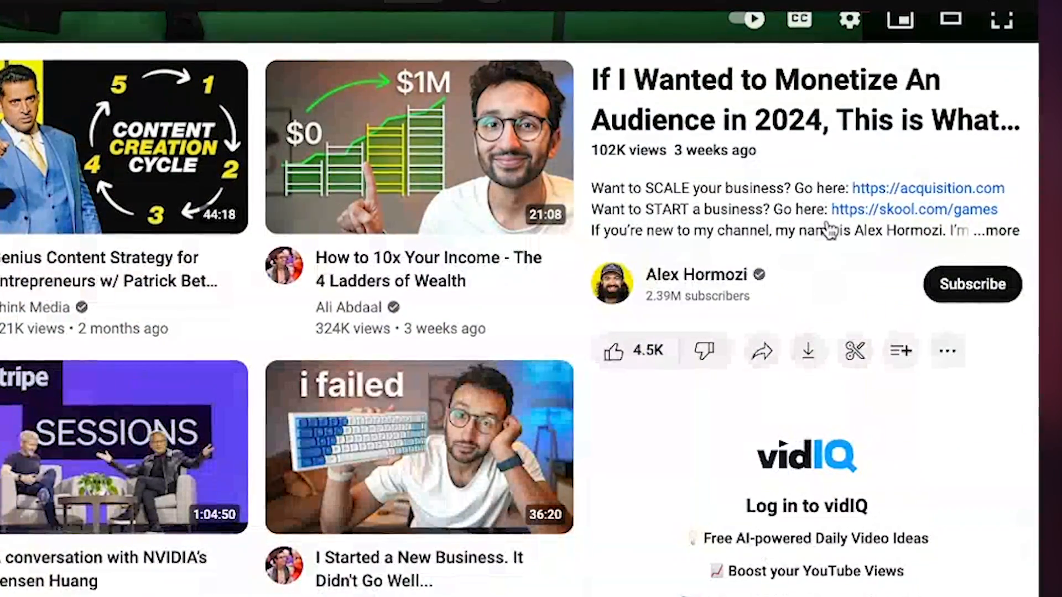
mouse_move(801, 168)
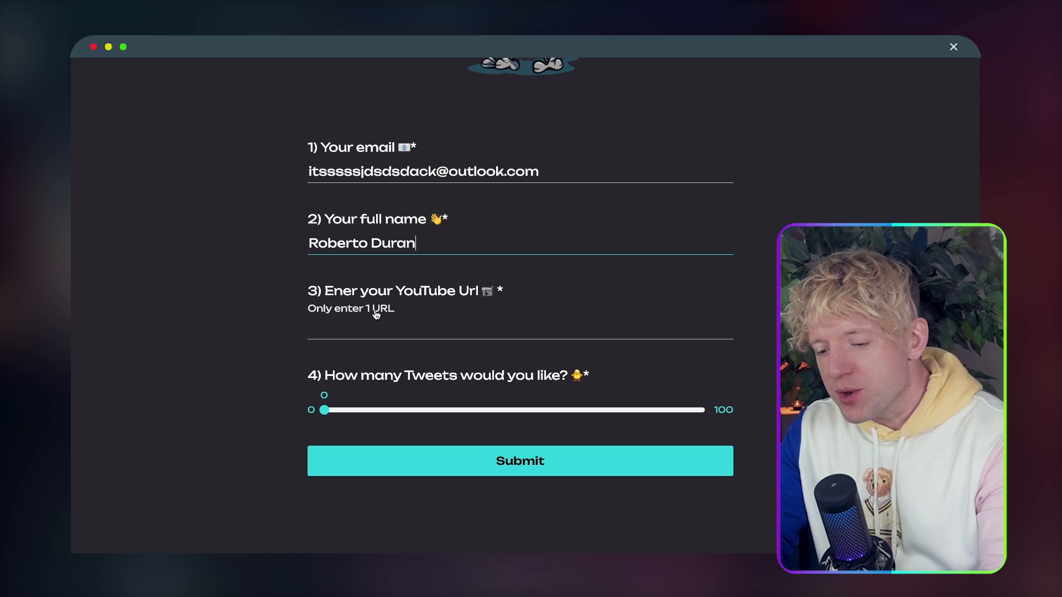
click(375, 321)
text(https://www.youtube.com/watch?v=oRqnTOT9ZG8&ab_channel=AlexHormozi)
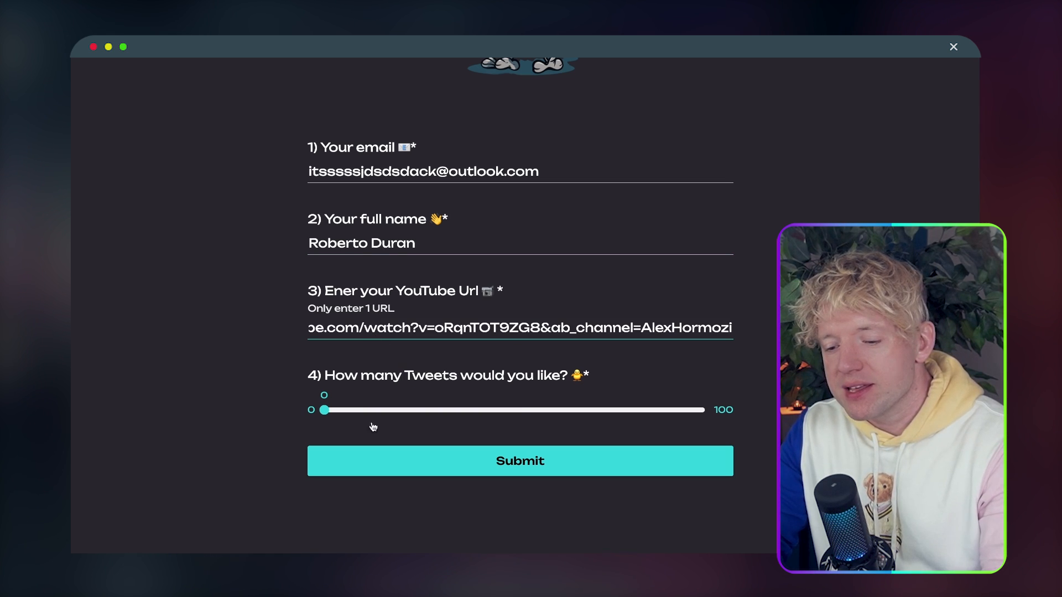
drag(325, 410, 412, 411)
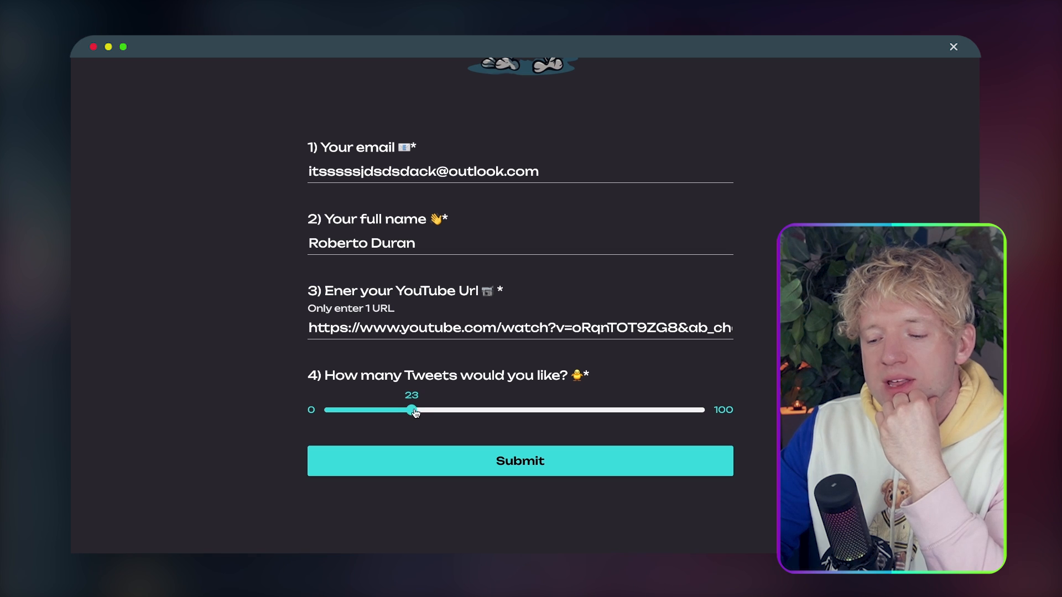
click(444, 459)
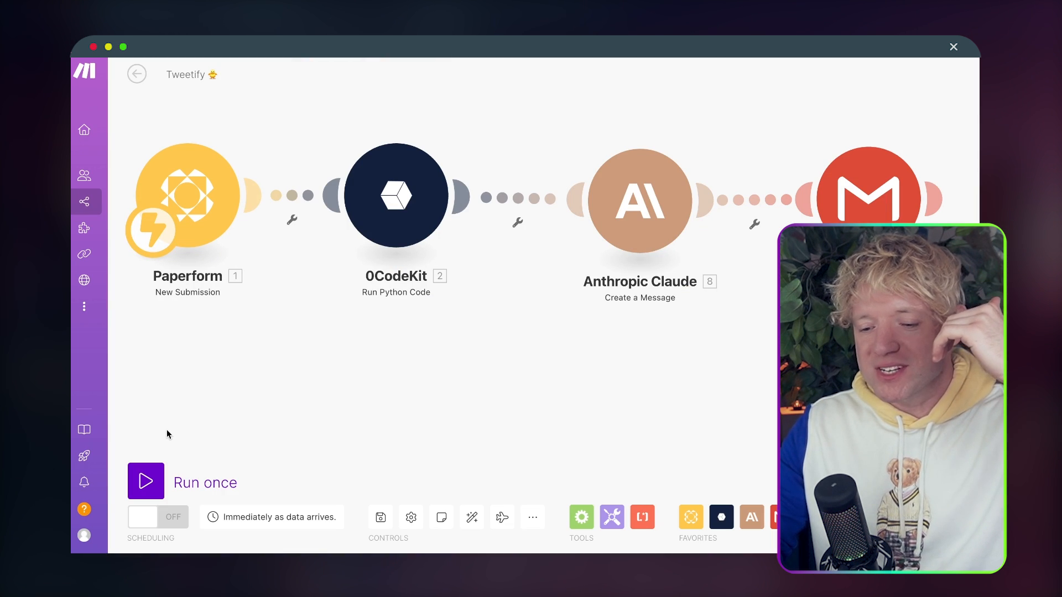
In Make, run the Tweetify scenario once with the existing webhook data and inspect the 0CodeKit module's full result
click(145, 481)
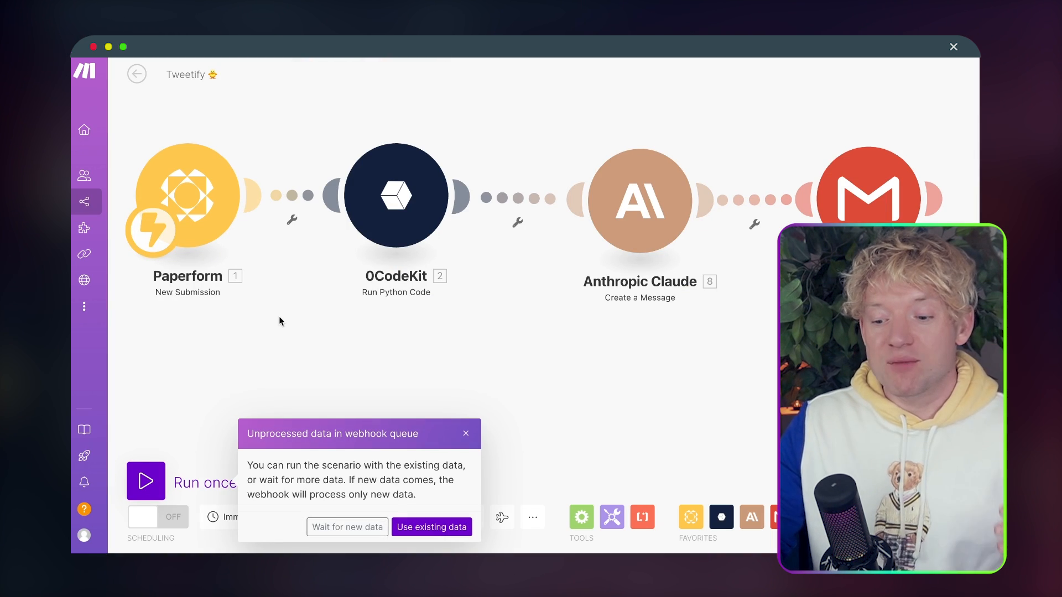
click(427, 531)
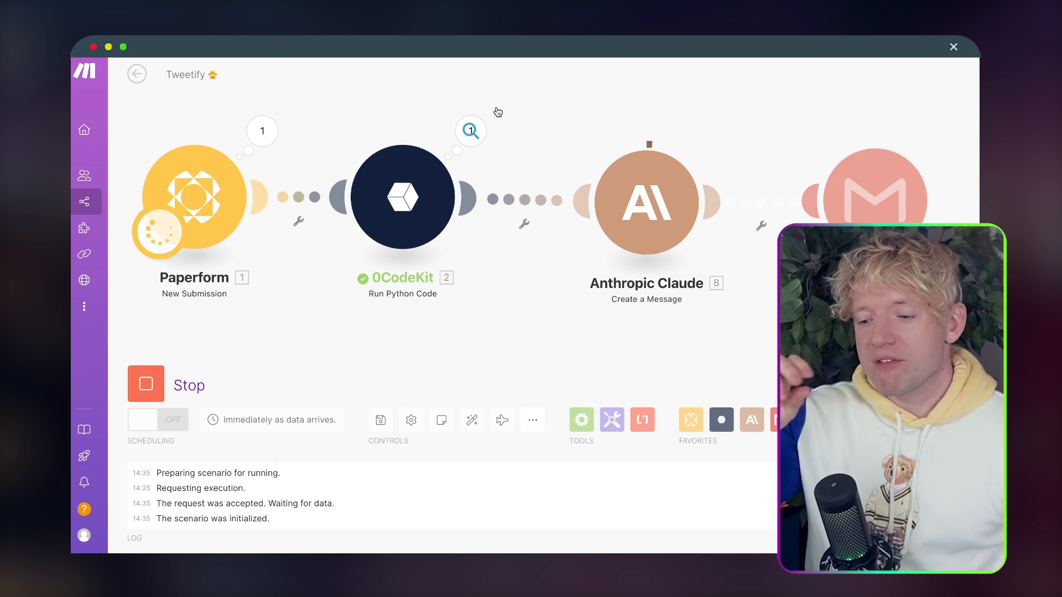
click(471, 132)
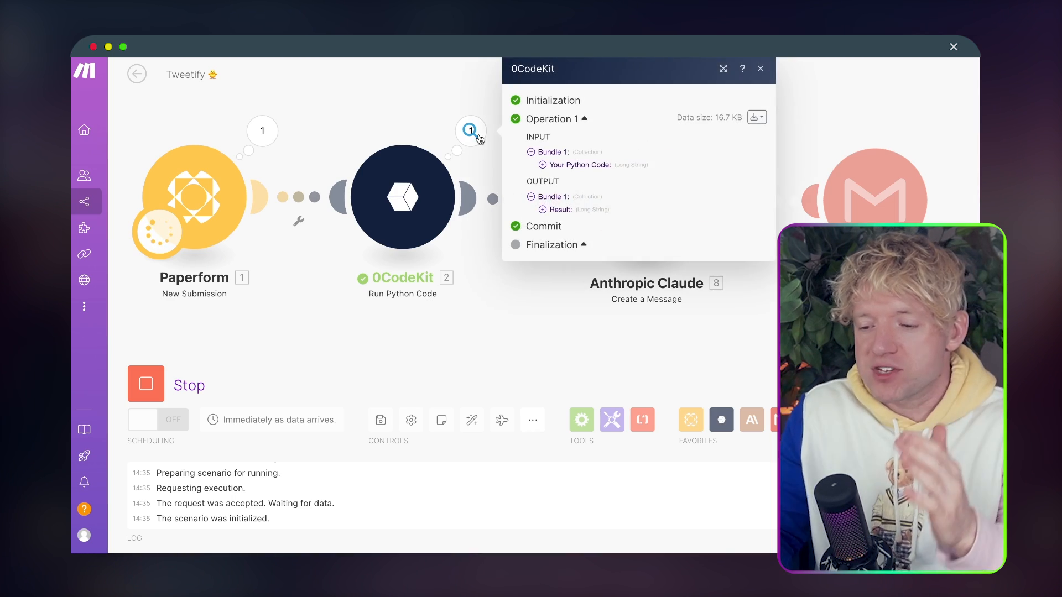
click(543, 209)
scroll(850, 114, right, 5)
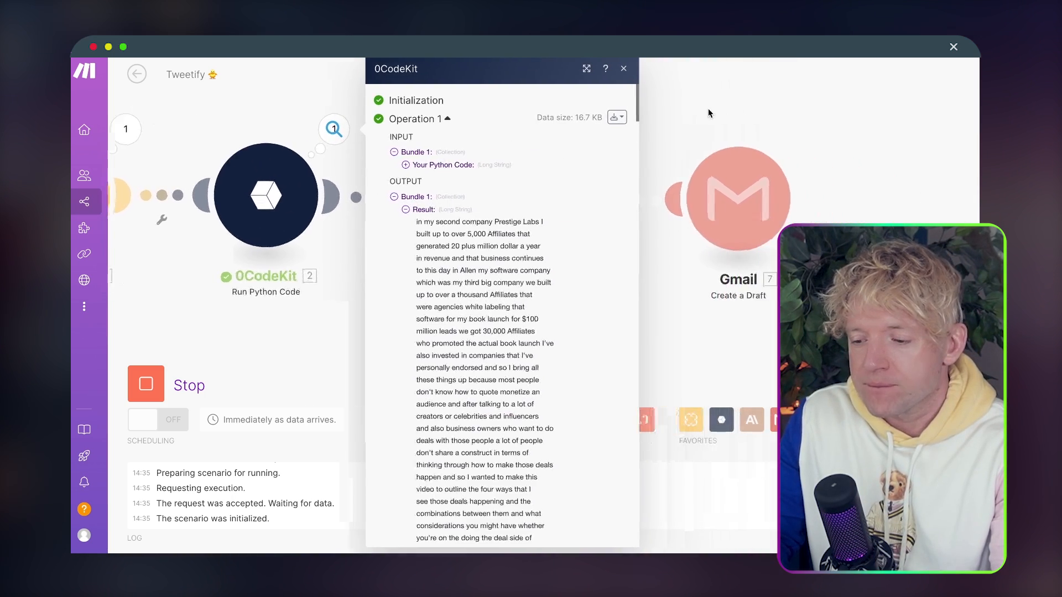
scroll(561, 301, down, 15)
scroll(562, 301, down, 10)
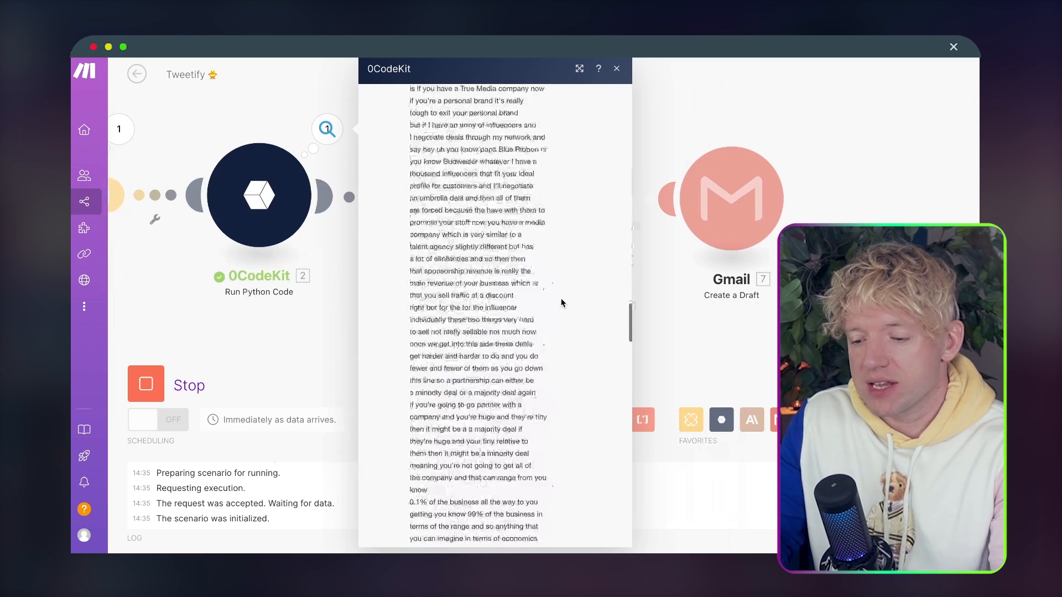
click(617, 68)
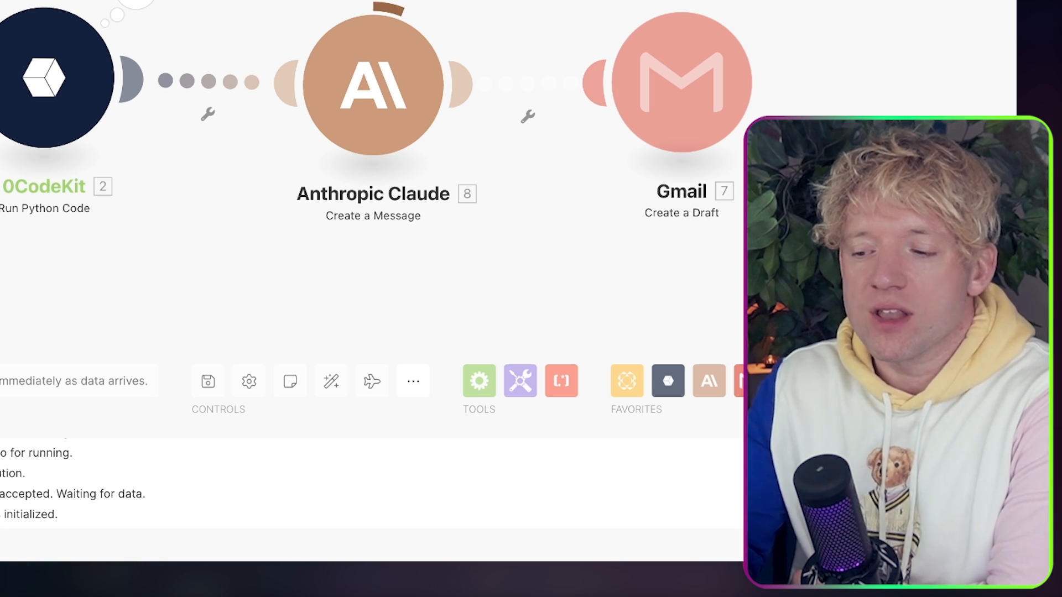
scroll(526, 17, right, 3)
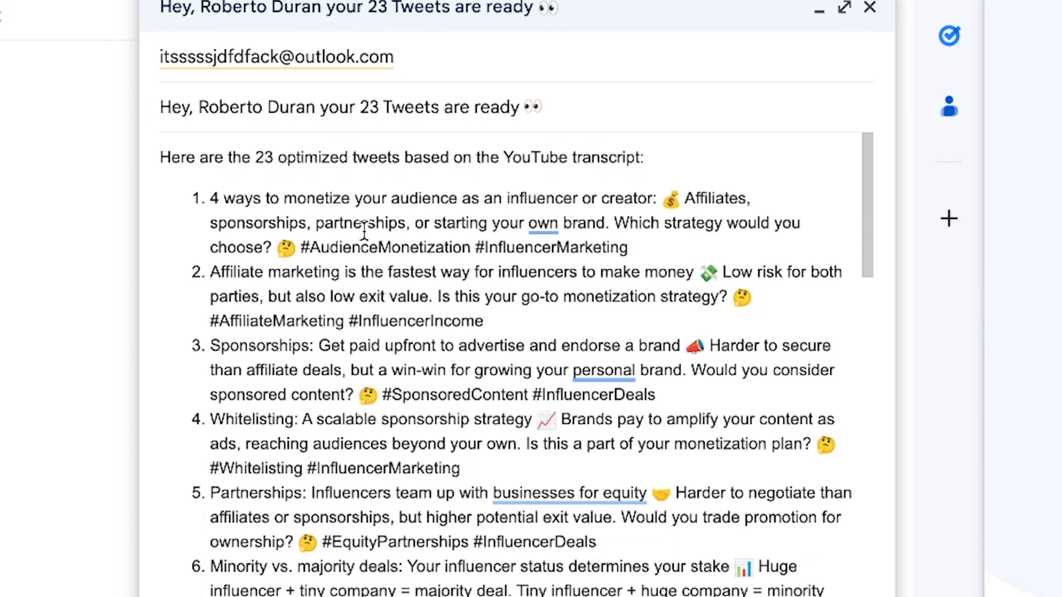
Review the generated tweets in the Gmail draft, highlighting the recipient's name and the tweet count in its subject line
scroll(431, 260, down, 1)
scroll(432, 264, up, 1)
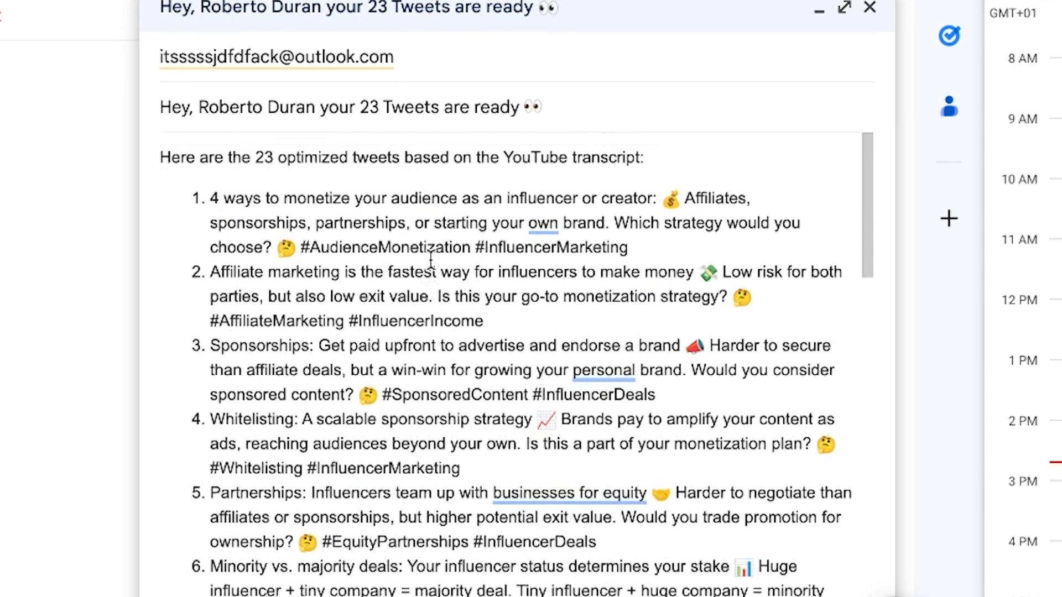
drag(202, 99, 280, 102)
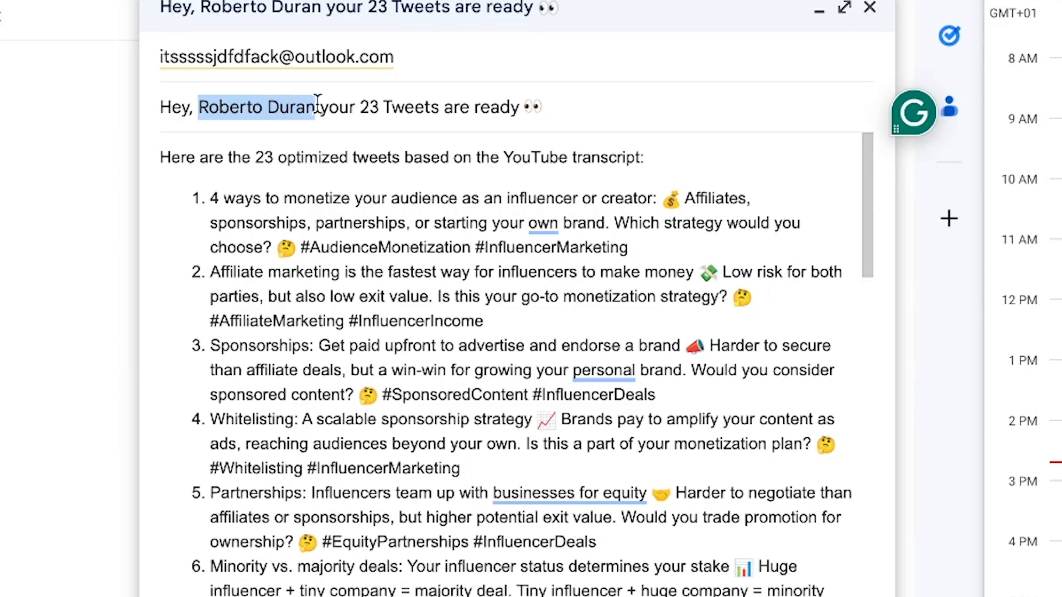
click(349, 106)
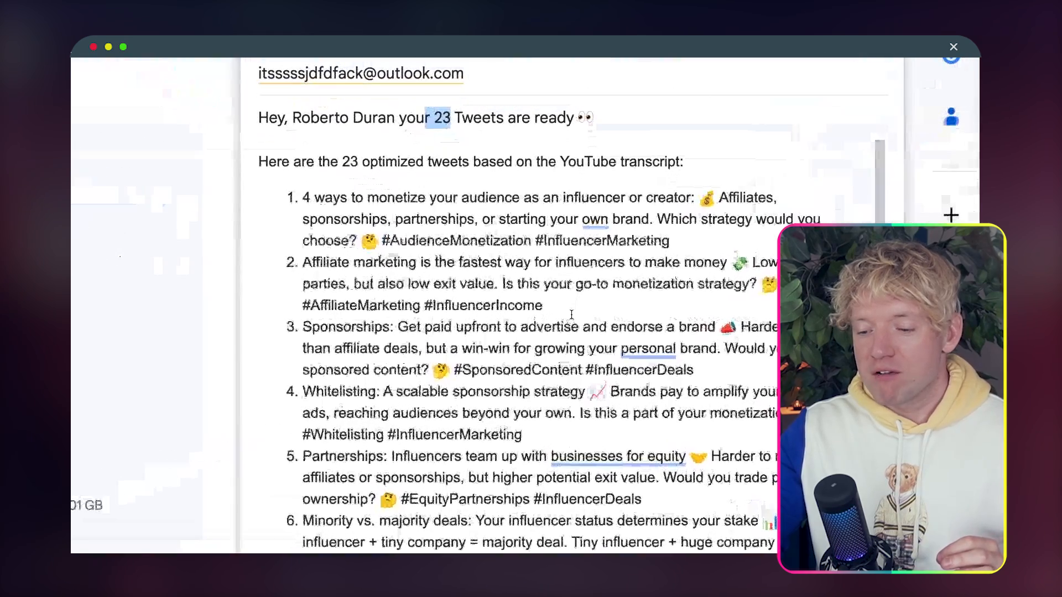
click(579, 215)
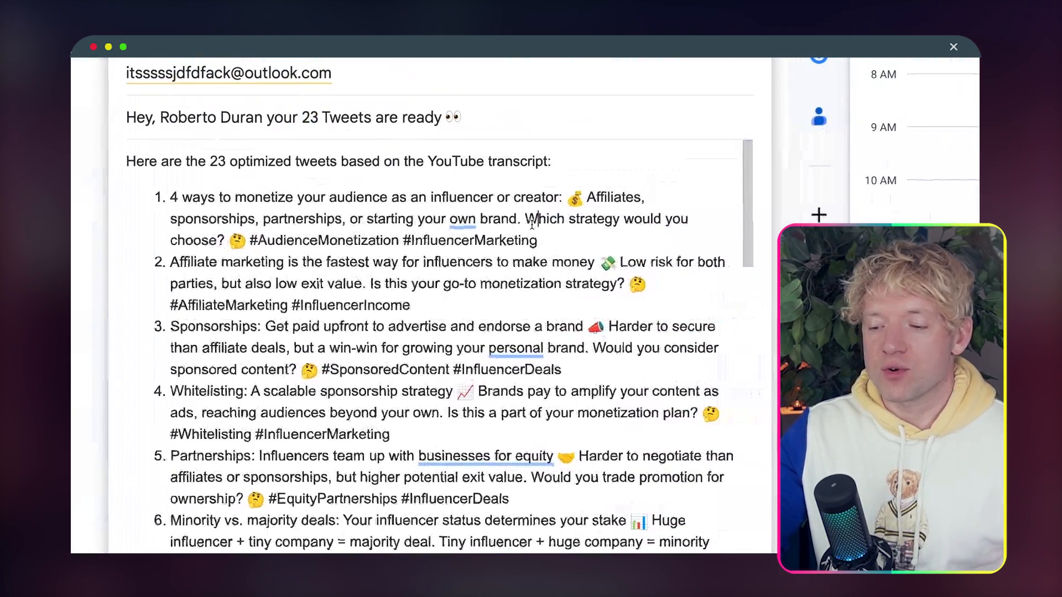
Review the numbered tweets in the Gmail draft, highlighting the hashtags of the fourth tweet about whitelisting
click(444, 213)
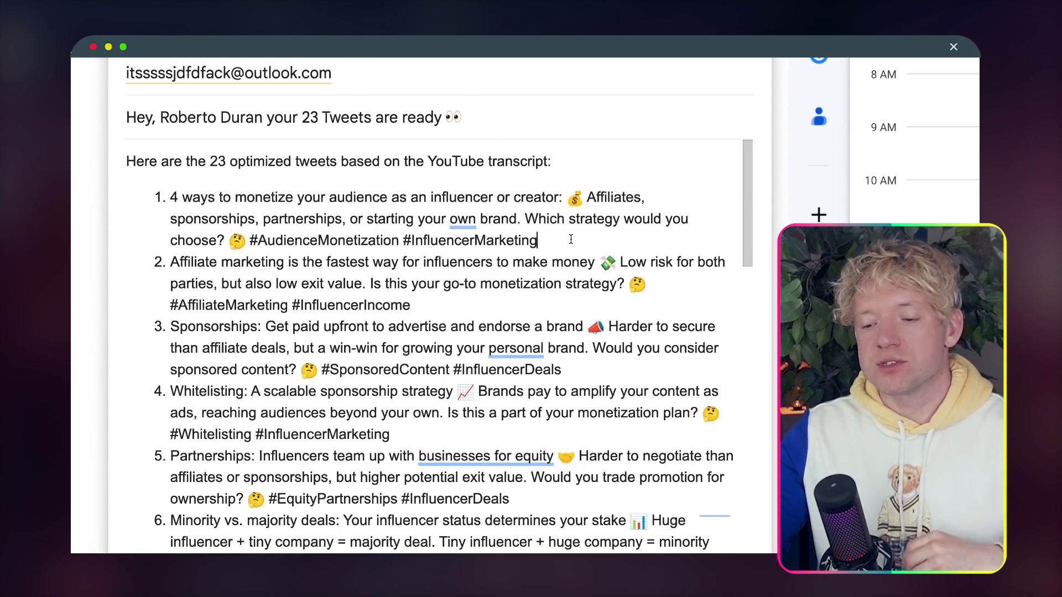
scroll(571, 239, down, 4)
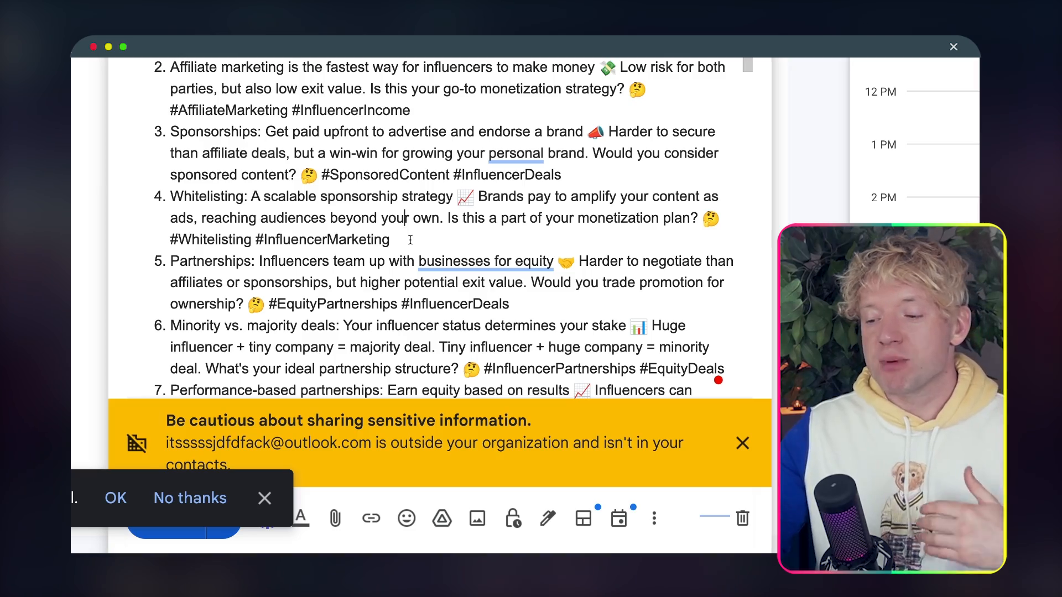
drag(419, 232, 182, 229)
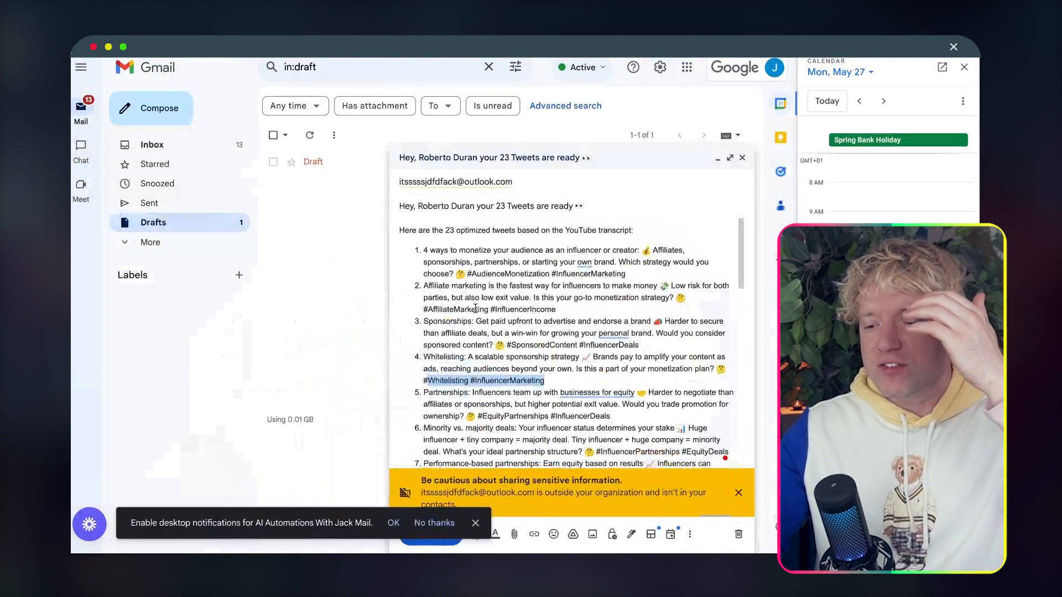
scroll(475, 308, down, 10)
scroll(475, 305, up, 10)
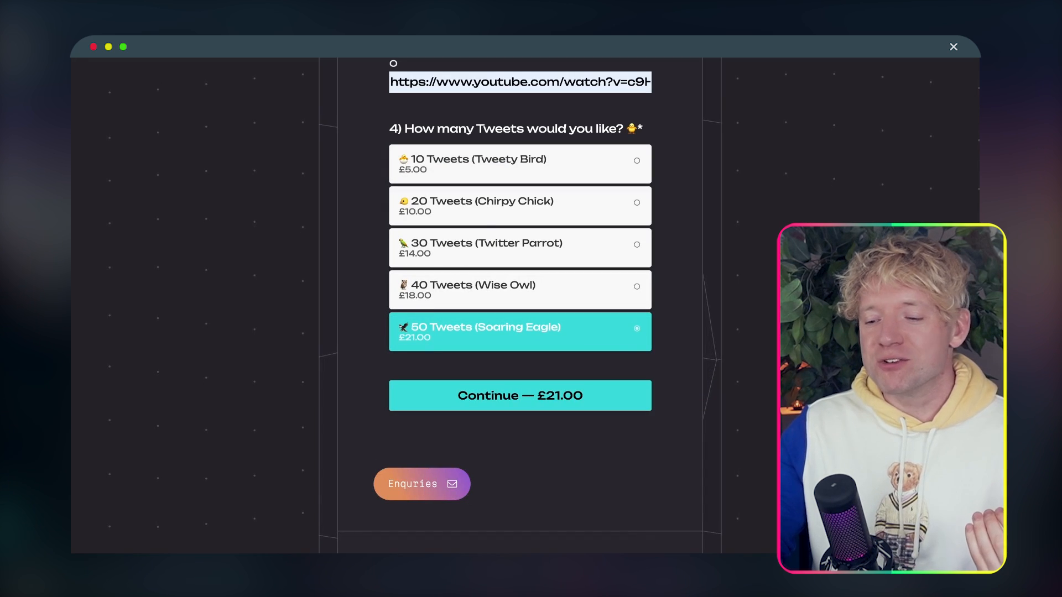
Review the Tweetify landing page, from the tweet package prices on the order form to the Video to Tweets heading
scroll(623, 351, up, 10)
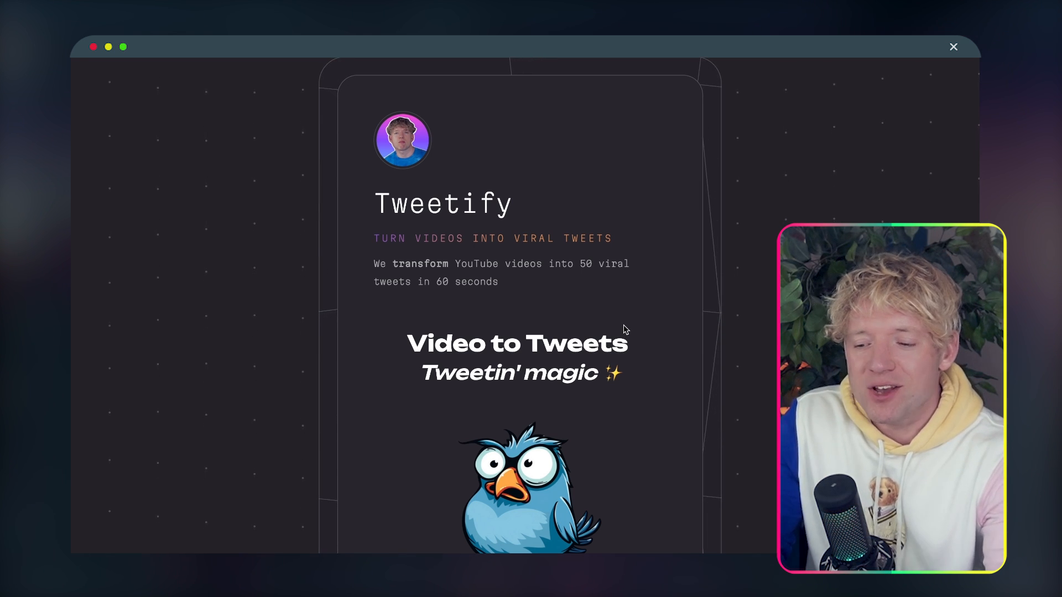
scroll(622, 349, down, 1)
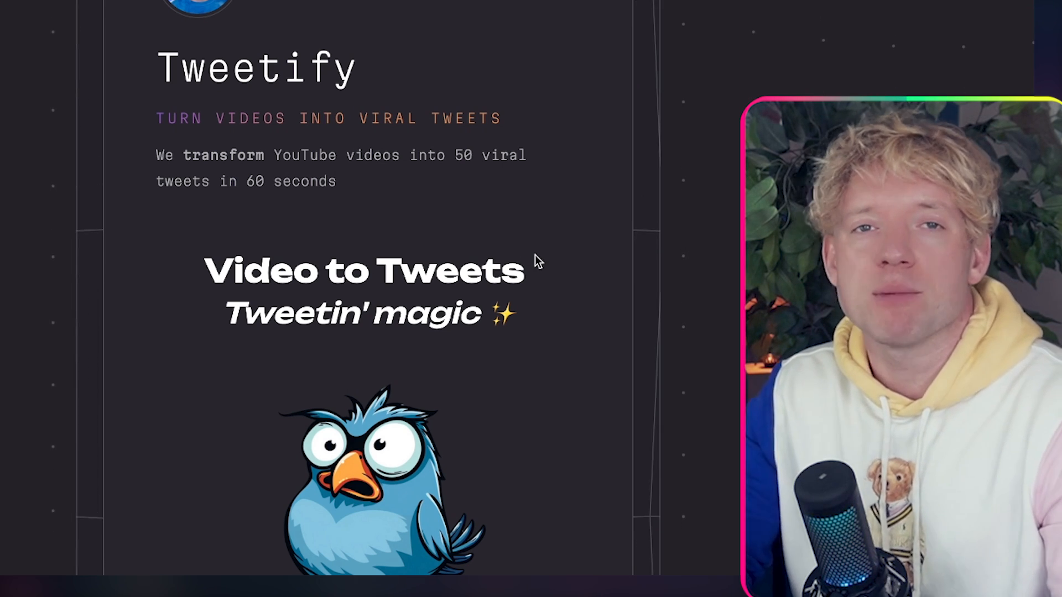
scroll(535, 256, down, 2)
scroll(535, 256, down, 3)
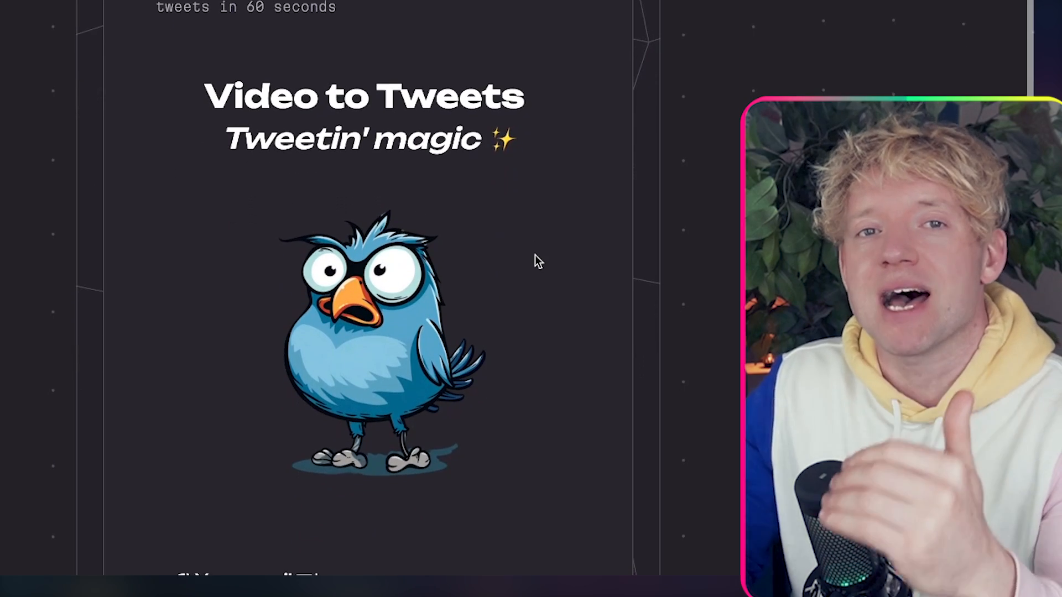
scroll(536, 255, down, 1)
scroll(536, 255, down, 1)
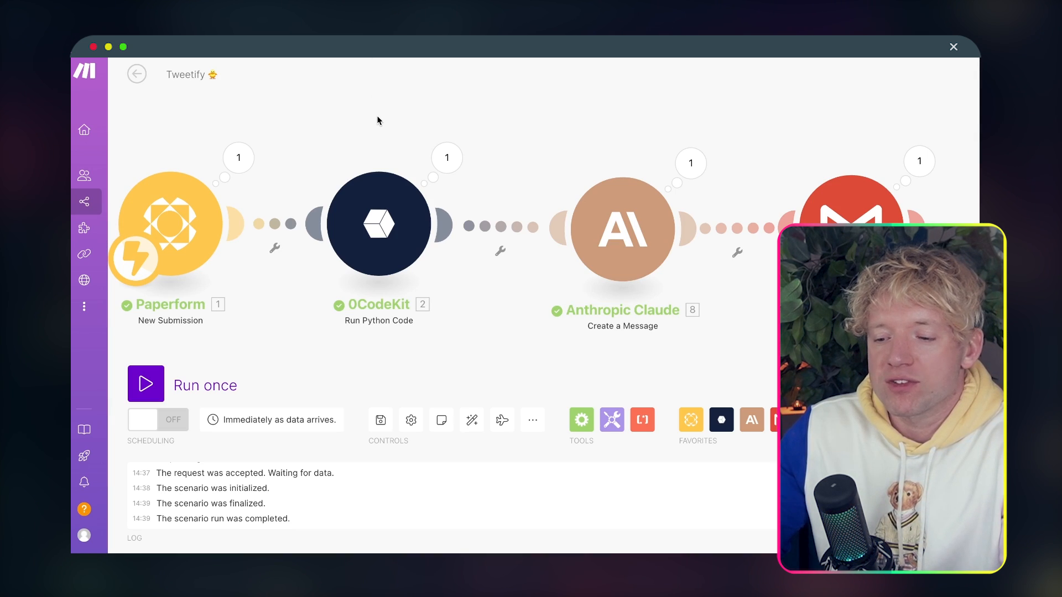
Review the monthly plans on Paperform's pricing page
drag(378, 120, 442, 81)
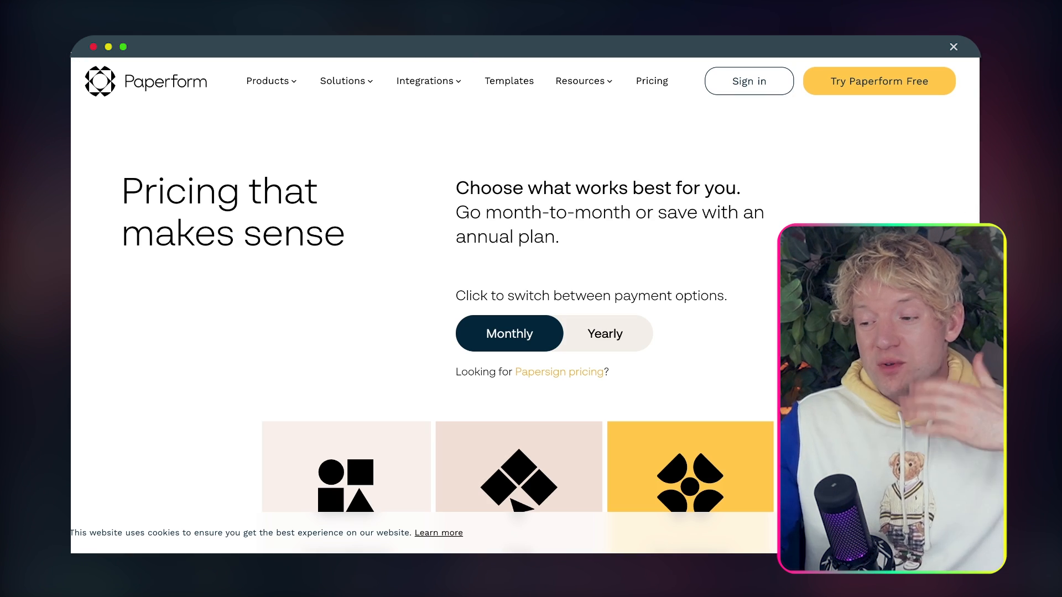
scroll(298, 159, down, 4)
scroll(299, 159, up, 2)
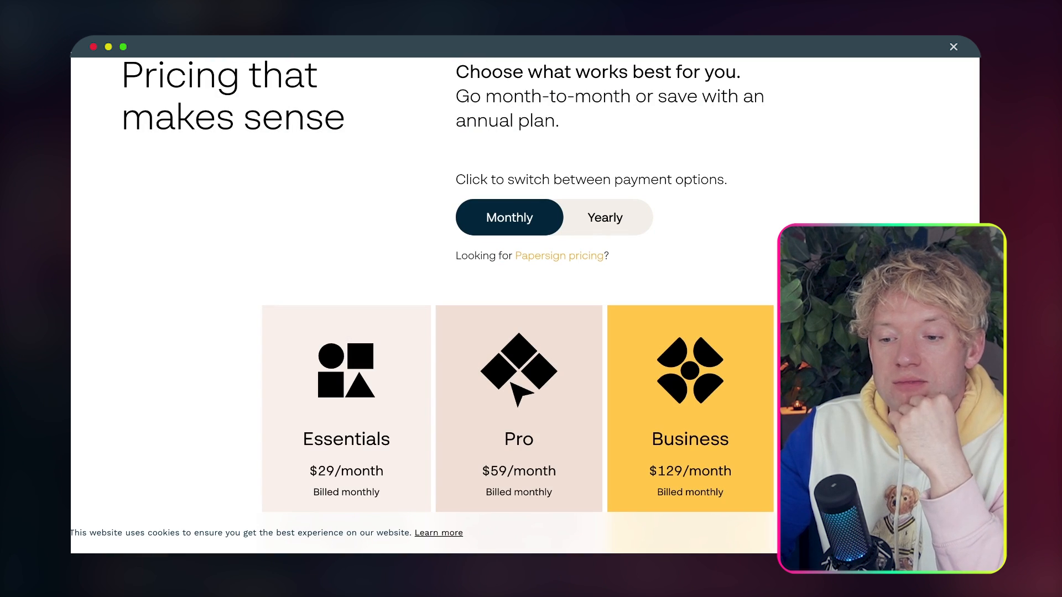
scroll(500, 165, up, 3)
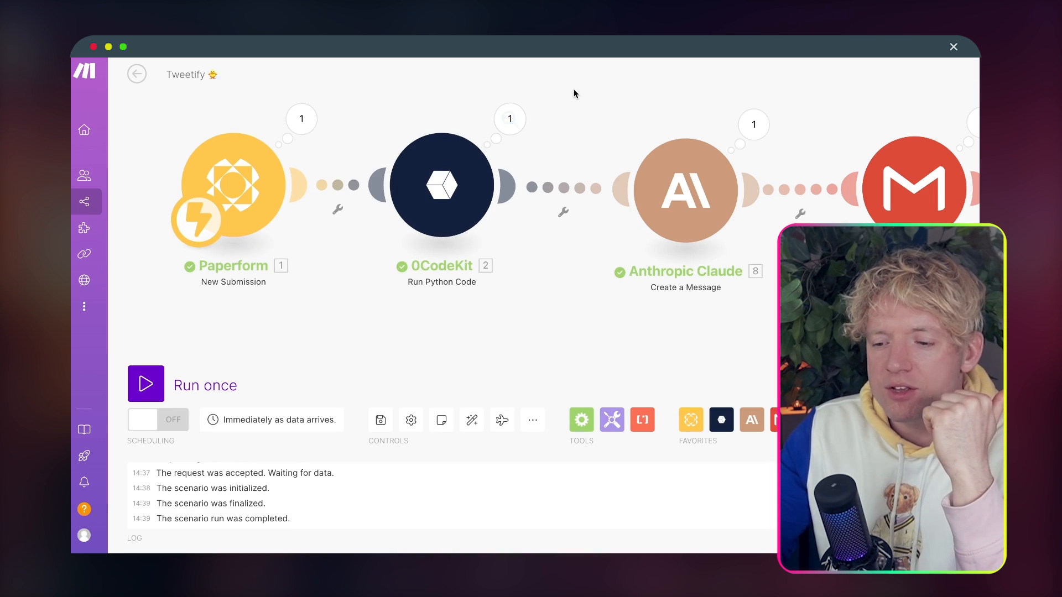
Check the subscription dates and remaining credits on the 0CodeKit account page
drag(574, 94, 515, 89)
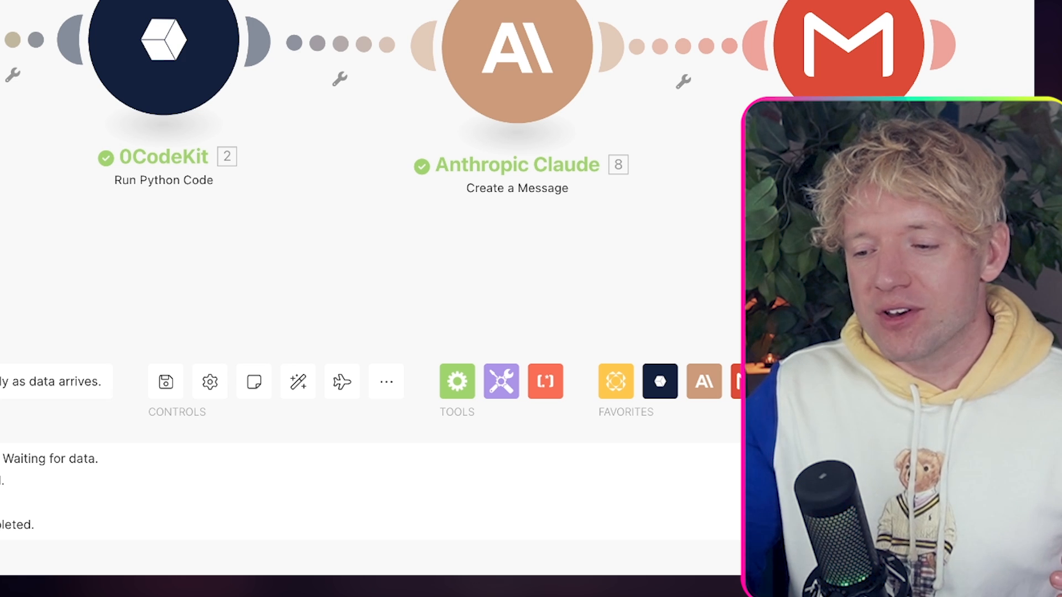
scroll(360, 56, down, 5)
drag(359, 166, 358, 243)
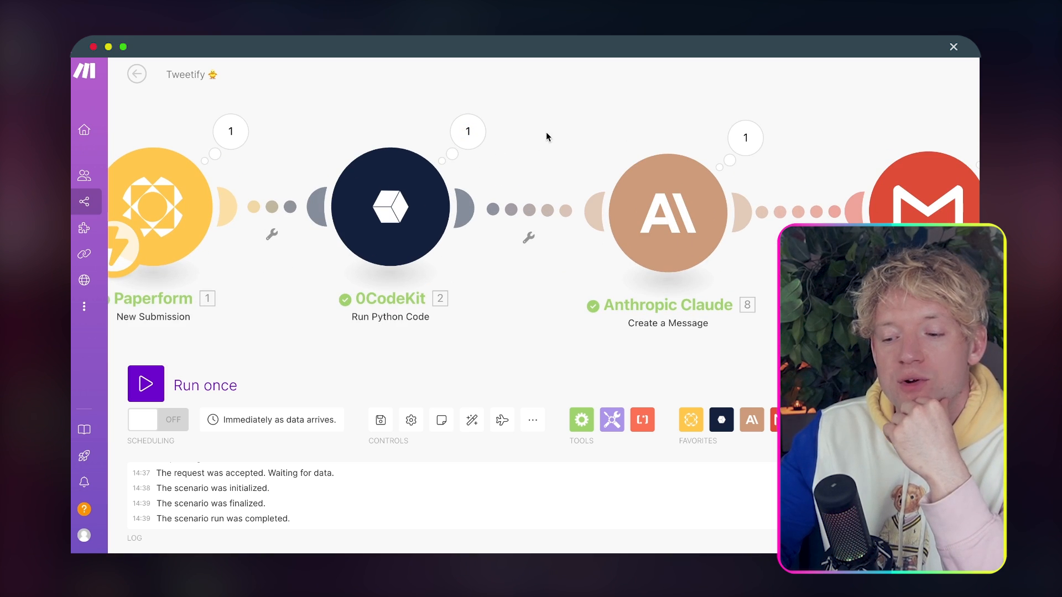
drag(546, 132, 590, 121)
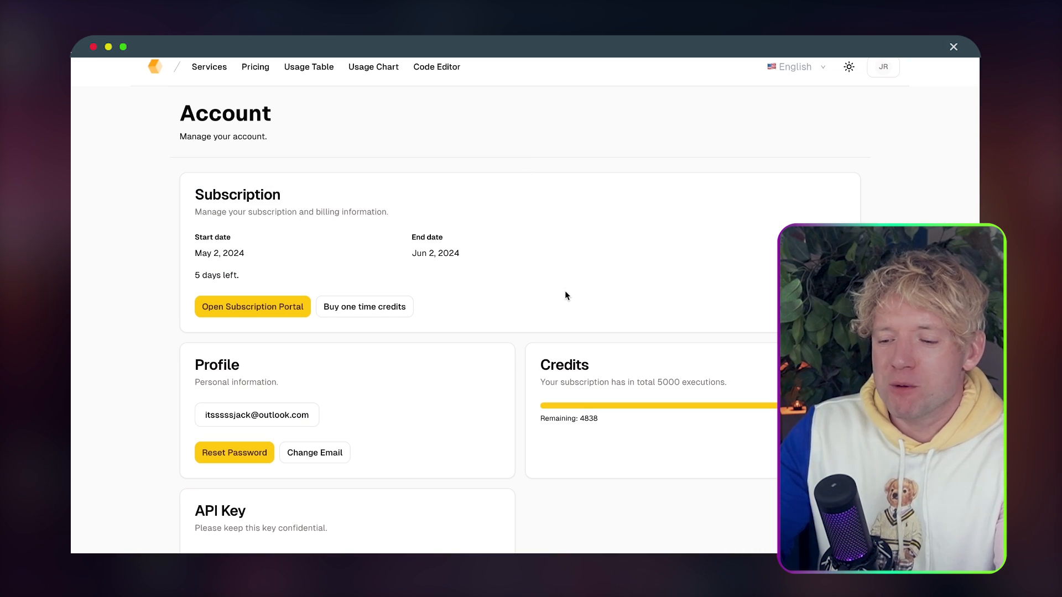
scroll(565, 290, down, 2)
scroll(609, 288, up, 2)
scroll(646, 289, down, 3)
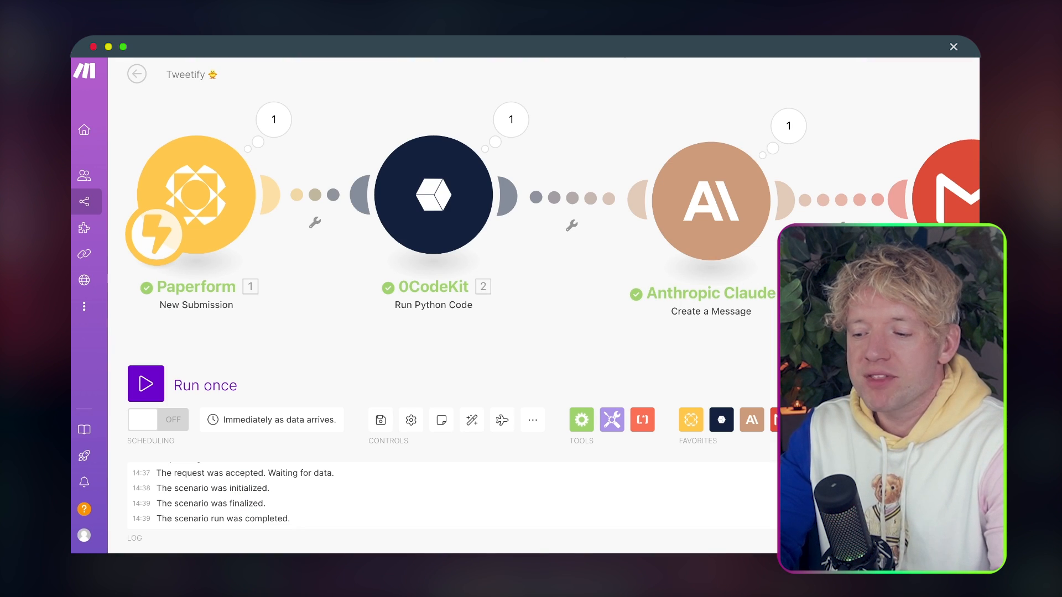
Examine the Tweetify scenario in Make from the 0CodeKit module through Anthropic Claude to Gmail, bringing all four modules into view
scroll(498, 210, right, 5)
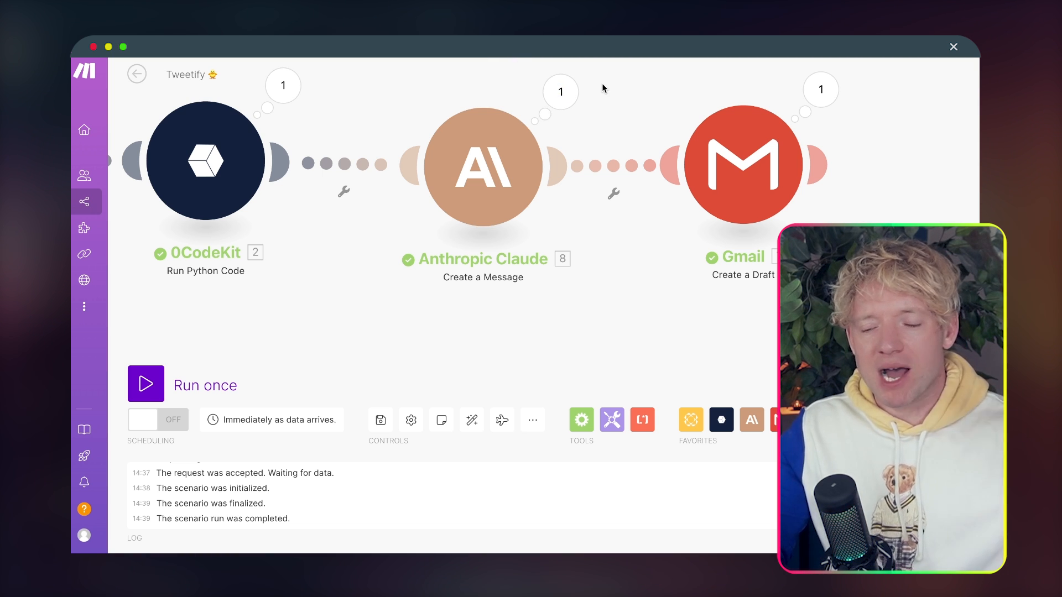
drag(613, 82, 622, 88)
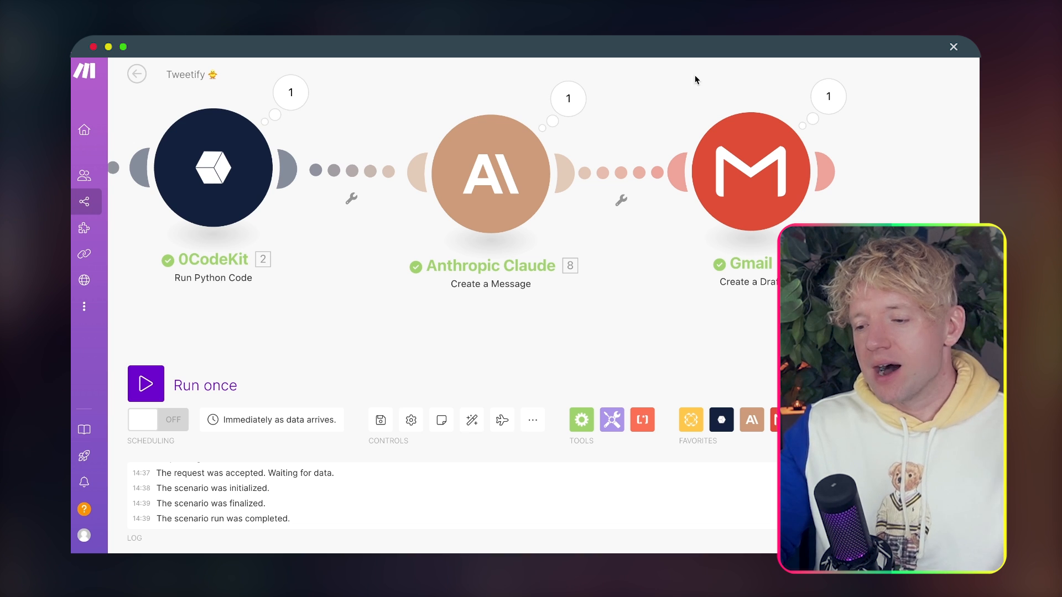
scroll(669, 79, right, 2)
scroll(670, 78, down, 5)
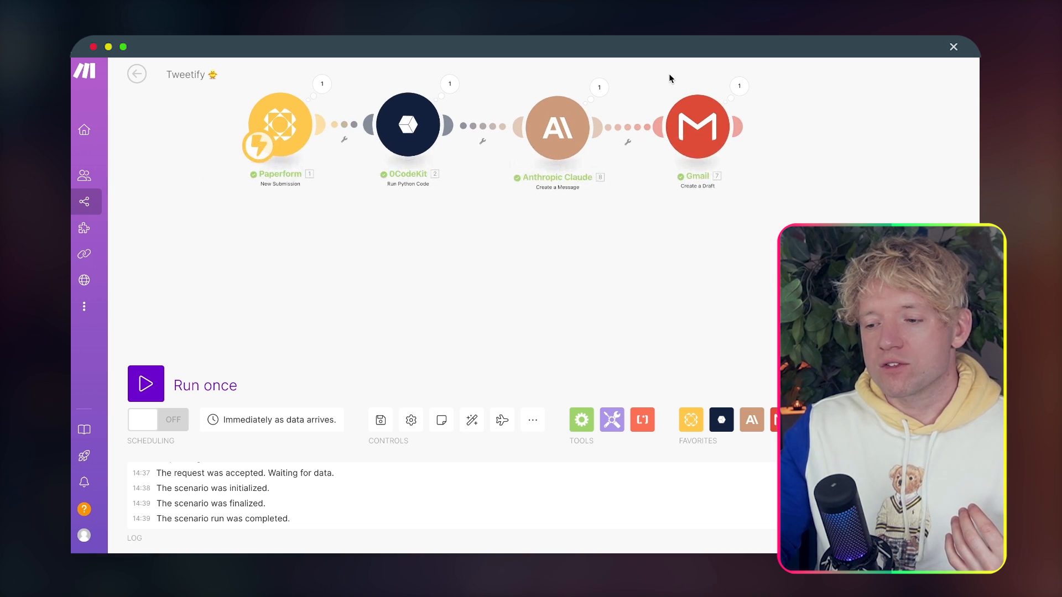
drag(702, 110, 701, 112)
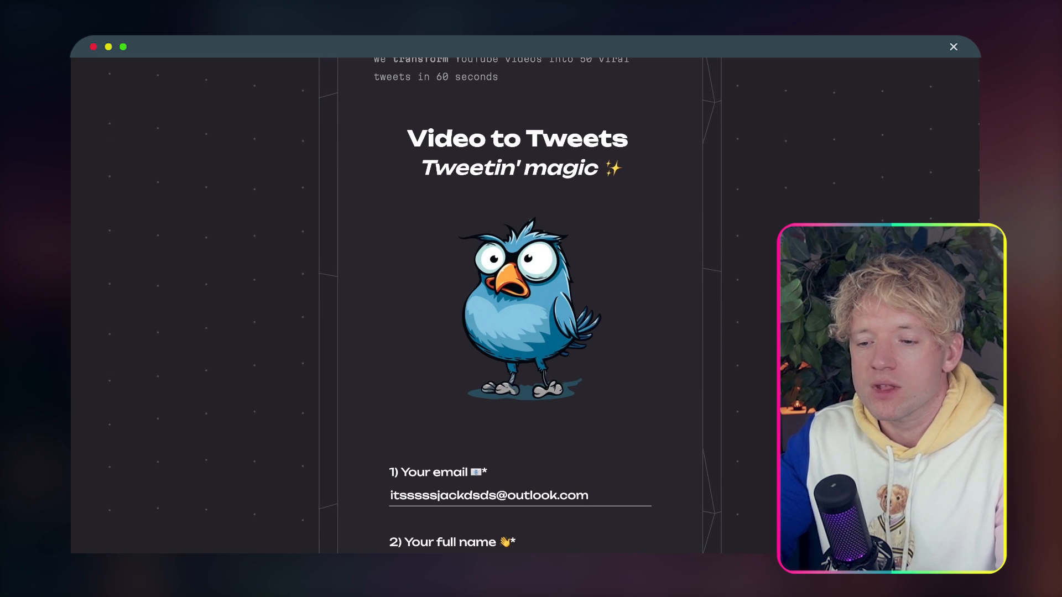
Go to carrd.co in the browser and open the dashboard of existing sites
key(super+l)
text(carrd.co)
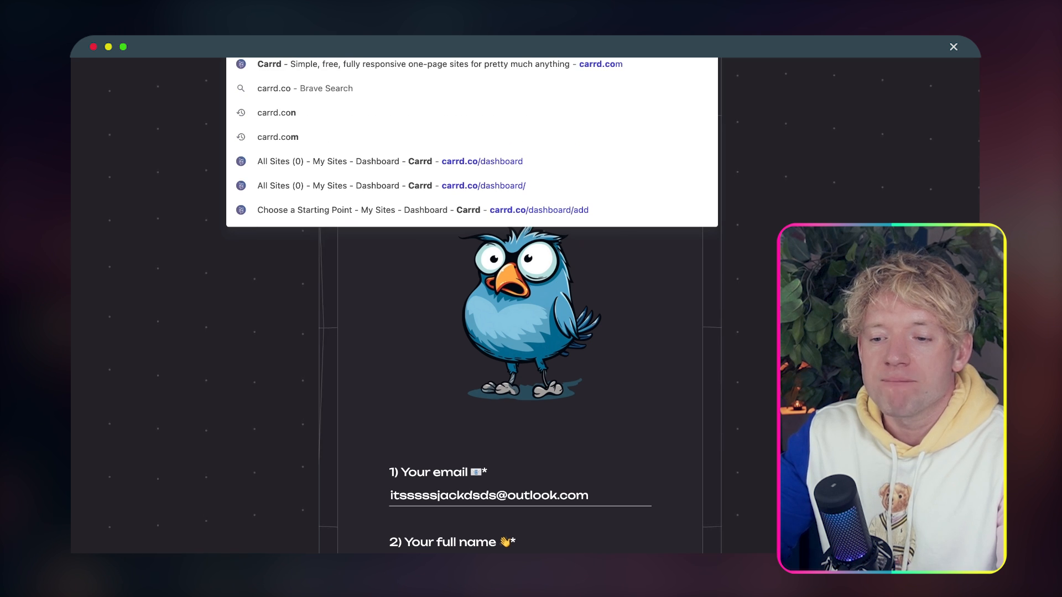
key(Return)
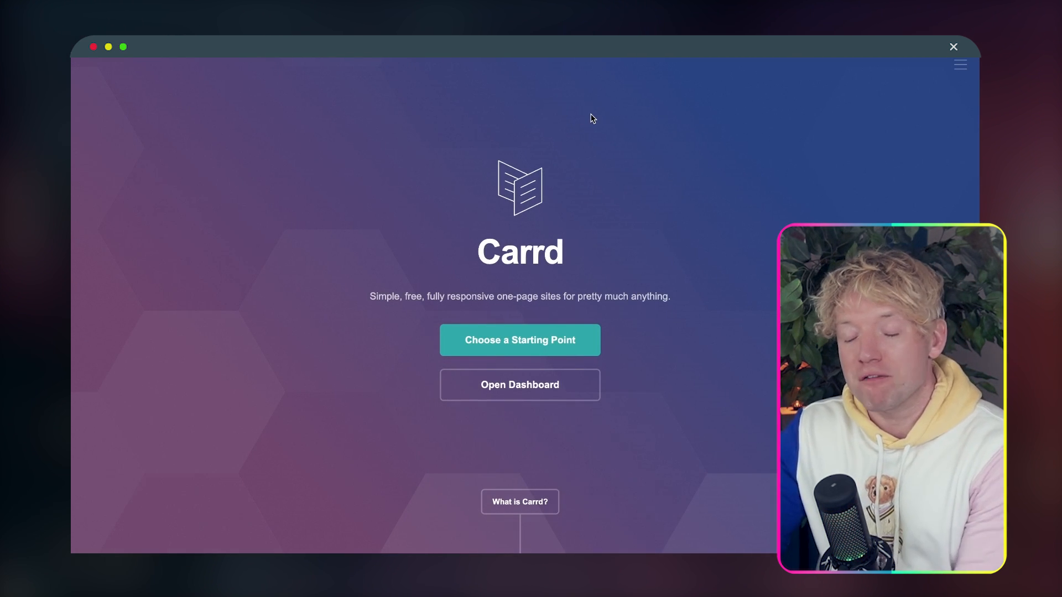
click(543, 381)
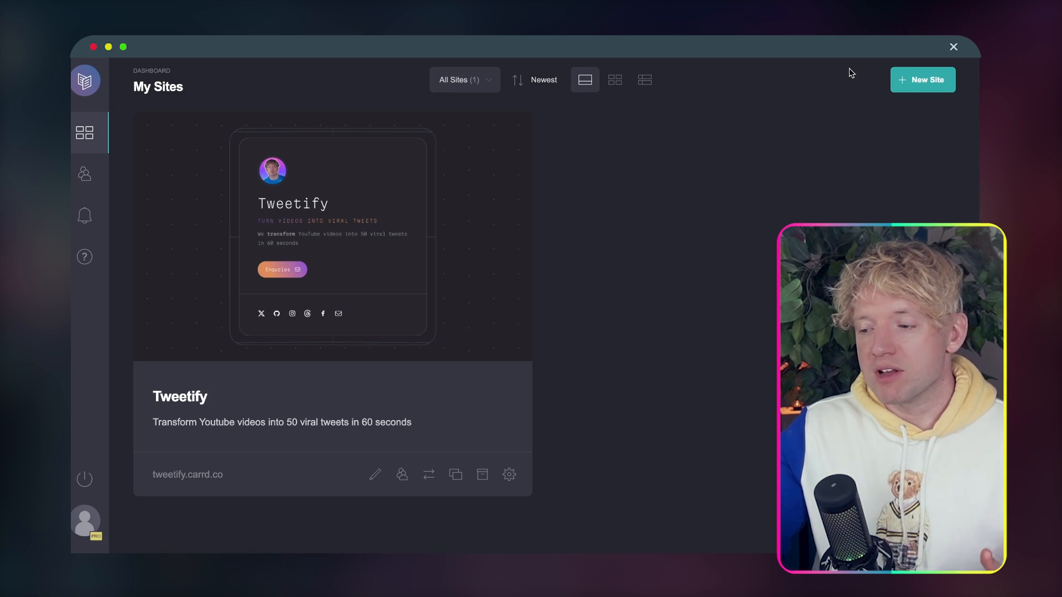
Begin adding a new Carrd site and look through the available starting-point templates
click(911, 90)
scroll(505, 282, down, 5)
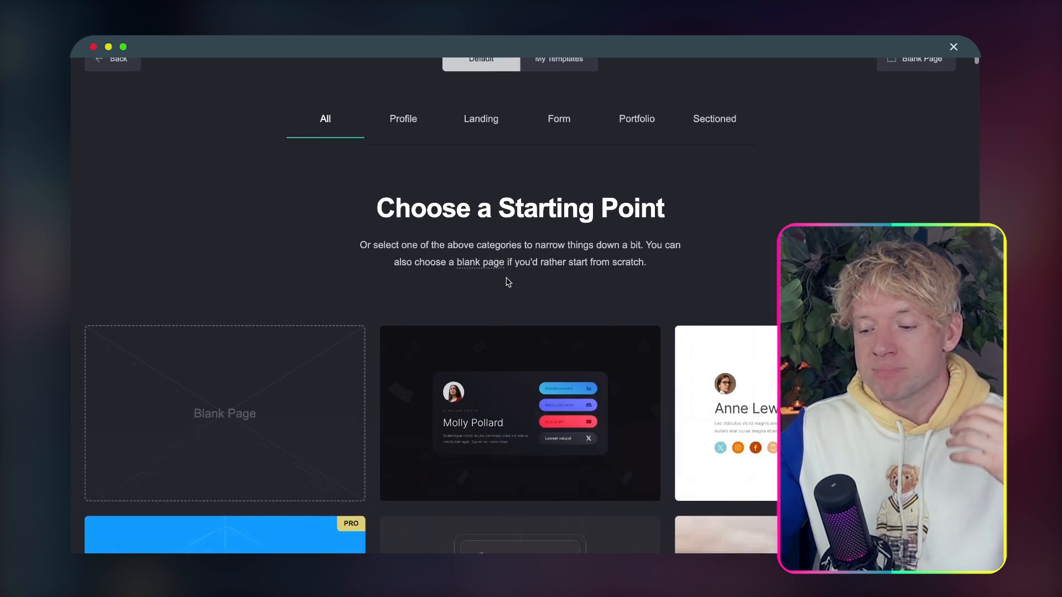
scroll(507, 283, down, 6)
scroll(509, 377, up, 9)
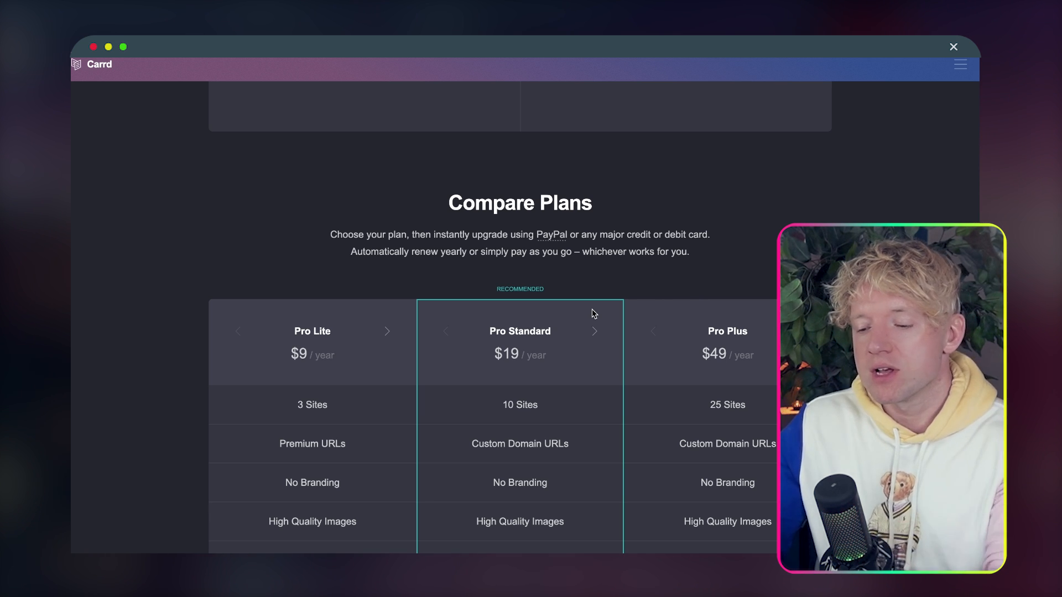
Compare the features of Carrd's Pro plans, highlighting the site allowance and the Embeds feature under Pro Standard
scroll(592, 310, down, 5)
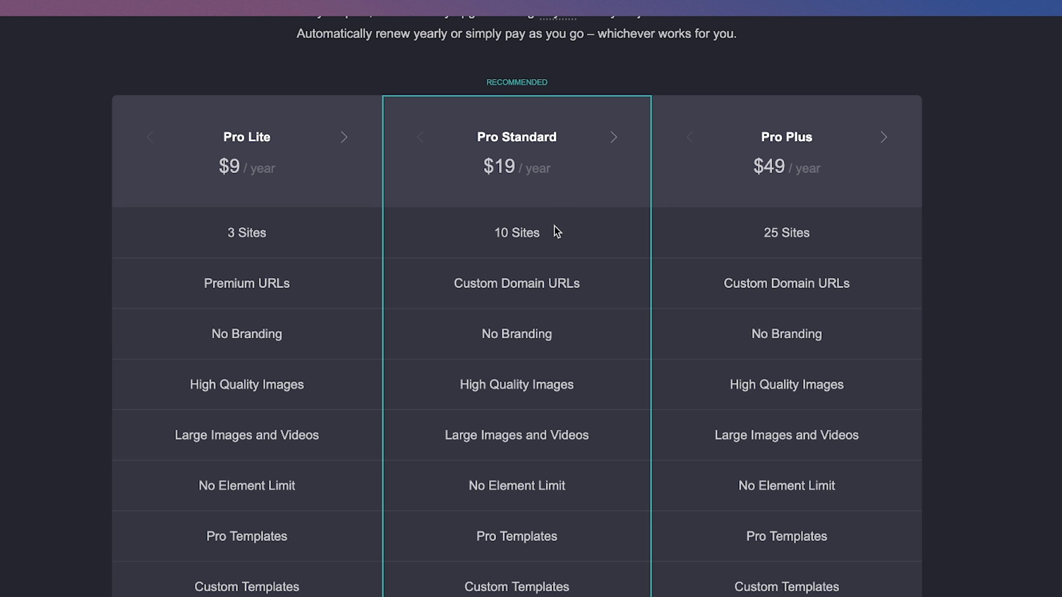
drag(562, 231, 495, 228)
scroll(507, 278, down, 15)
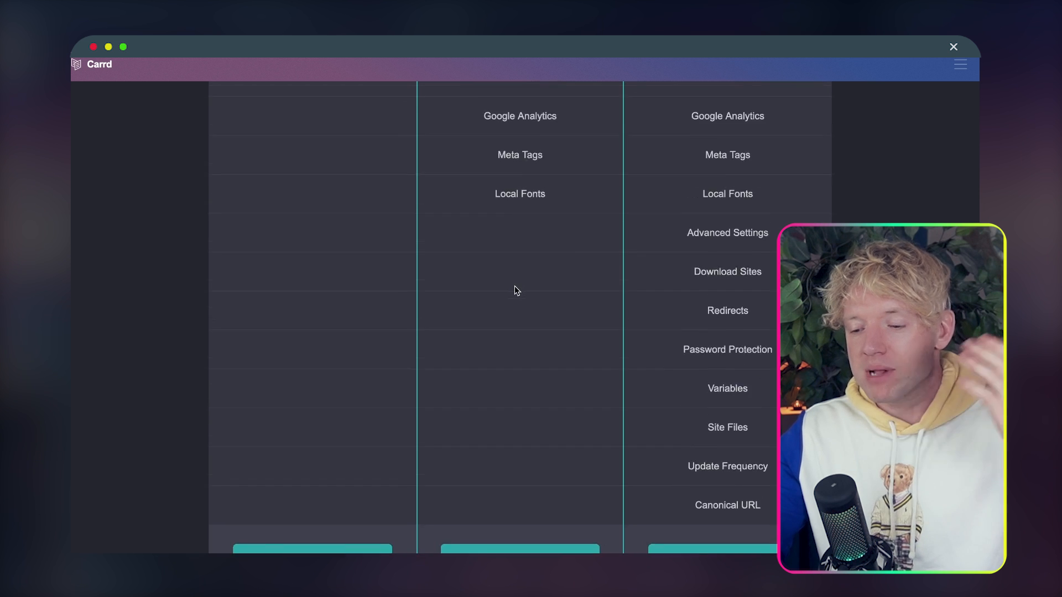
scroll(516, 290, up, 5)
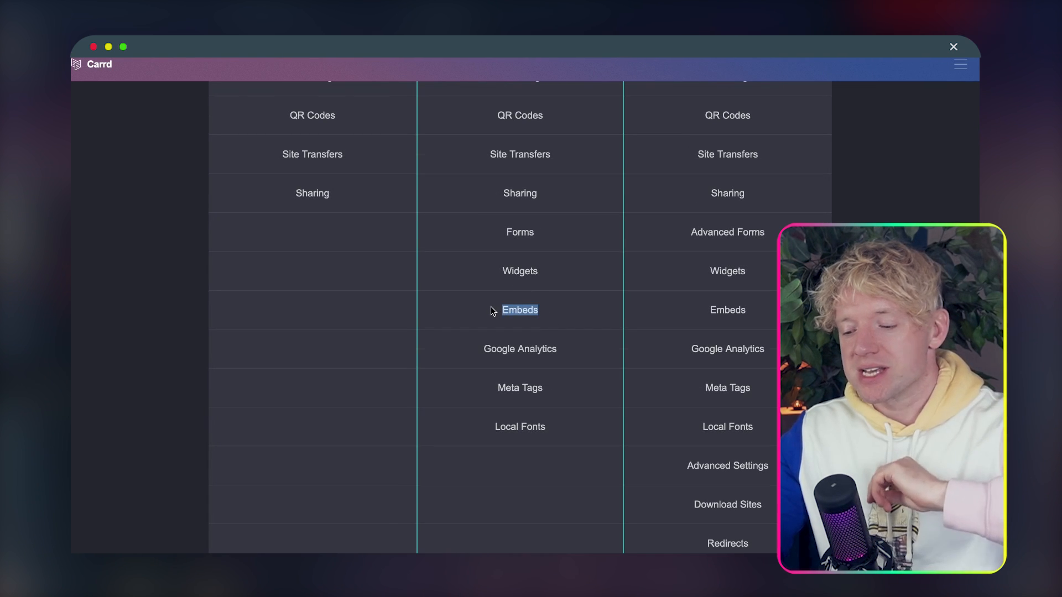
scroll(509, 343, down, 5)
scroll(513, 352, up, 8)
scroll(514, 353, up, 10)
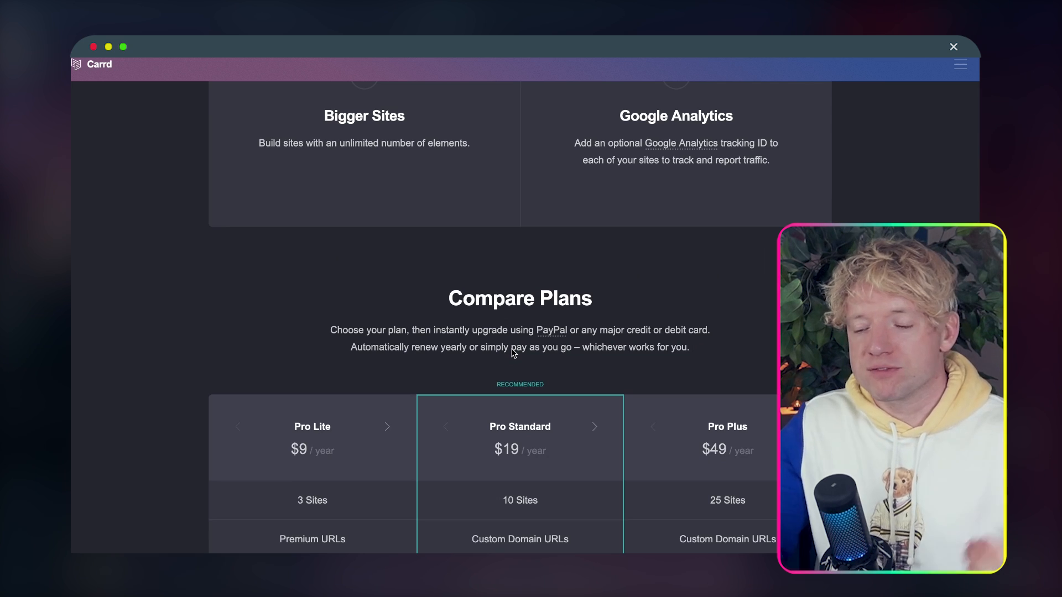
scroll(514, 353, up, 3)
scroll(514, 353, up, 10)
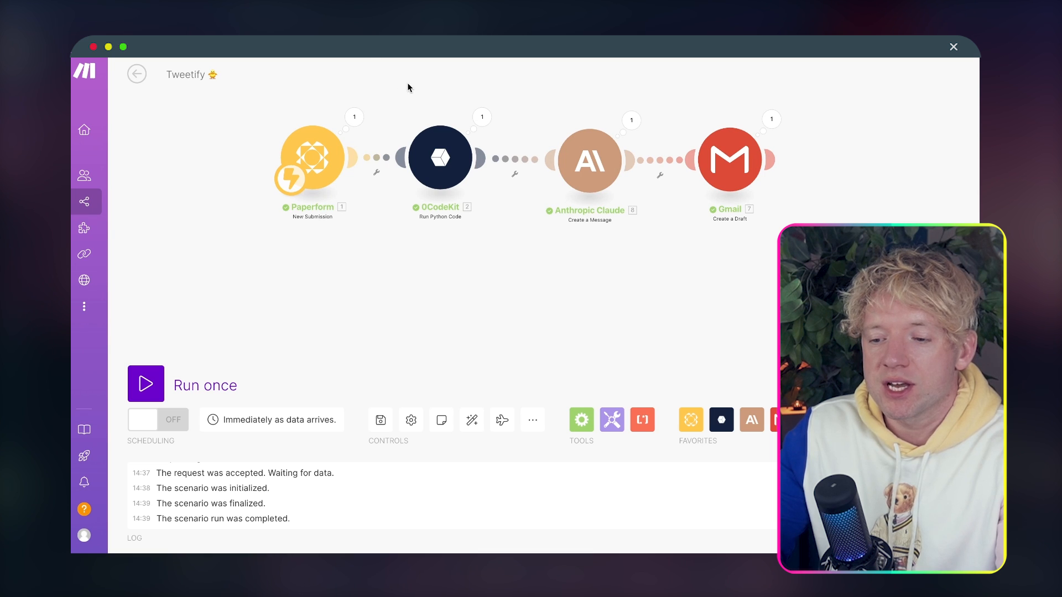
Return to the Carrd dashboard and start a new site
drag(410, 87, 405, 118)
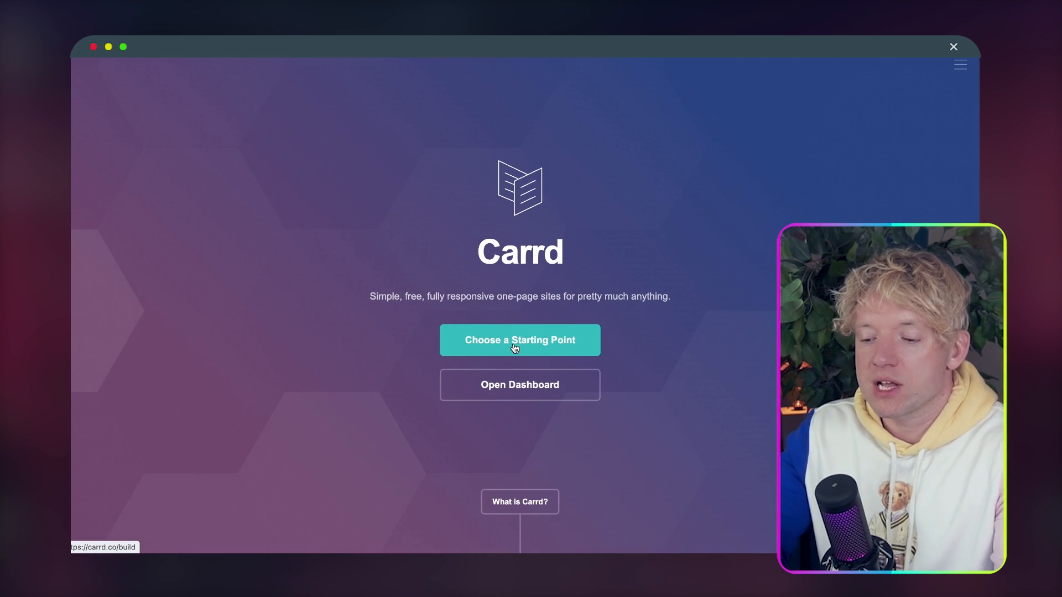
click(510, 376)
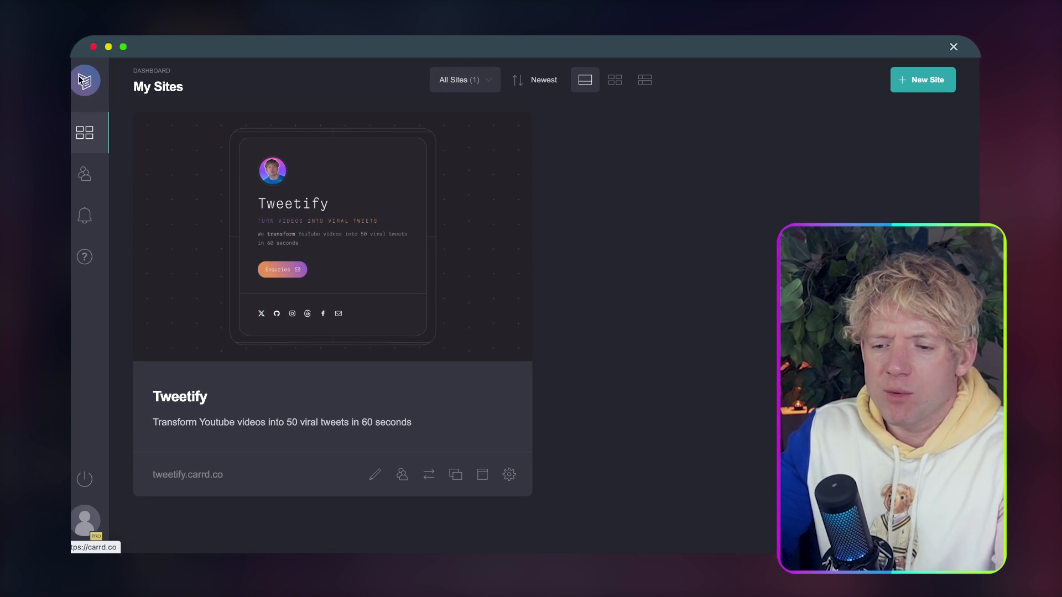
click(907, 84)
Browse the Choose a Starting Point gallery and return to the Bobby Newmark profile template near its beginning
scroll(708, 186, down, 3)
scroll(709, 187, down, 10)
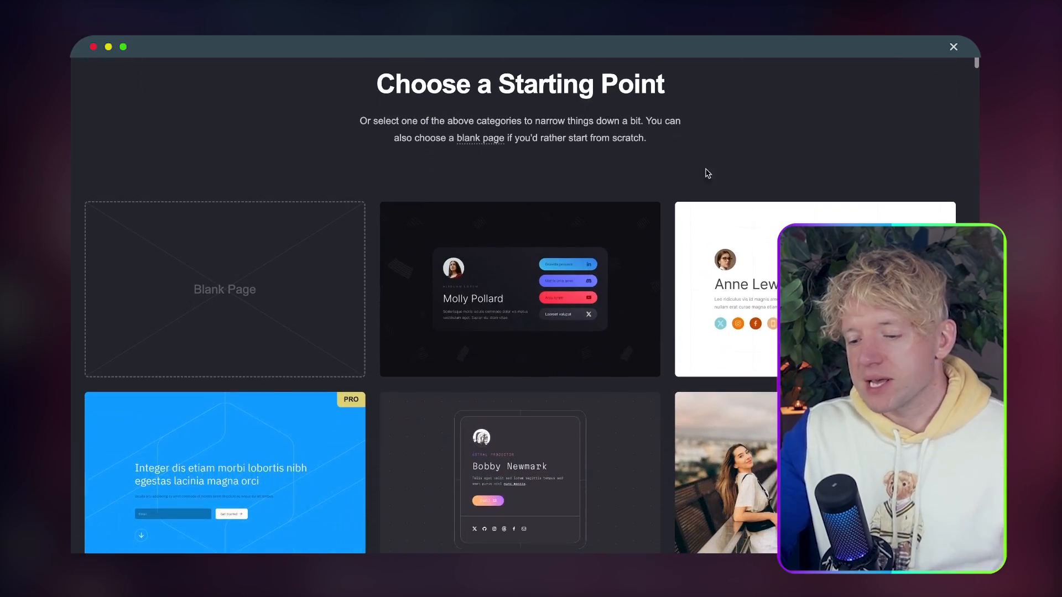
scroll(677, 313, down, 10)
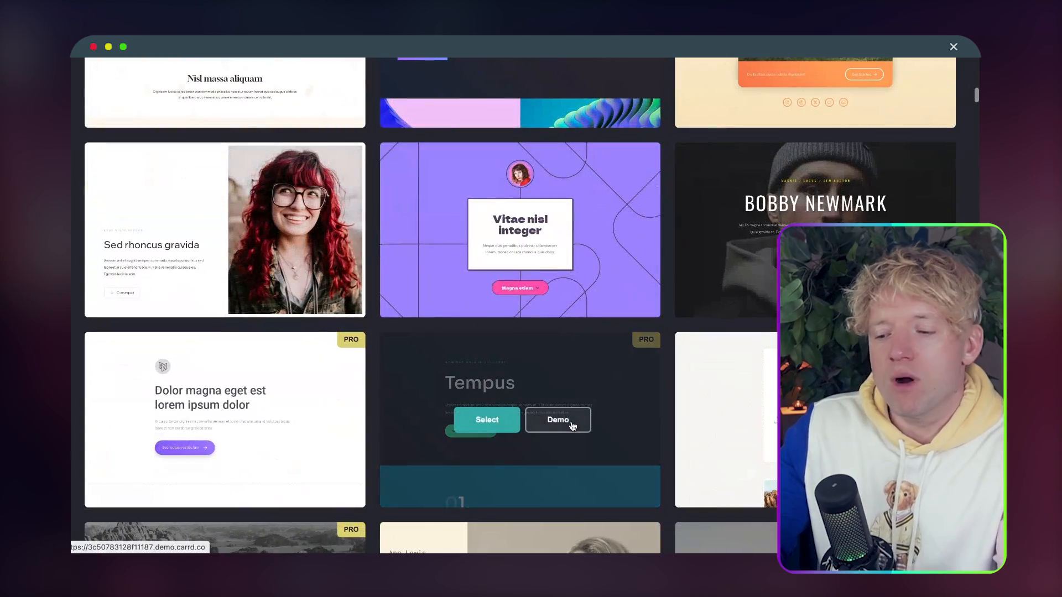
scroll(571, 426, down, 3)
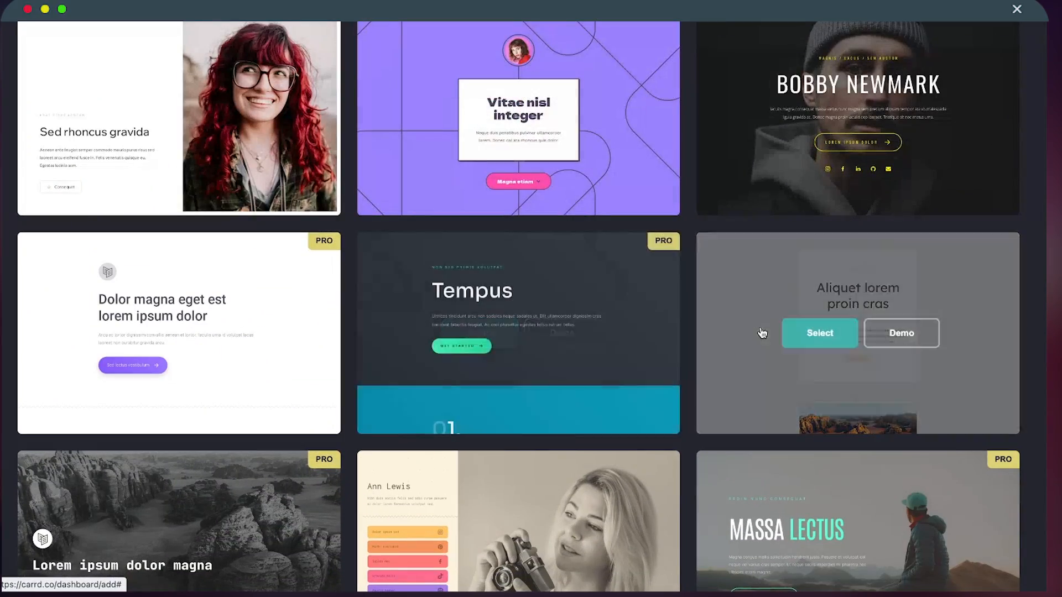
scroll(624, 418, down, 7)
scroll(628, 419, up, 1)
scroll(628, 418, up, 20)
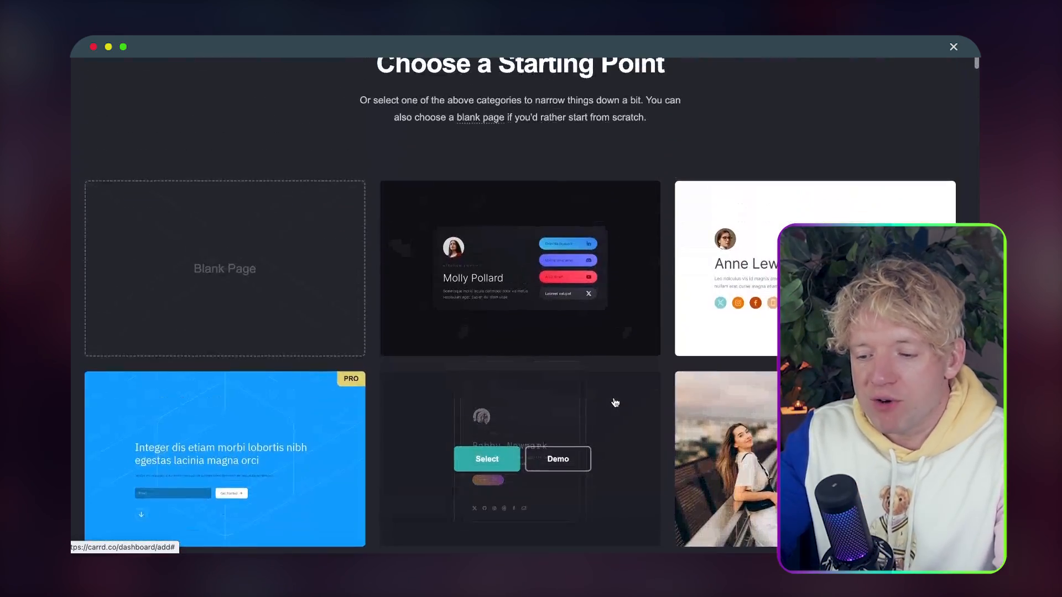
Start the site from the dark monospaced profile card template beside the blue Pro template
scroll(628, 418, down, 2)
scroll(615, 403, down, 1)
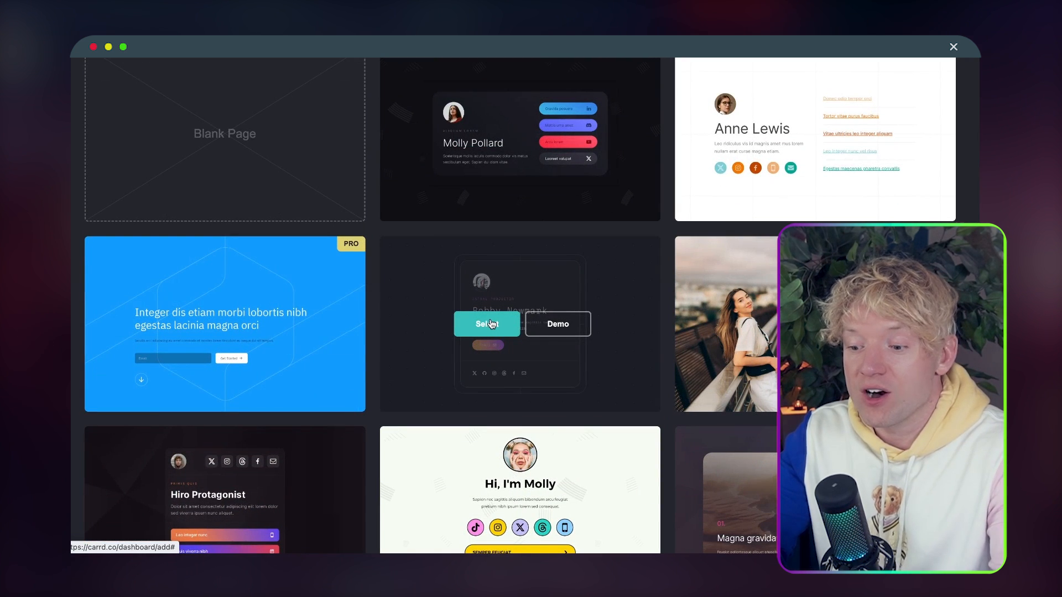
click(486, 324)
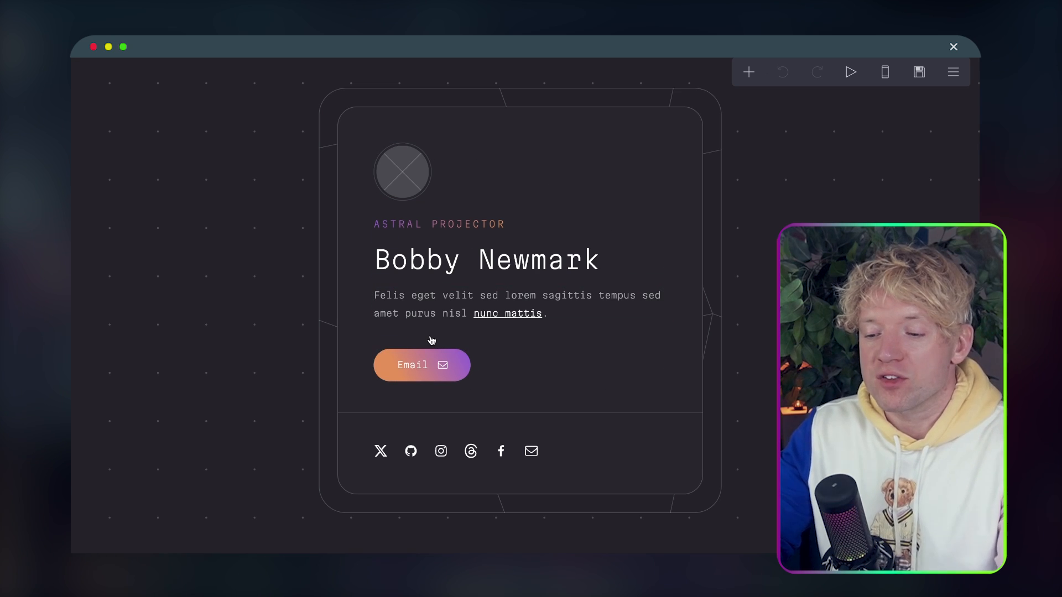
Look over the element types that can be added to the page
click(473, 225)
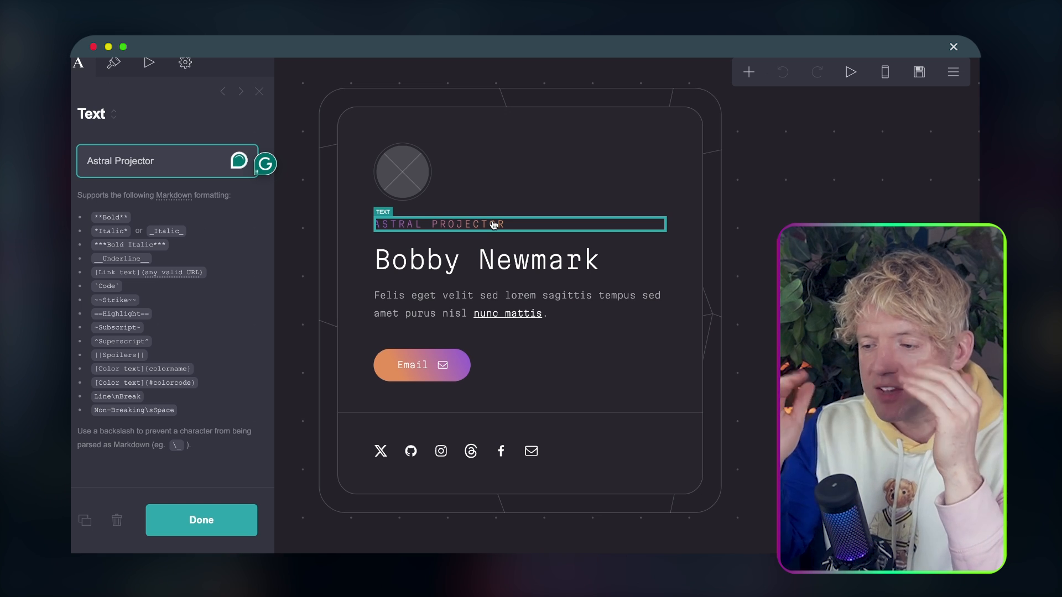
click(757, 82)
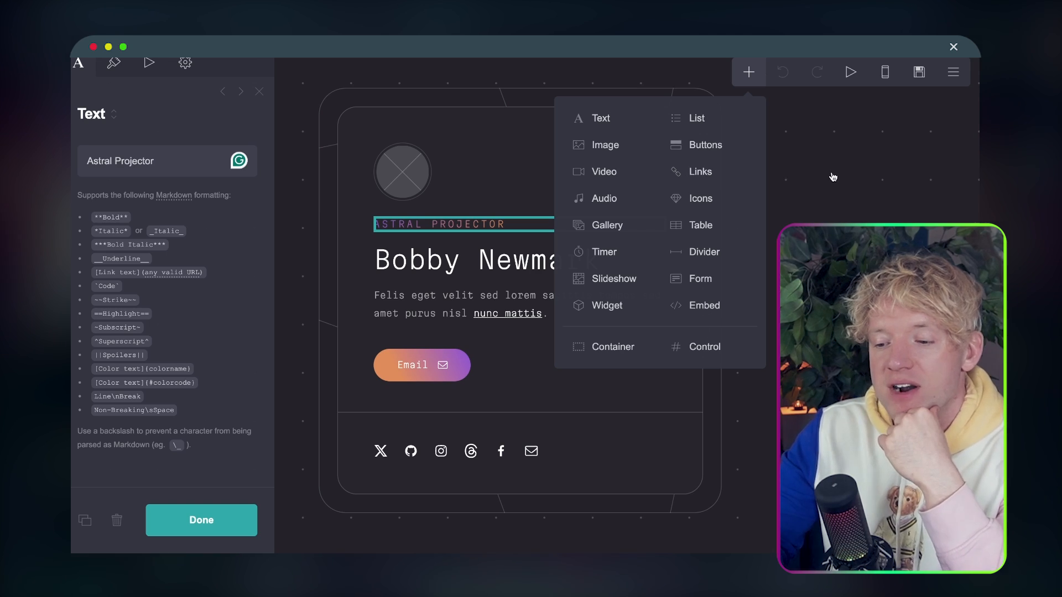
click(1042, 178)
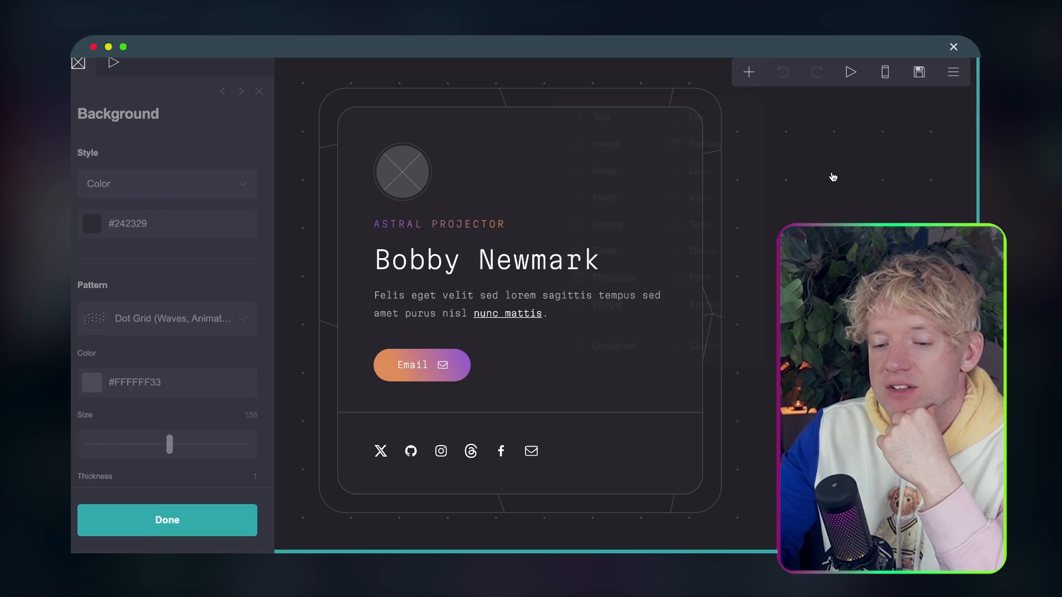
Replace the "Astral Projector" text above the site title with "Tweetify 2.0"
click(588, 227)
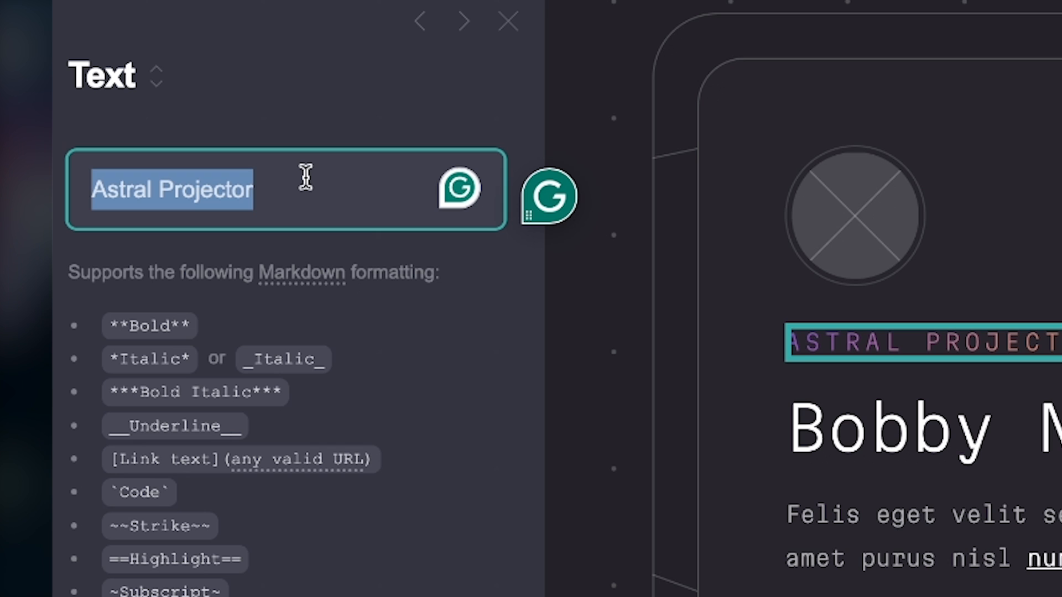
text(Tweeitify)
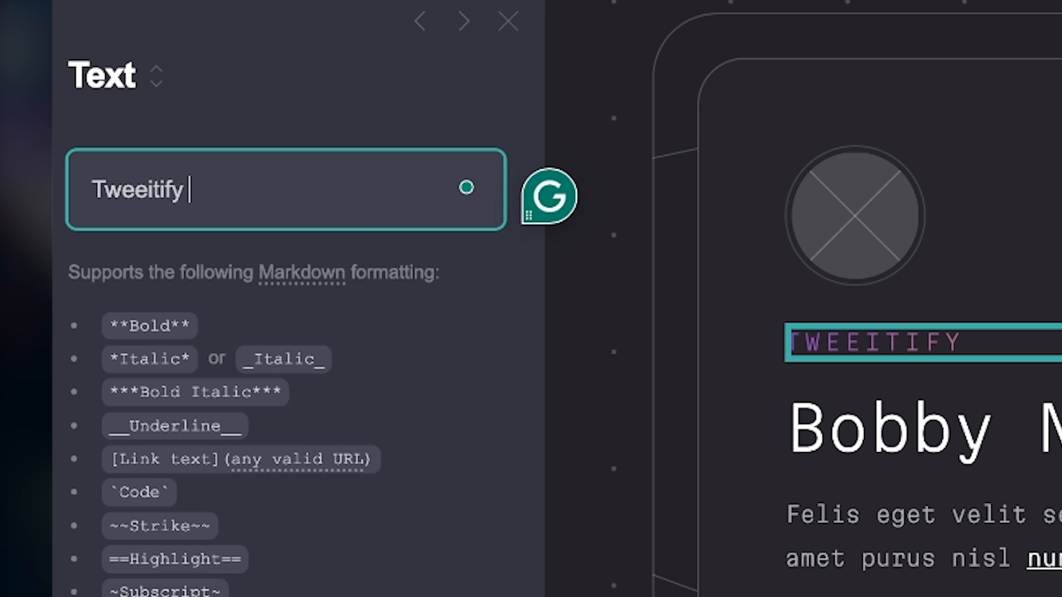
key(ctrl+a)
text(Twee)
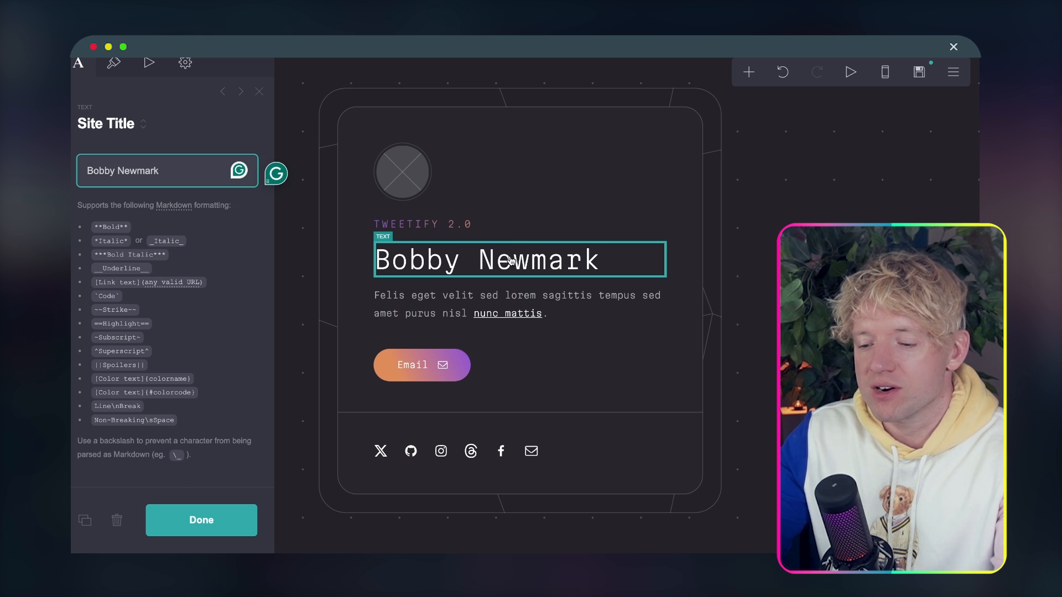
Move the site title above the small gradient tagline and change the title to "Tweetify"
drag(507, 258, 509, 219)
key(Escape)
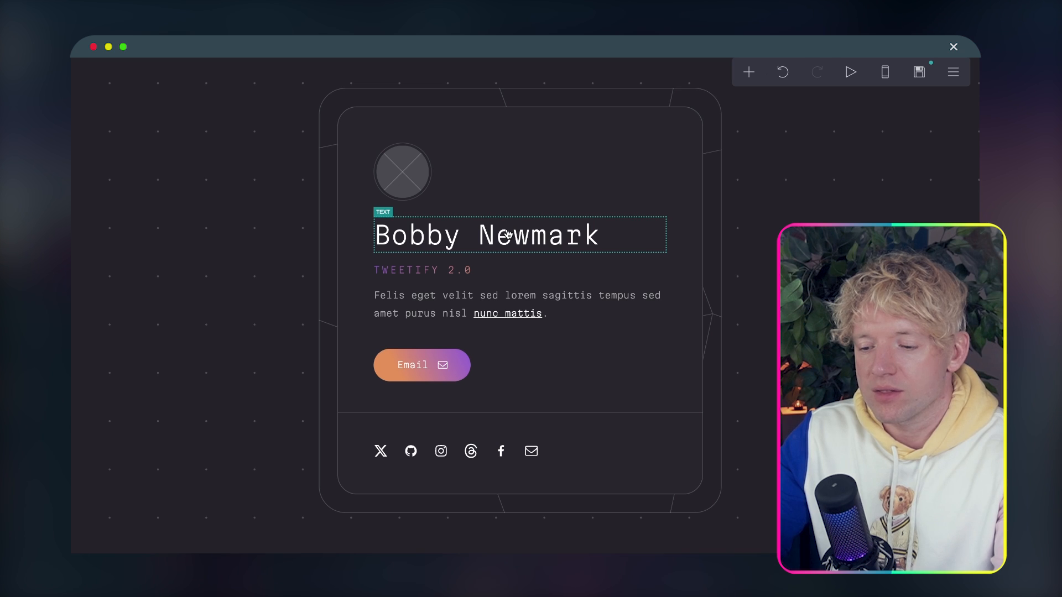
click(508, 234)
double_click(135, 166)
key(ctrl+a)
text(Tw)
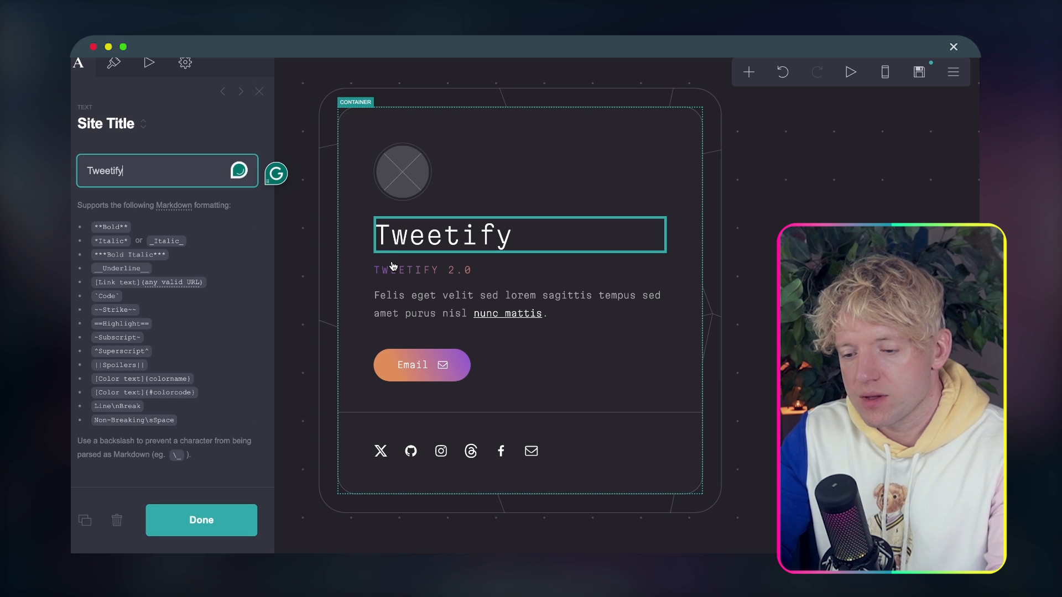
key(Escape)
Change the tagline beneath the title to "Turn URLs INTO VIRAL TWEETS"
click(432, 275)
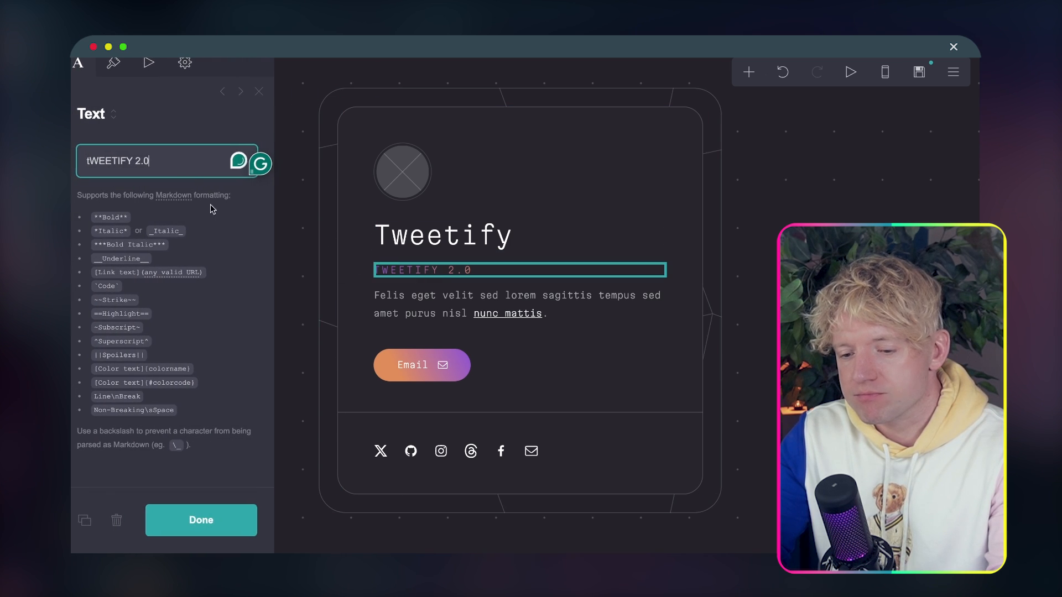
key(ctrl+a)
text(Tyr)
key(BackSpace)
key(BackSpace)
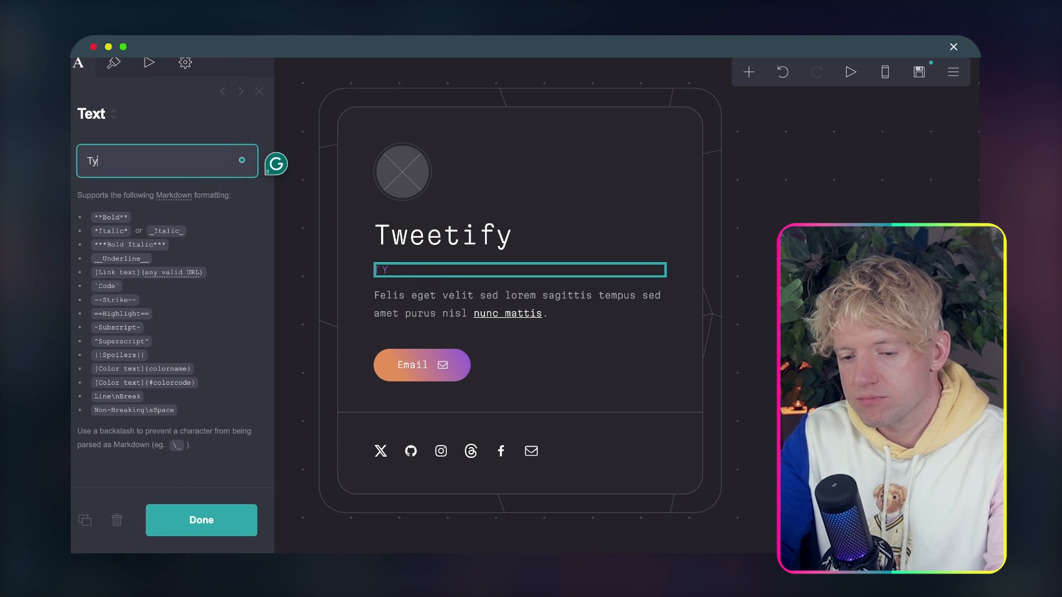
text(urn URL)
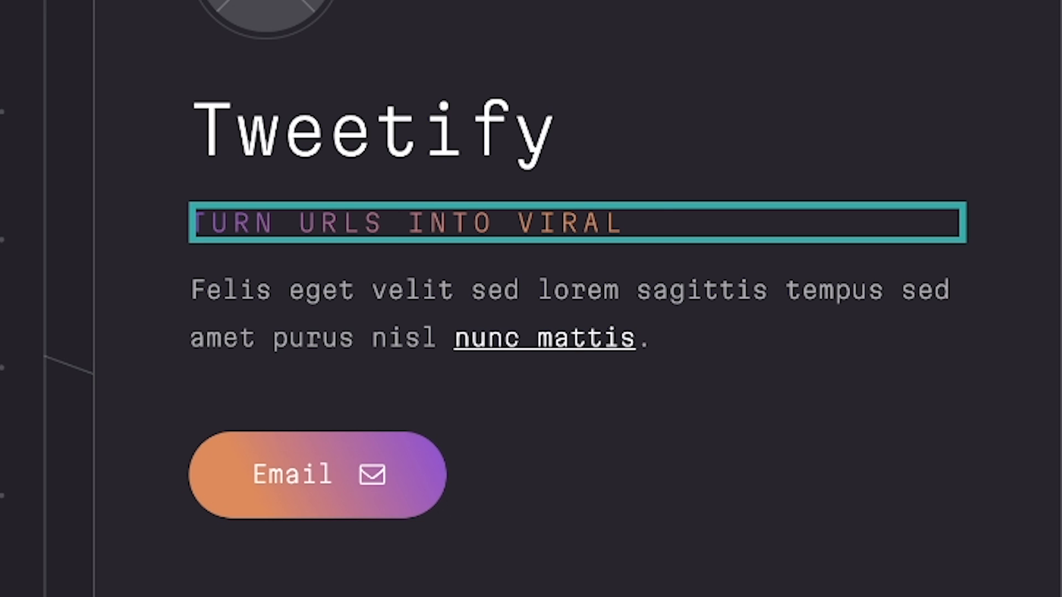
text(s INTO VIRAL TWEETS)
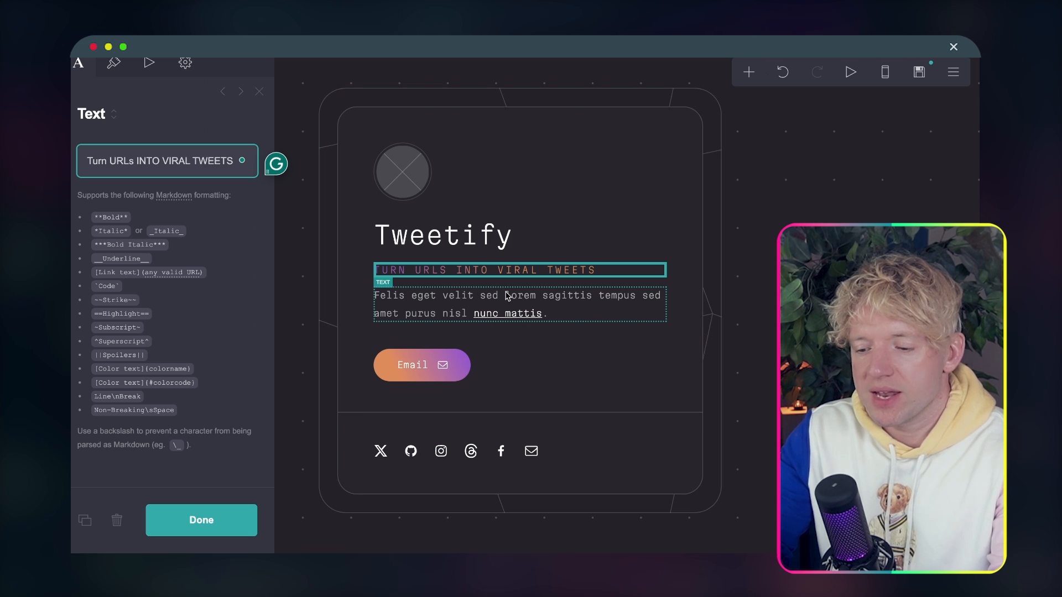
Replace the placeholder paragraph with "Our AI will transform your videos into Viral tweets in under 60 seconds", with "transform" in bold
click(536, 294)
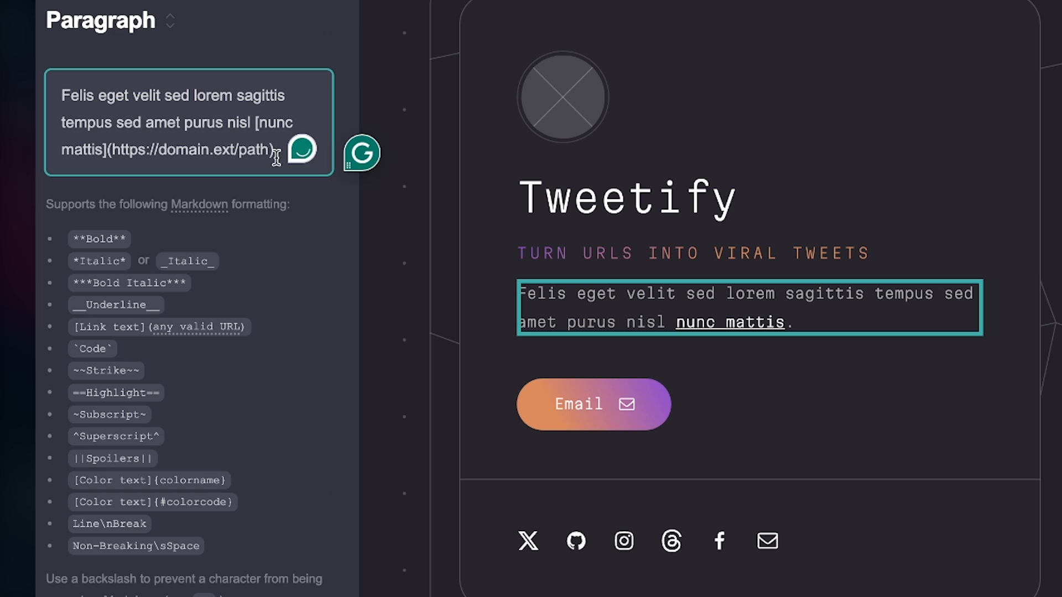
key(ctrl+a)
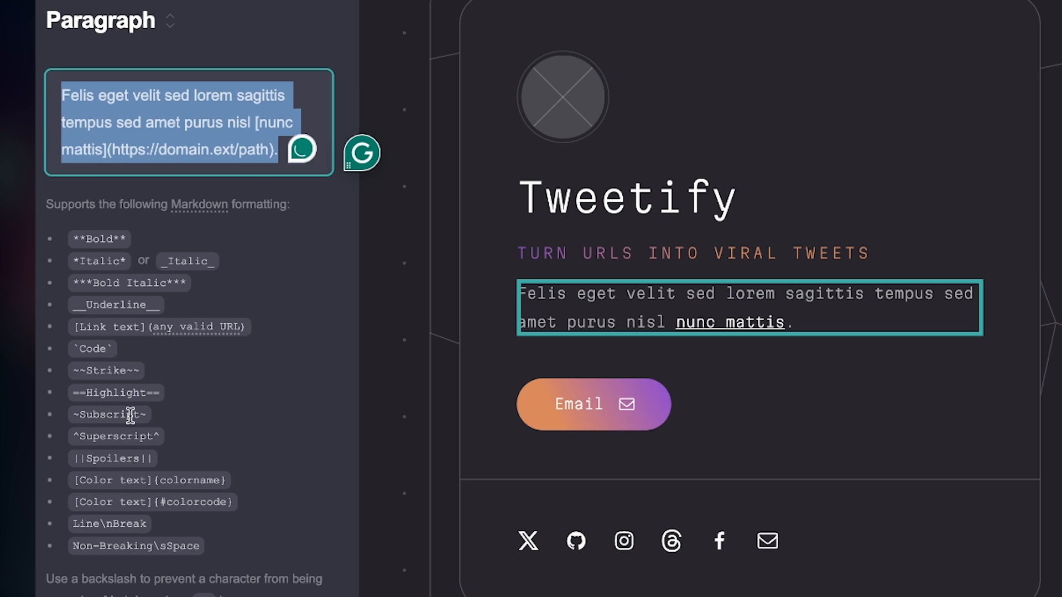
key(BackSpace)
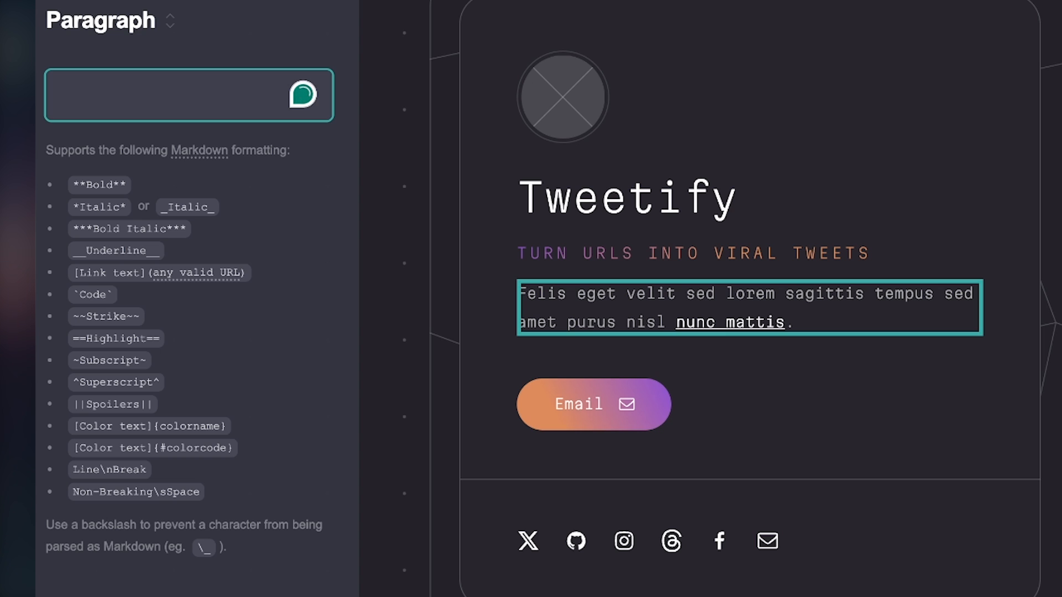
text(ou)
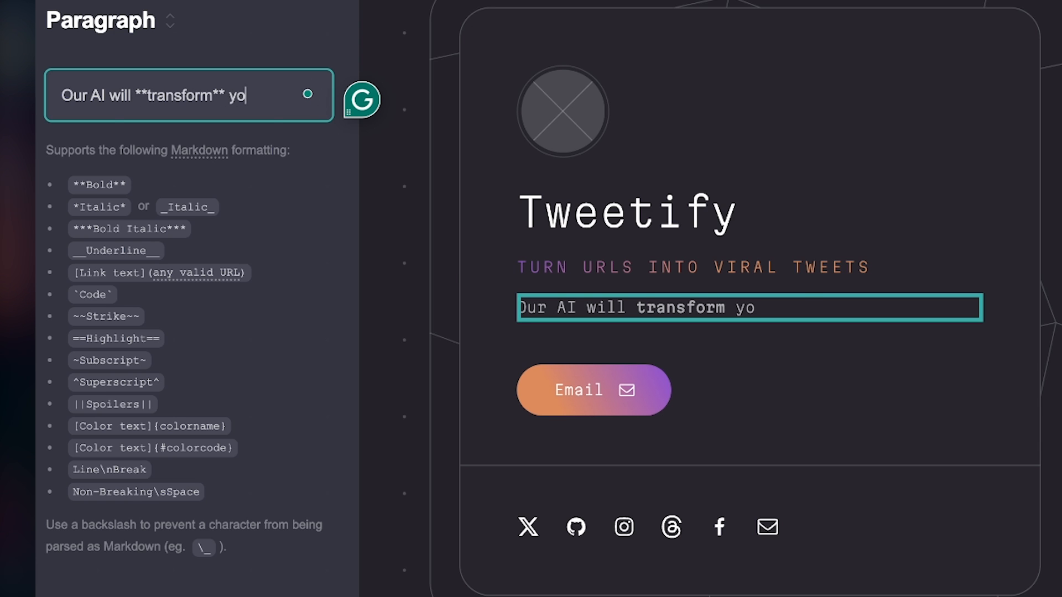
text(ur videos int)
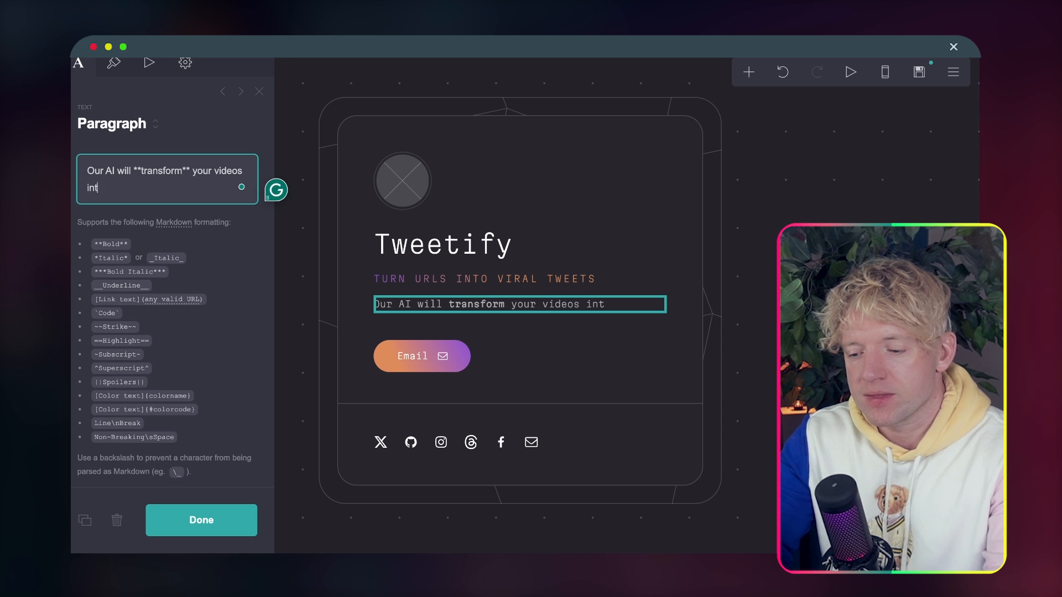
text(o Vural tweets in uner 60 seconds)
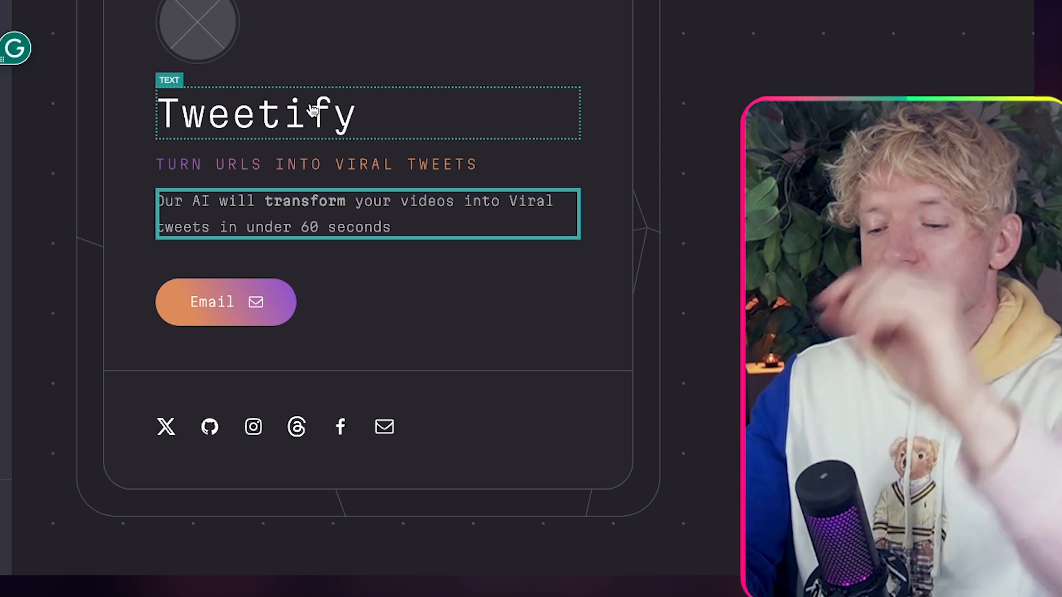
key(Escape)
click(336, 218)
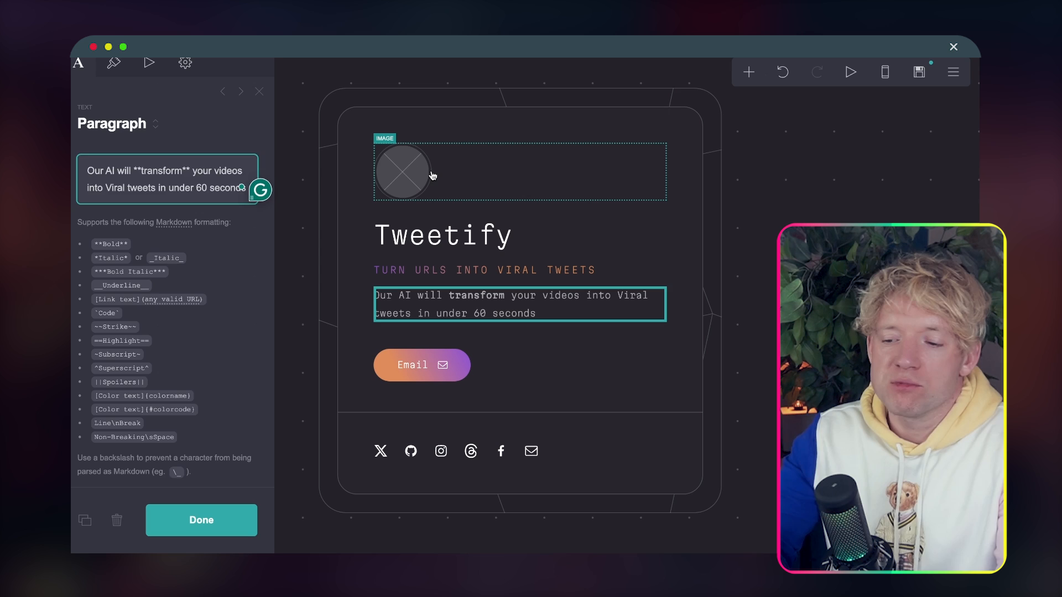
Upload the portrait with yellow glasses as the card's round image and enter alt text describing it as cyberpunk
click(432, 176)
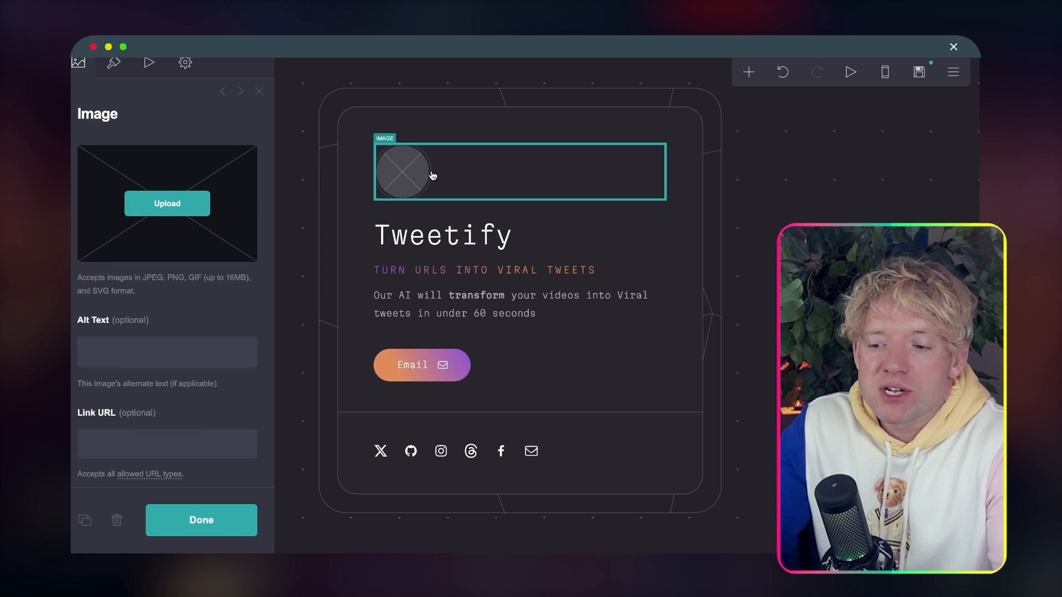
click(171, 205)
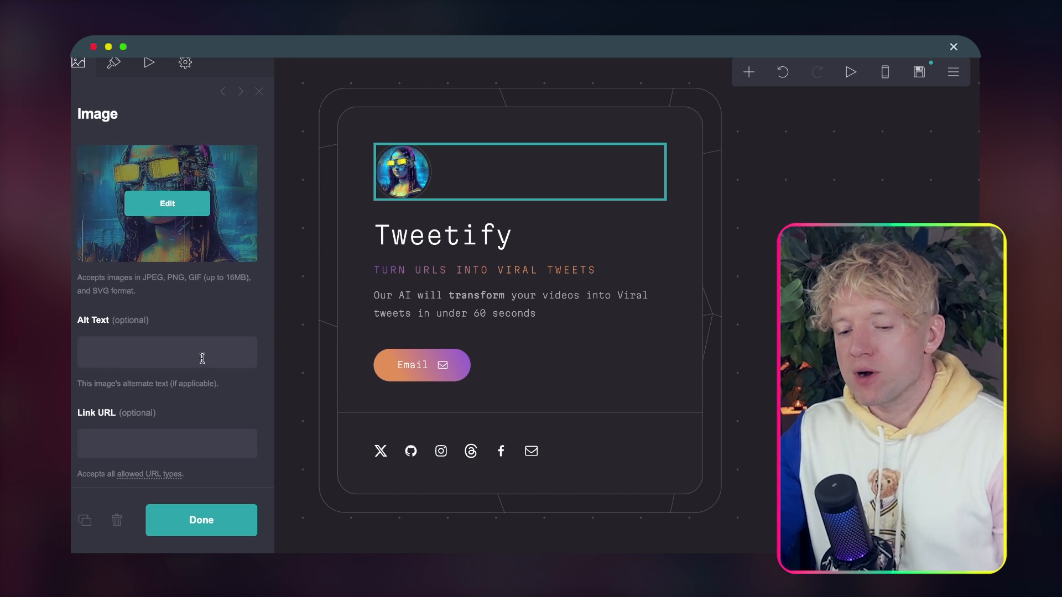
click(140, 353)
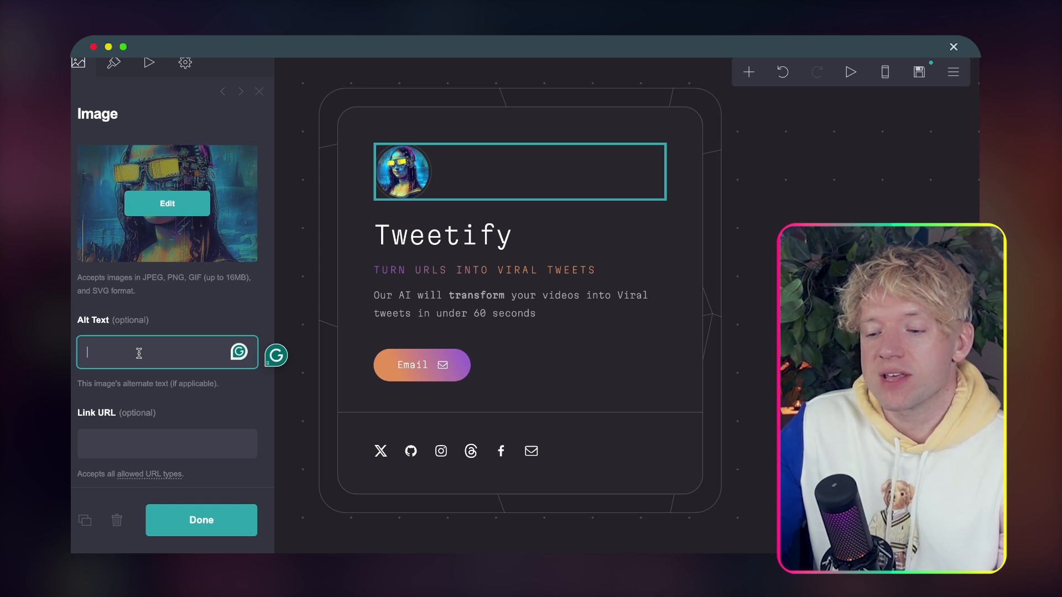
text(cybep)
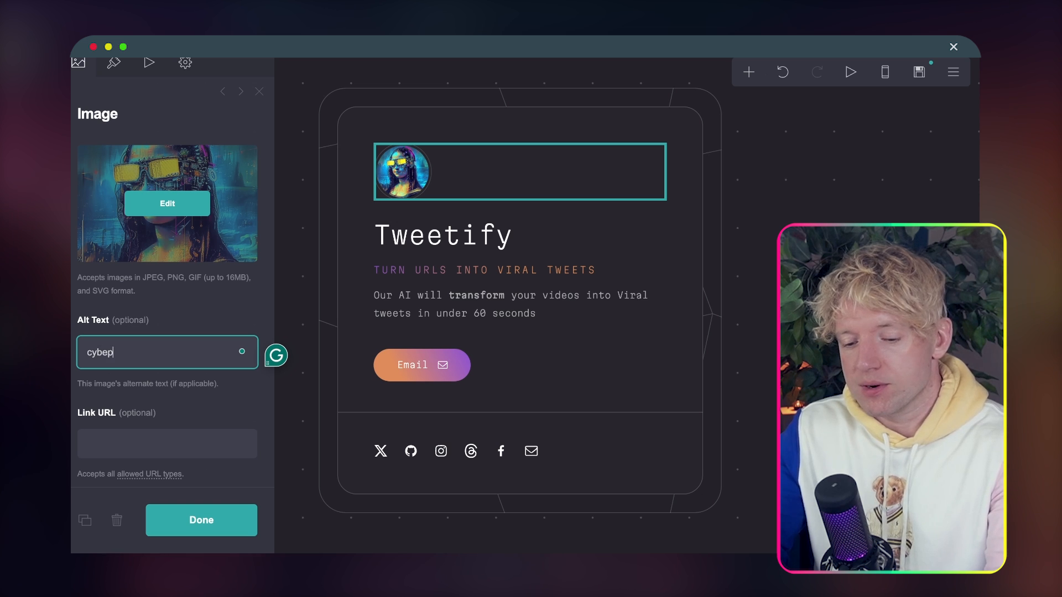
text(berpunk)
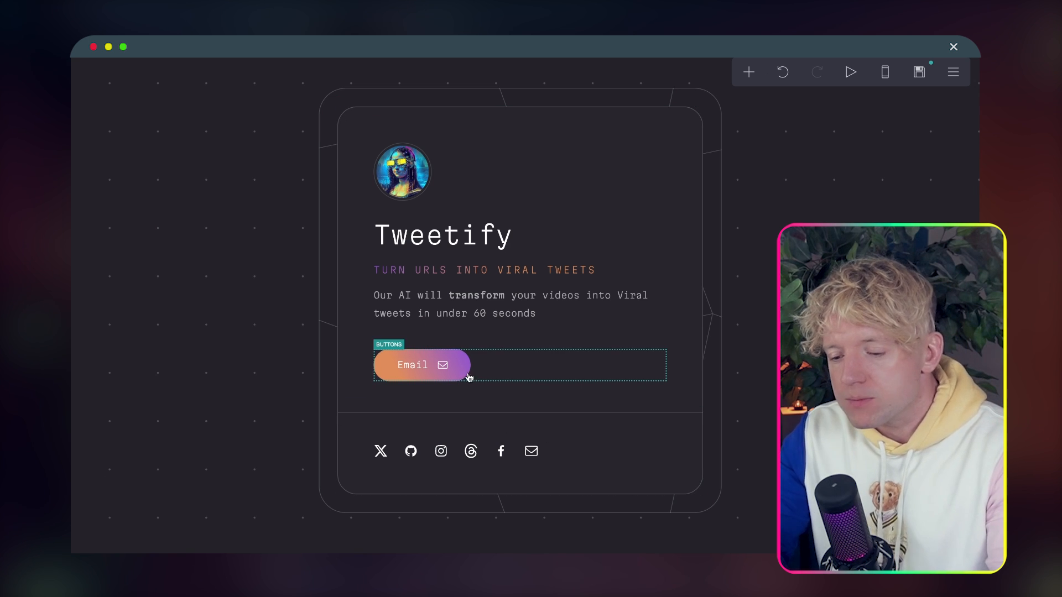
Change the label of the gradient email button to "Reach out"
click(494, 367)
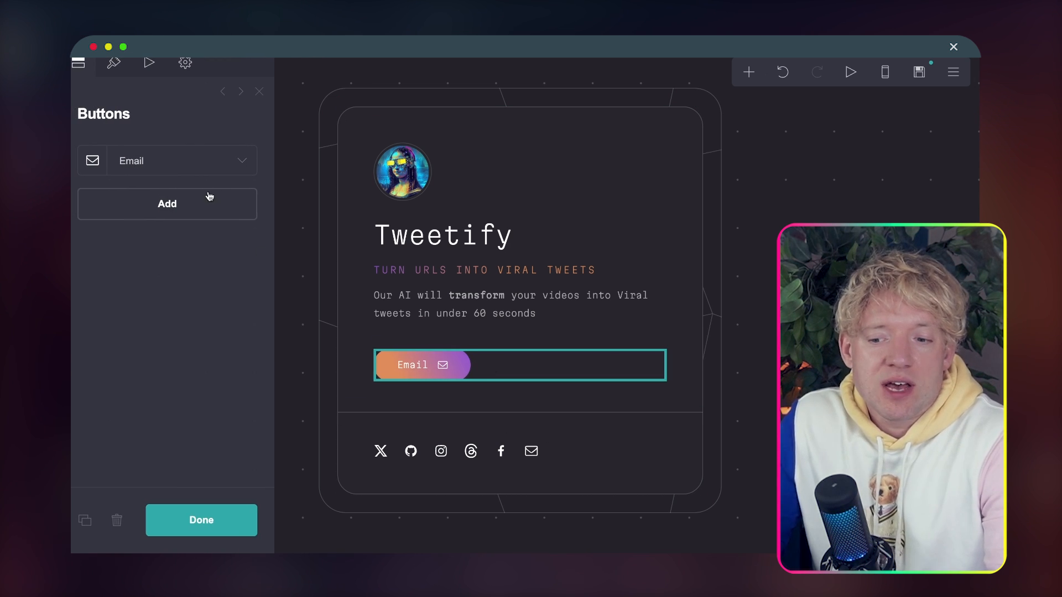
click(167, 204)
scroll(167, 374, down, 3)
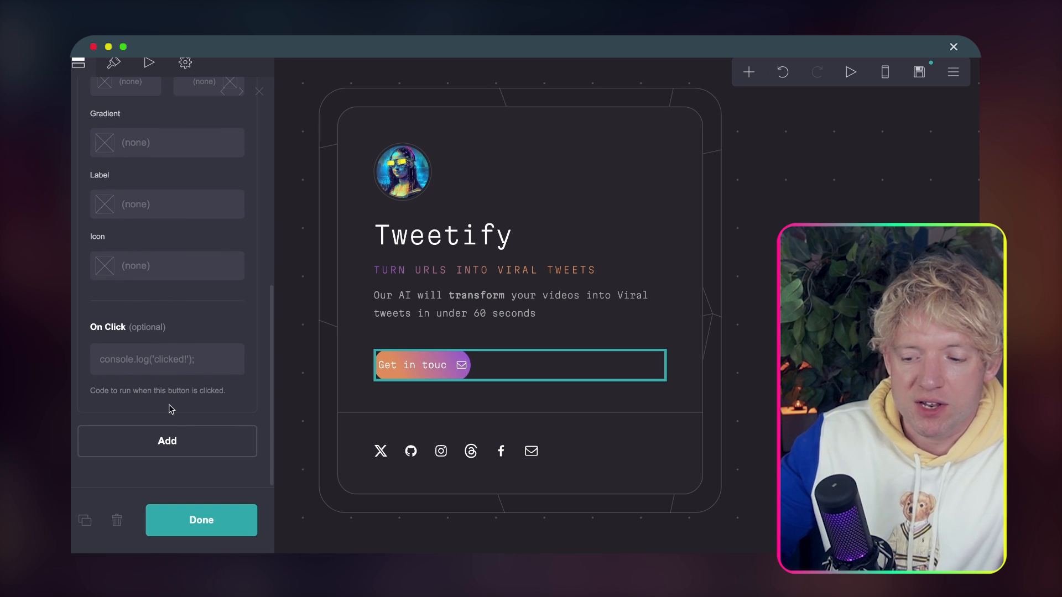
click(195, 529)
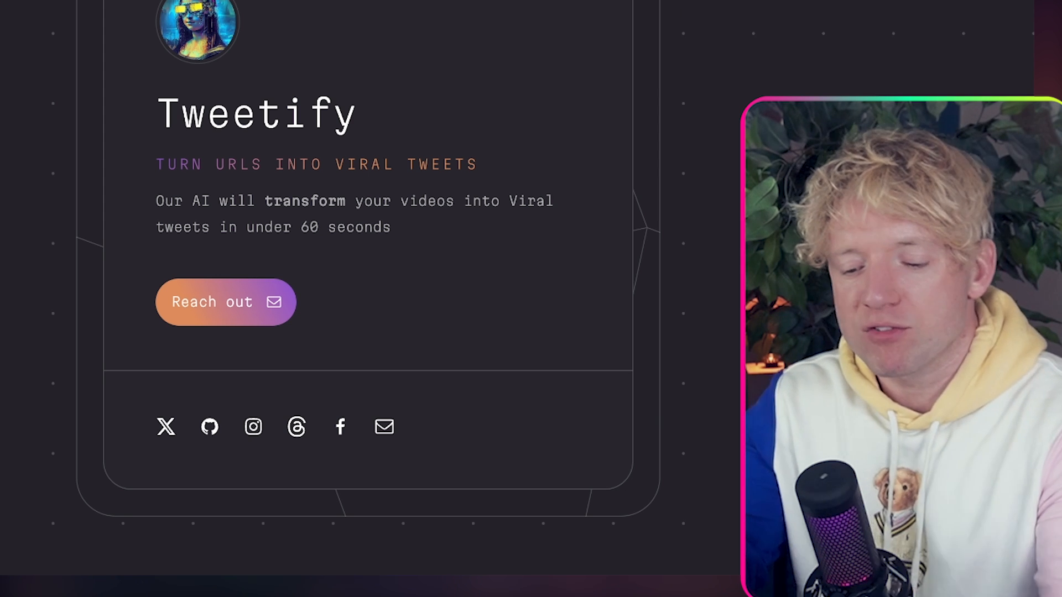
key(XF86MonBrightnessDown)
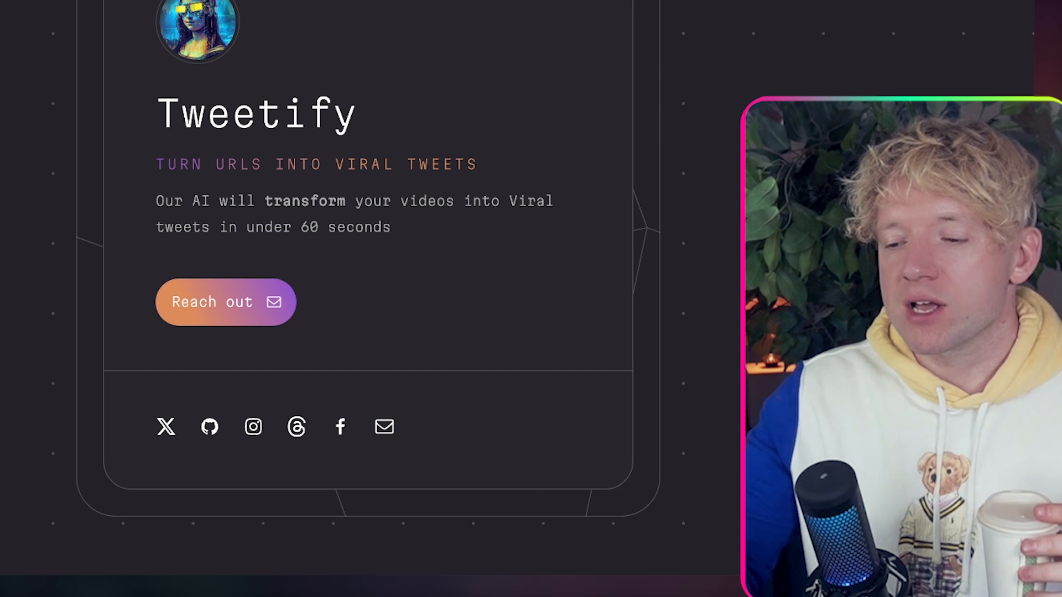
Add a Video element to the page and move it higher in the card
click(748, 72)
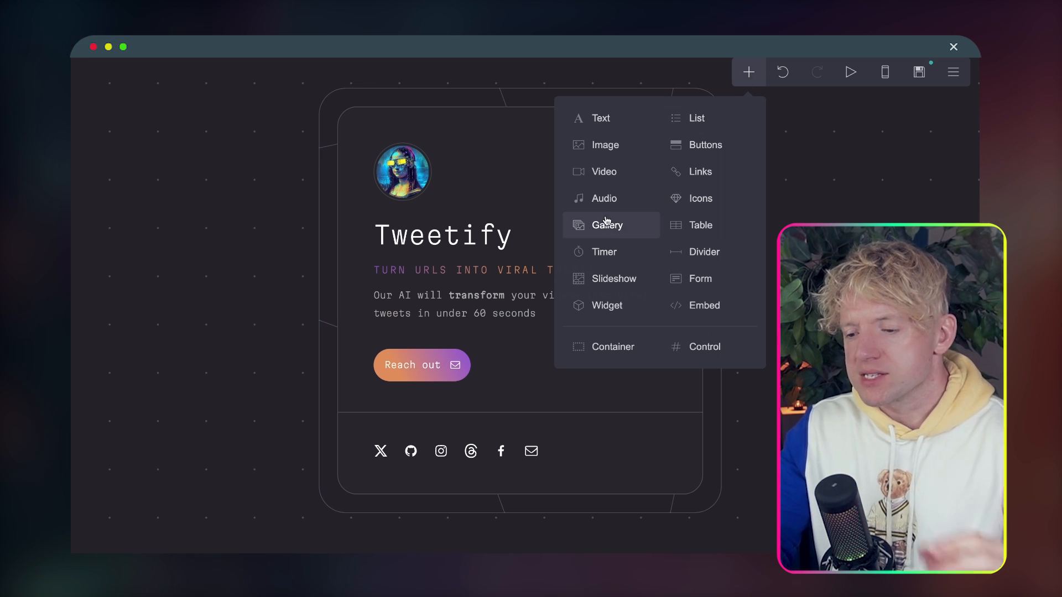
click(616, 177)
drag(526, 467, 526, 268)
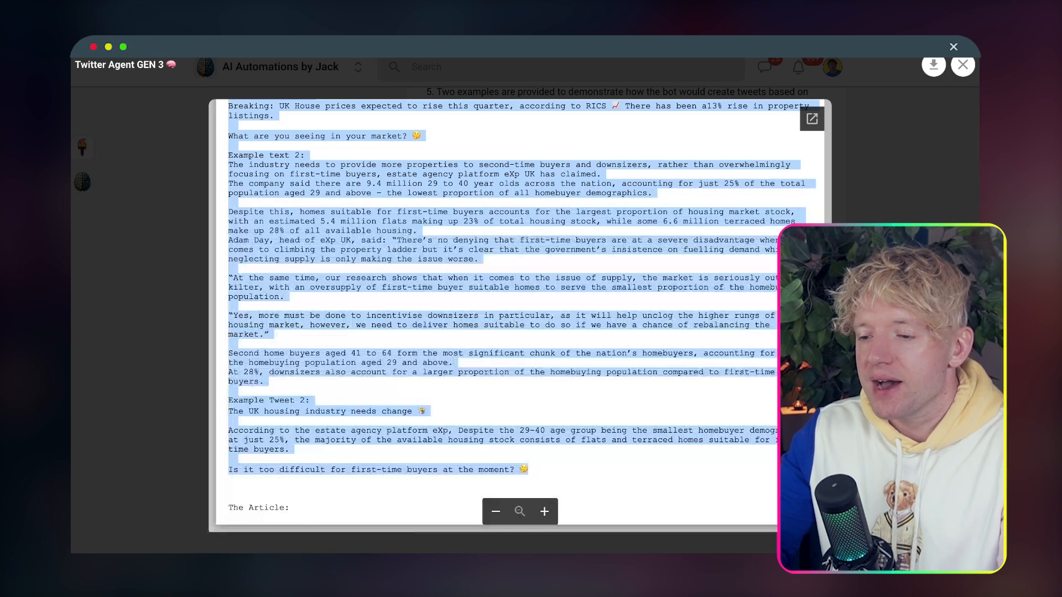
Go to YouTube and open the video "Steal this AI-Powered Lead Generation System"
key(super+l)
text(y)
key(Return)
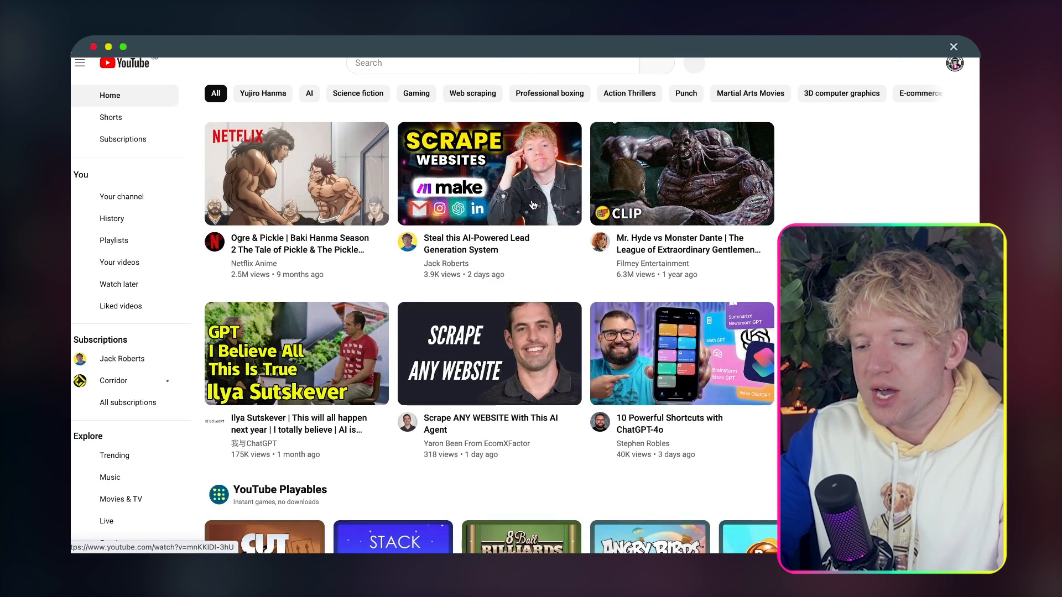
mouse_move(474, 185)
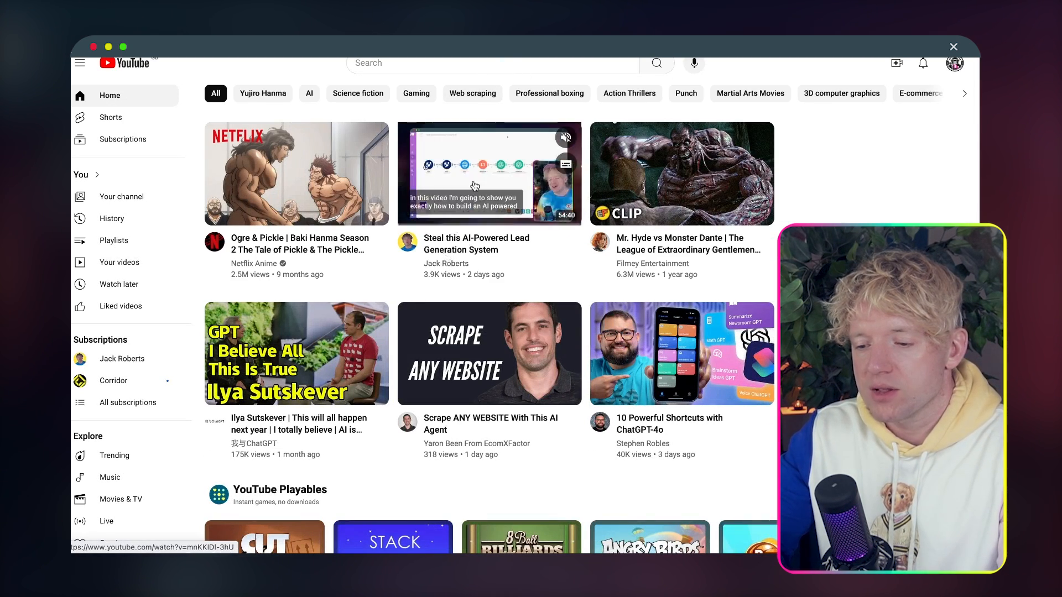
click(451, 252)
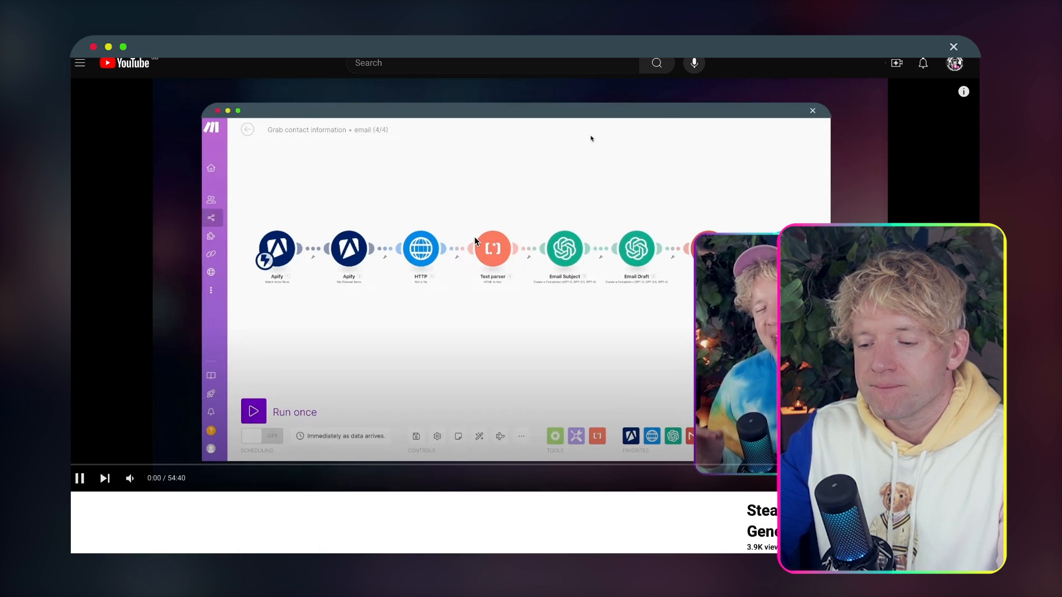
click(453, 109)
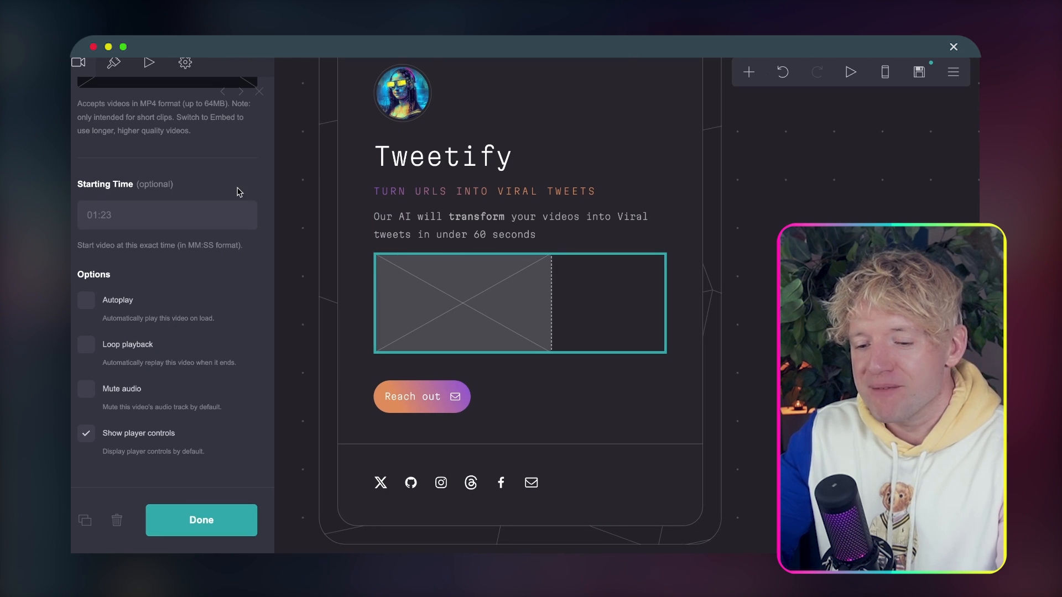
scroll(182, 223, up, 2)
scroll(182, 223, up, 3)
click(146, 183)
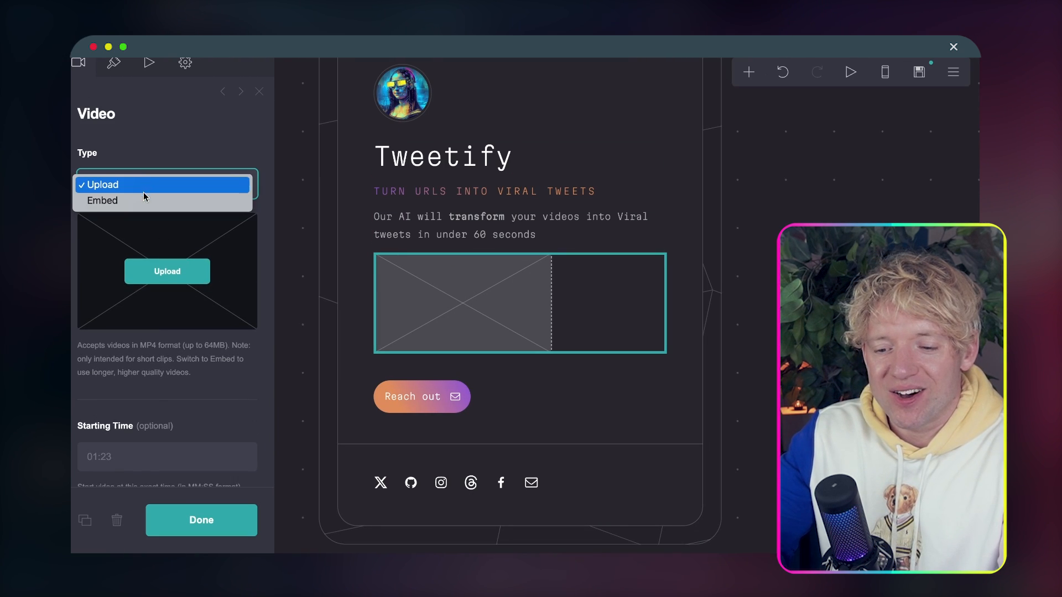
click(147, 199)
click(166, 227)
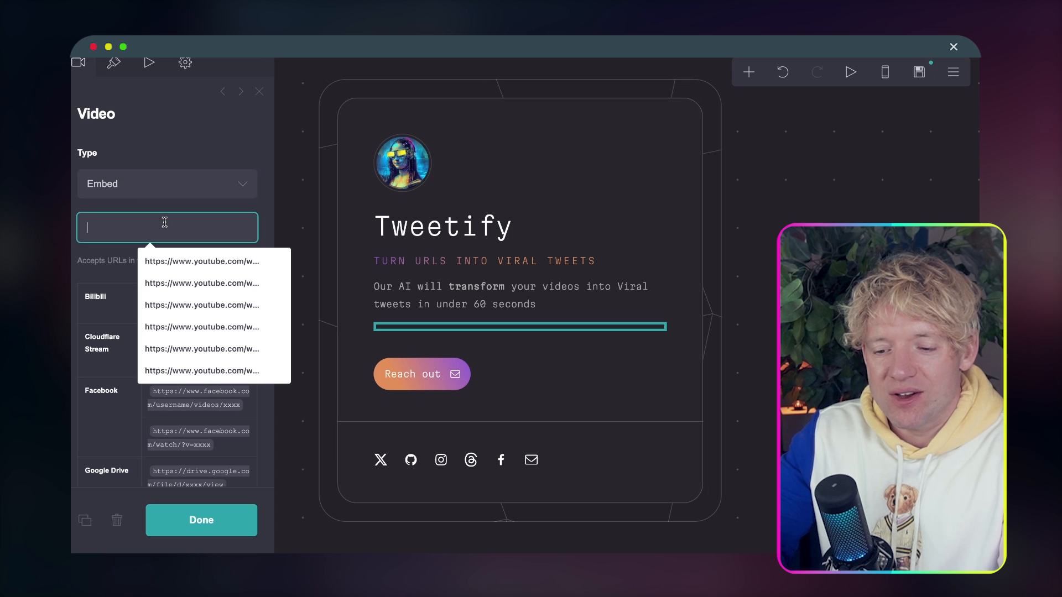
text(https://www.youtube.com/watch?v=mnKKIDI-3hU&ab_channel=JackRoberts)
scroll(217, 320, down, 8)
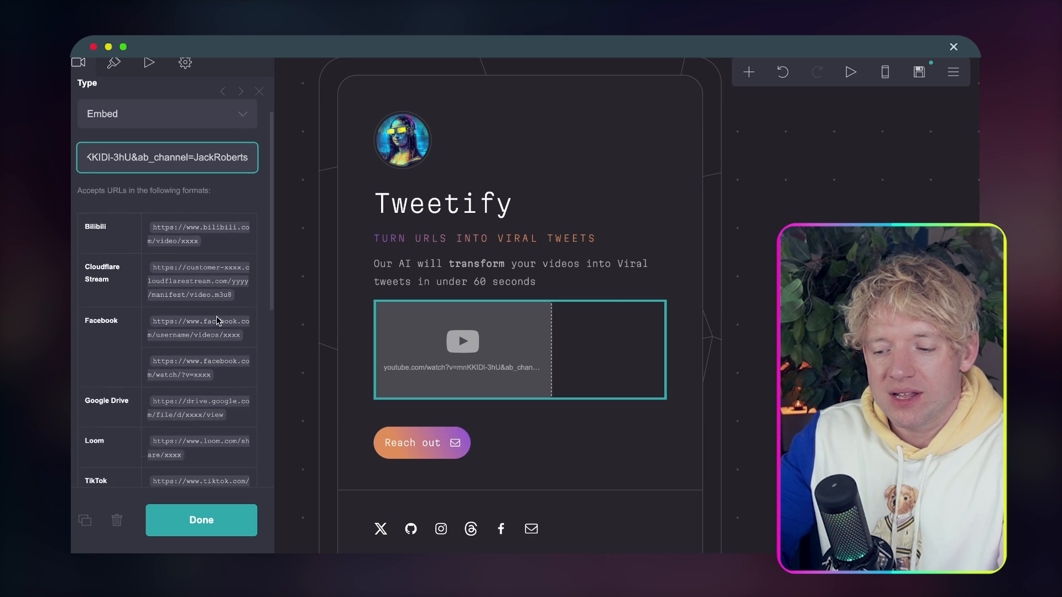
click(201, 520)
Set the Video element's size to Max and its margins to 2.625
click(582, 329)
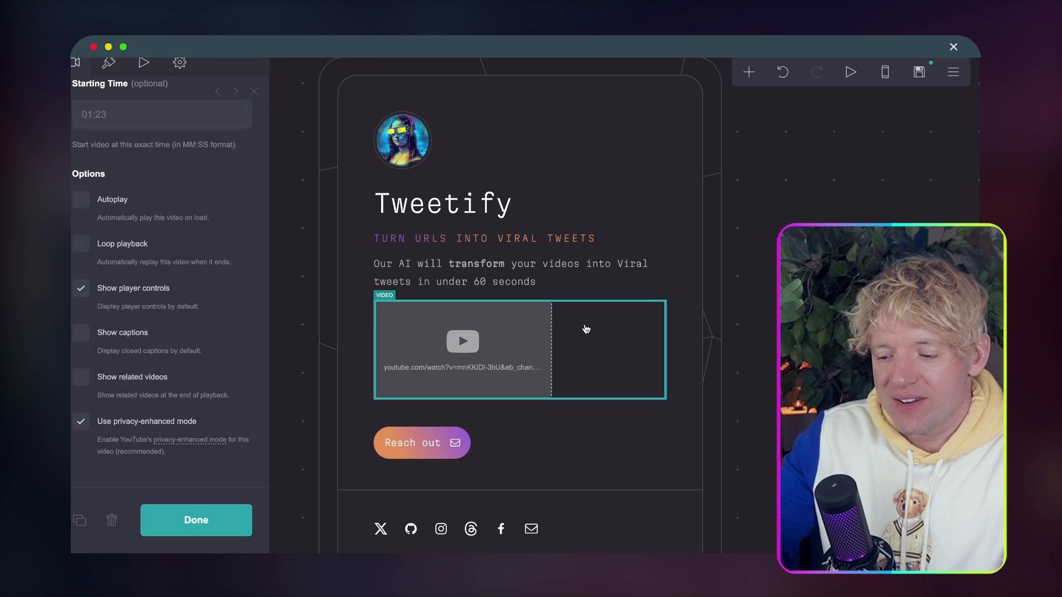
click(110, 65)
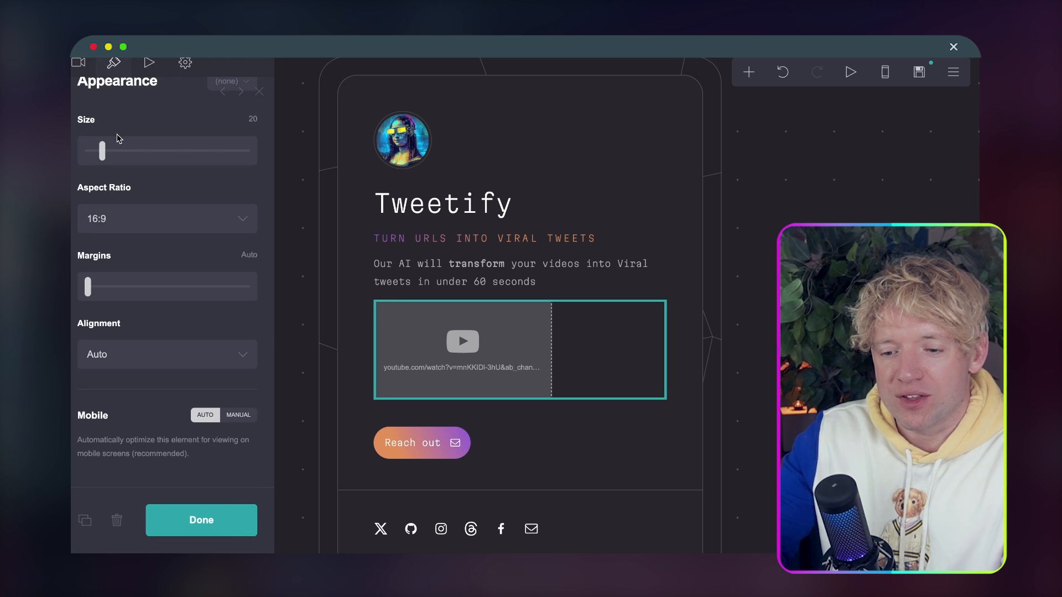
drag(107, 150, 368, 171)
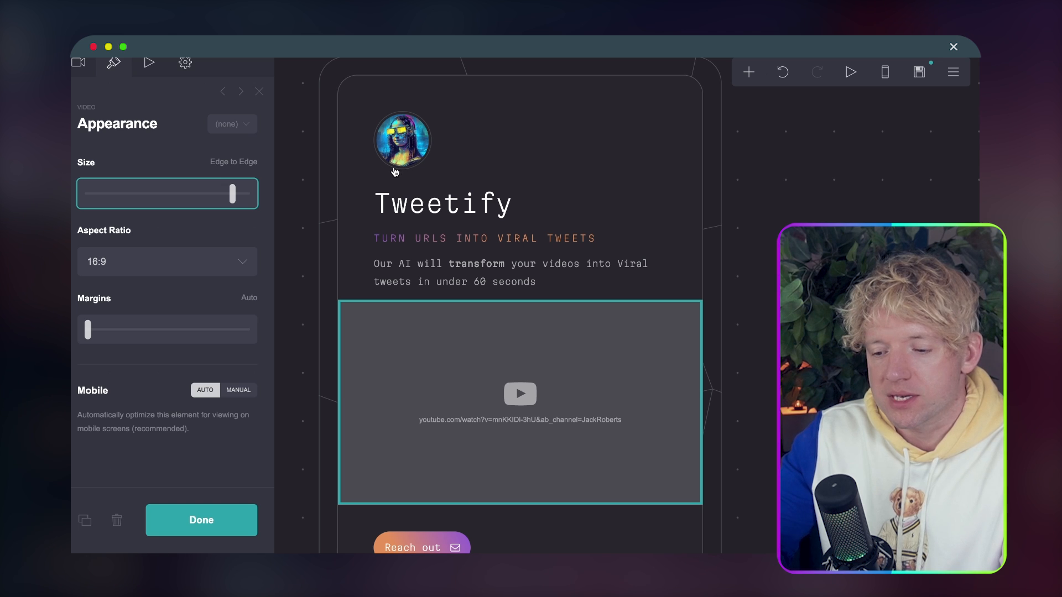
mouse_move(242, 174)
mouse_down()
mouse_move(208, 175)
mouse_move(241, 173)
mouse_move(231, 176)
mouse_up()
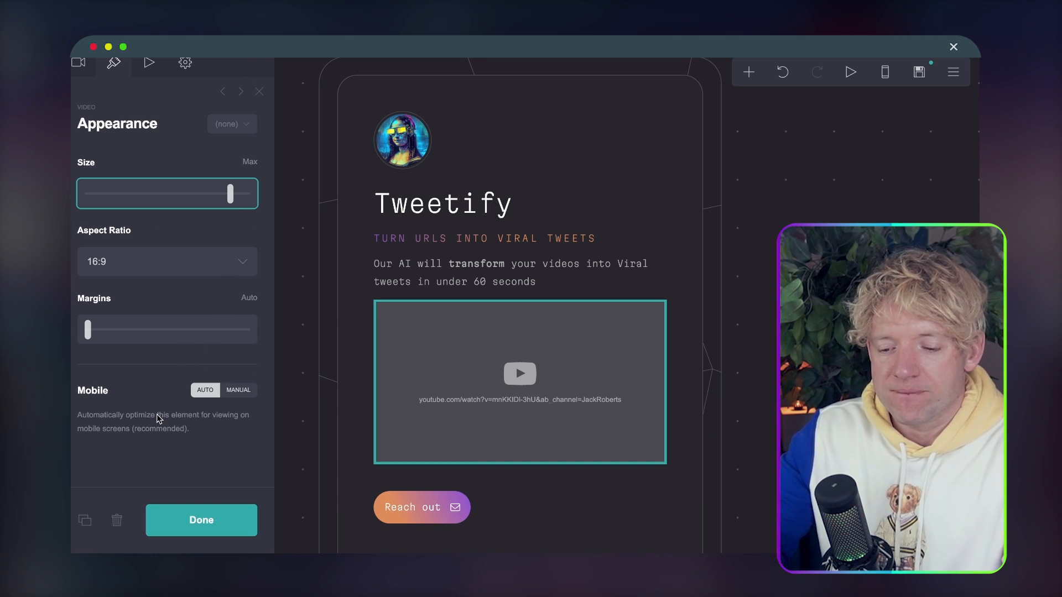
drag(93, 339, 126, 341)
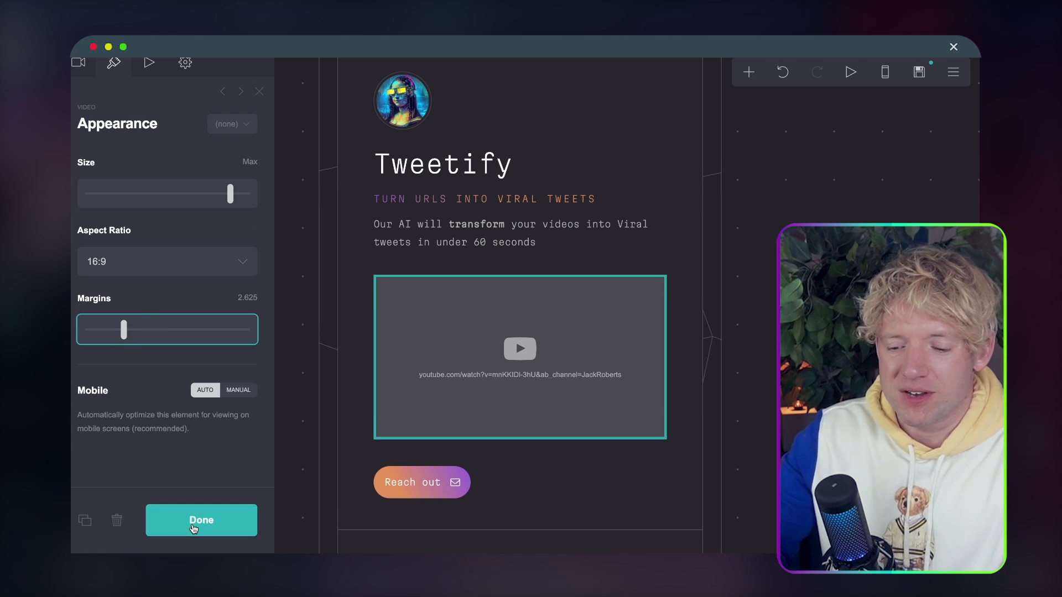
click(192, 526)
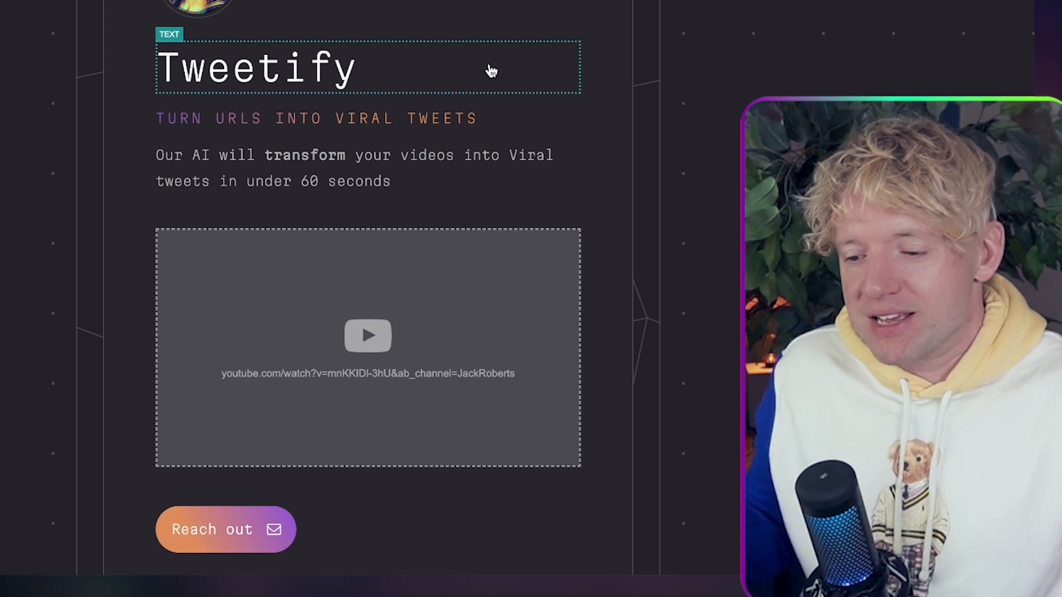
scroll(471, 97, down, 1)
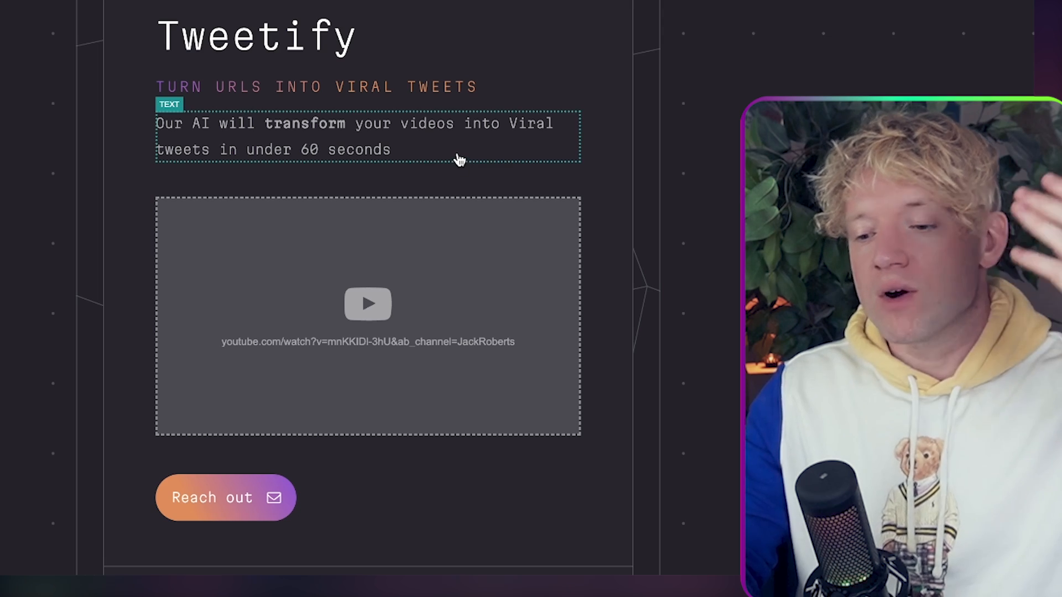
scroll(458, 291, down, 4)
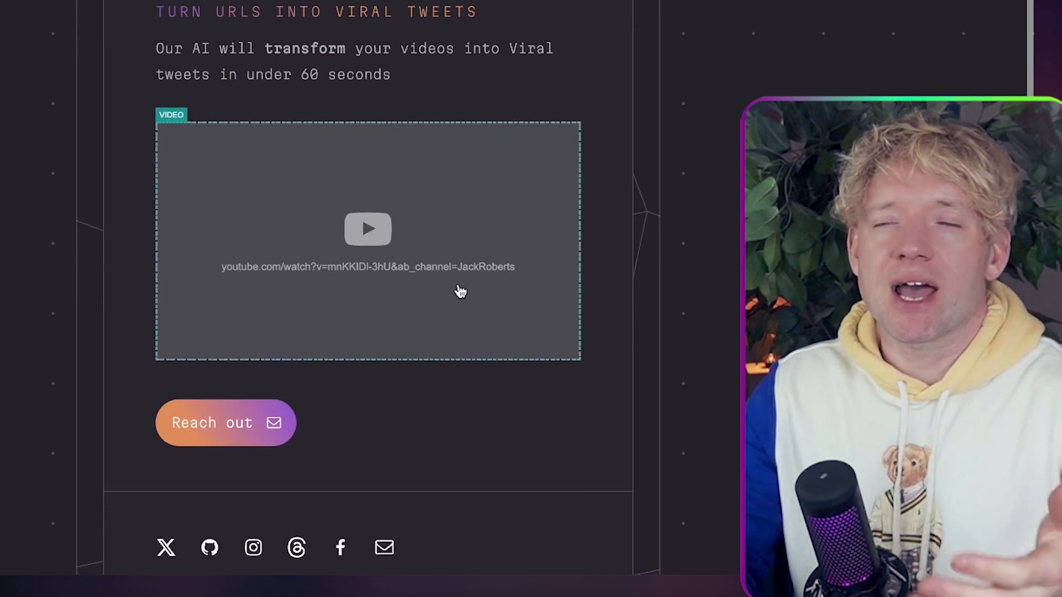
scroll(460, 291, up, 3)
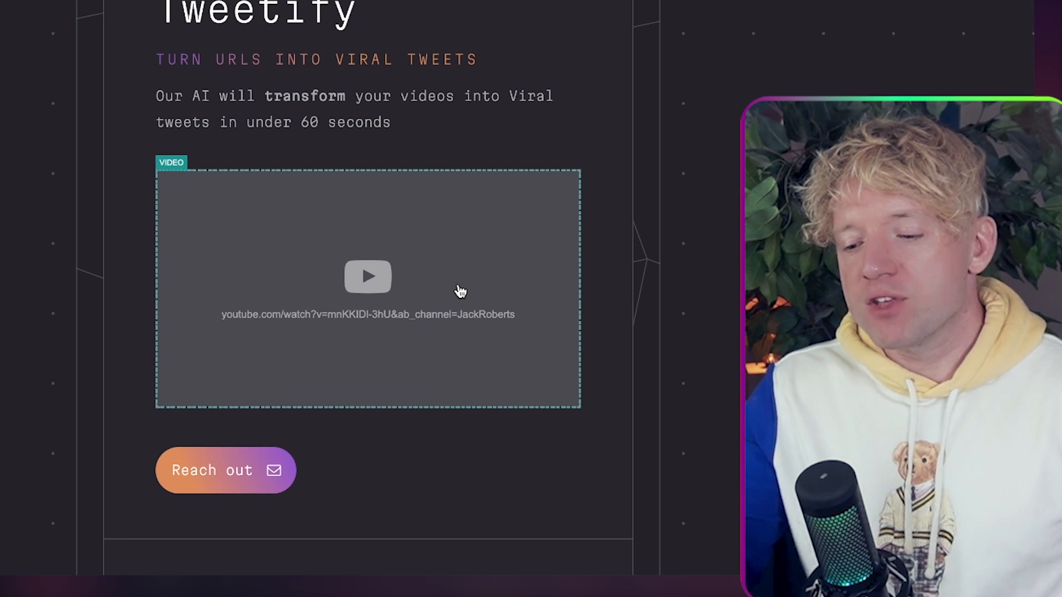
scroll(460, 291, down, 1)
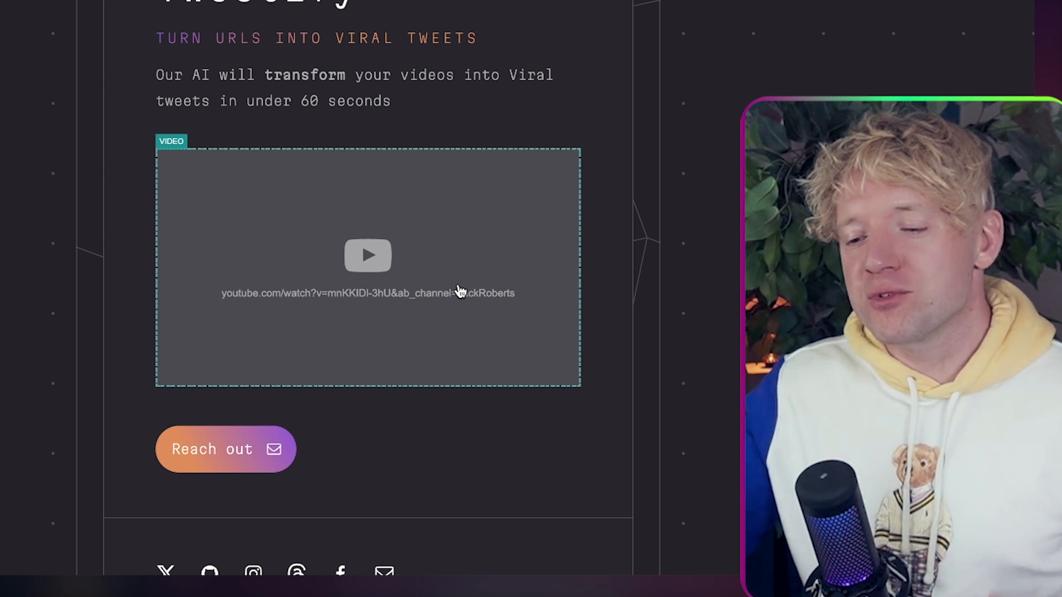
scroll(459, 292, down, 2)
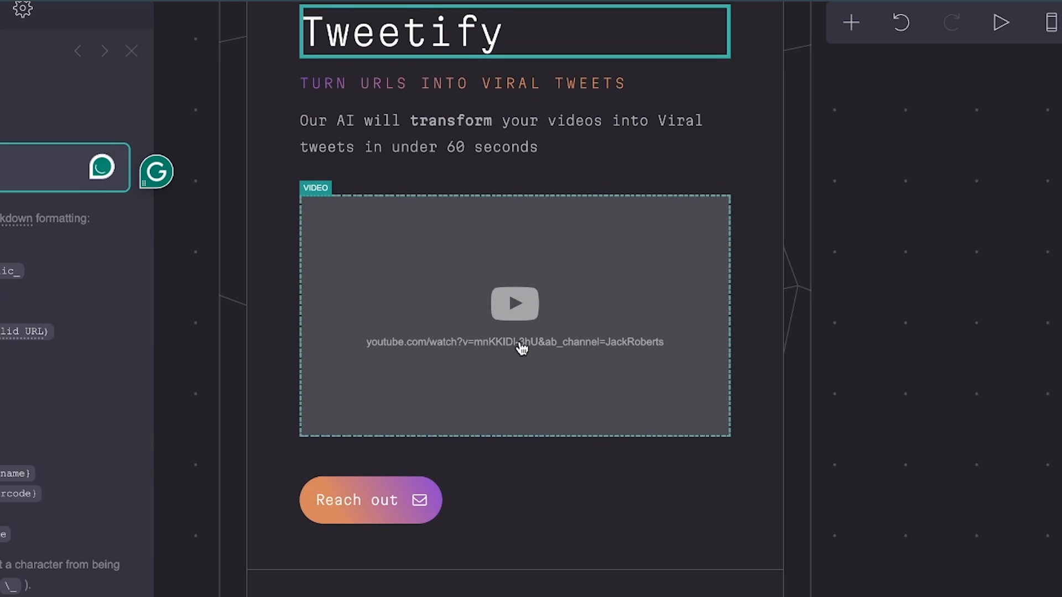
Add an Embed element to the page and move it between the video and the "Reach out" button
click(852, 25)
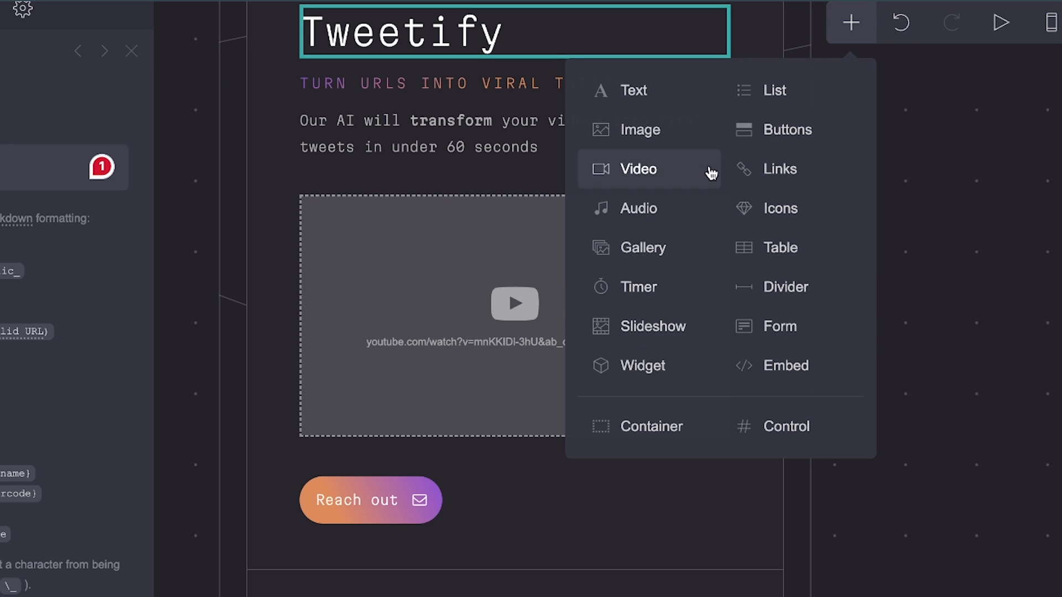
click(775, 366)
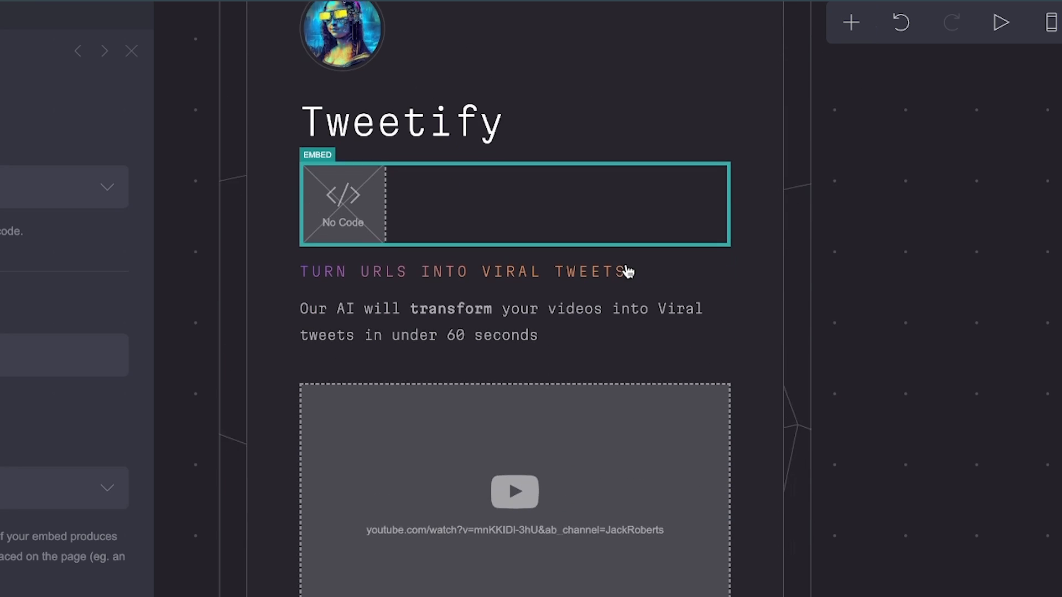
drag(614, 171, 613, 515)
scroll(613, 515, down, 5)
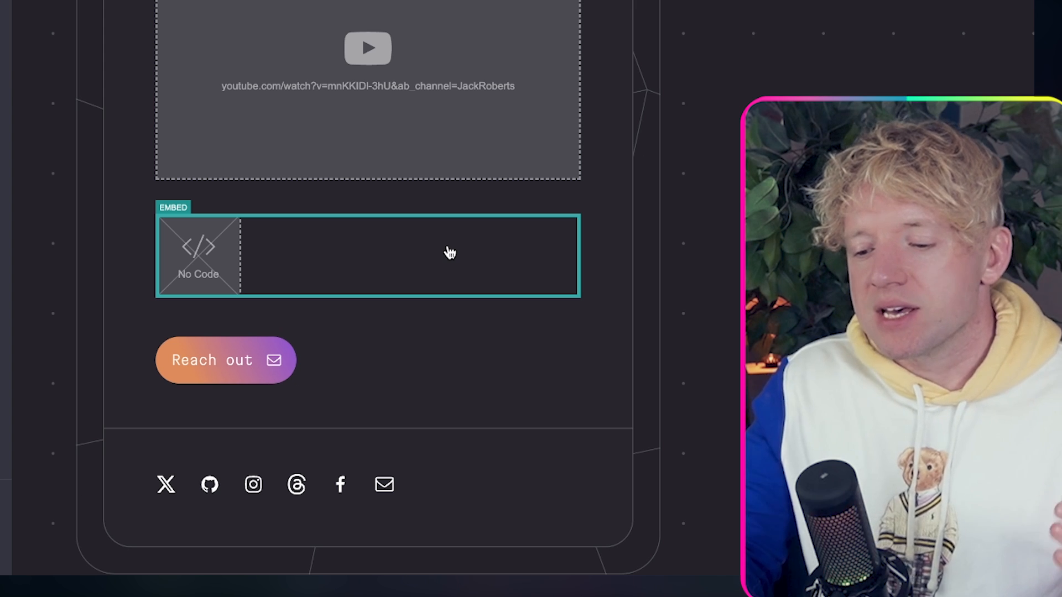
scroll(450, 252, up, 4)
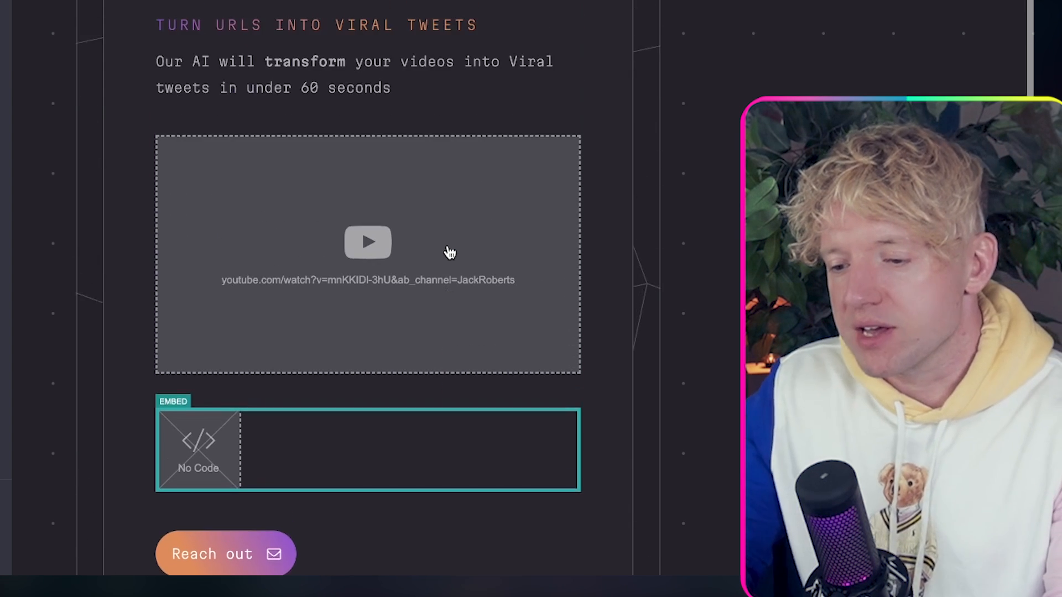
scroll(450, 251, down, 2)
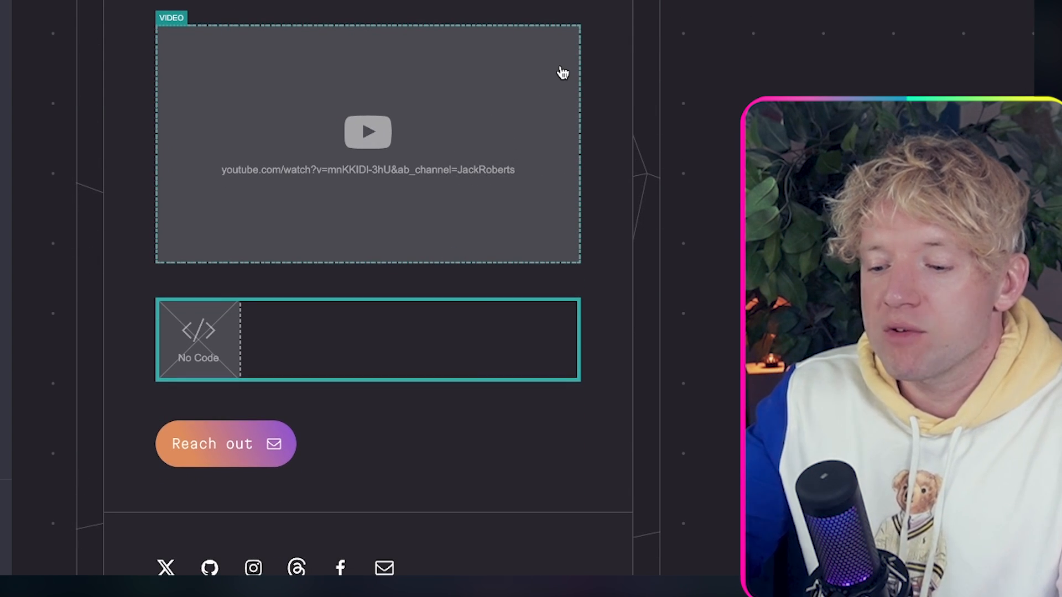
scroll(467, 191, up, 3)
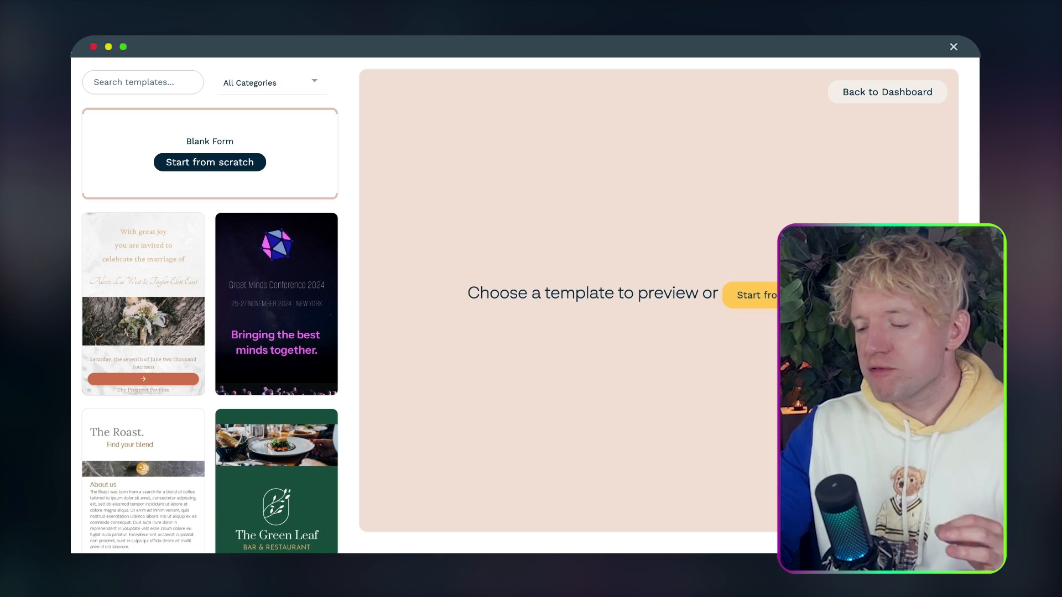
In Paperform, start a new form from scratch and enter "Tweetify" as its first line
click(747, 296)
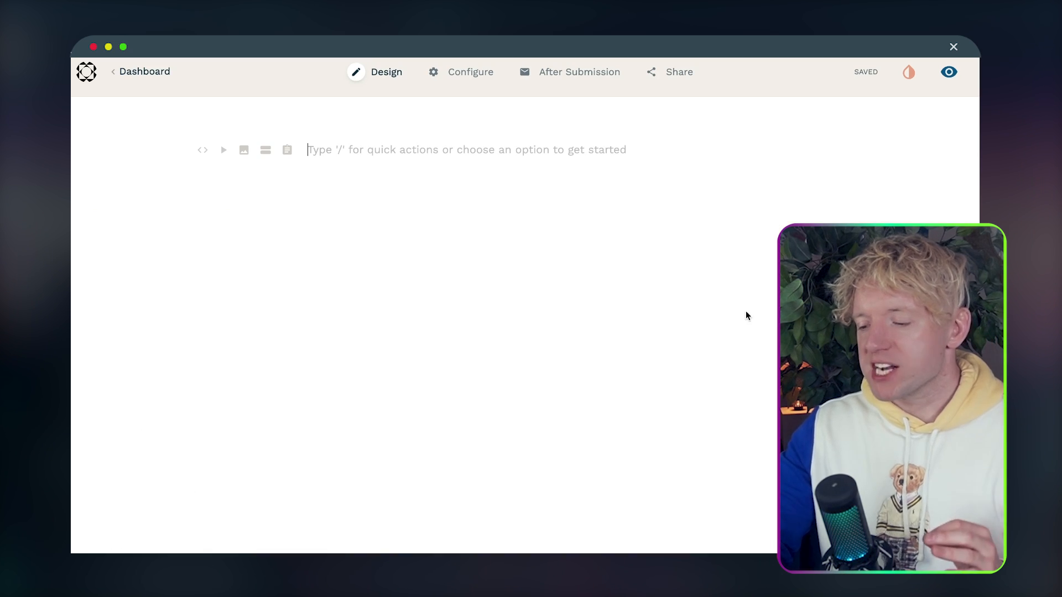
text(/)
key(BackSpace)
text(Tweetify)
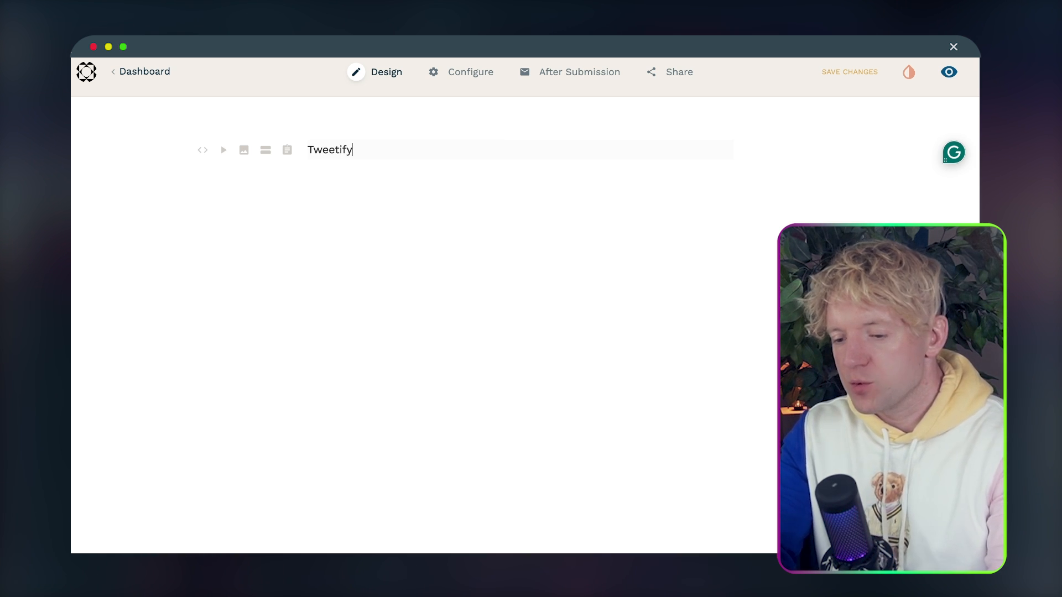
Add a second line to the form reading "Turn URL's into Tweets"
key(Return)
text(T)
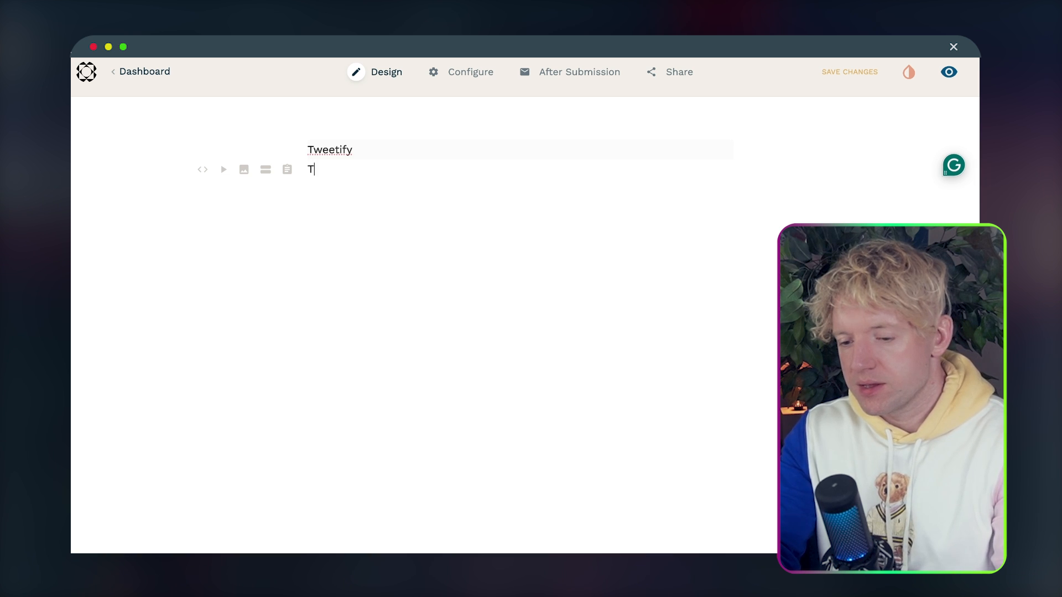
text(ym)
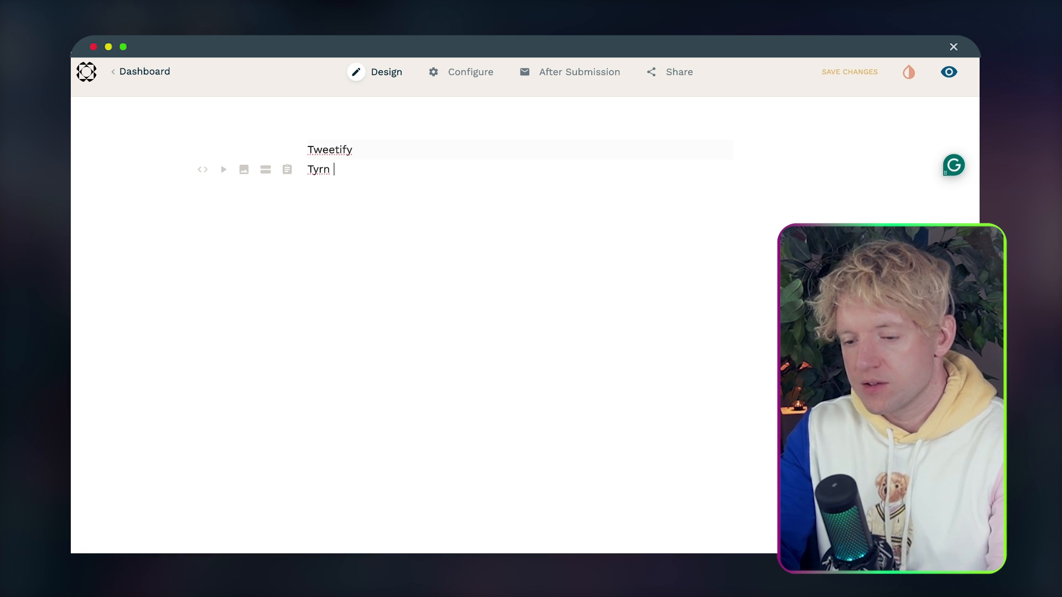
key(BackSpace)
key(BackSpace)
text(urn URL's into)
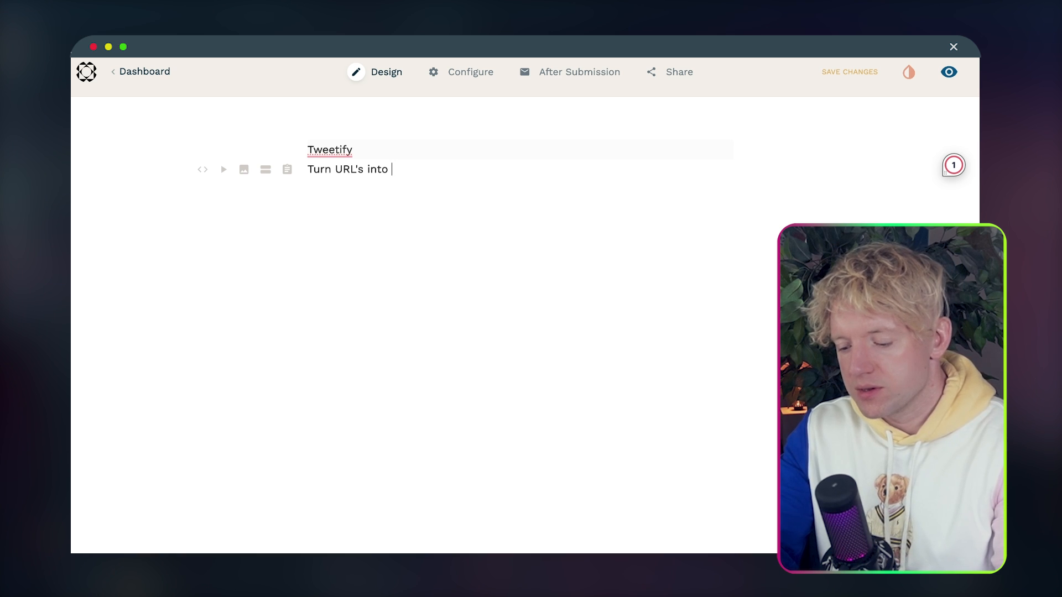
text( Tweets)
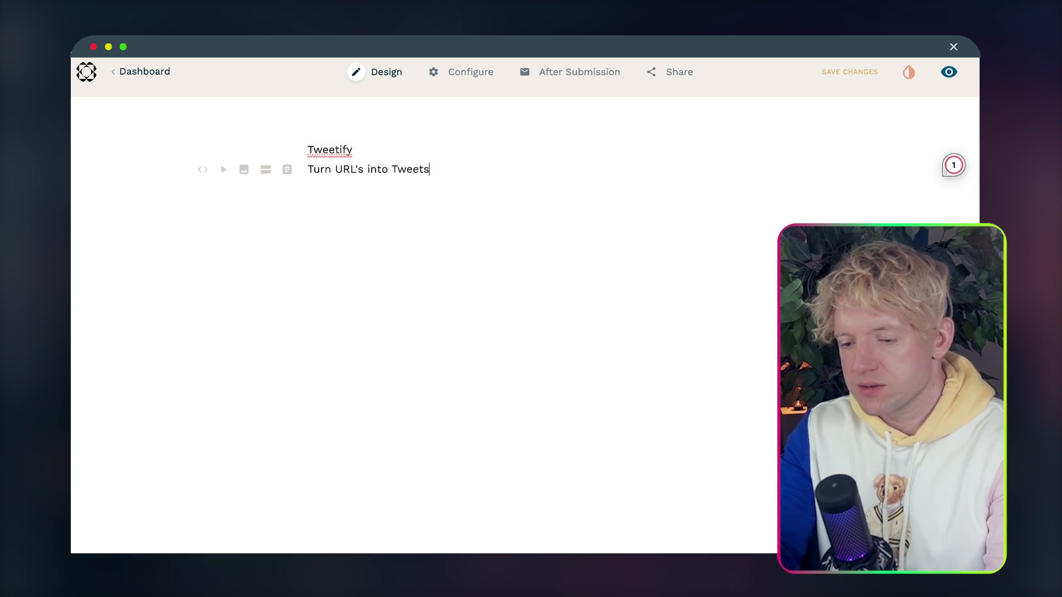
Format the "Tweetify" line as an H1 heading and centre it
drag(536, 171, 284, 120)
mouse_move(597, 70)
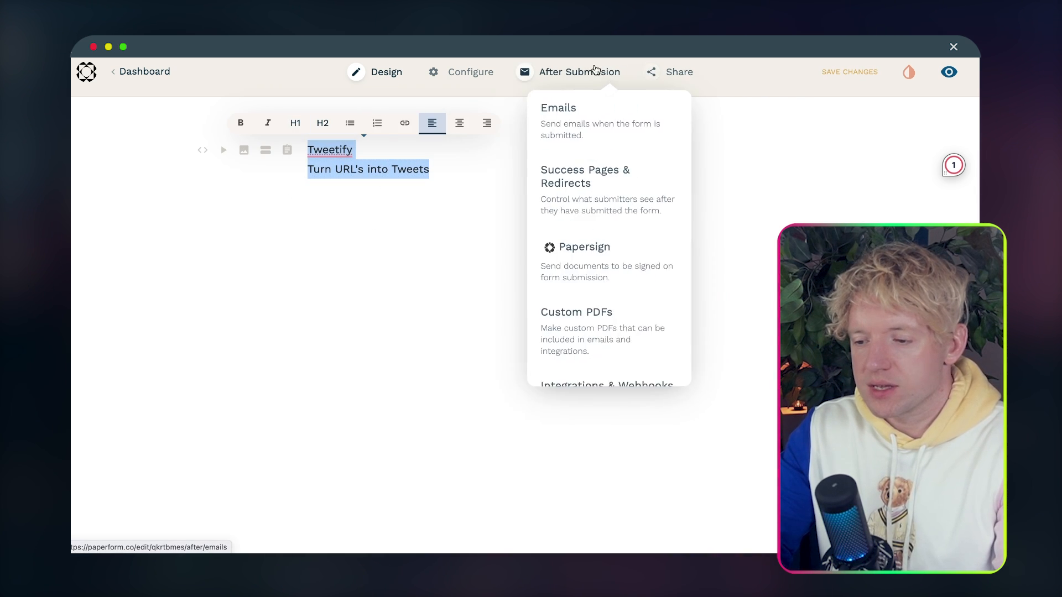
click(405, 150)
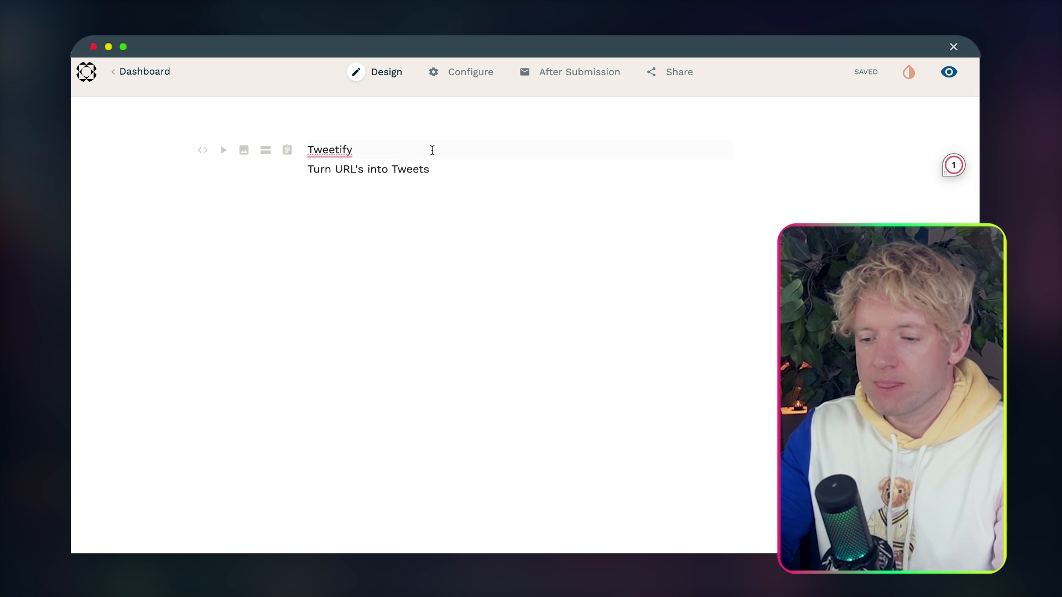
click(288, 119)
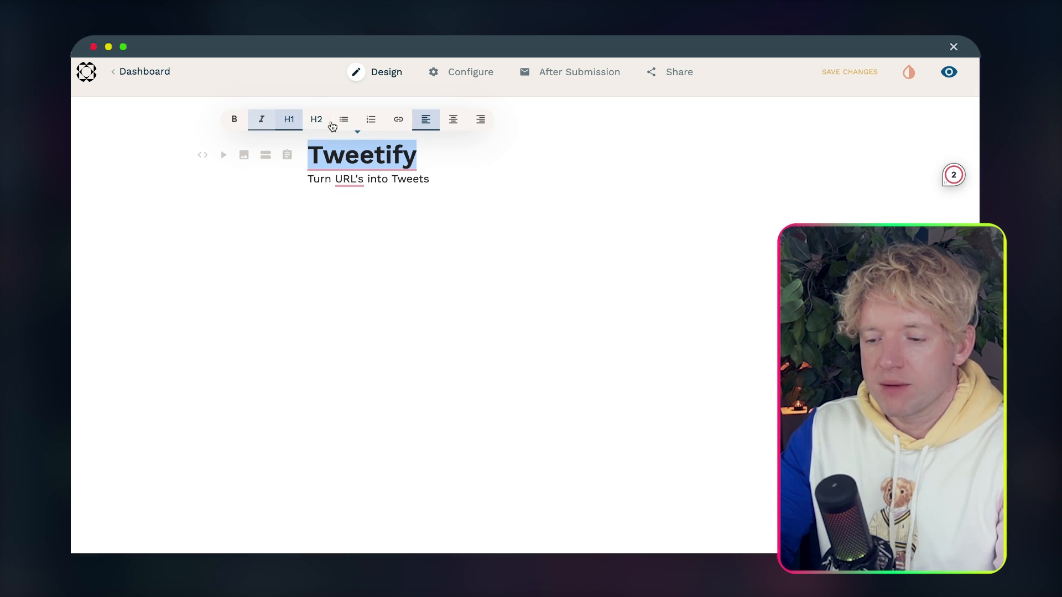
click(453, 119)
Centre the line "Turn URL's into Tweets" and format it as an H2 heading
click(436, 188)
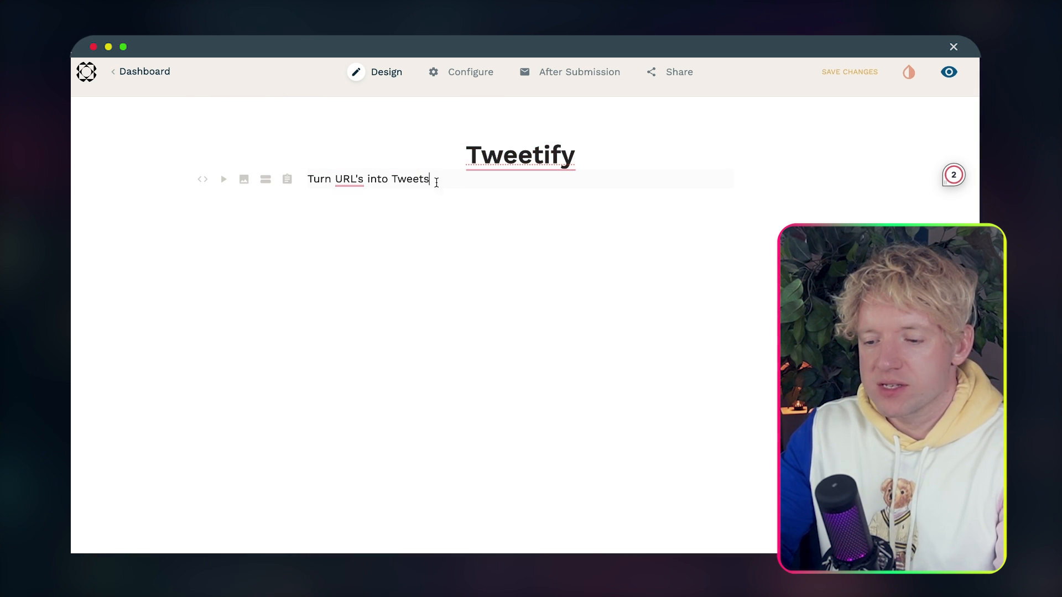
drag(436, 182, 287, 179)
click(457, 152)
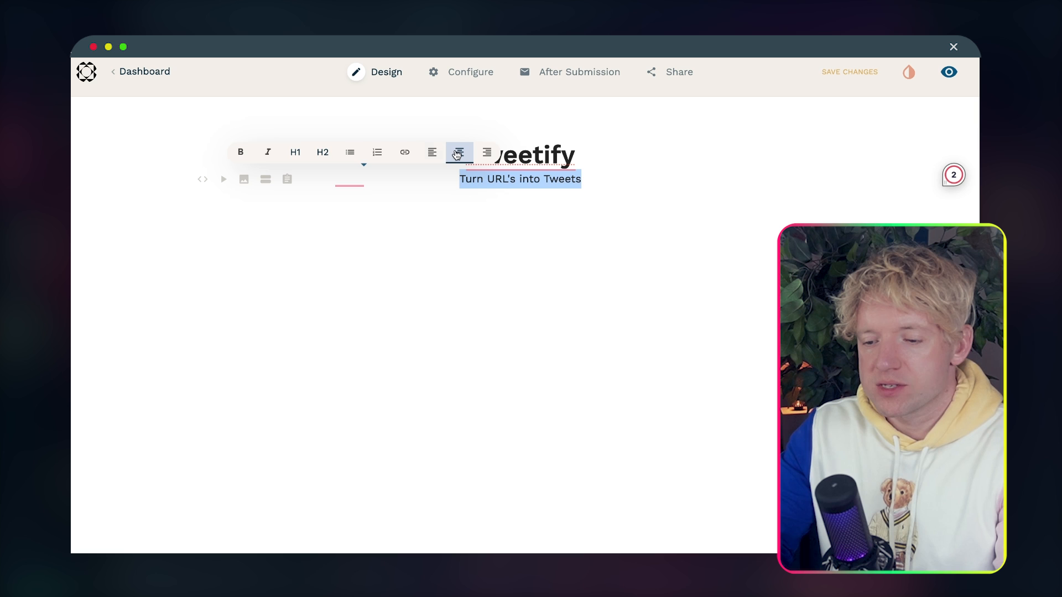
click(326, 156)
Add a chick emoji after the word "Tweetify" in the form's H1 heading
click(467, 228)
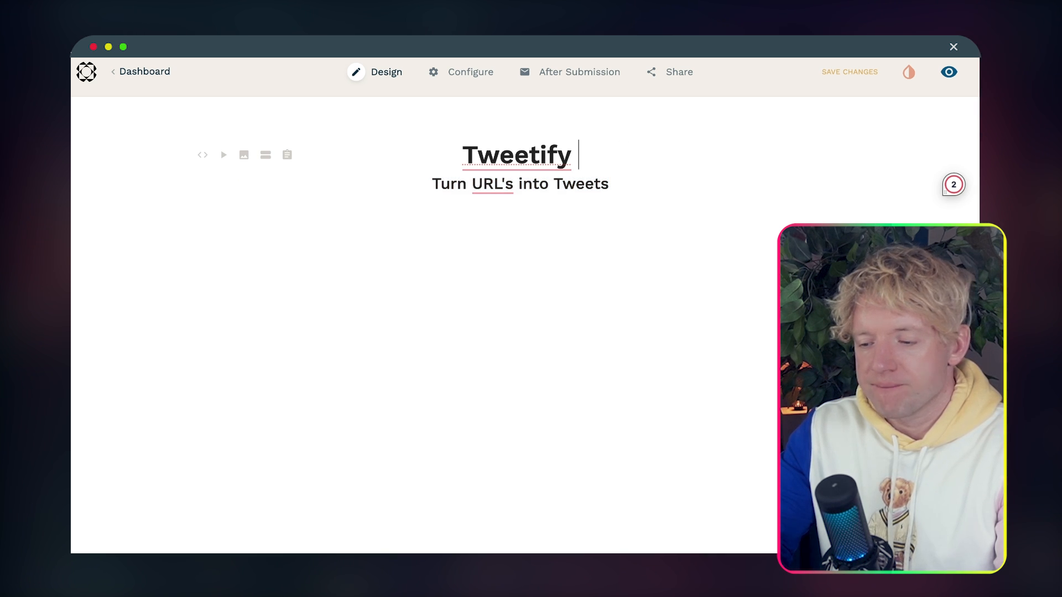
key(ctrl+super+space)
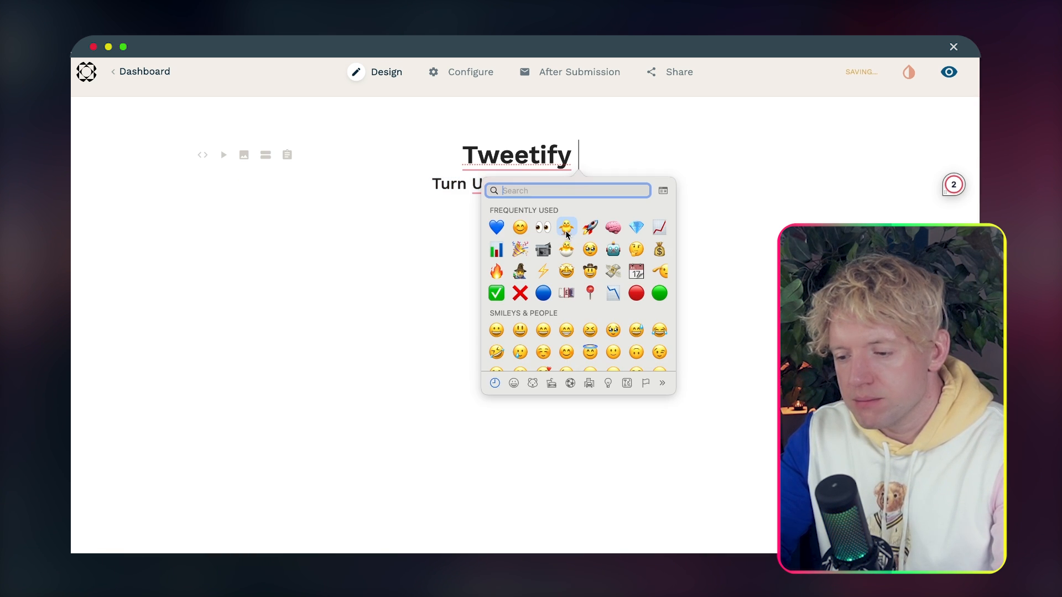
click(566, 231)
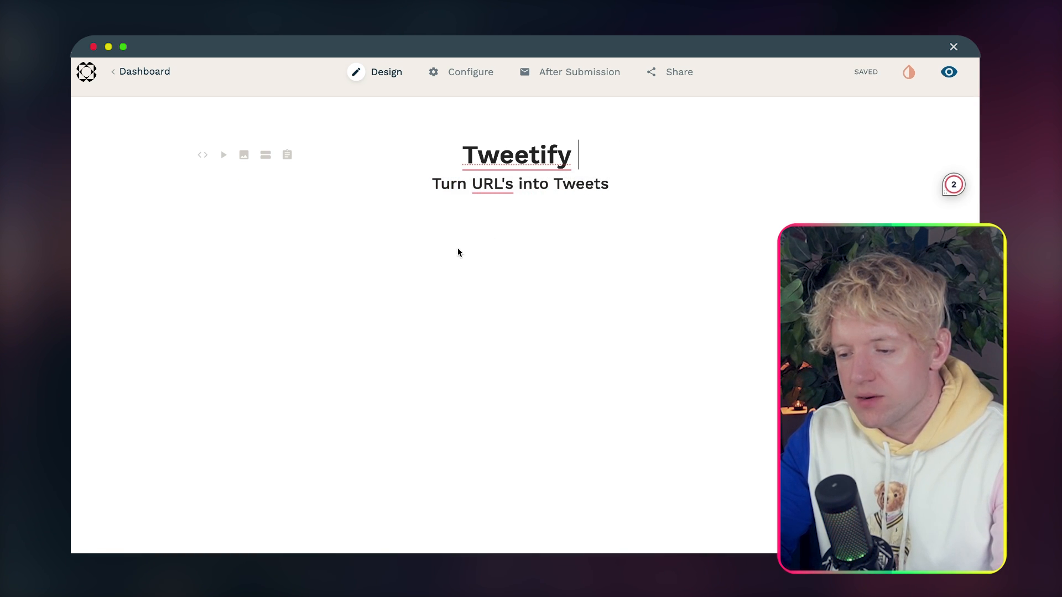
click(622, 203)
click(549, 221)
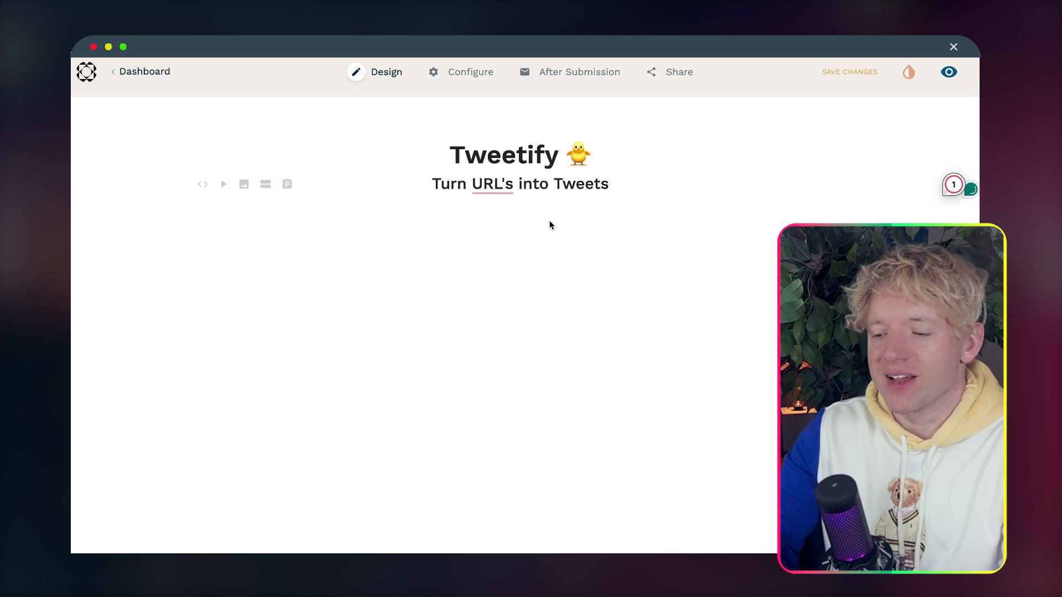
Insert a Name quick question on a new line below the "Turn URL's into Tweets" heading
key(Return)
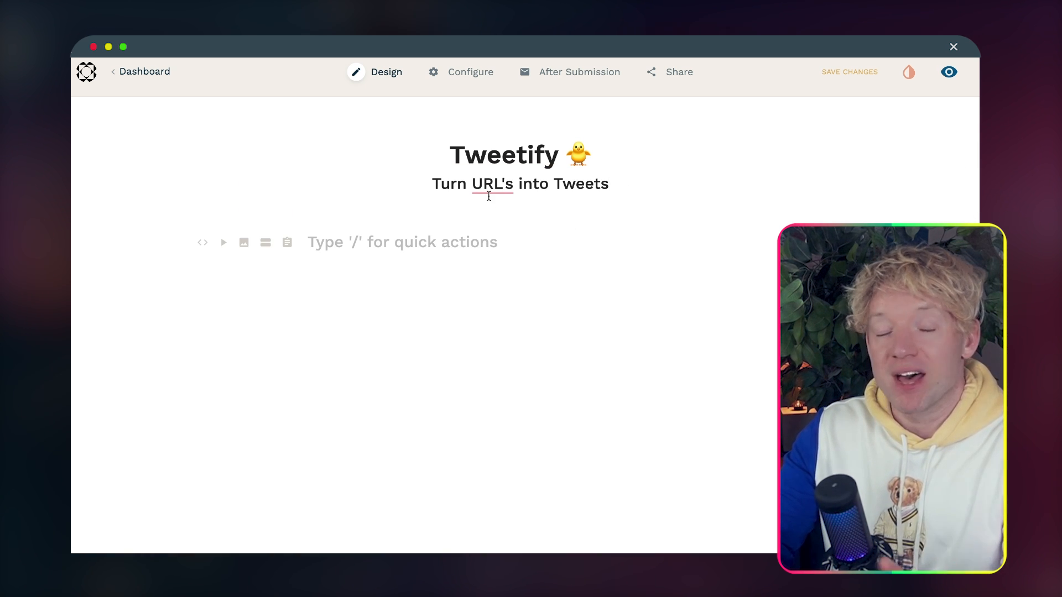
text(/)
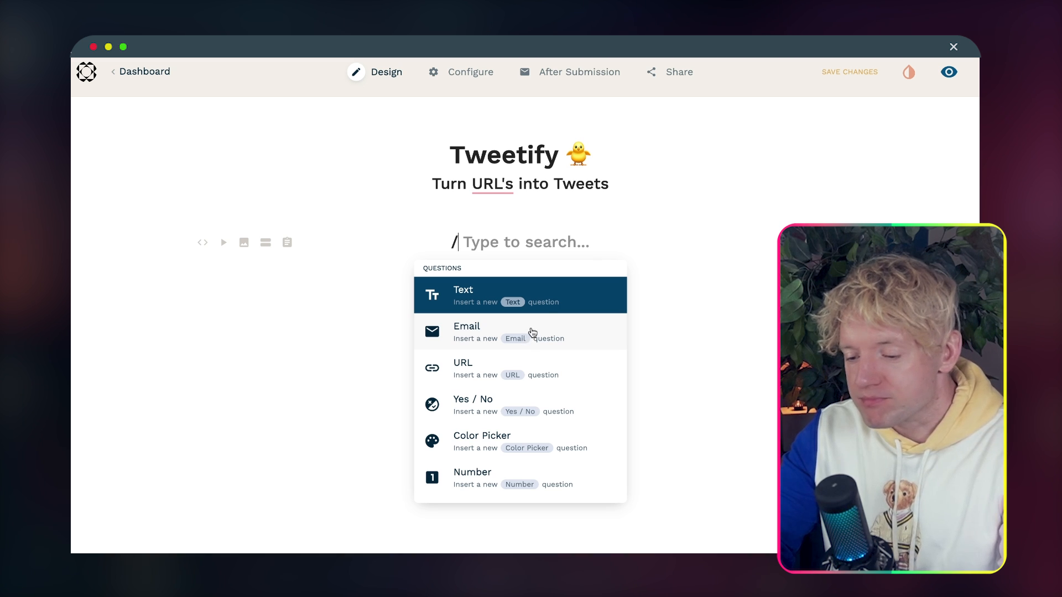
scroll(541, 343, down, 10)
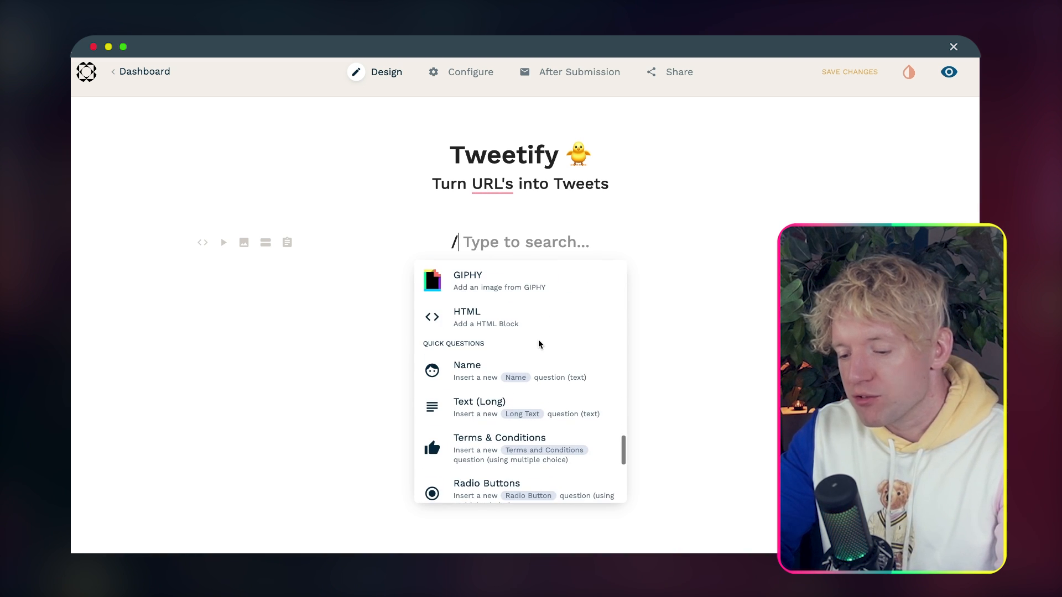
scroll(540, 344, up, 10)
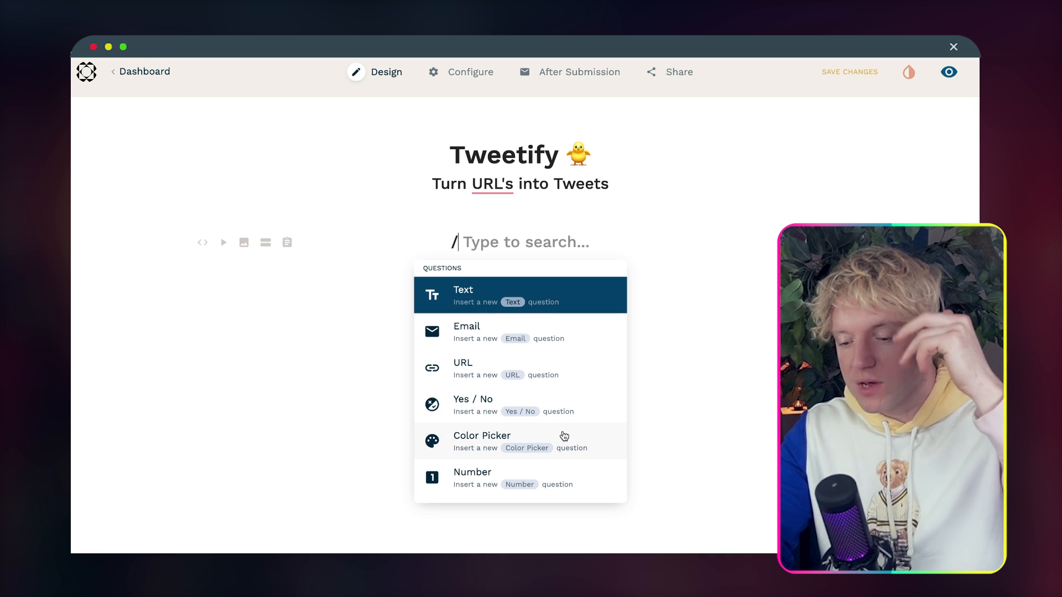
scroll(564, 436, down, 5)
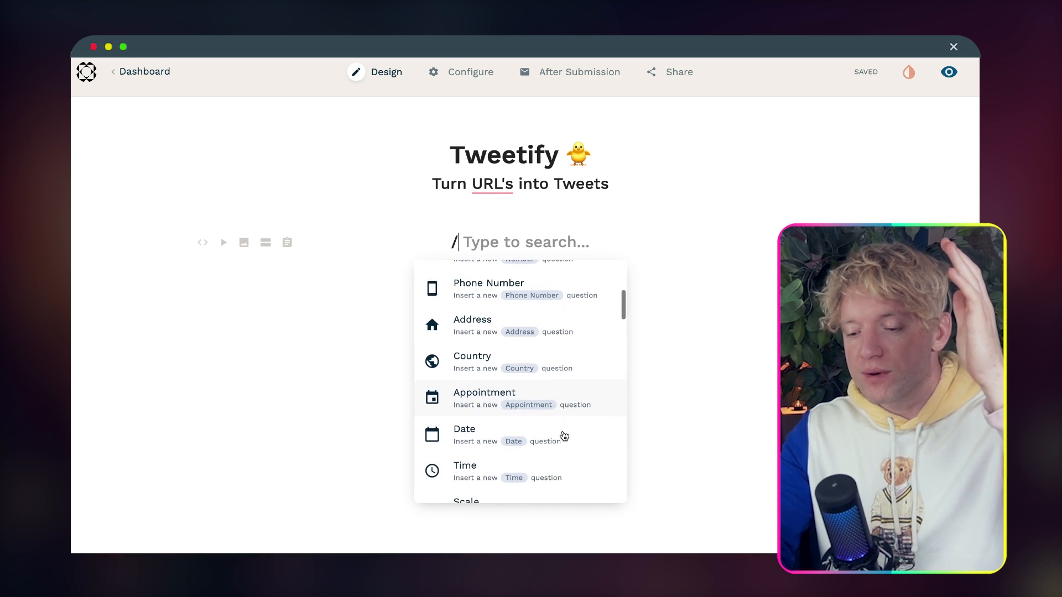
scroll(565, 436, down, 10)
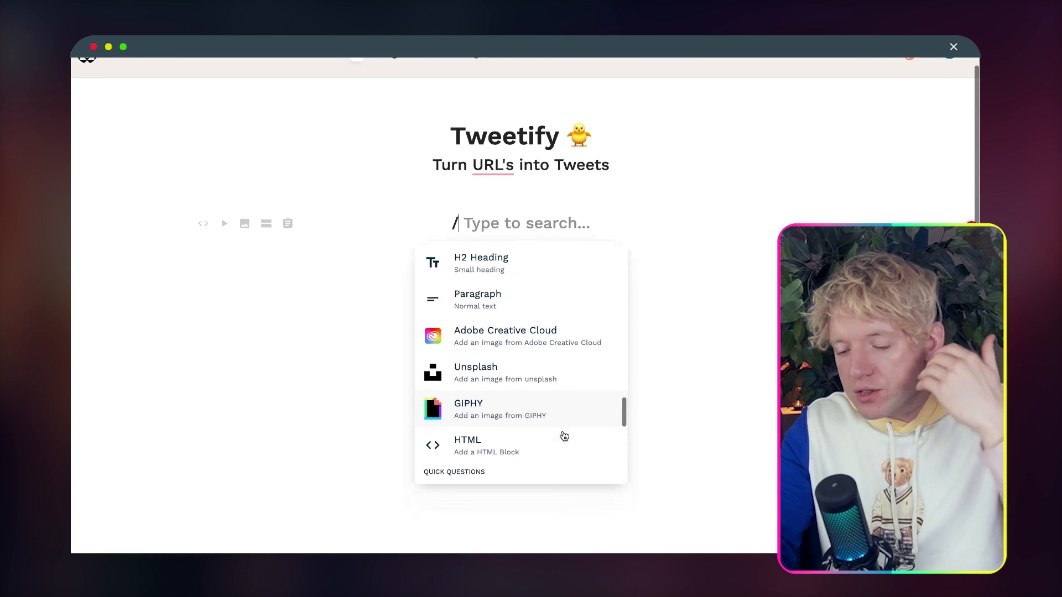
scroll(564, 436, down, 2)
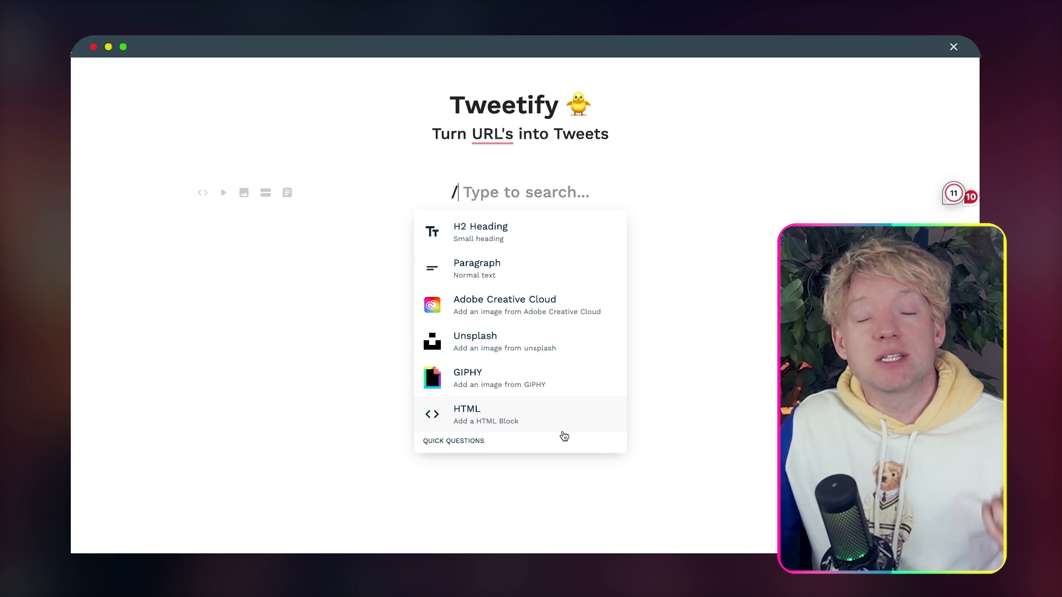
scroll(559, 377, up, 8)
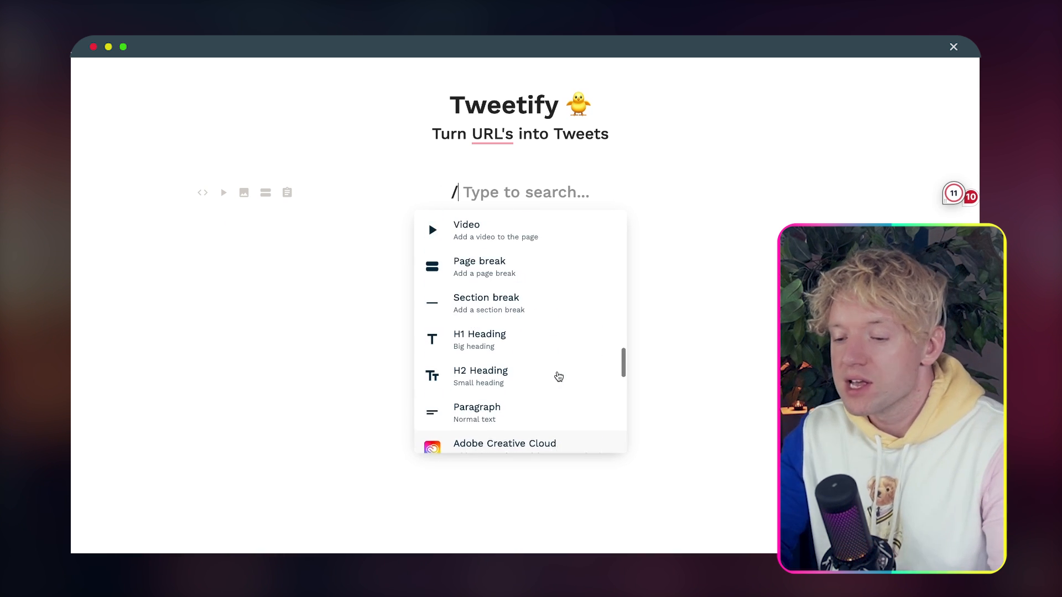
scroll(559, 376, down, 9)
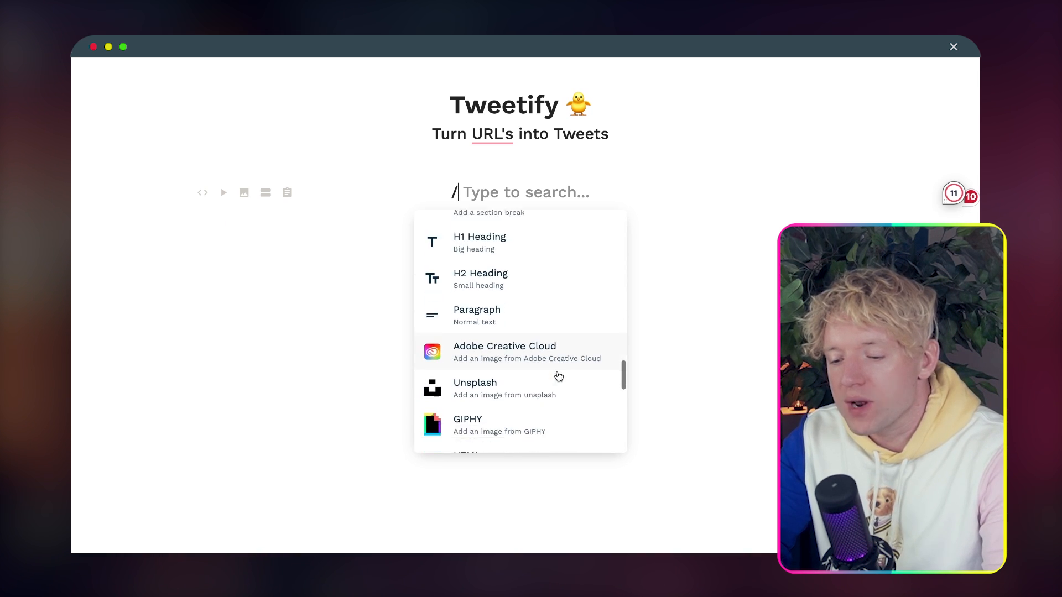
scroll(559, 376, down, 1)
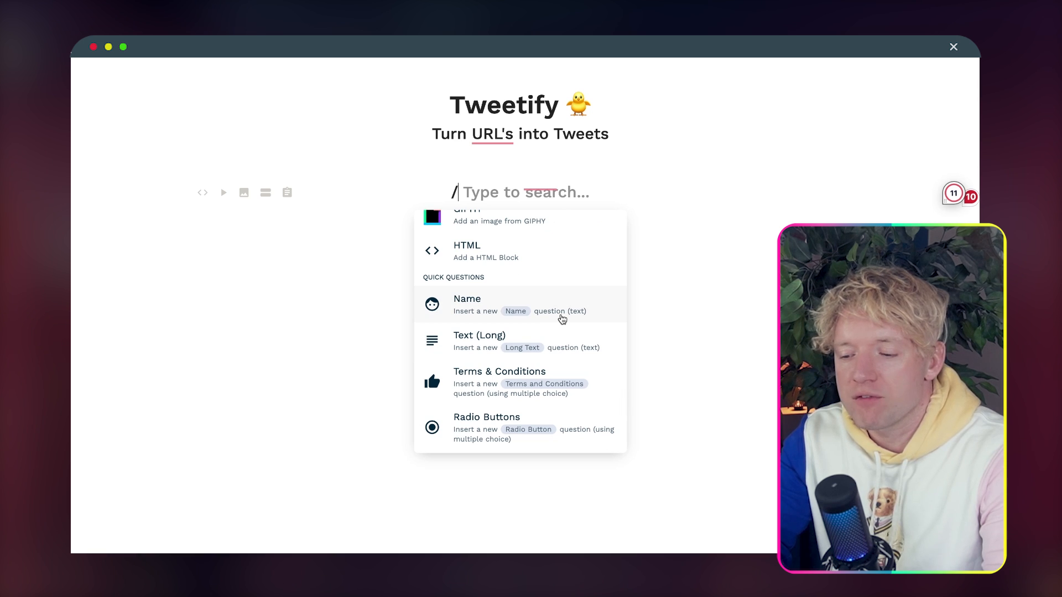
click(560, 313)
Add a smiling-face emoji to the end of the "What is your name?" question
click(422, 252)
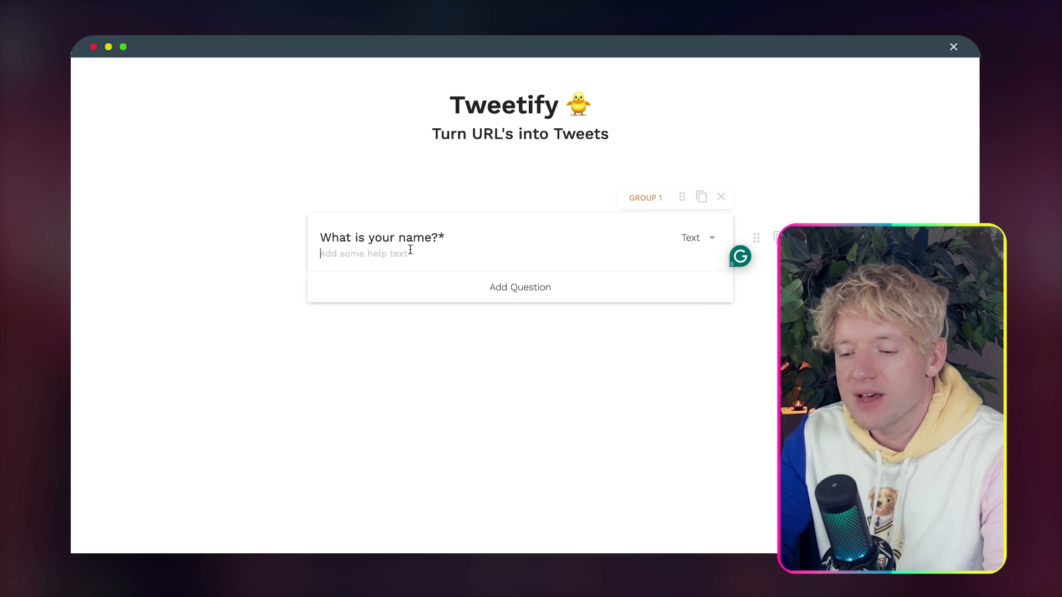
click(442, 238)
key(ctrl+super+space)
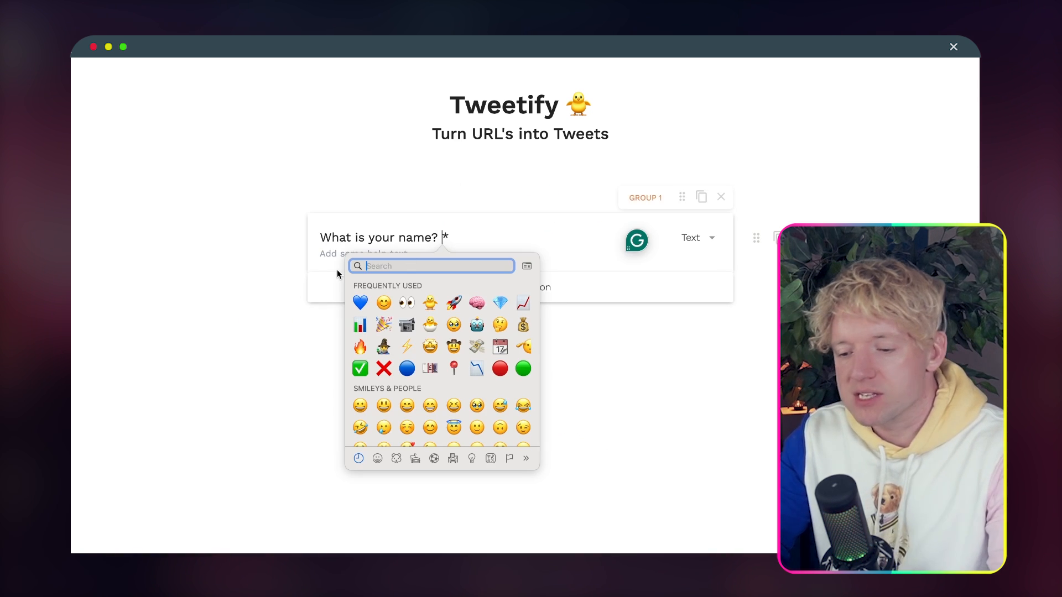
click(383, 302)
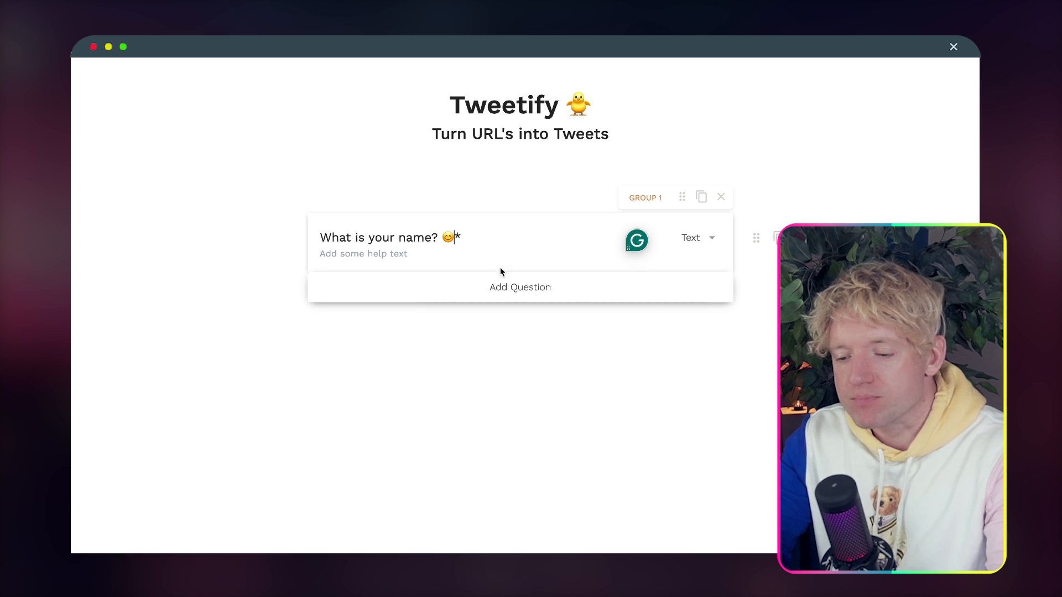
Add a second question to the group reading "What's your email address?"
scroll(703, 343, down, 1)
scroll(712, 364, down, 1)
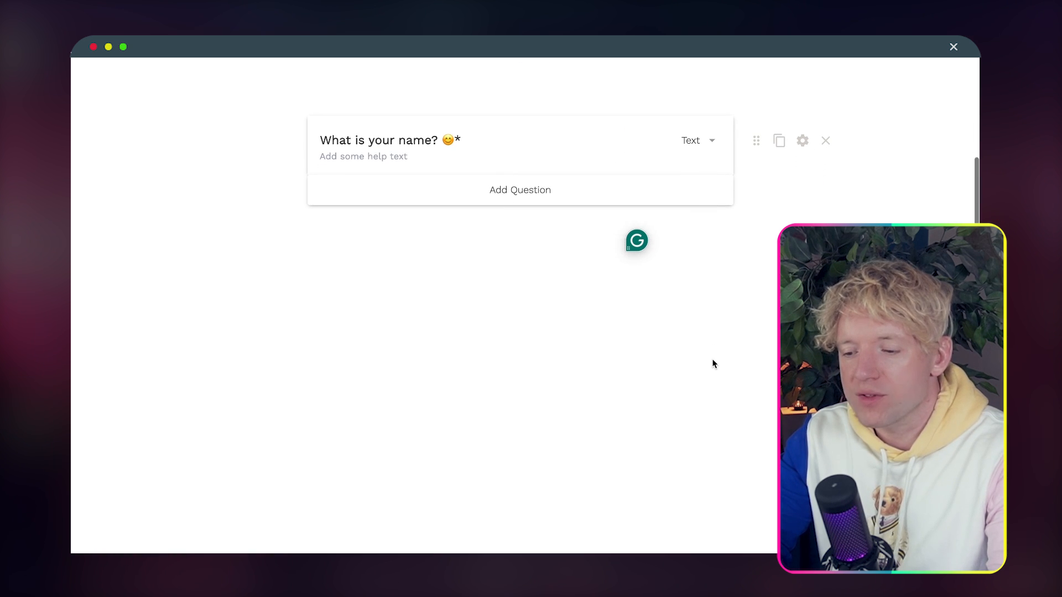
click(553, 201)
click(423, 195)
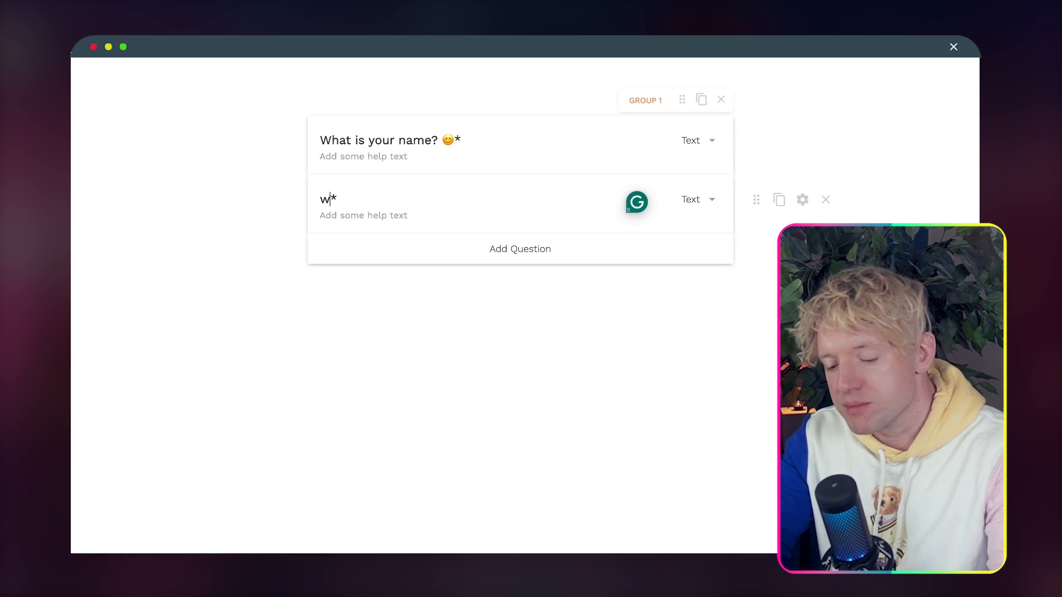
text(wH)
key(BackSpace)
key(BackSpace)
text(Wha)
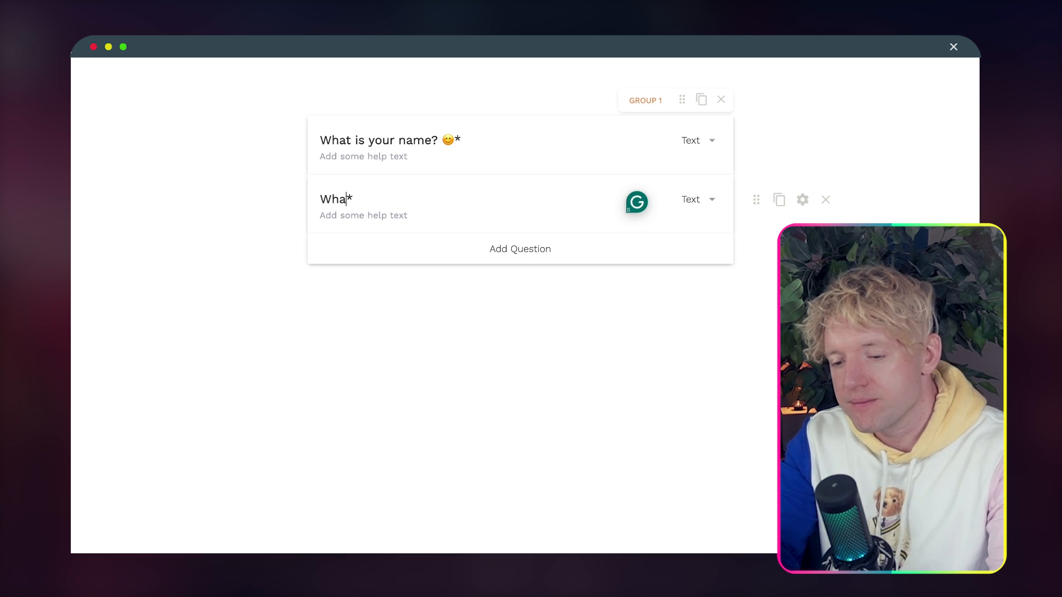
text(t's your email address?)
Search the emojis for "email" and add the email envelope emoji to the end of the email address question
key(ctrl+super+space)
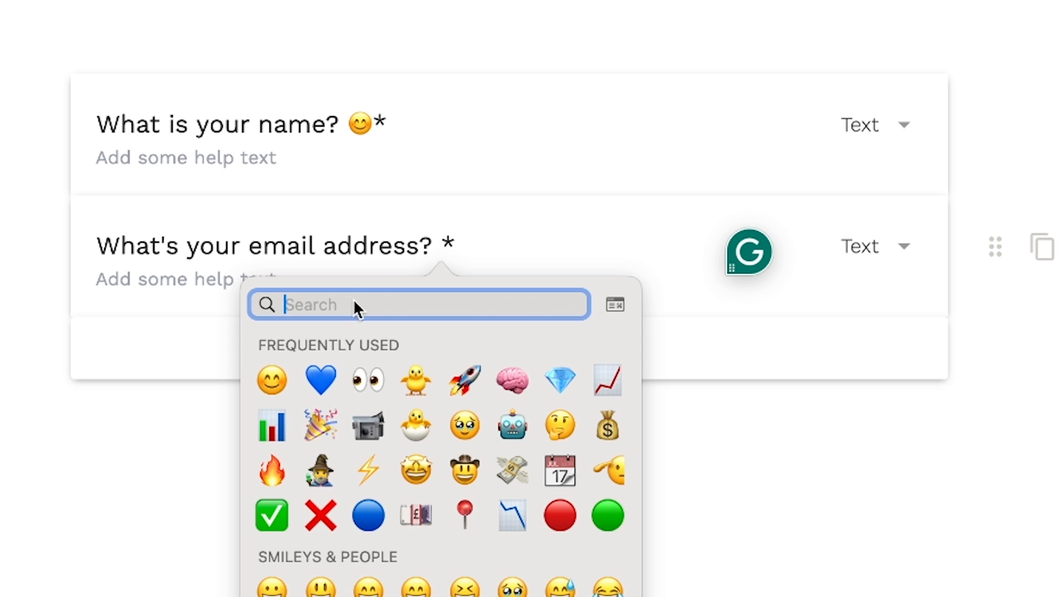
text(email)
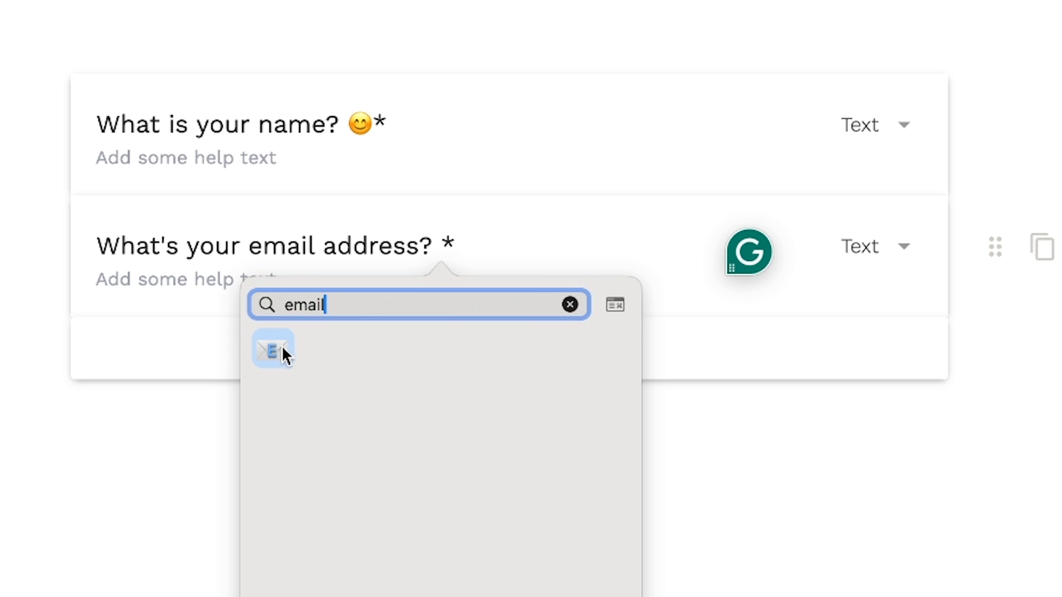
click(273, 345)
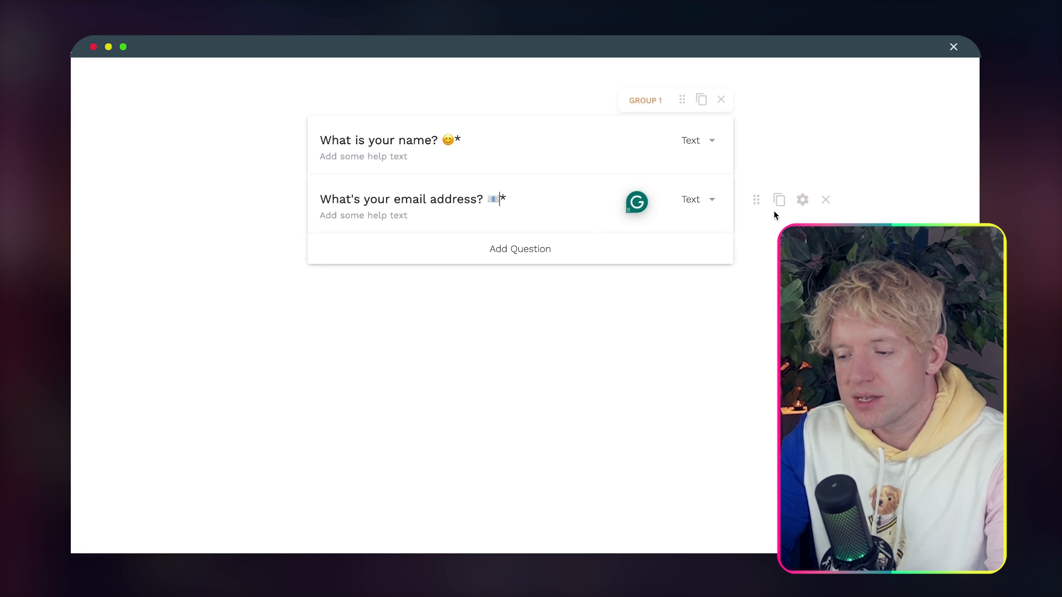
Add a third question to the group reading "Enter your Youtube URL"
click(606, 269)
click(541, 258)
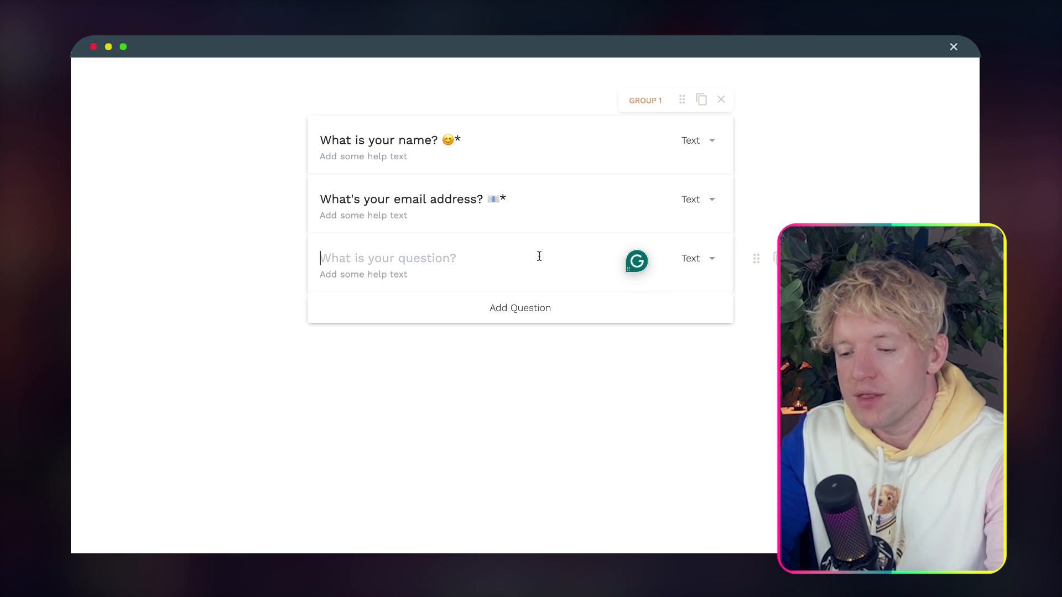
text(En)
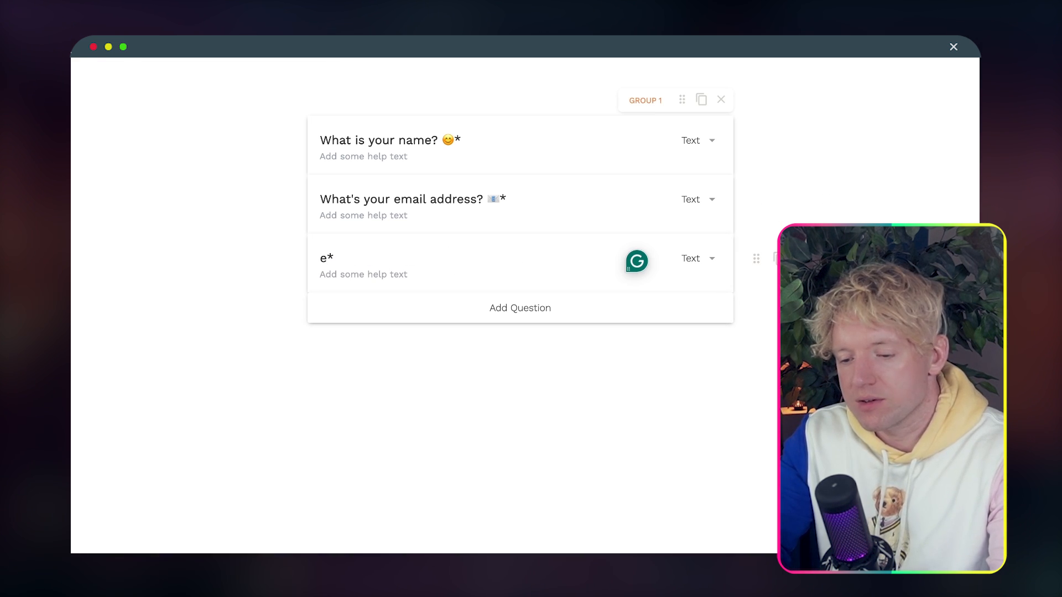
text(ter your)
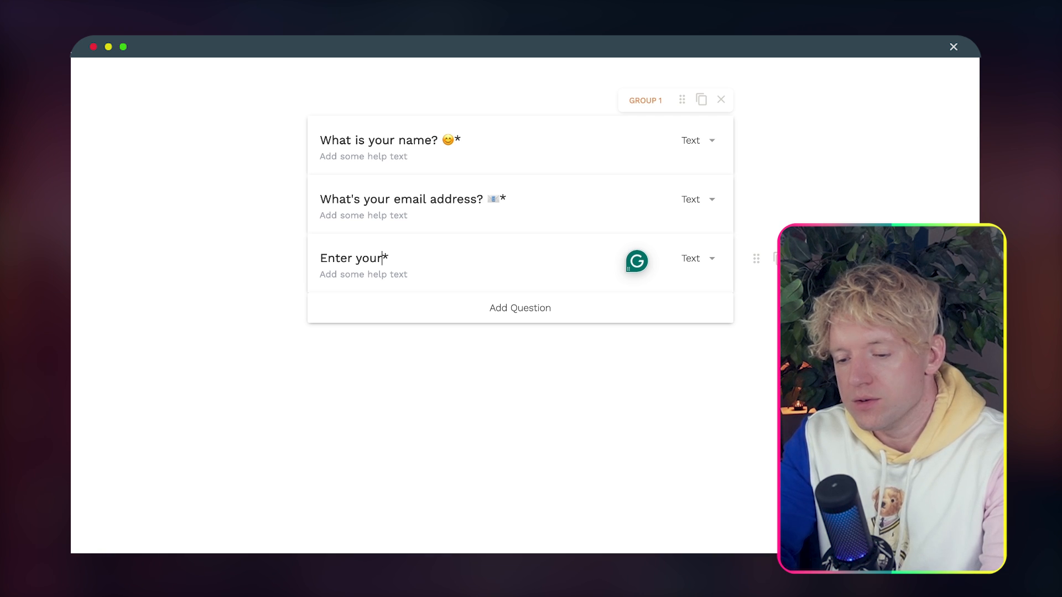
text( Youtube URL)
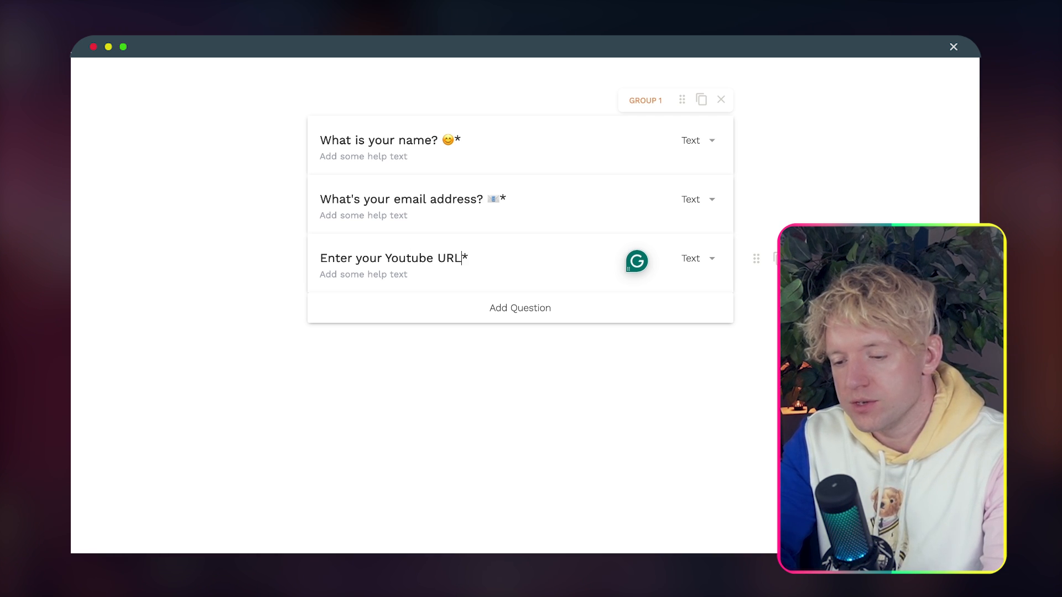
Search the emojis for "CRYSTAL" and add the crystal ball emoji to the end of the Youtube URL question
key(ctrl+super+space)
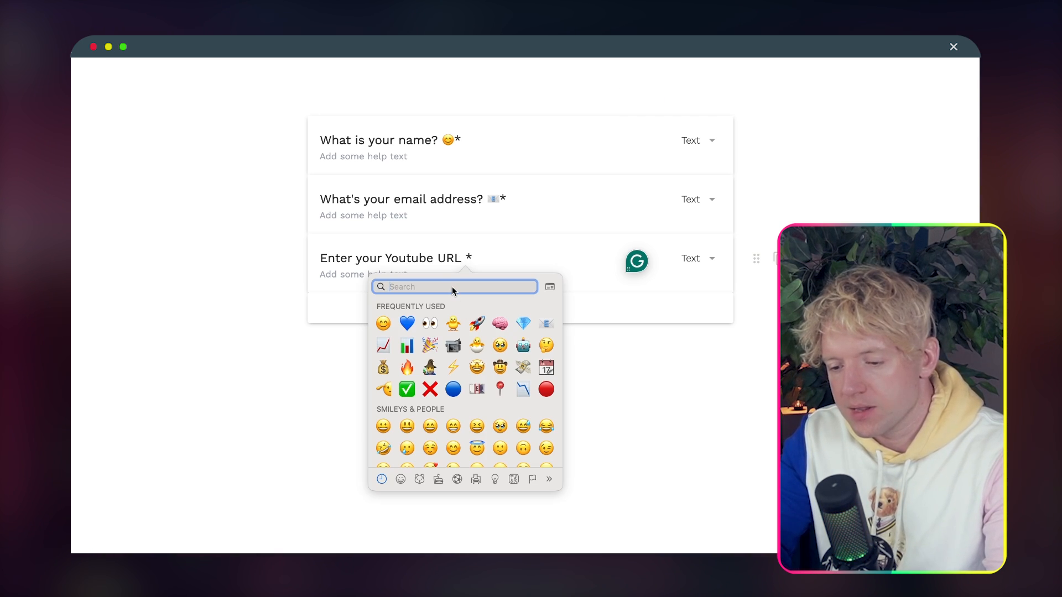
text(M)
key(BackSpace)
text(CRYSTAL)
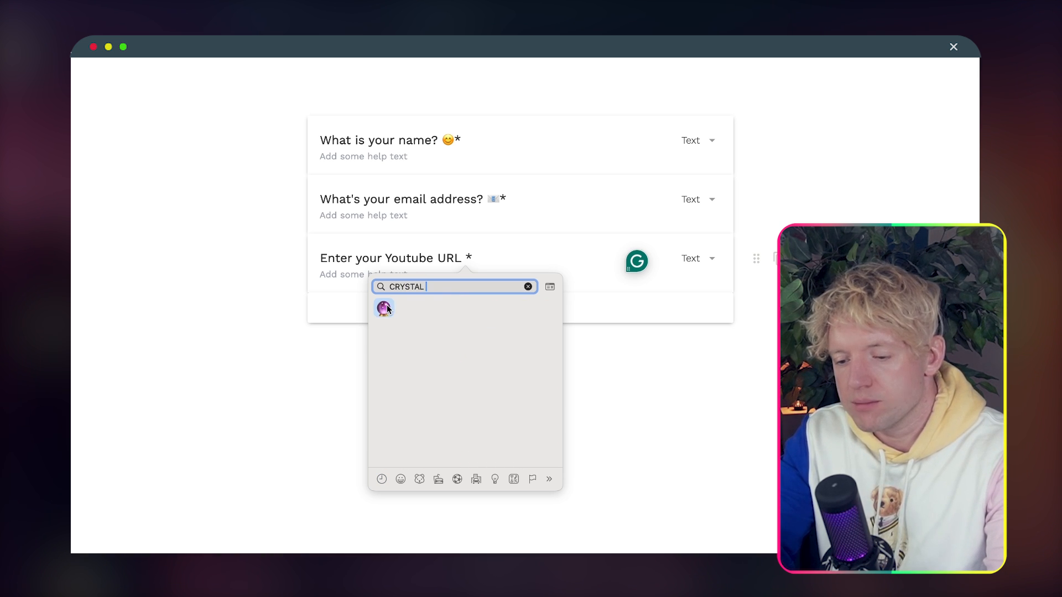
click(384, 308)
Enter "Only enter 1 URL" as the help text of the Youtube URL question
click(386, 273)
text(PLease onl)
key(super+a)
text(only)
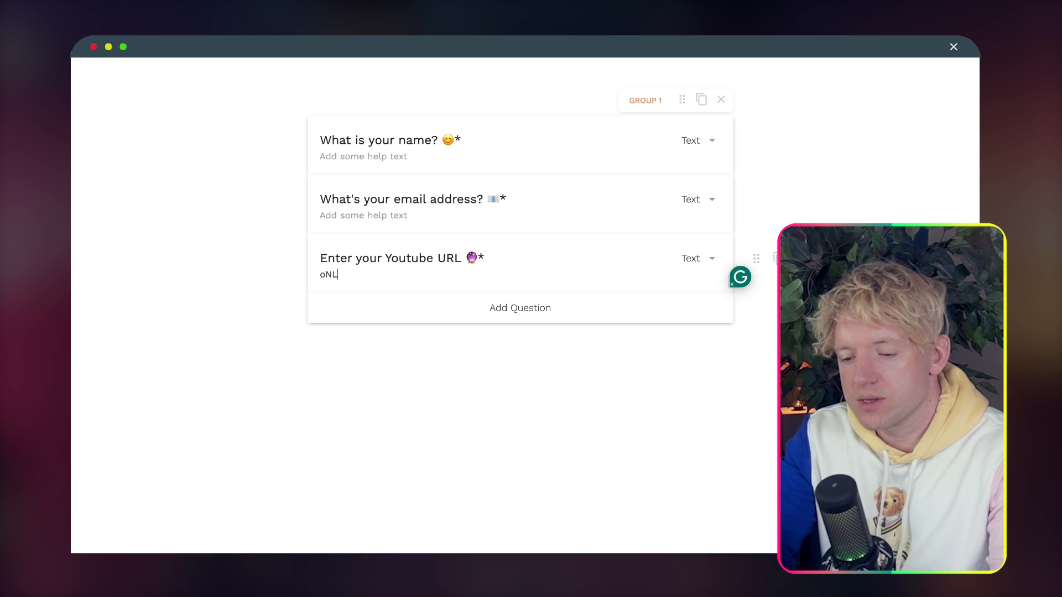
key(BackSpace)
key(BackSpace)
key(BackSpace)
key(BackSpace)
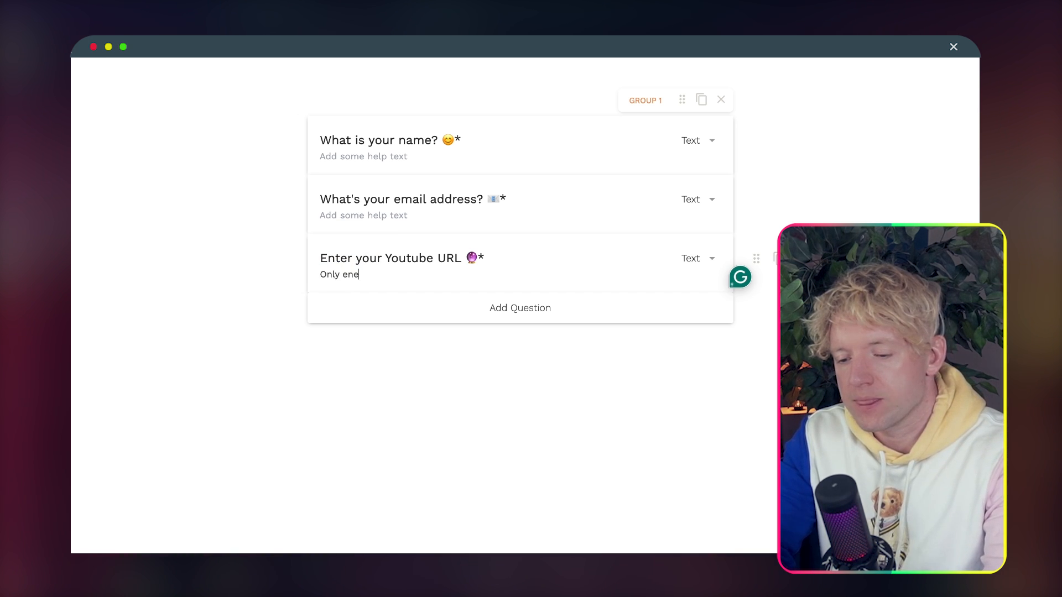
Add a fourth question of type Price to the group, reading "How many Tweets would you like?"
click(646, 302)
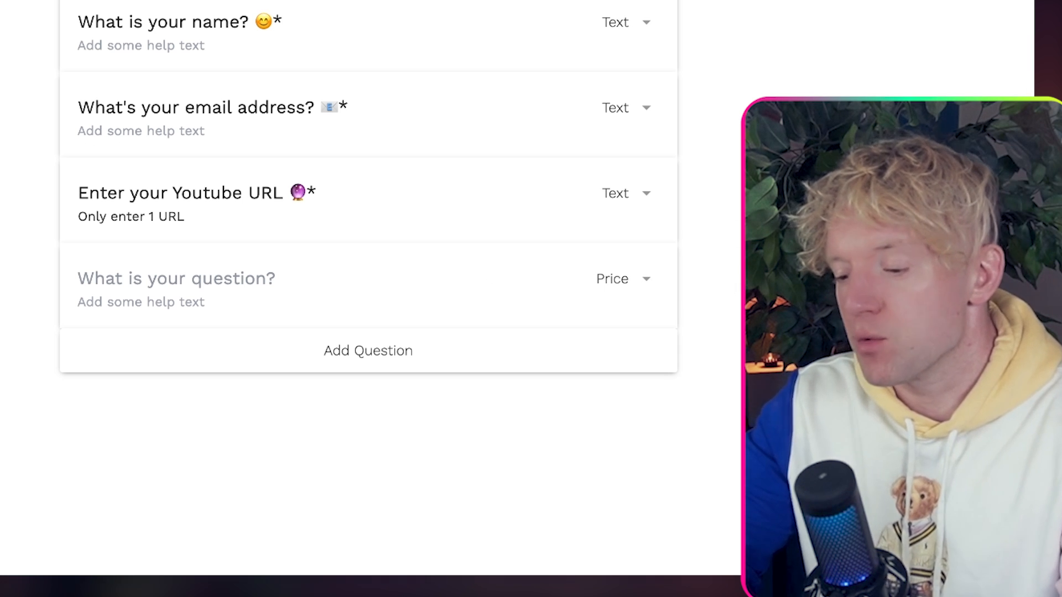
scroll(368, 276, down, 2)
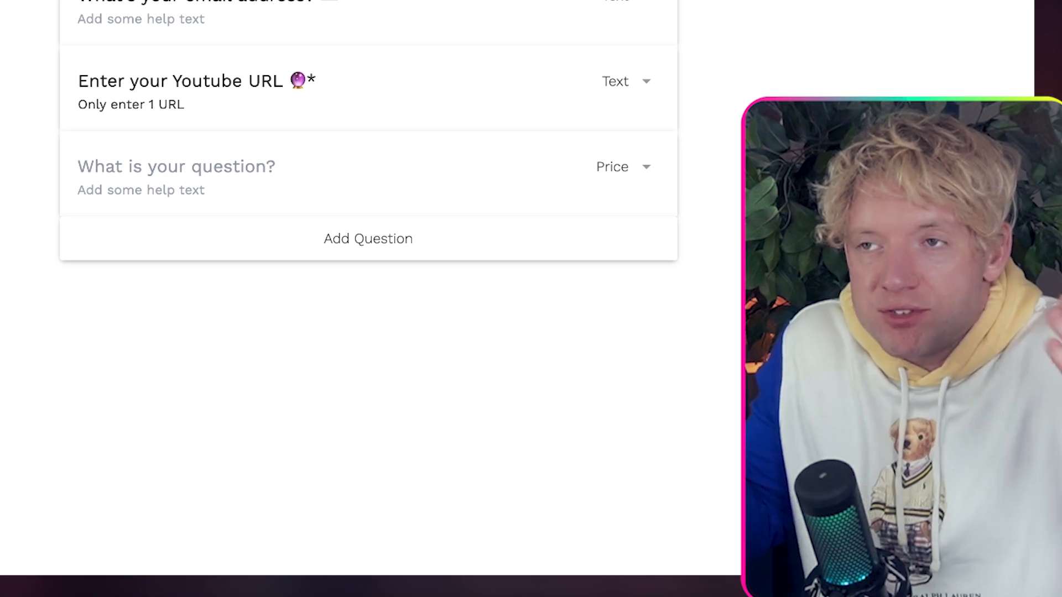
click(225, 165)
text(ch)
key(BackSpace)
key(BackSpace)
text(Ch)
key(BackSpace)
key(BackSpace)
text(How many)
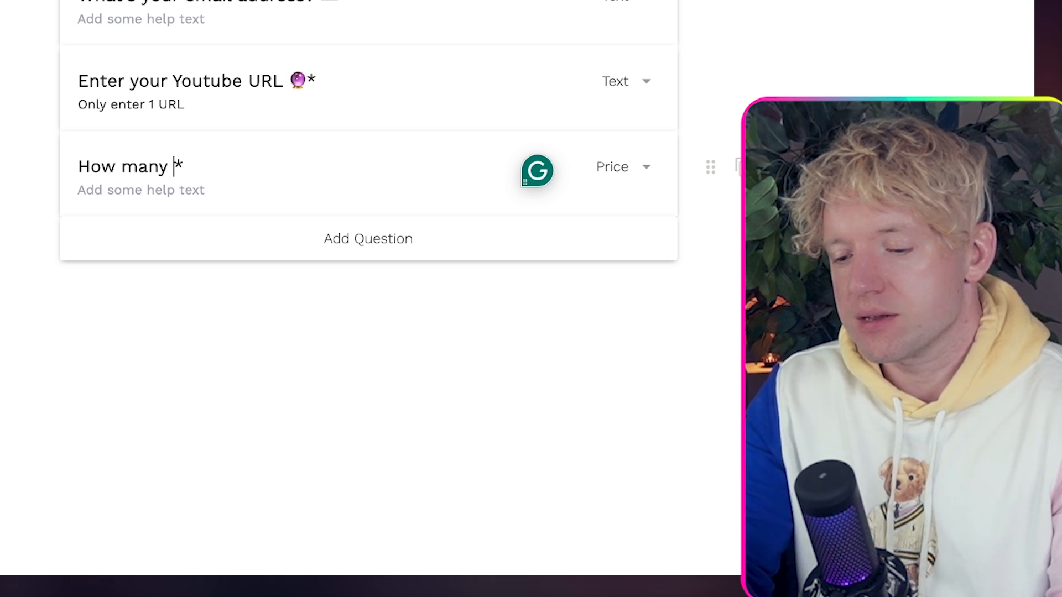
text( Tweets would you like?)
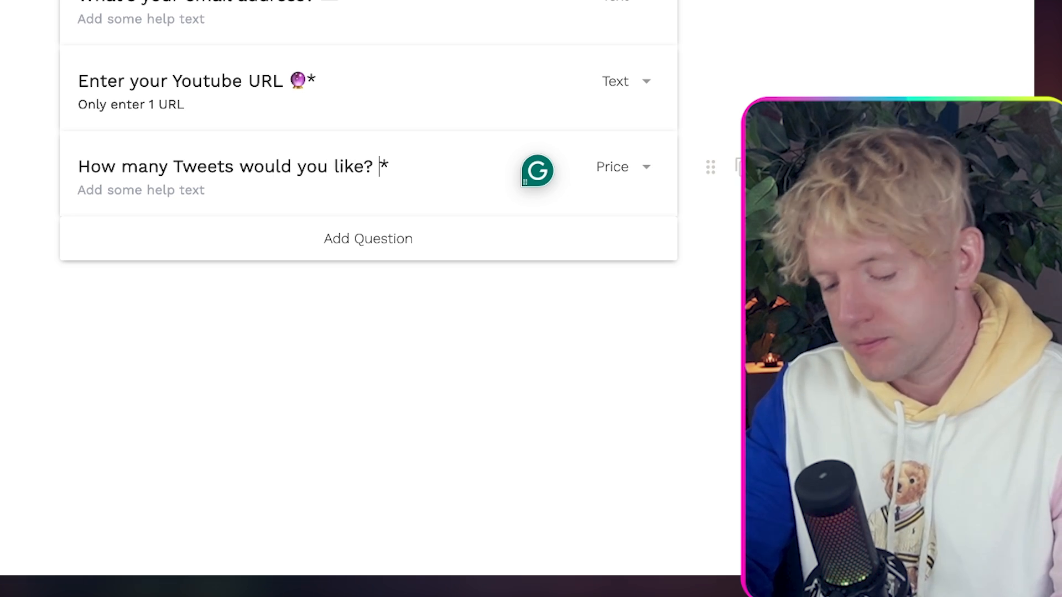
Add the hatching chick emoji to the end of the tweet-quantity question and enter the help text "Choose between 10 - 50"
key(ctrl+super+space)
click(410, 190)
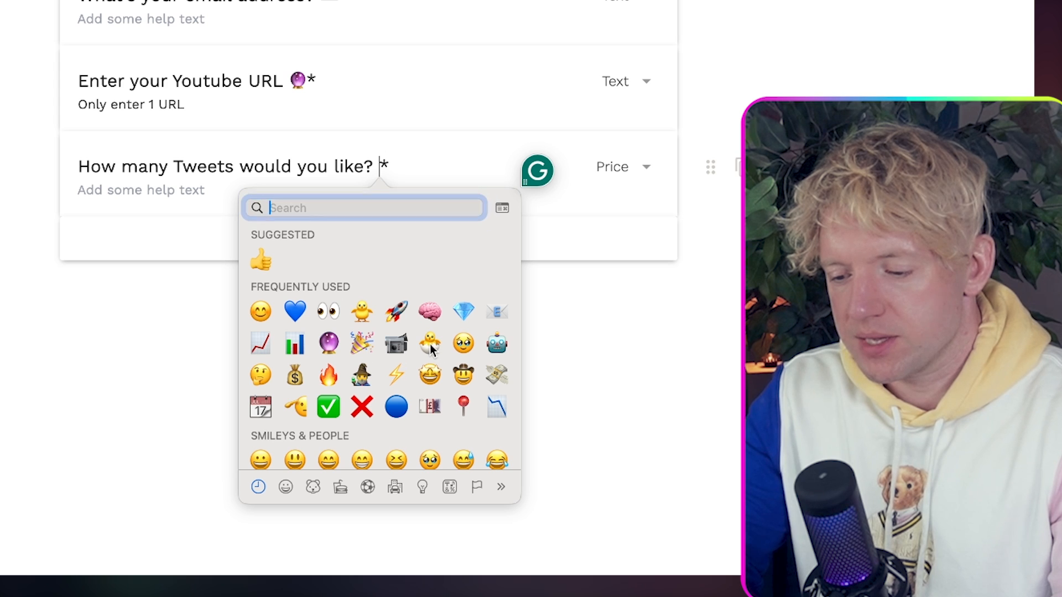
click(429, 343)
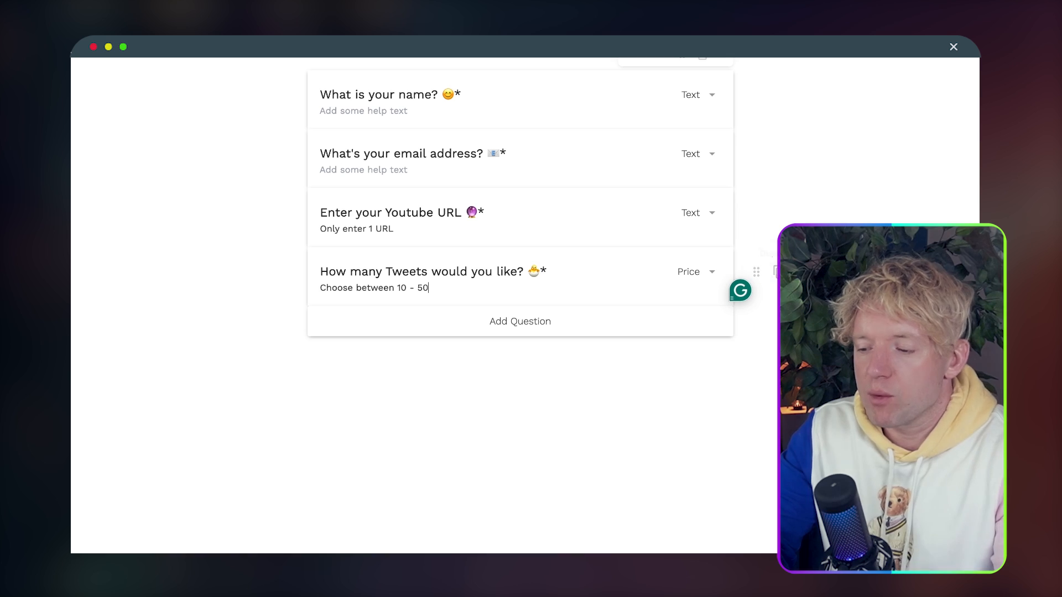
click(776, 271)
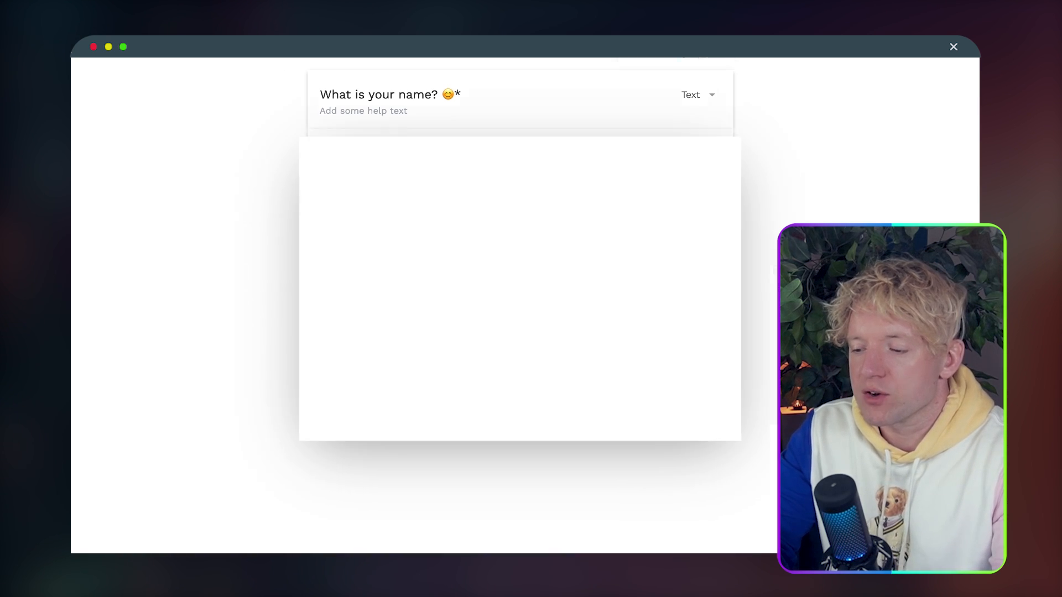
scroll(496, 281, down, 5)
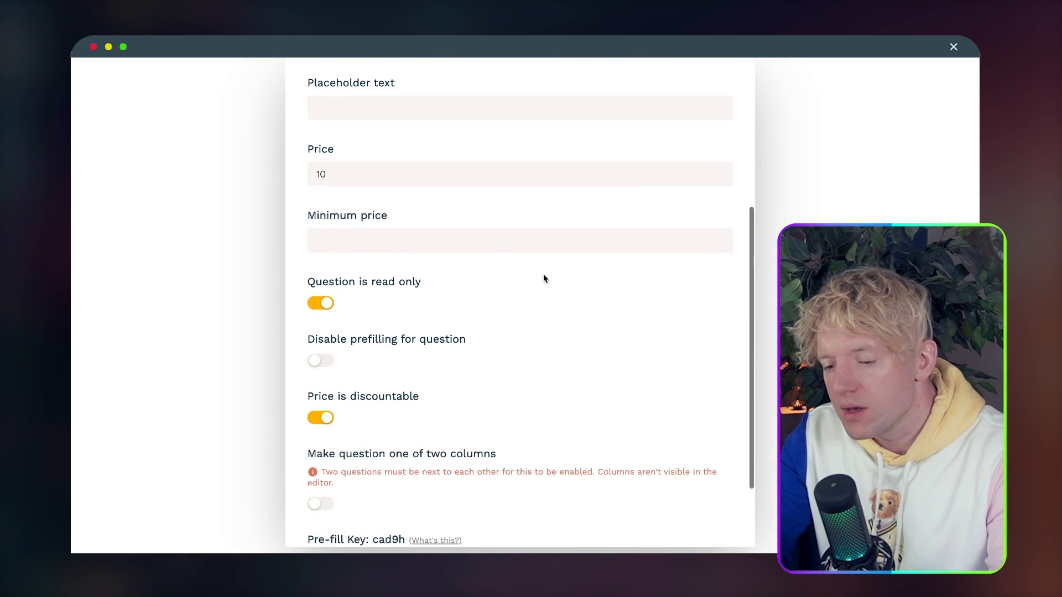
key(Escape)
Change the type of the "How many Tweets would you like?" question to Products
click(708, 272)
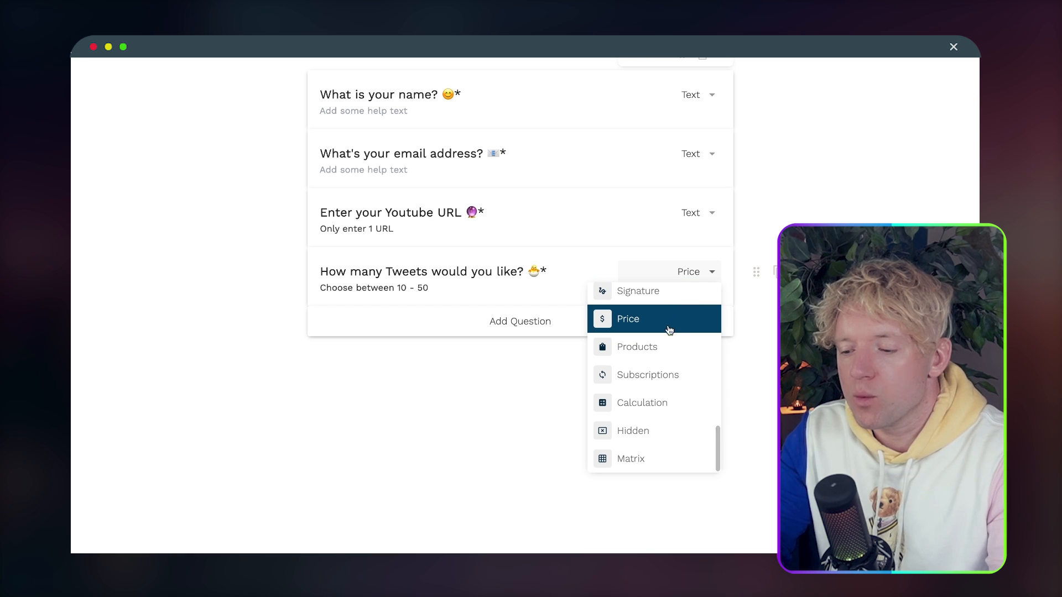
text(pro)
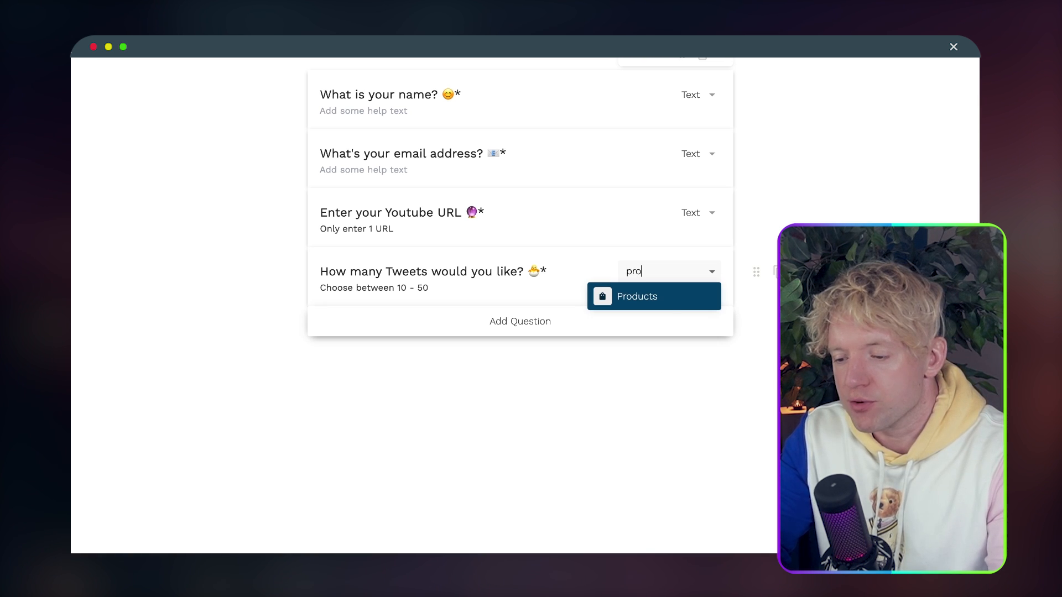
click(648, 299)
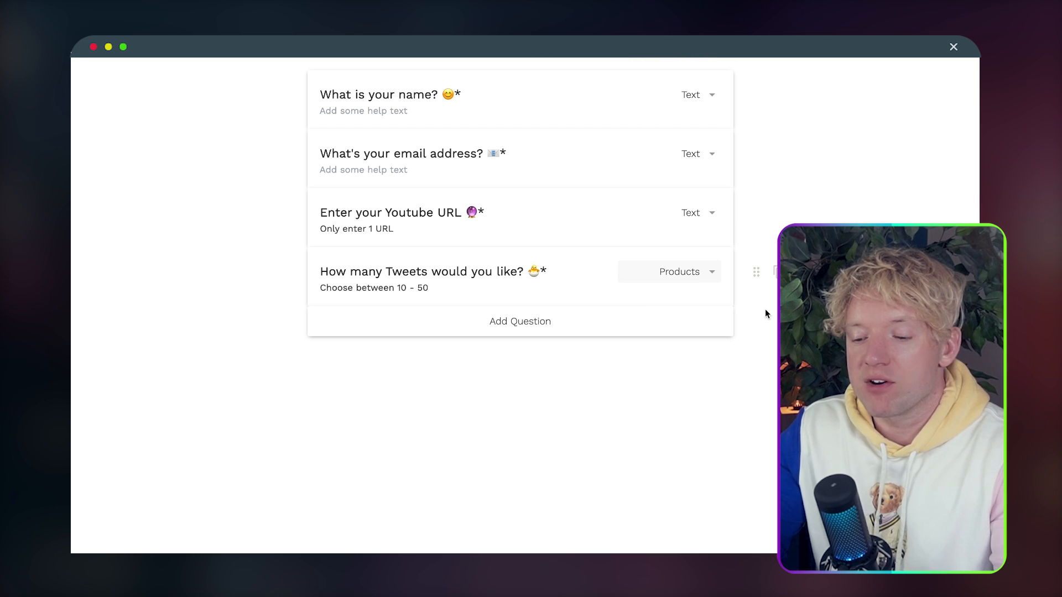
Open the tweet-quantity question's configuration and bring up its product details for editing
click(776, 271)
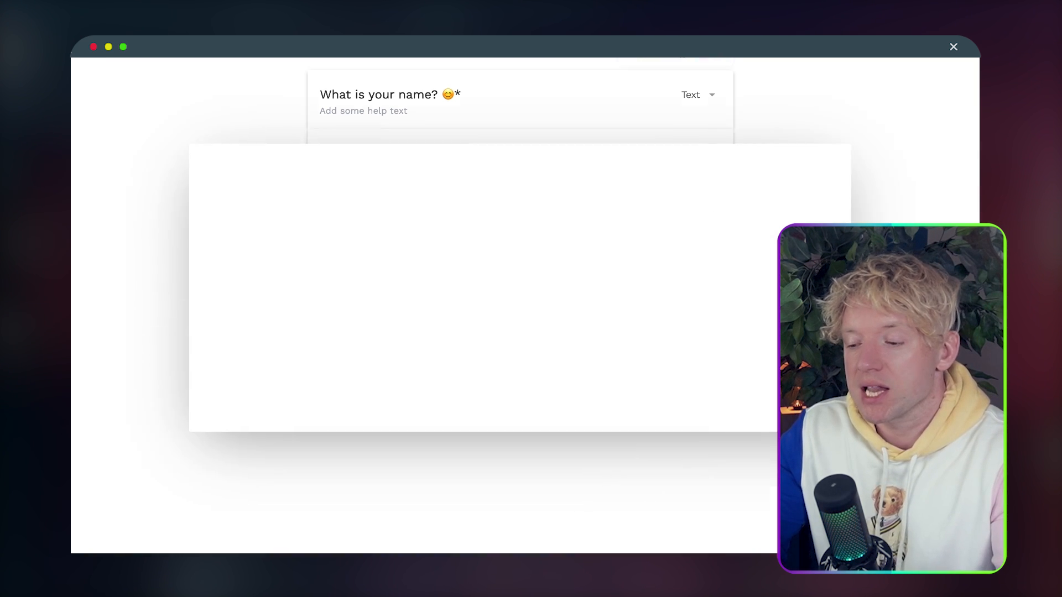
scroll(530, 299, down, 2)
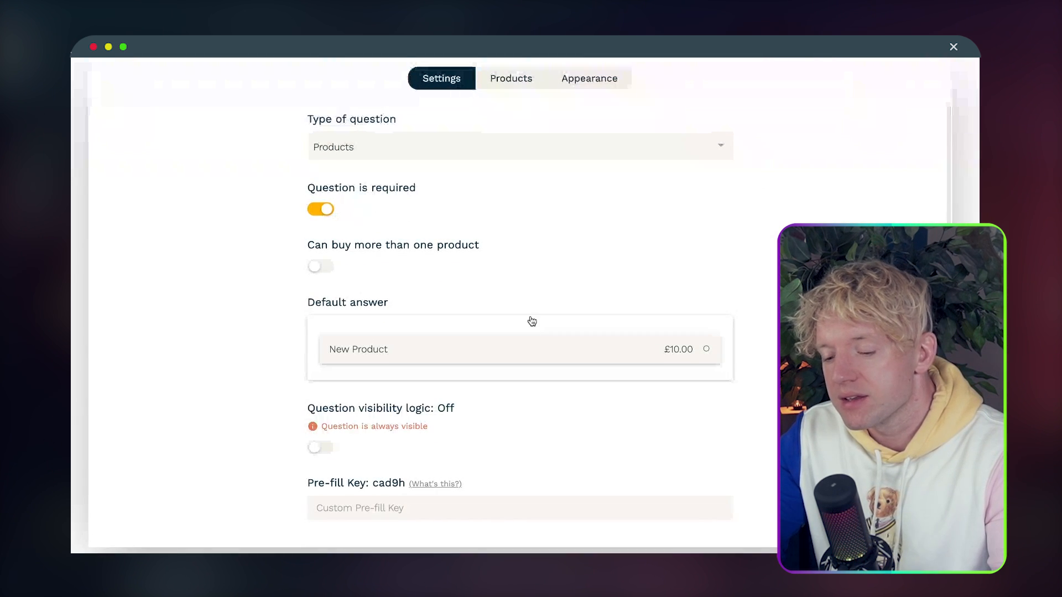
scroll(539, 310, up, 1)
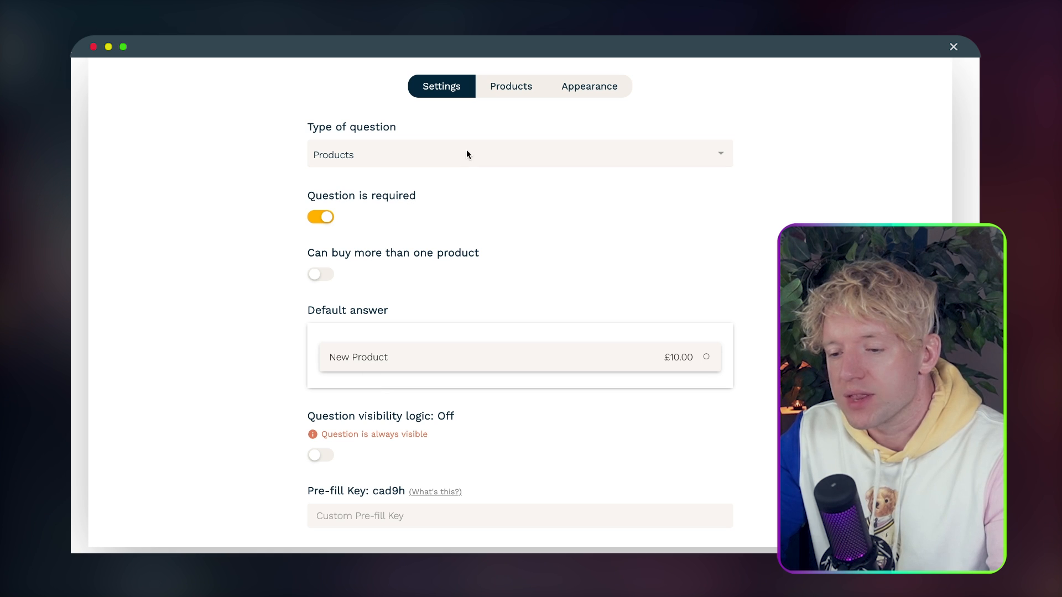
click(505, 87)
click(477, 249)
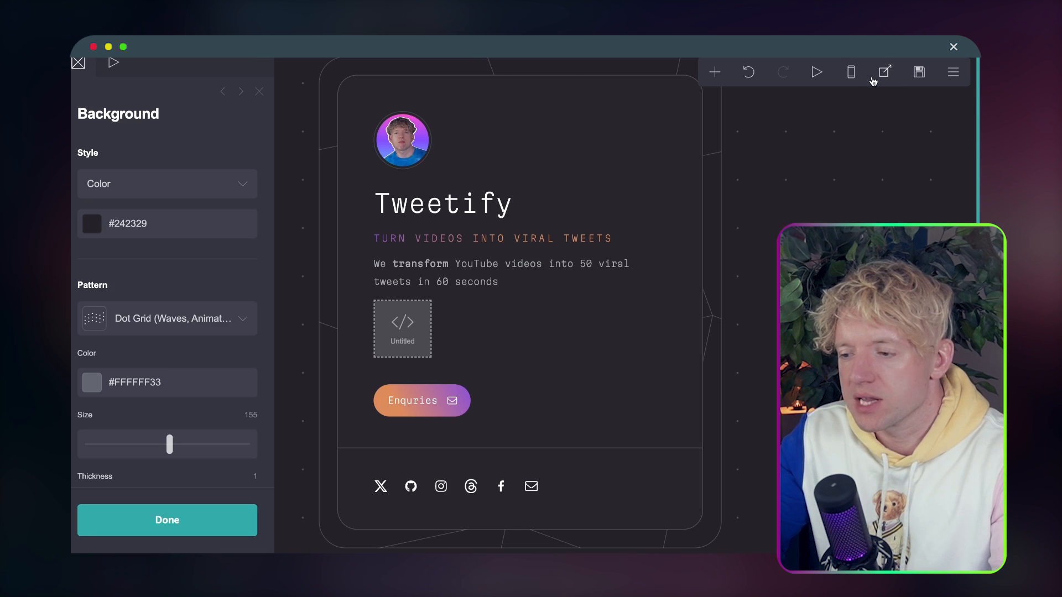
Switch to Carrd, open the published Tweetify page and examine how its tweet packages are named and priced
click(885, 72)
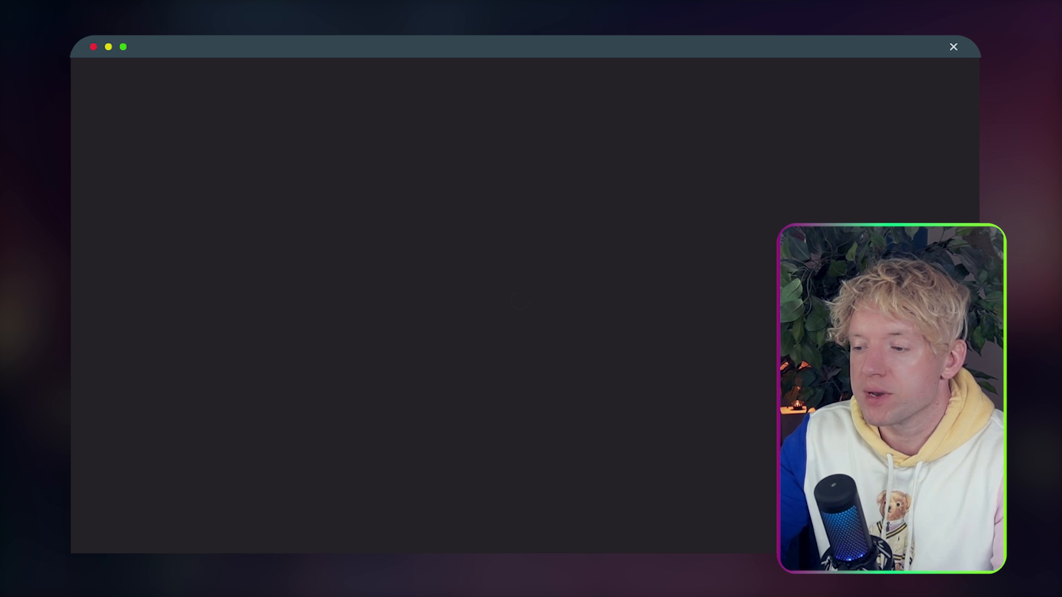
scroll(695, 375, down, 10)
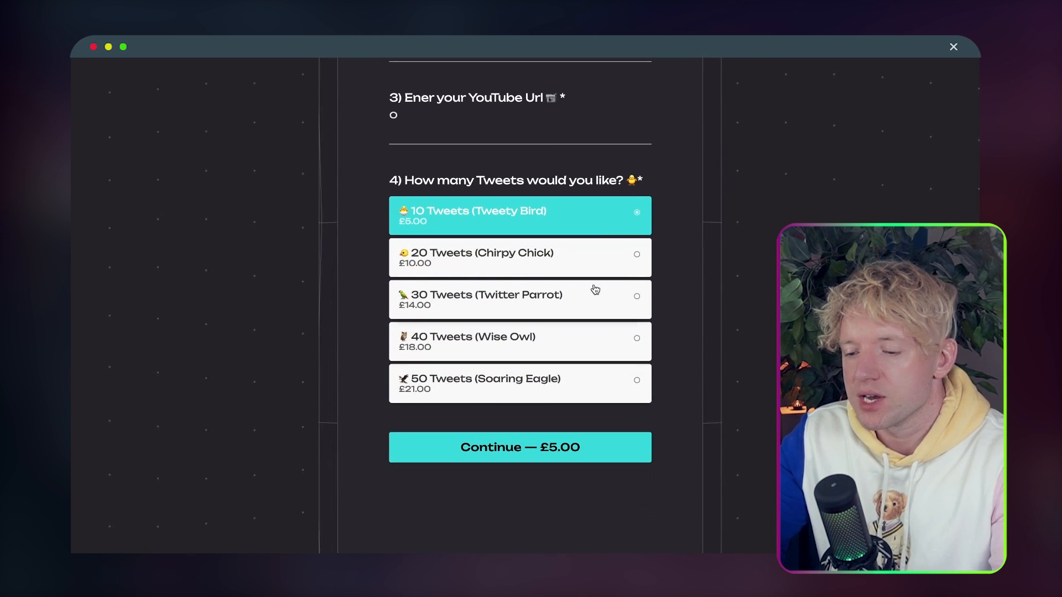
Back in Paperform, name the first product "Tweety Bird" and give it the blue bird image
click(552, 222)
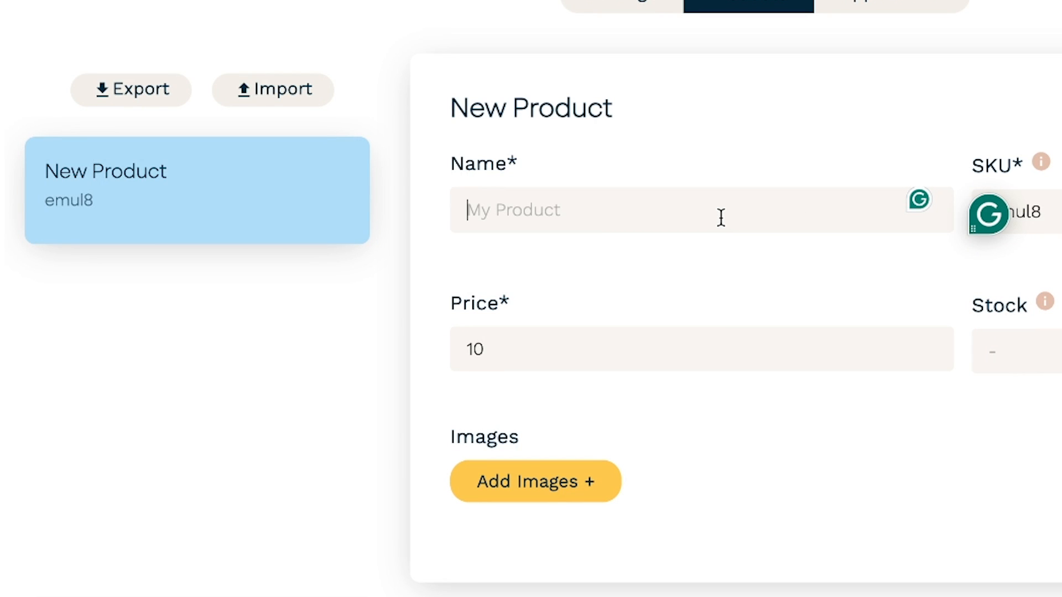
text(Tweety Bird)
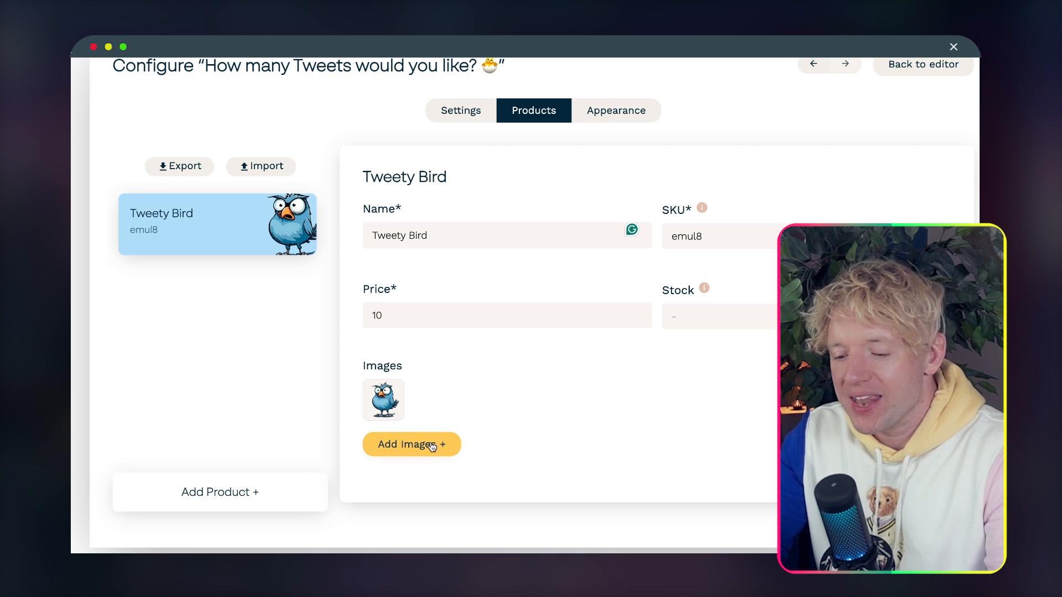
Add a second product named "Cyborg (20 Tweets)" with the robot image and a price of 20
click(278, 492)
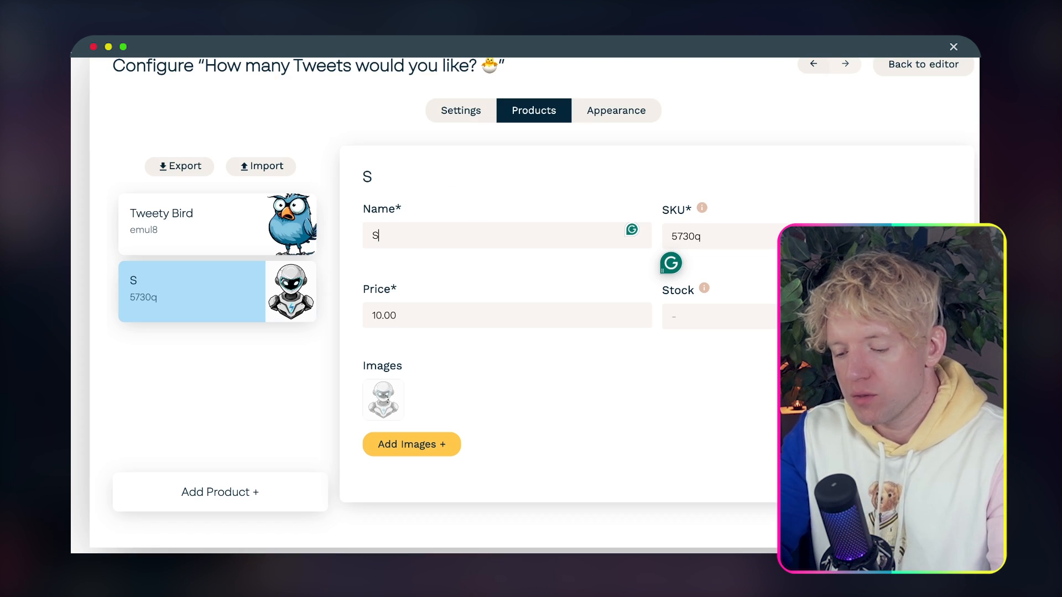
text(ybpo)
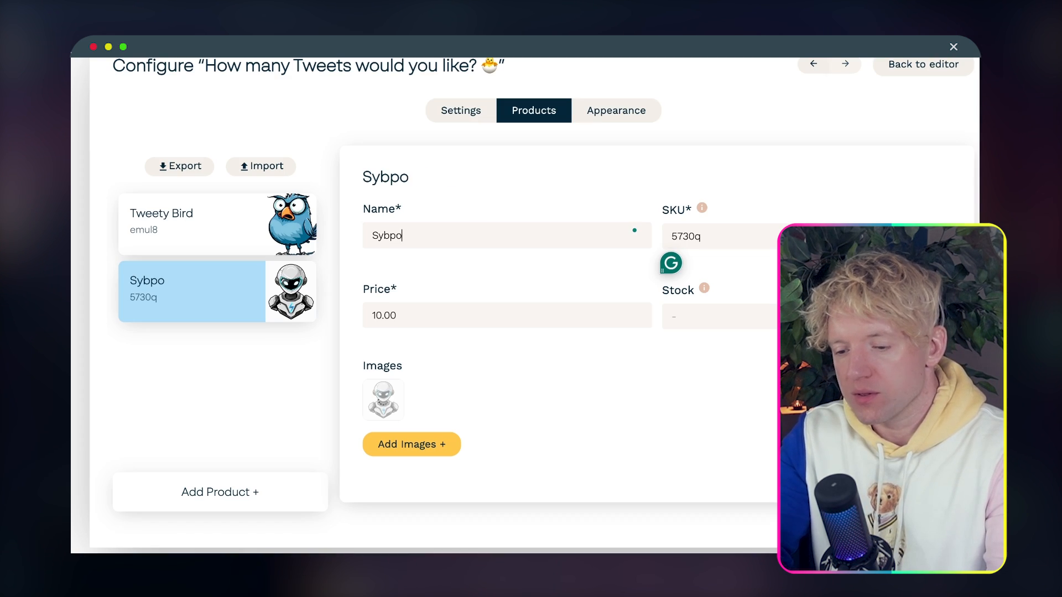
key(BackSpace)
key(BackSpace)
key(BackSpace)
key(BackSpace)
key(BackSpace)
text(Cyborg)
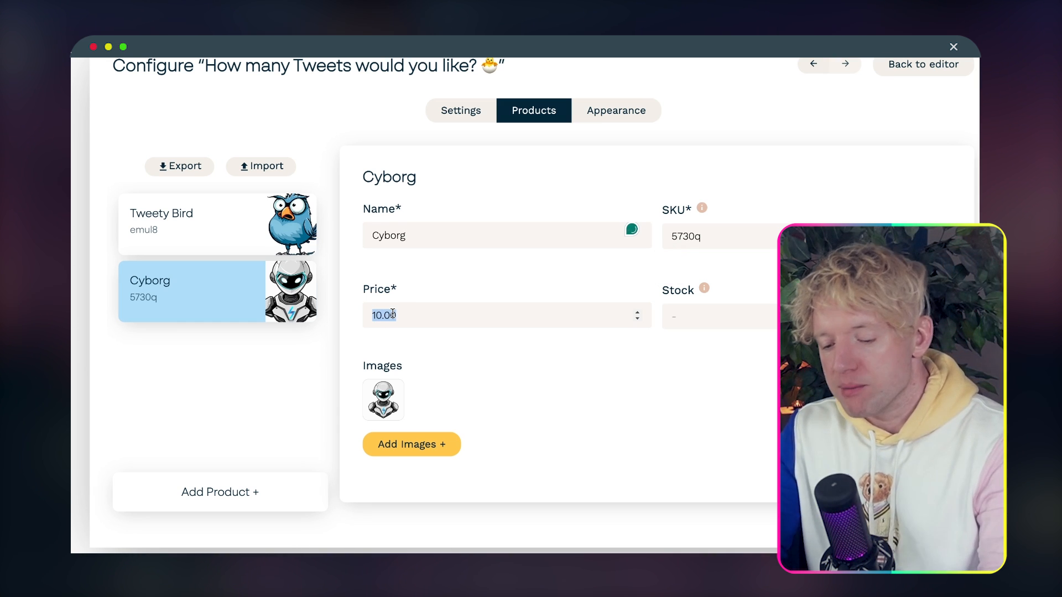
text(20)
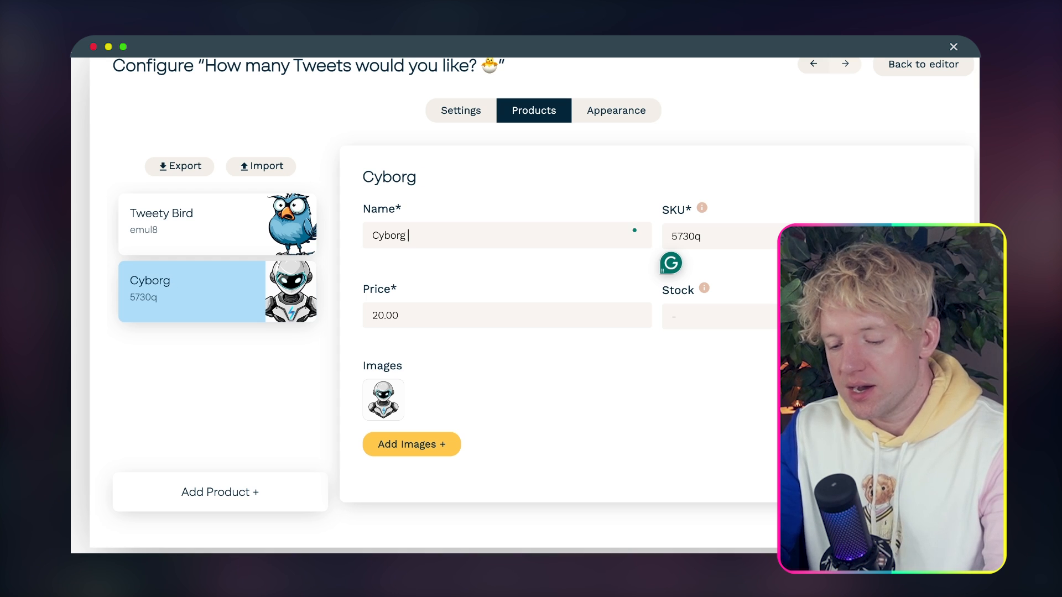
text(20 Tweets))
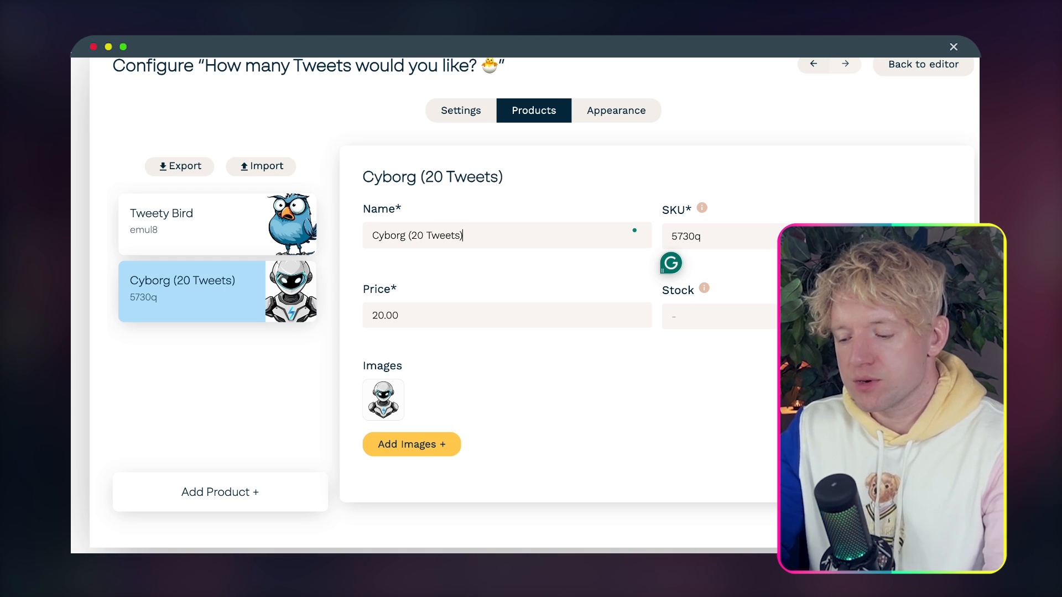
Rename the bird product "Tweety Bird (10)" and shorten the robot product's name to "Cyborg (20)"
click(204, 241)
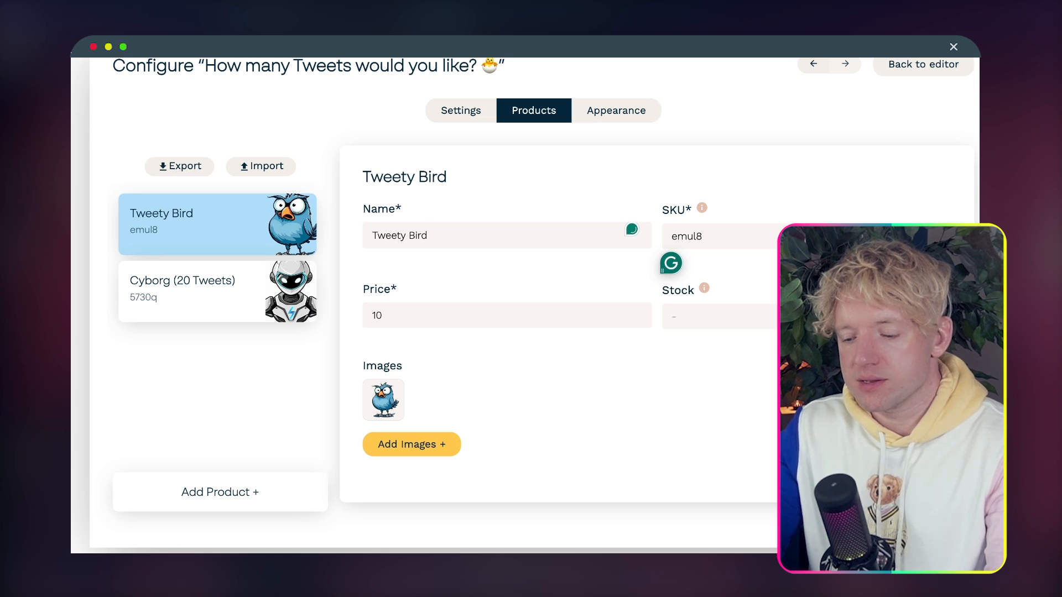
text(20 tweetd)
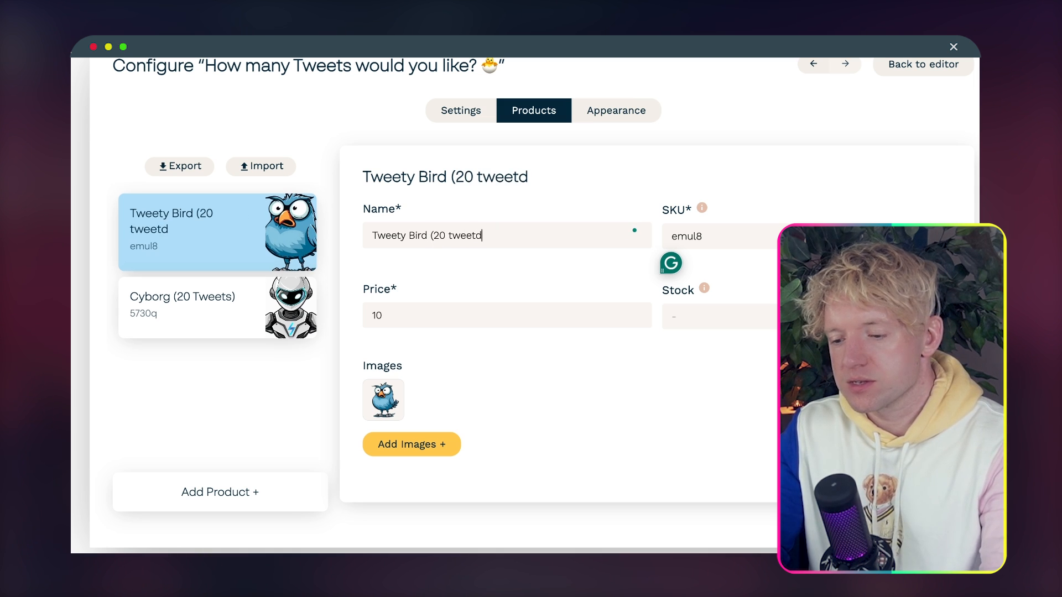
text())
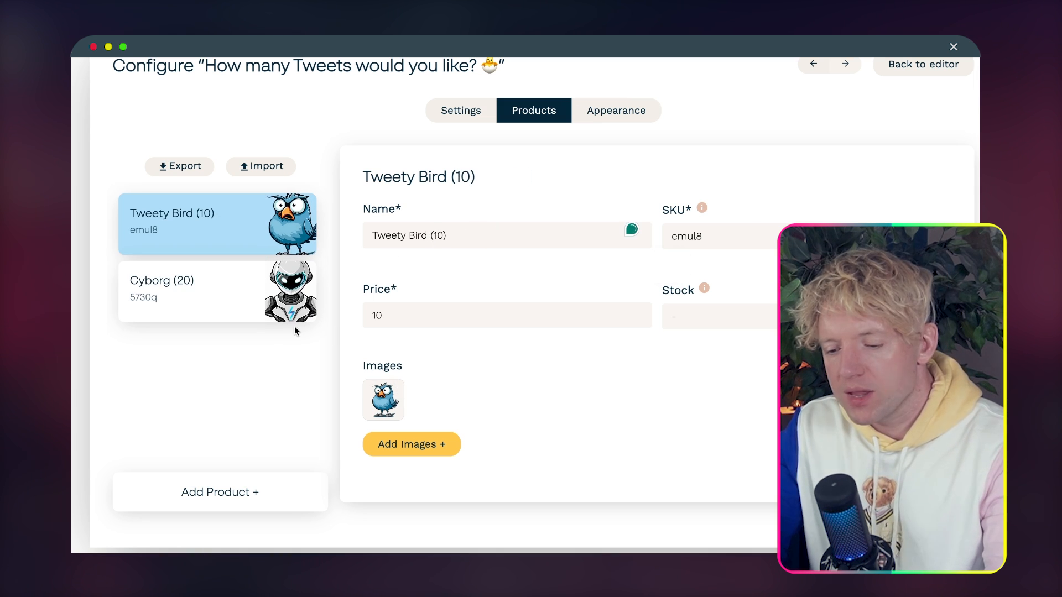
Add a third product with a price of 25 and the neon Mona Lisa image
click(194, 492)
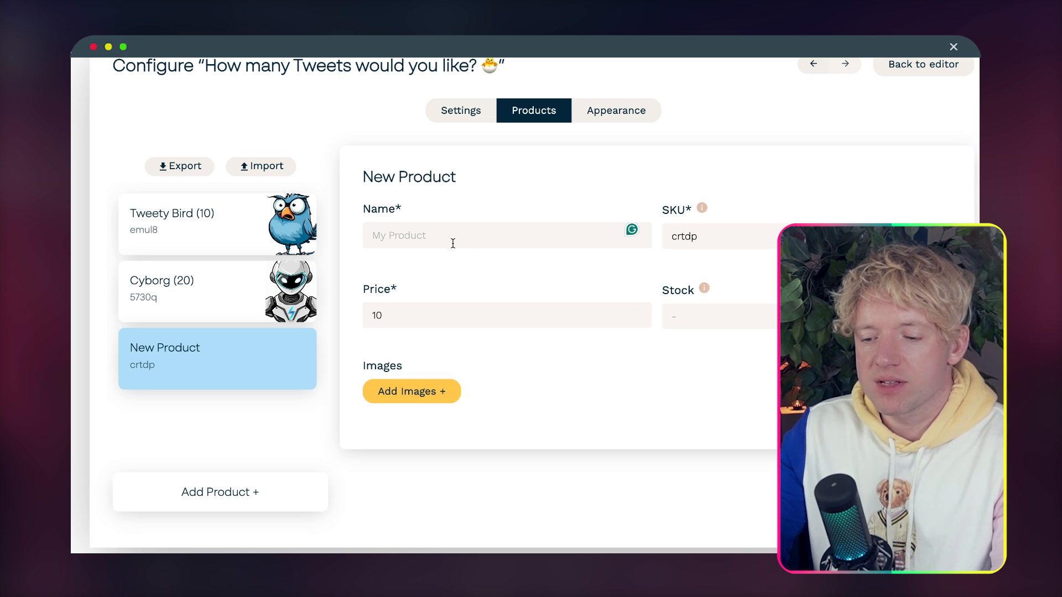
key(super+a)
text(3)
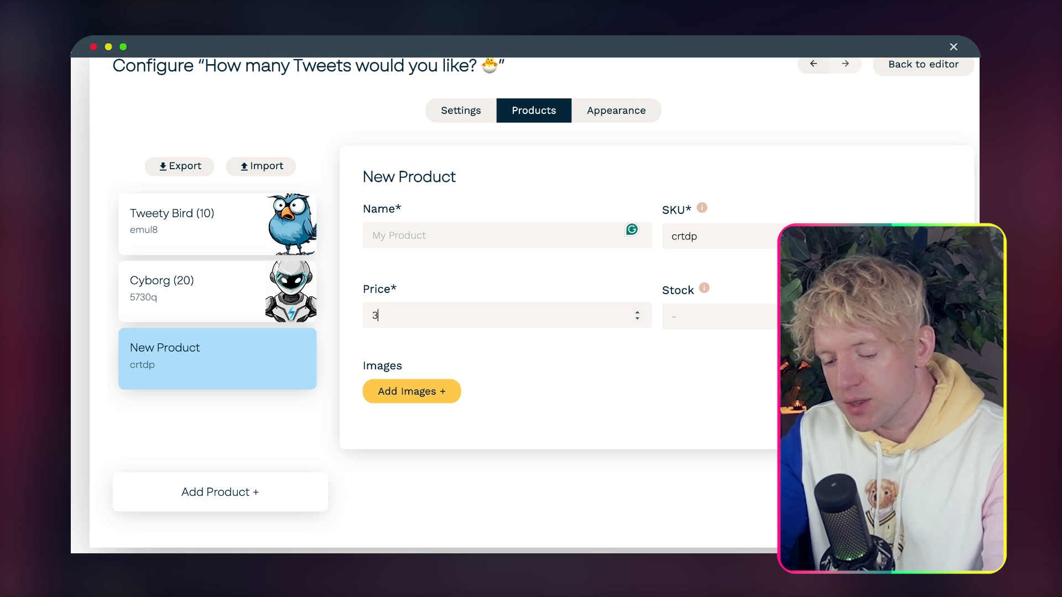
text(0)
click(231, 294)
click(230, 365)
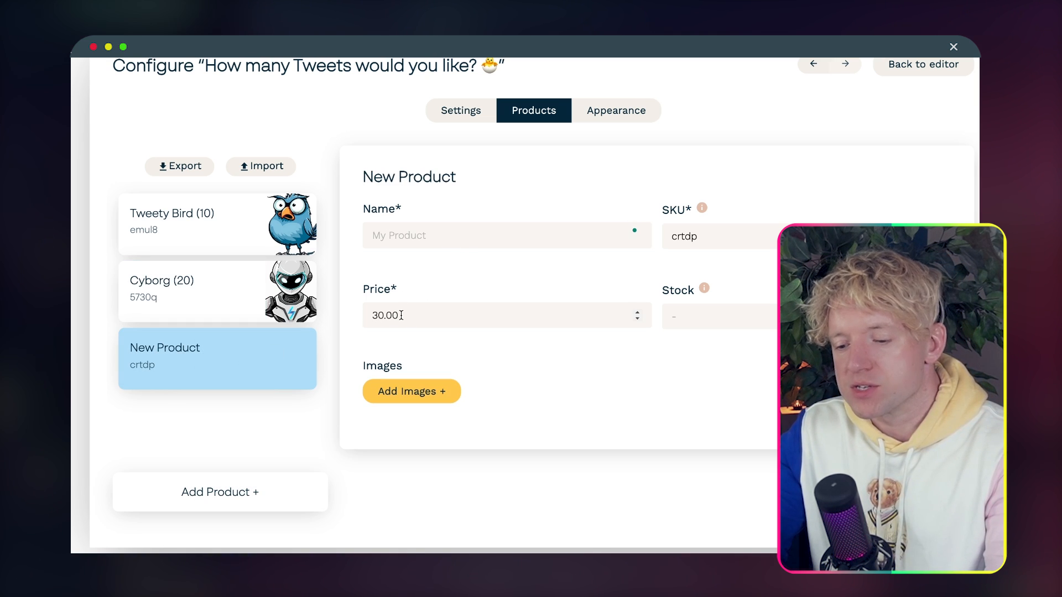
key(super+a)
text(25)
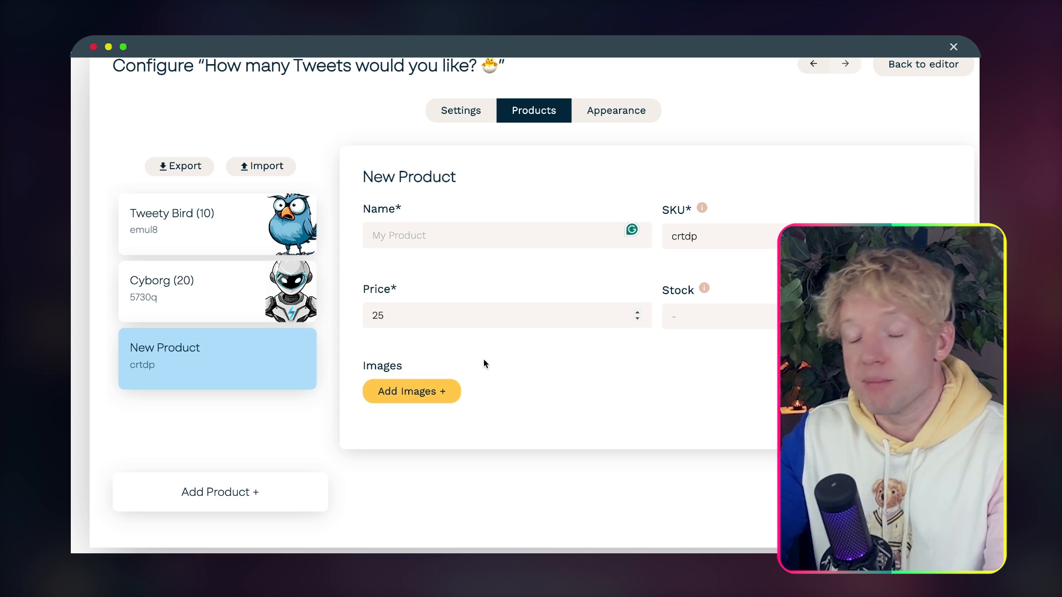
click(556, 393)
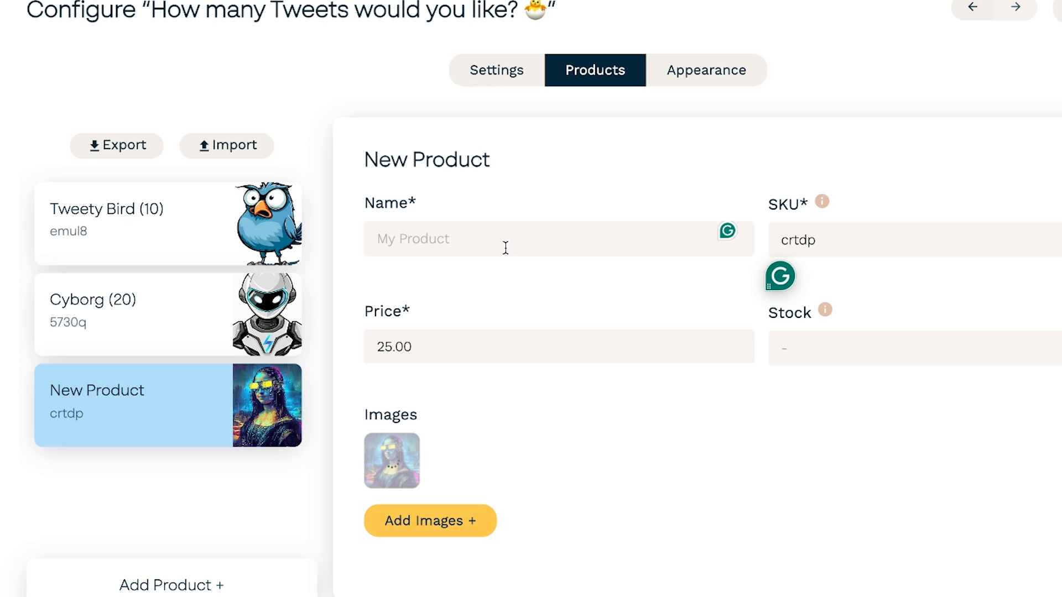
Name the third product "Cyber Lisa"
click(467, 235)
text(Mo)
key(BackSpace)
key(BackSpace)
text(Cyber Lisa)
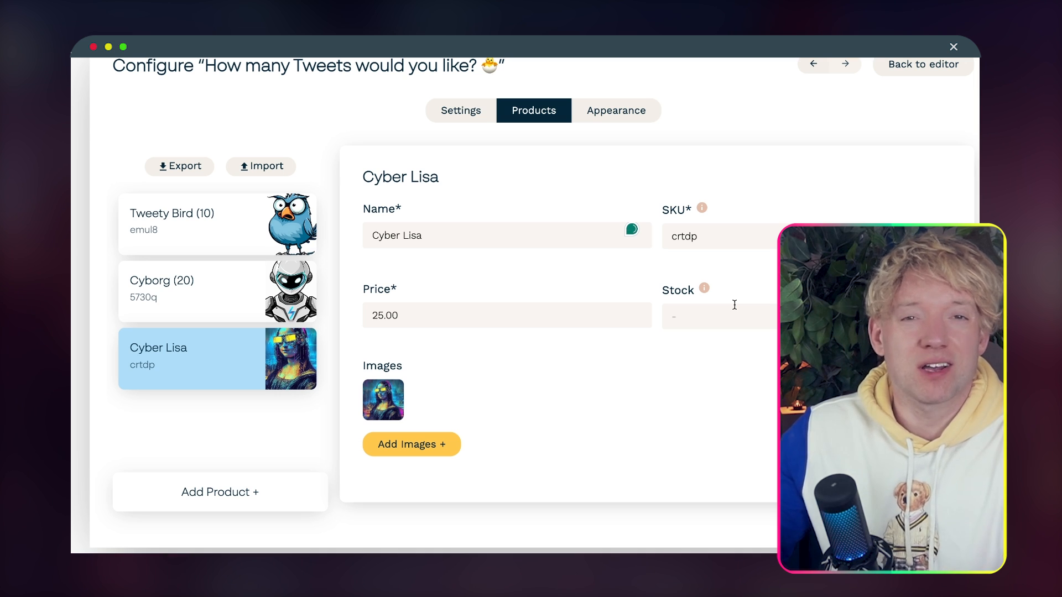
Try the Card layout for the products' appearance and set the layout to Gallery
scroll(558, 284, up, 1)
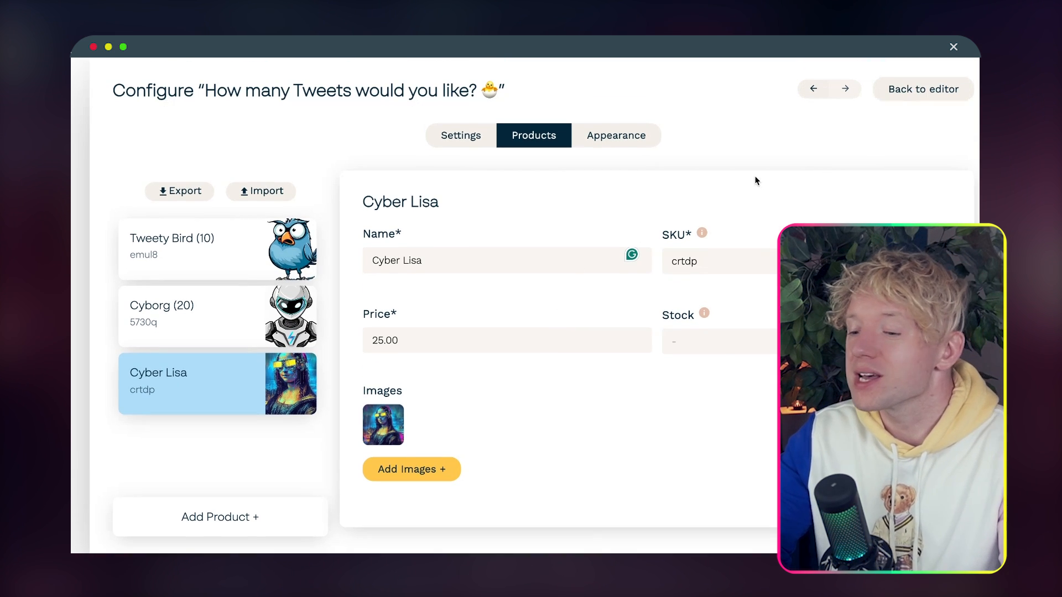
click(612, 133)
click(687, 80)
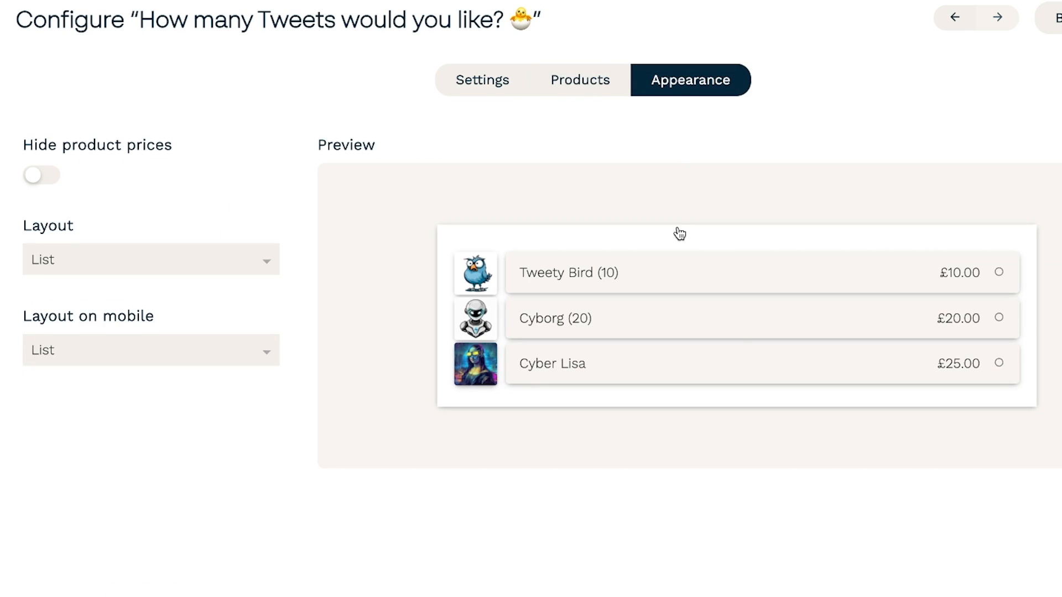
scroll(680, 234, down, 1)
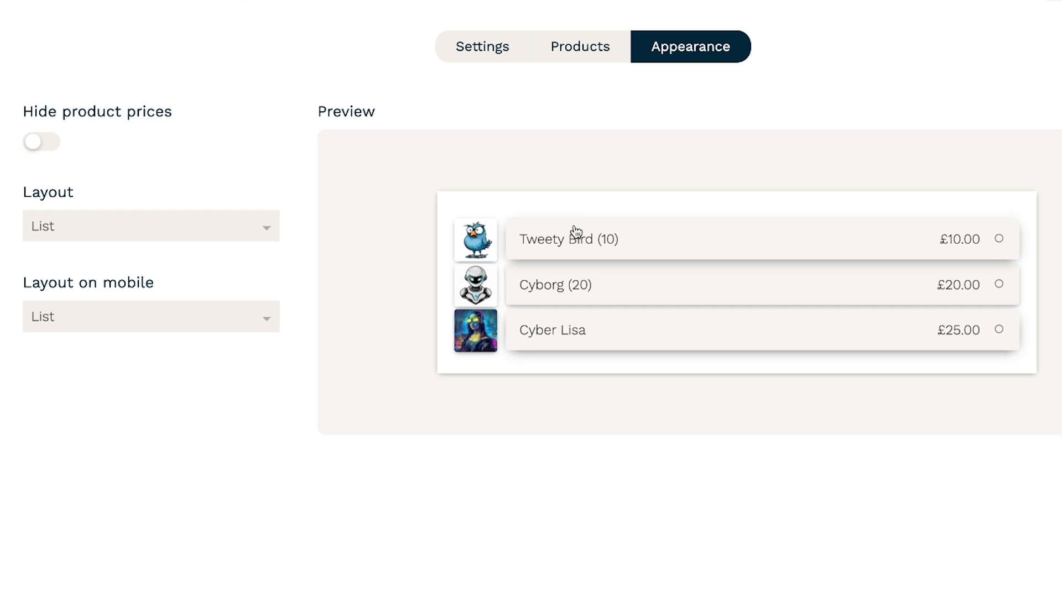
click(155, 226)
click(147, 285)
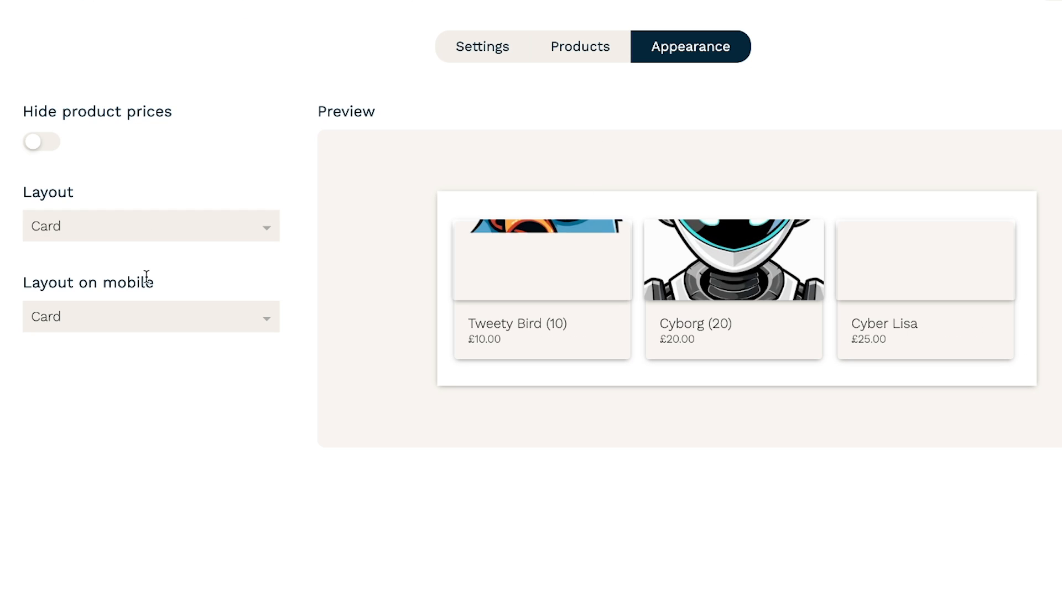
click(154, 232)
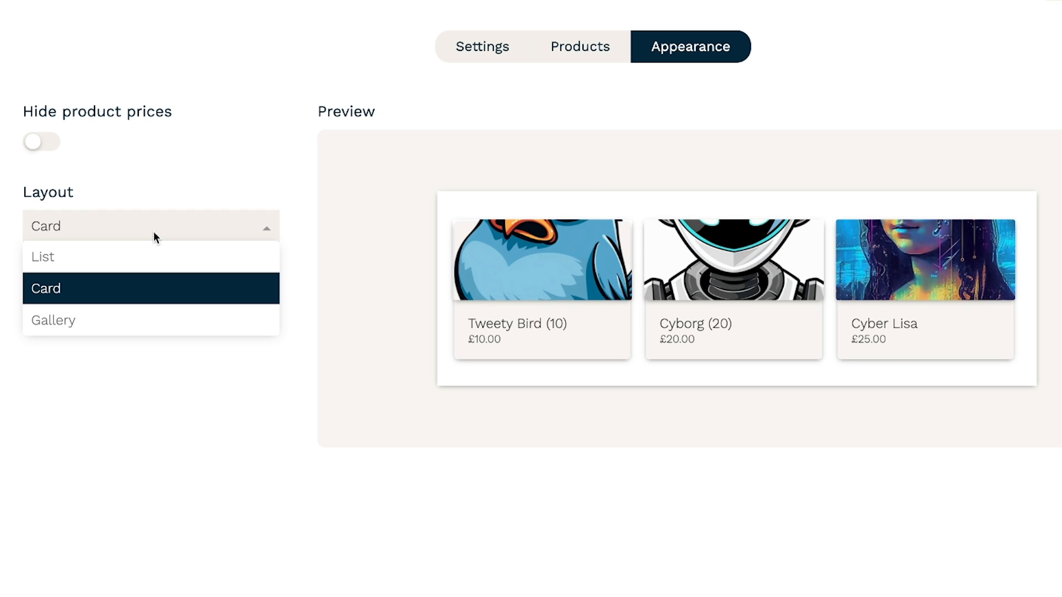
click(138, 320)
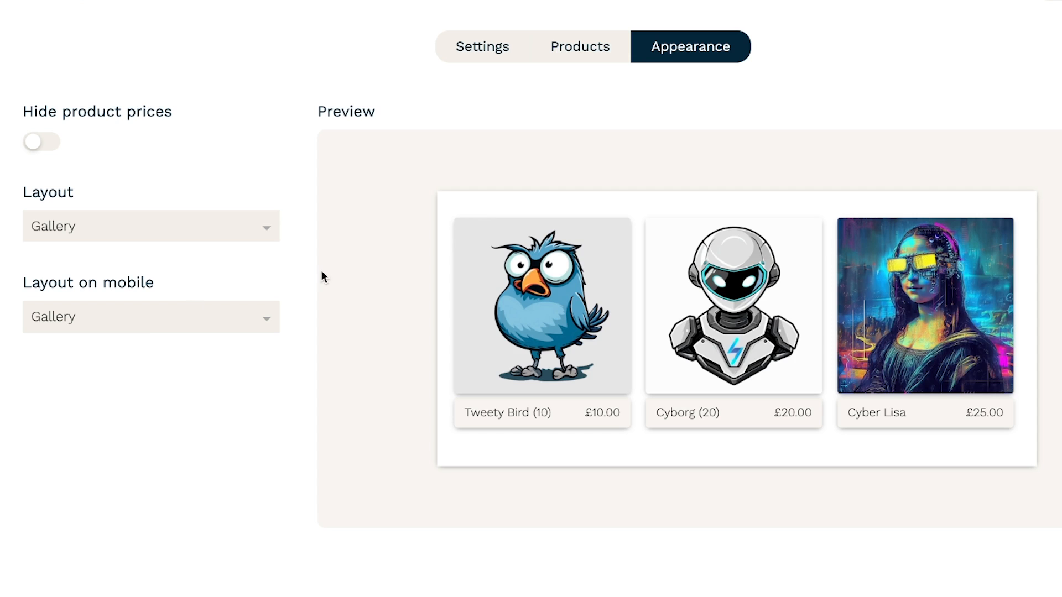
Return from the tweet-package question's configuration to the form editor
mouse_move(935, 296)
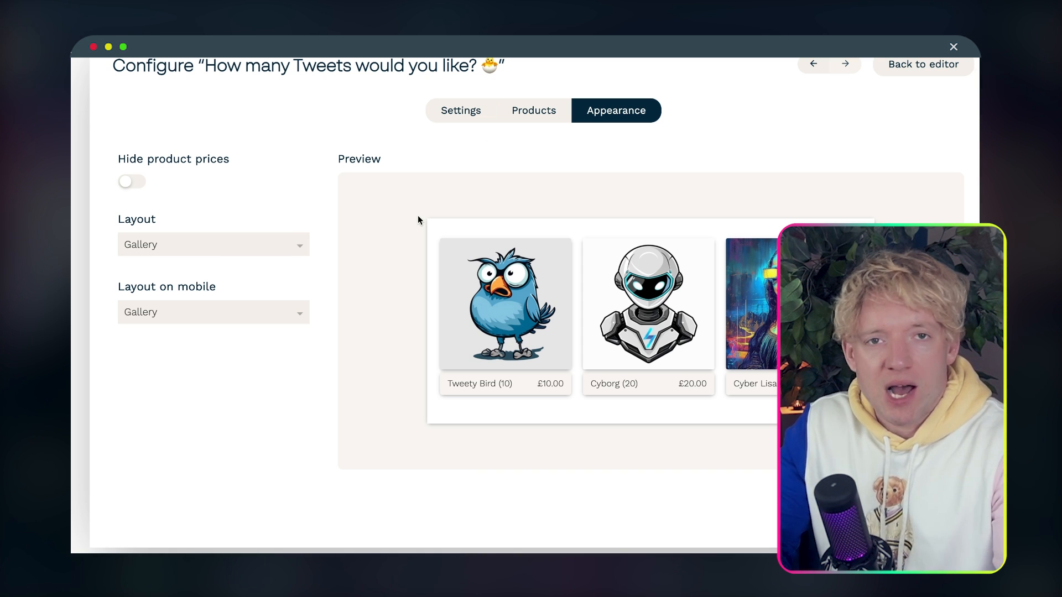
click(461, 107)
click(891, 67)
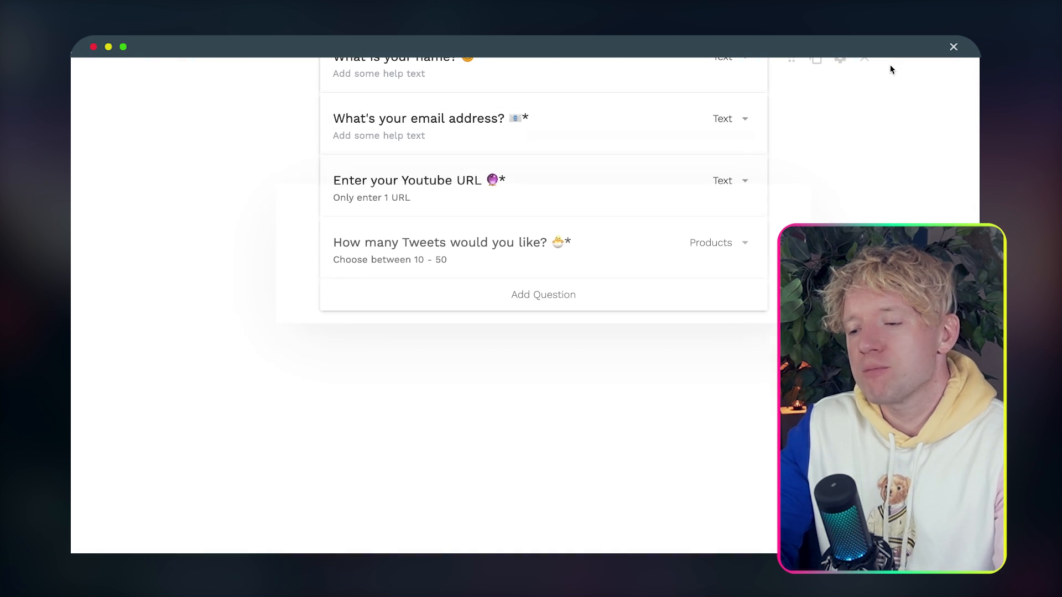
Insert the blue bird image below the "Turn URL's into Tweets" subtitle, shrink it to about half its width and close the gap above it
click(878, 73)
click(567, 227)
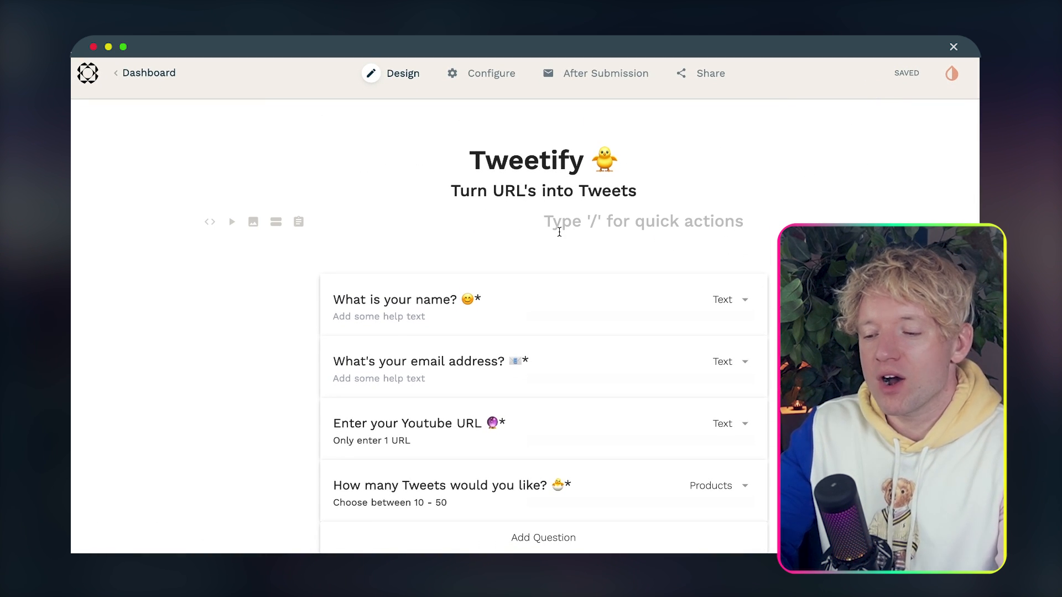
click(534, 239)
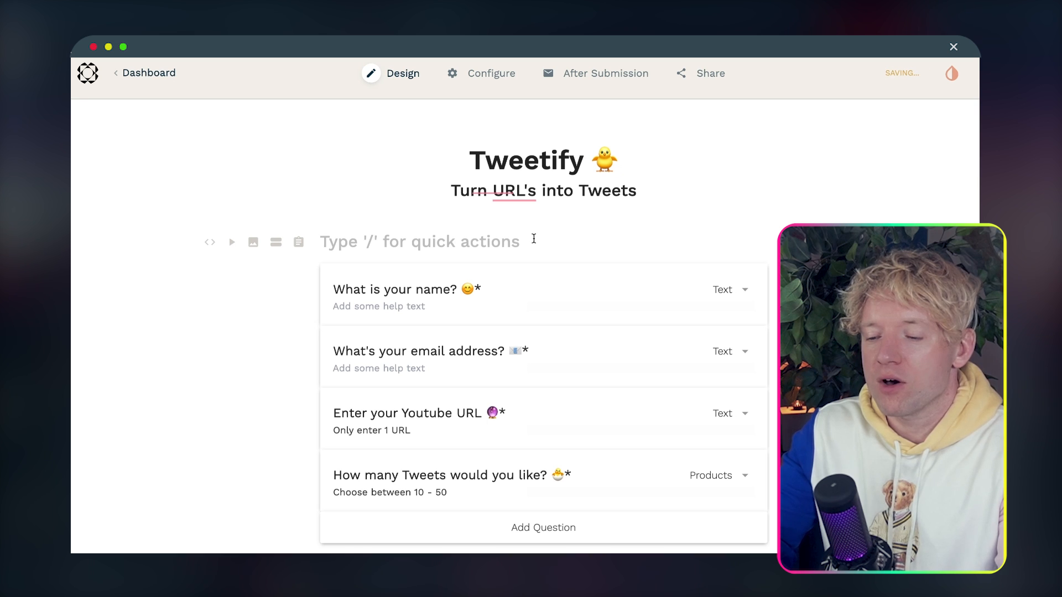
click(252, 243)
click(543, 367)
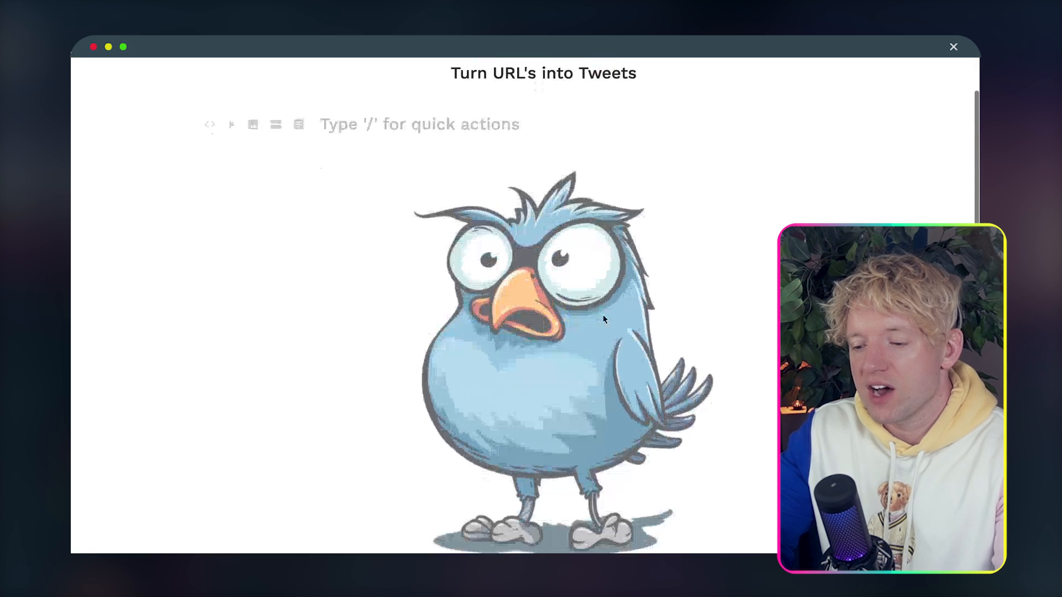
scroll(603, 319, down, 2)
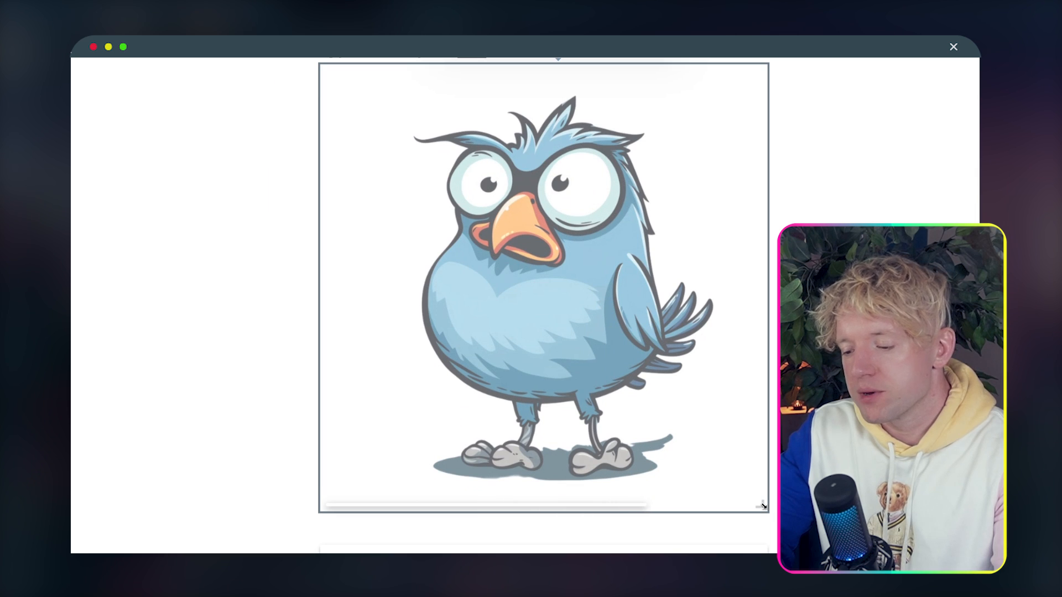
scroll(566, 270, up, 3)
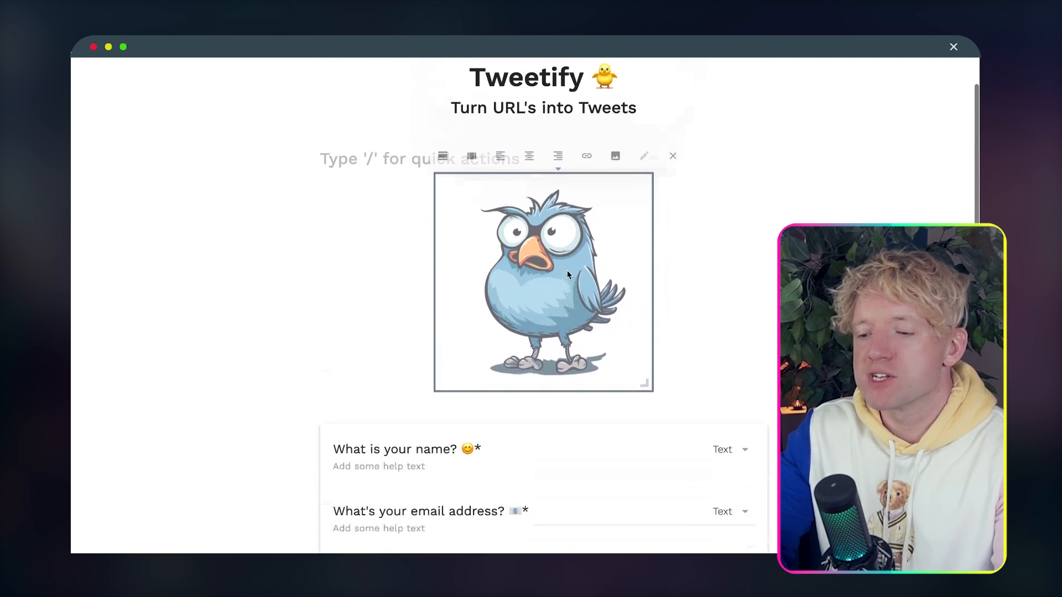
click(545, 143)
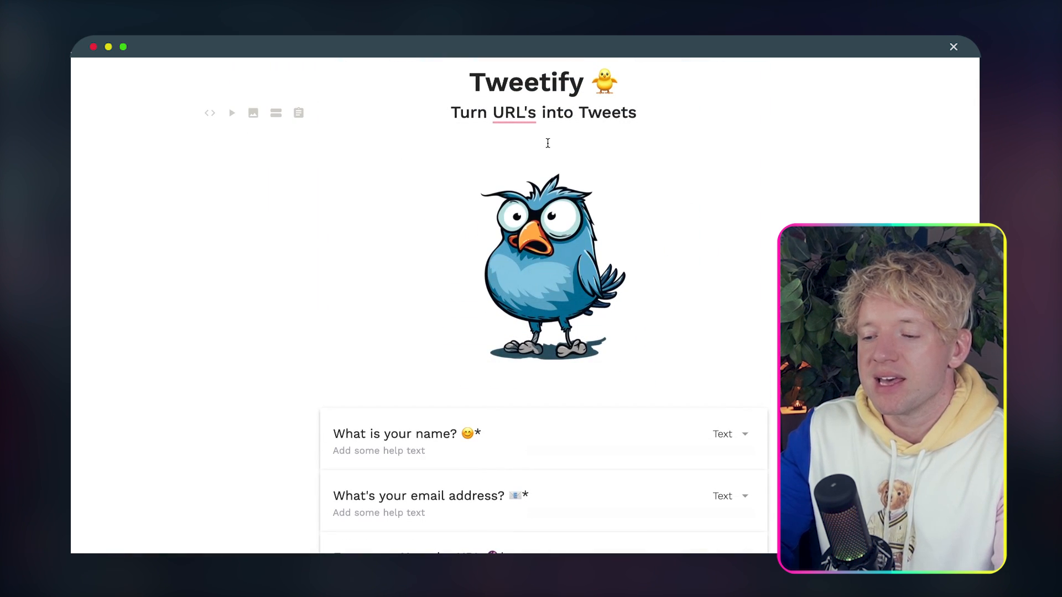
scroll(583, 356, down, 3)
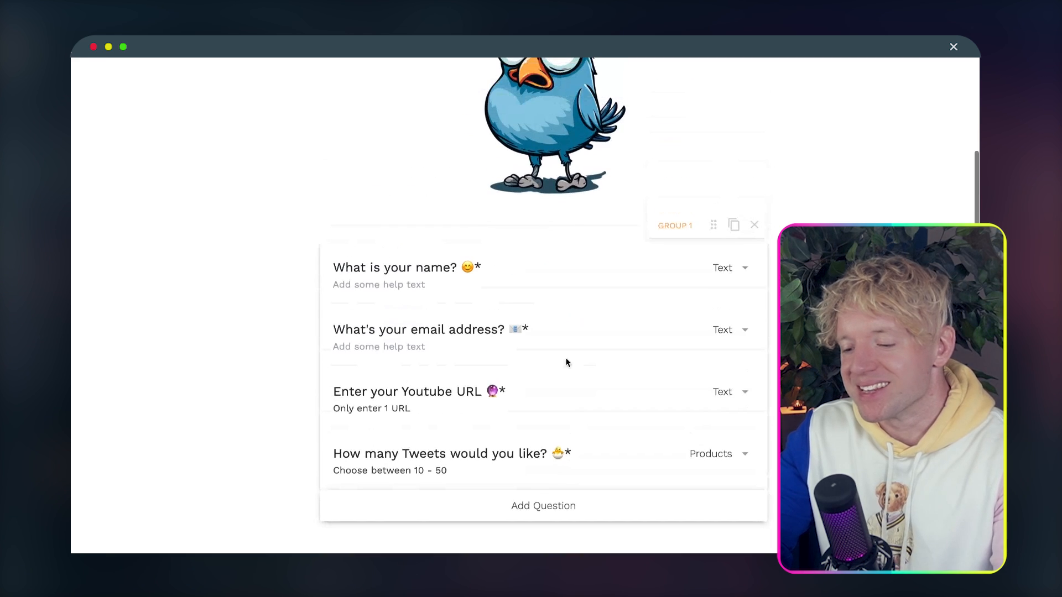
scroll(518, 347, up, 4)
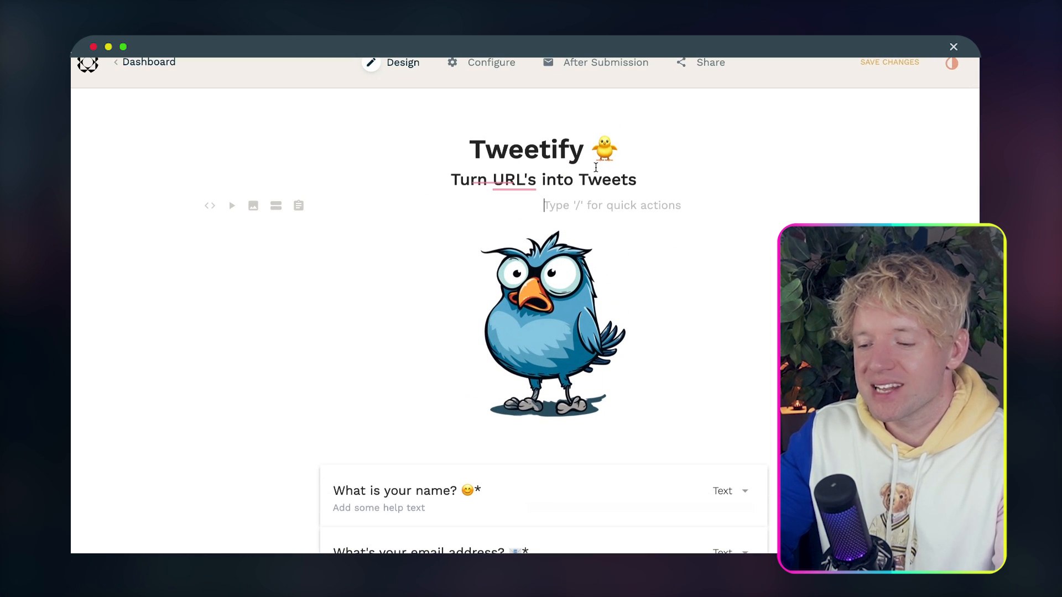
click(577, 163)
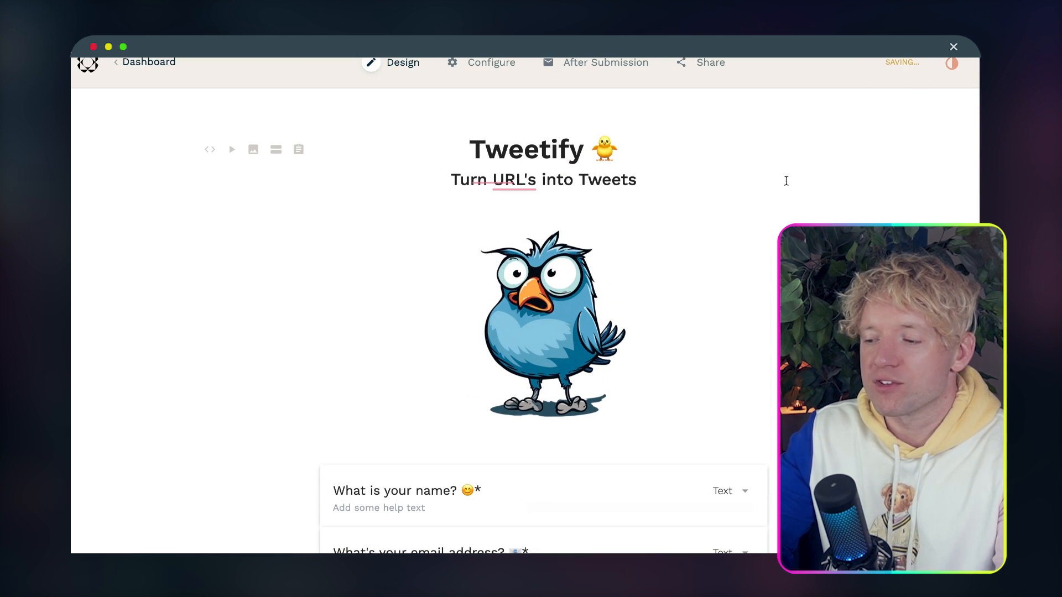
Open the form's theme settings and set both the primary and secondary fonts to Poppins
click(952, 64)
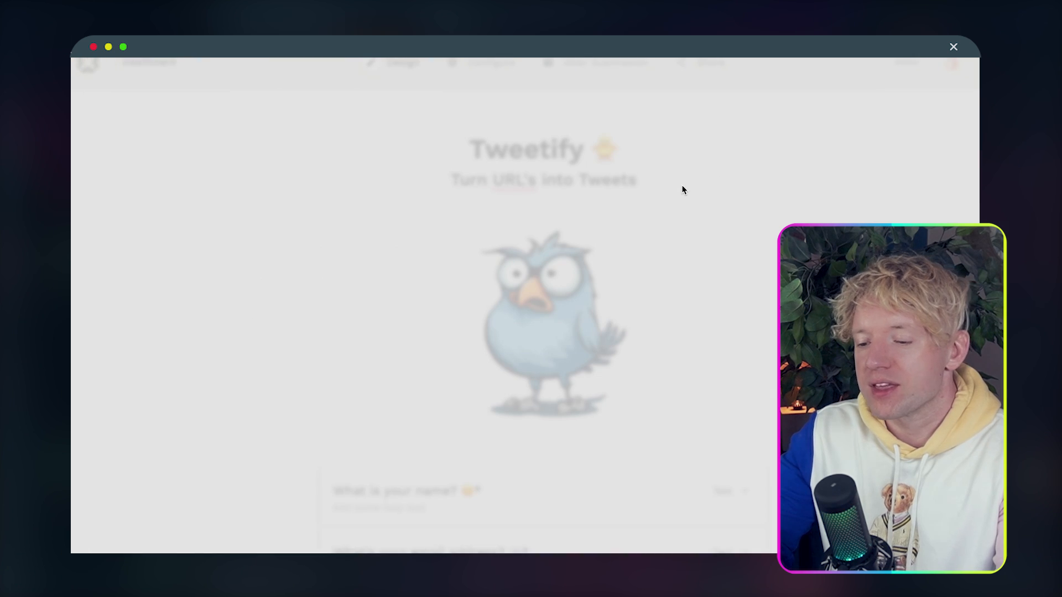
scroll(416, 229, down, 1)
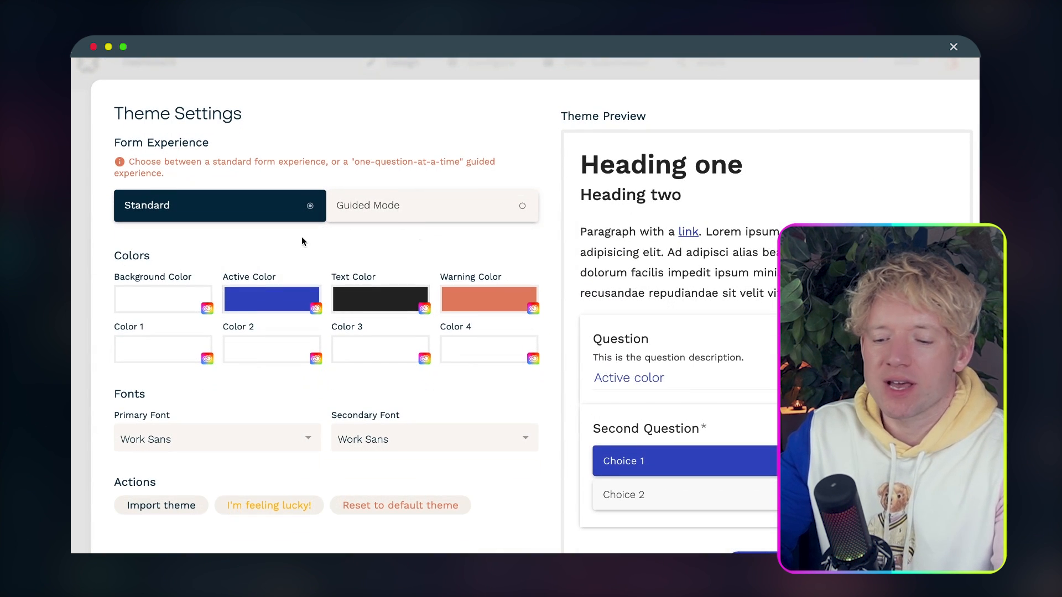
scroll(288, 271, down, 2)
click(243, 352)
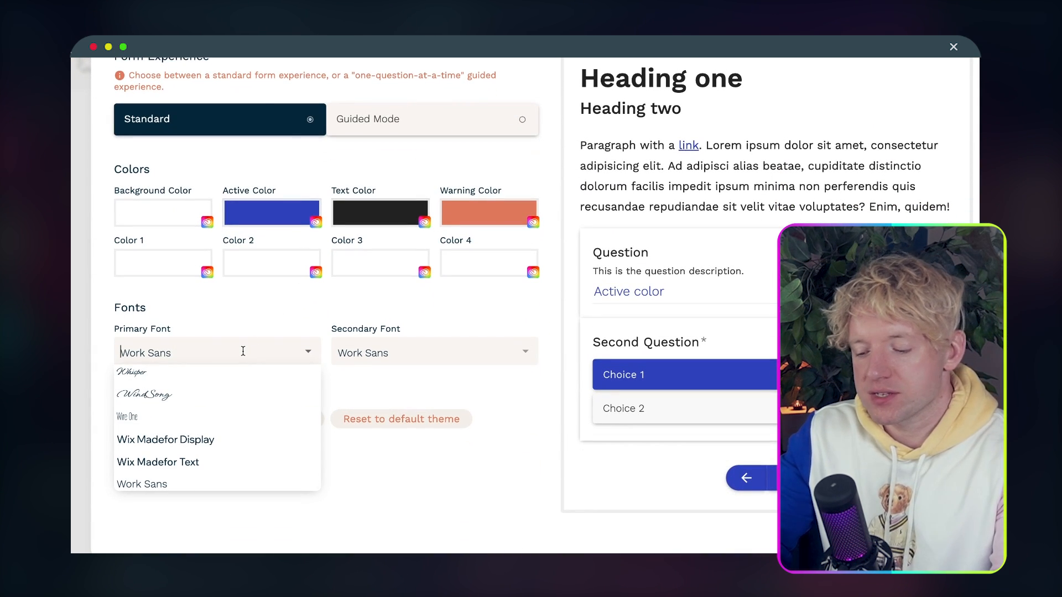
text(popp)
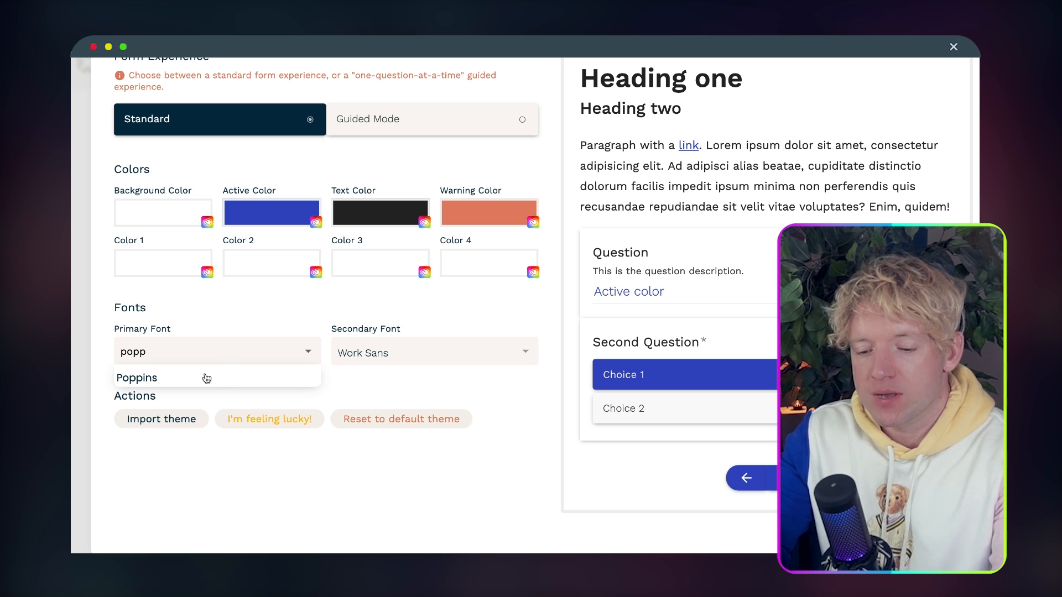
click(206, 378)
click(395, 357)
text(p)
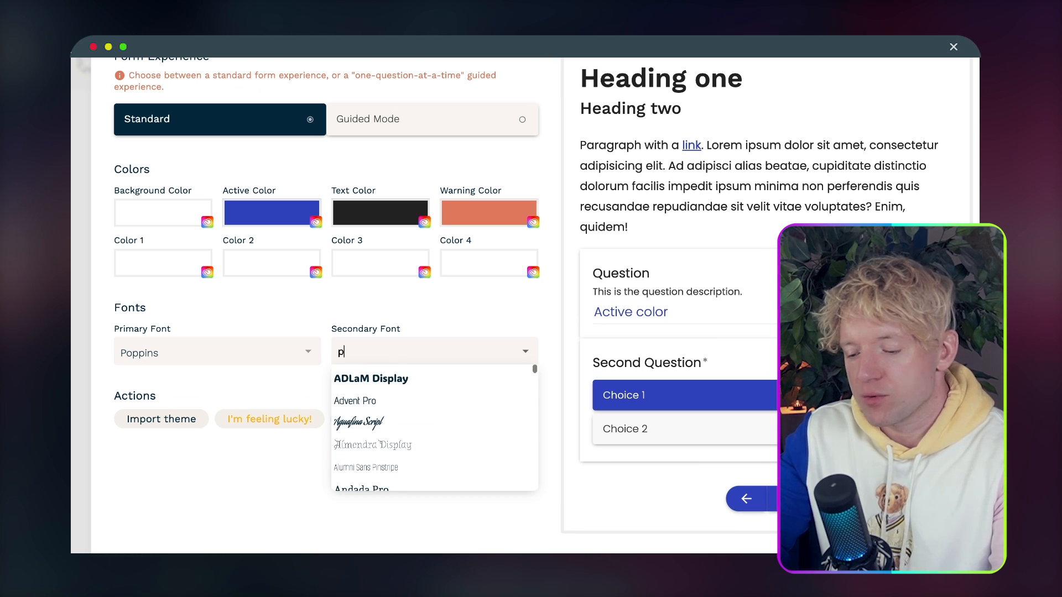
text(opp)
click(375, 382)
scroll(340, 310, up, 1)
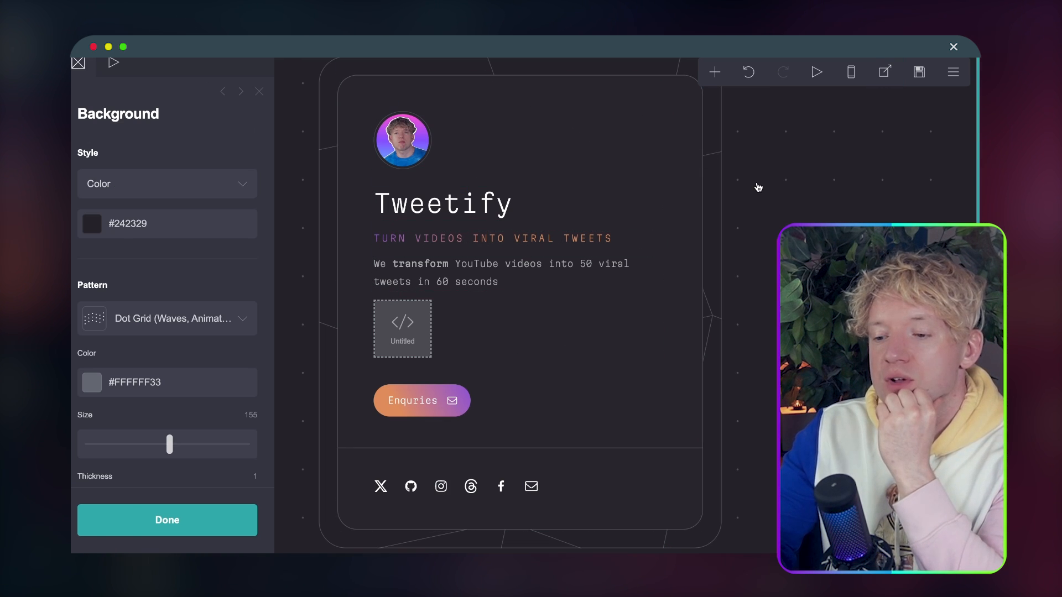
Switch to the Carrd editor and take a screenshot of an area of the Tweetify card that includes its dark background
key(super+shift+5)
drag(552, 197, 598, 208)
click(265, 104)
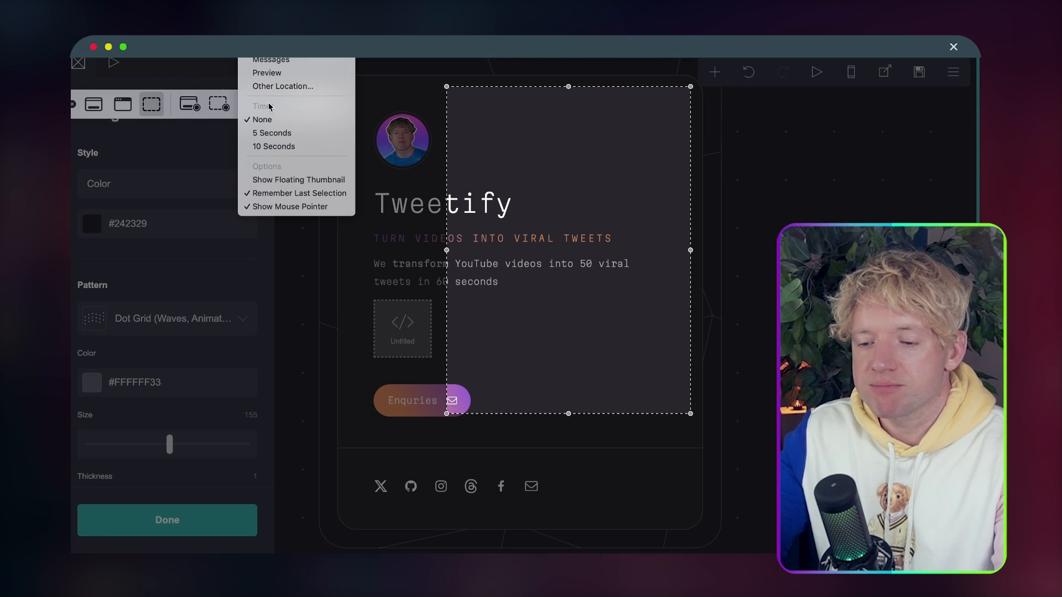
key(Escape)
key(Escape)
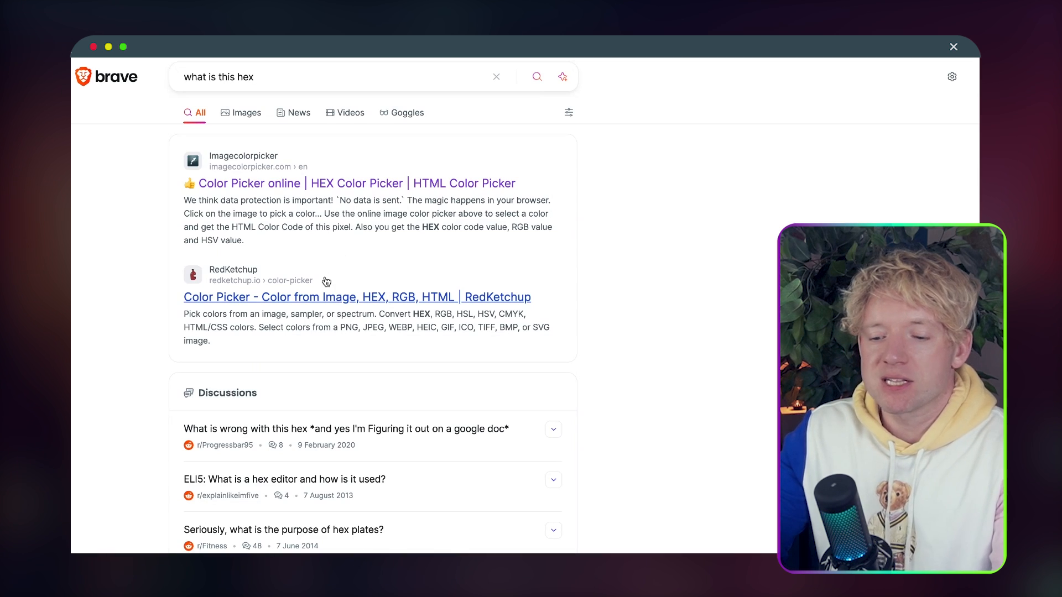
Switch to imagecolorpicker.com, load the captured image from the clipboard and copy the dark background's hex code, #28262f
click(325, 180)
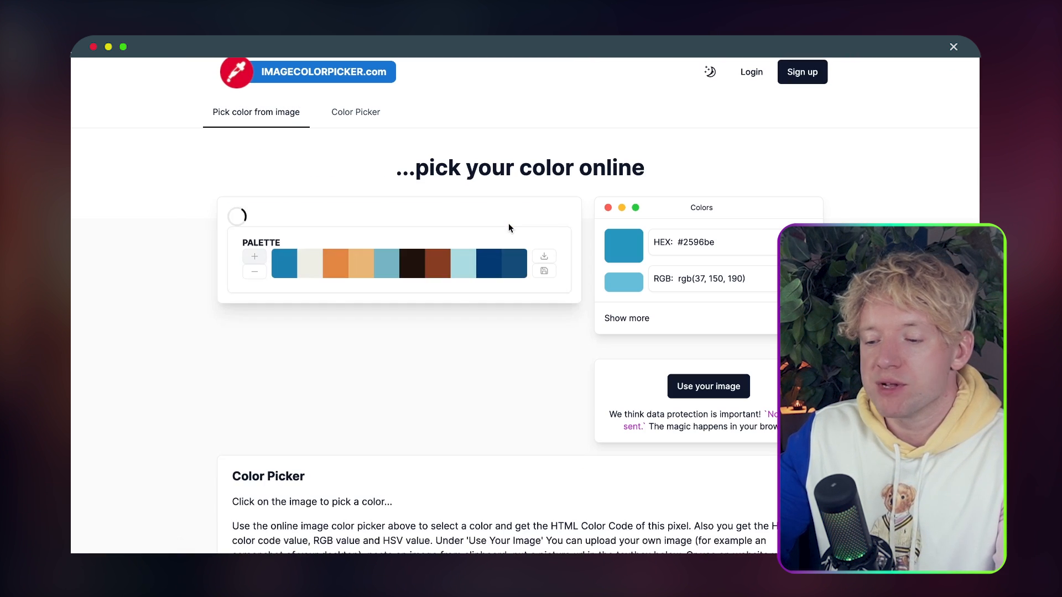
click(703, 387)
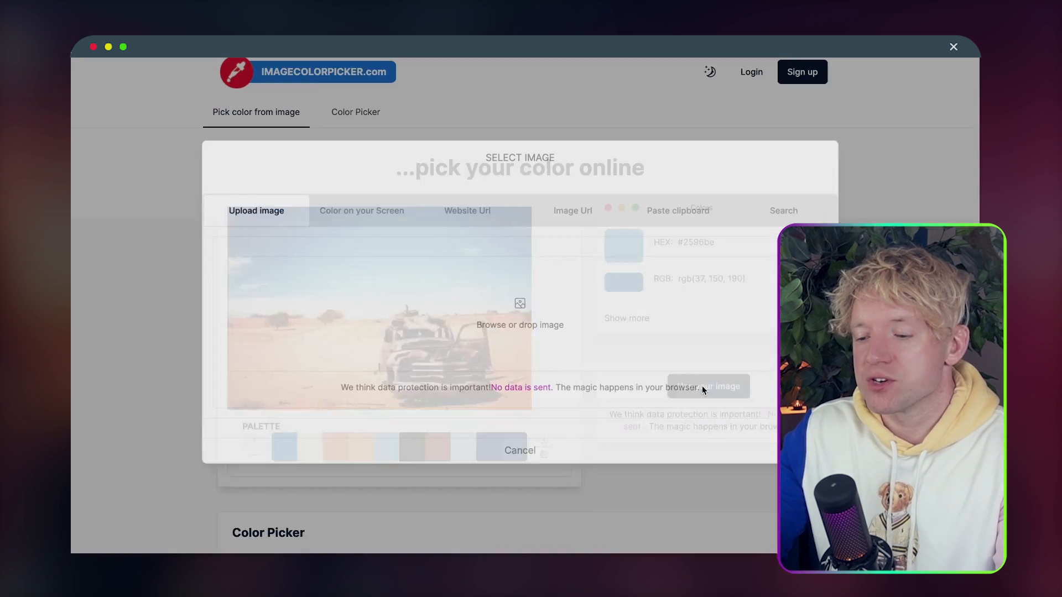
key(ctrl+v)
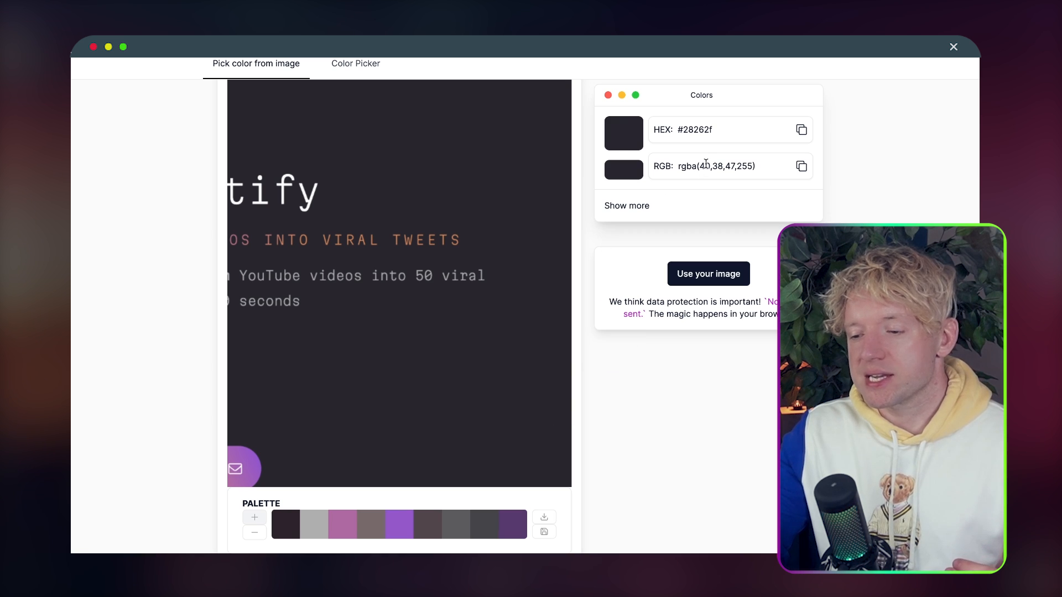
double_click(692, 135)
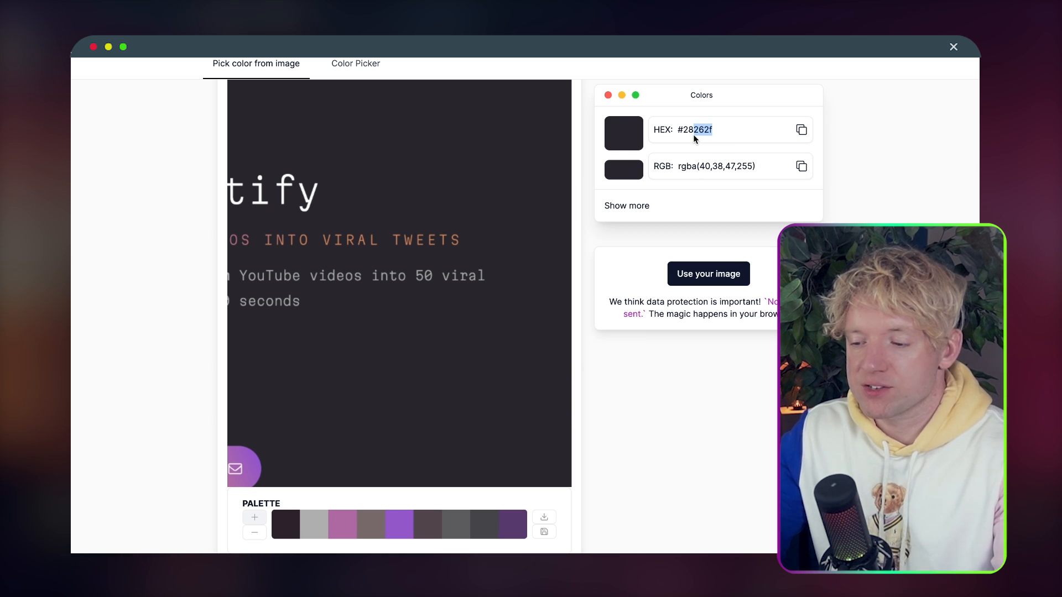
click(801, 133)
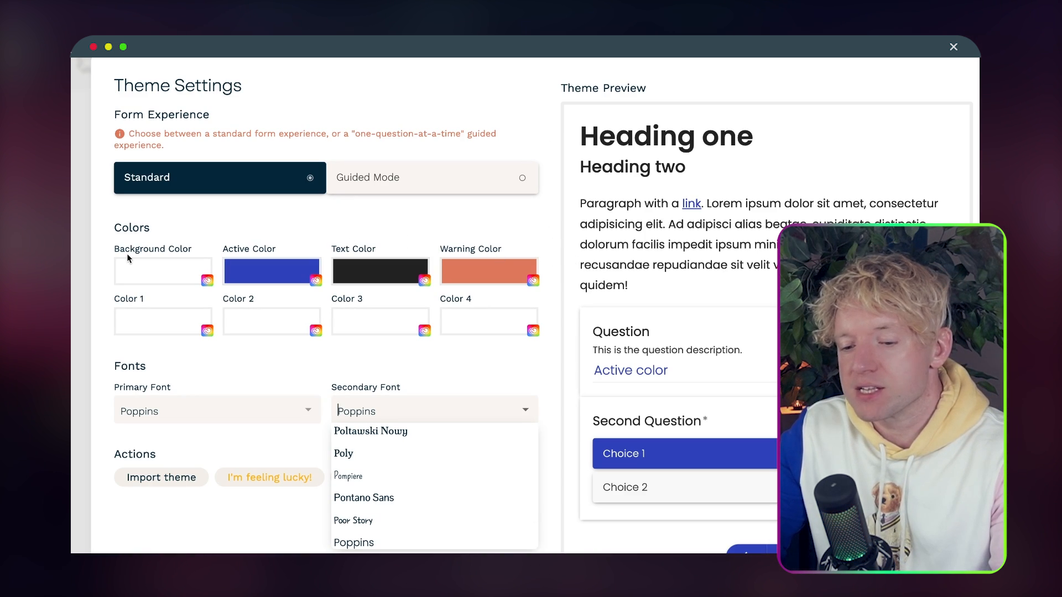
Set the form theme's background color to #28262f
click(138, 275)
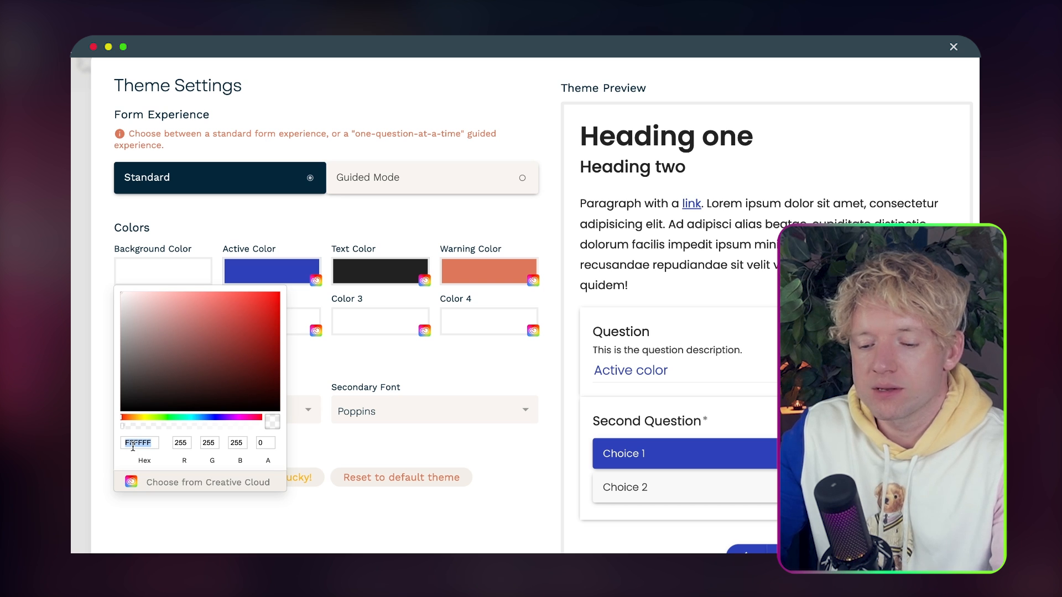
double_click(133, 443)
key(ctrl+v)
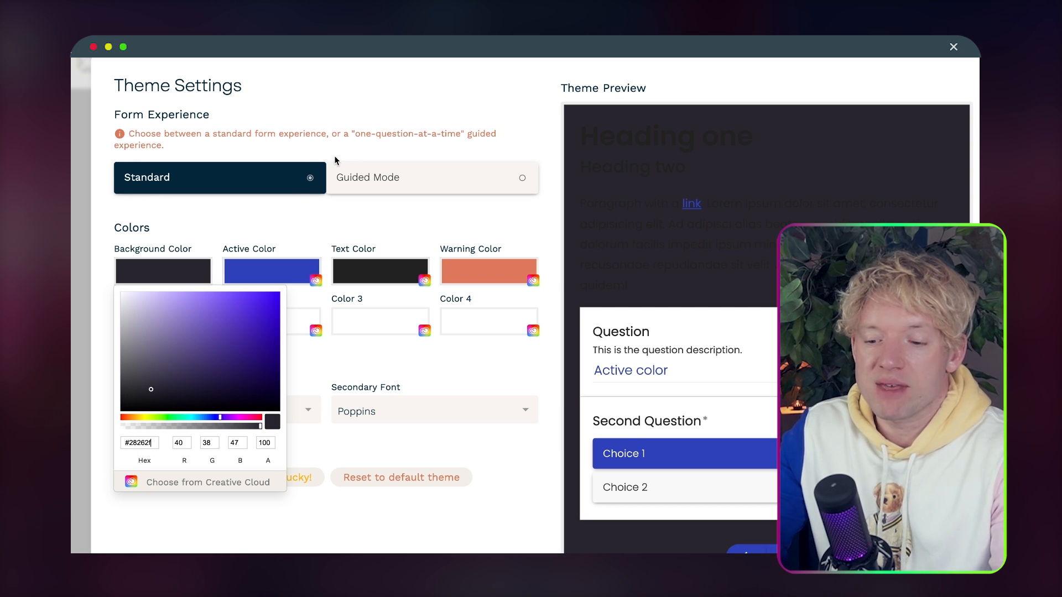
click(350, 141)
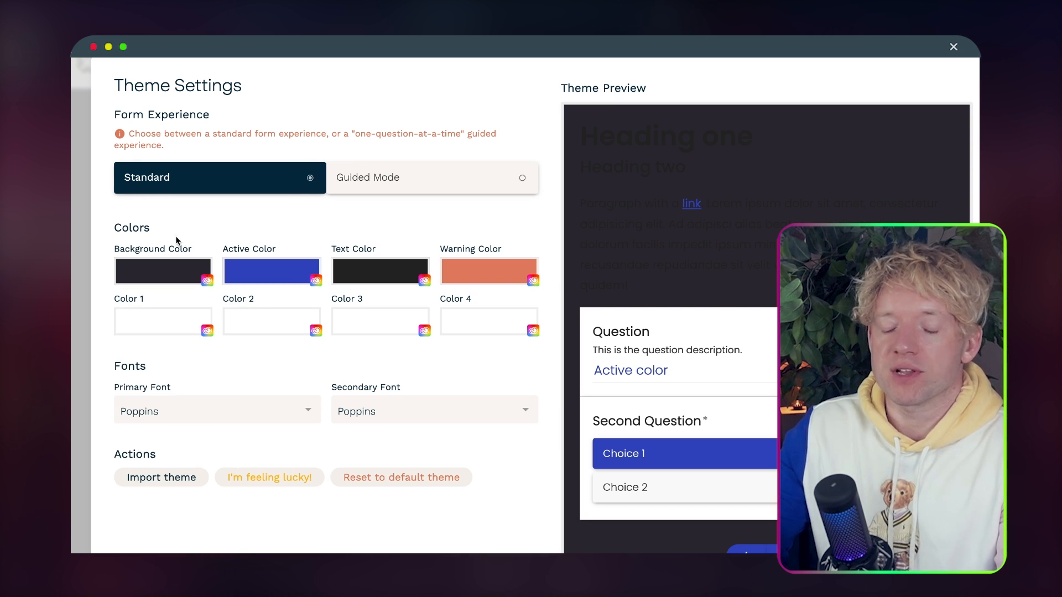
Change the theme's active color to light blue, 78C4F3
scroll(271, 229, down, 1)
click(272, 228)
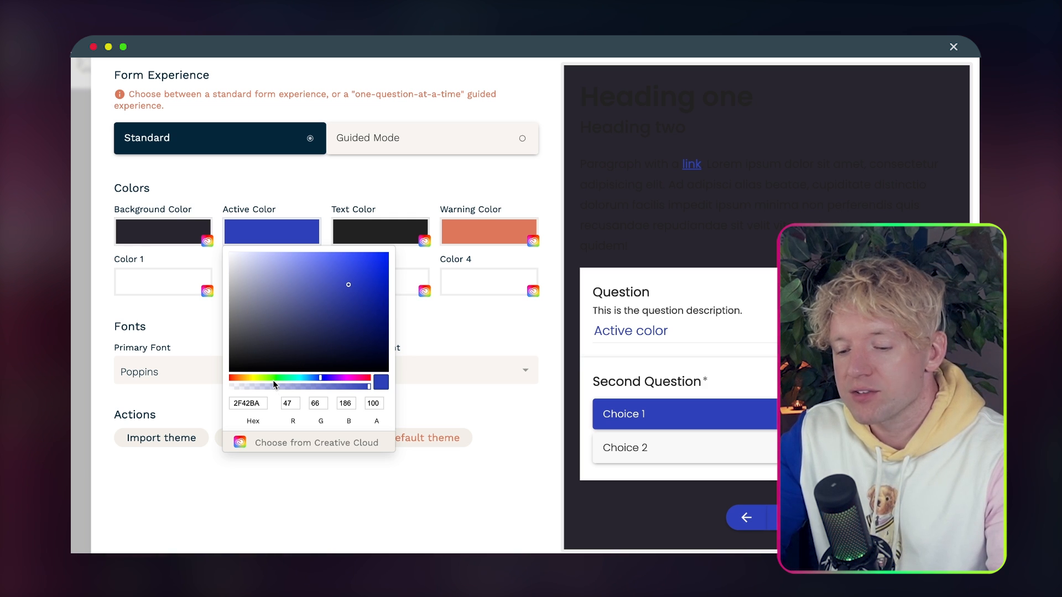
drag(268, 380, 298, 376)
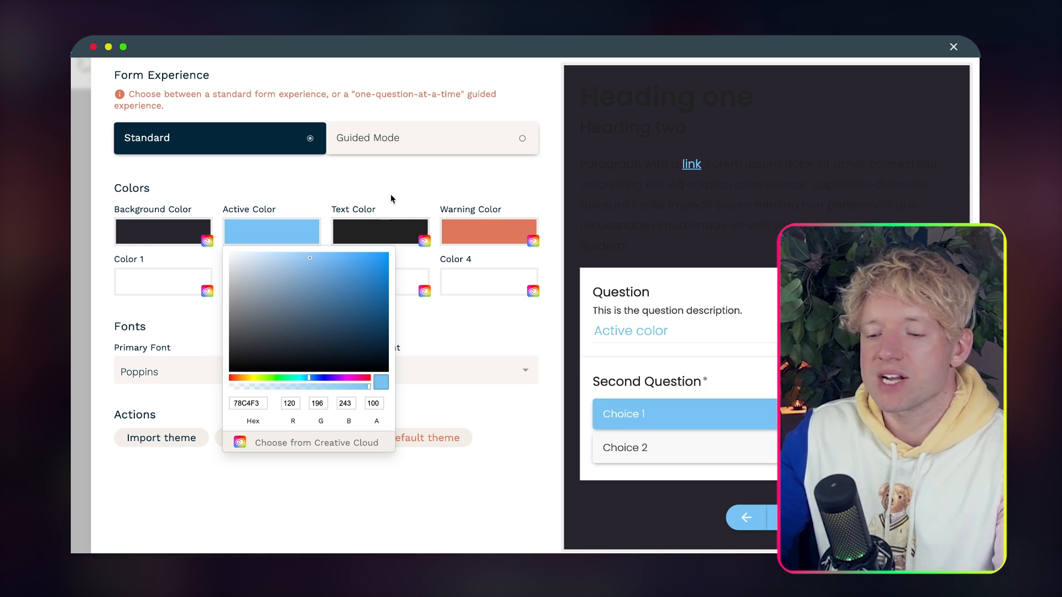
click(392, 191)
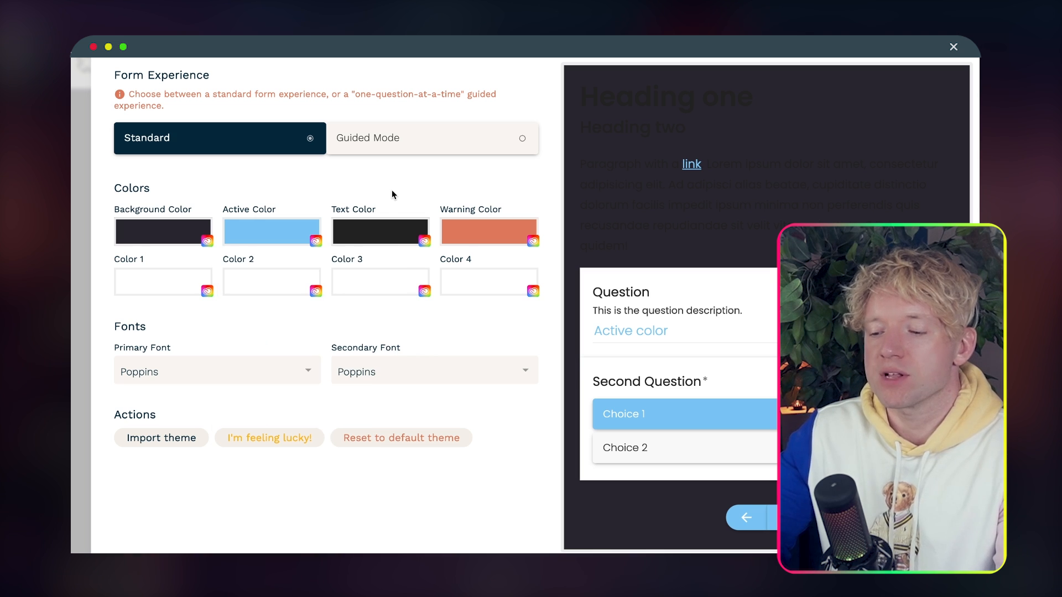
Change the theme's text color to white
click(388, 234)
drag(363, 300, 315, 228)
click(438, 193)
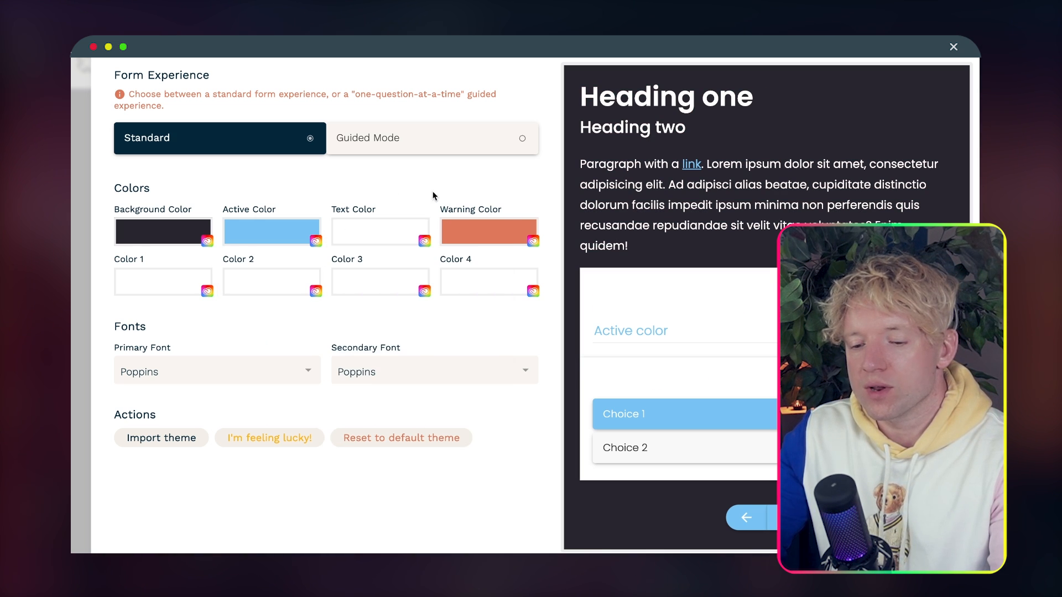
Review the theme's typography styles from Heading 1 and Heading 2 through Paragraph, Question title, Question description and Answers
scroll(308, 197, up, 3)
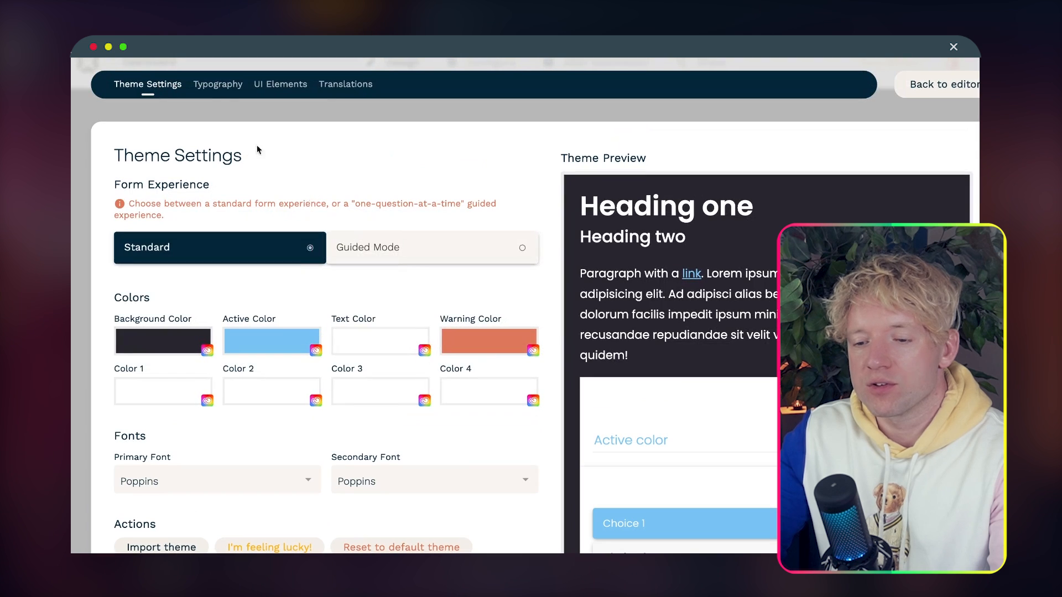
click(217, 84)
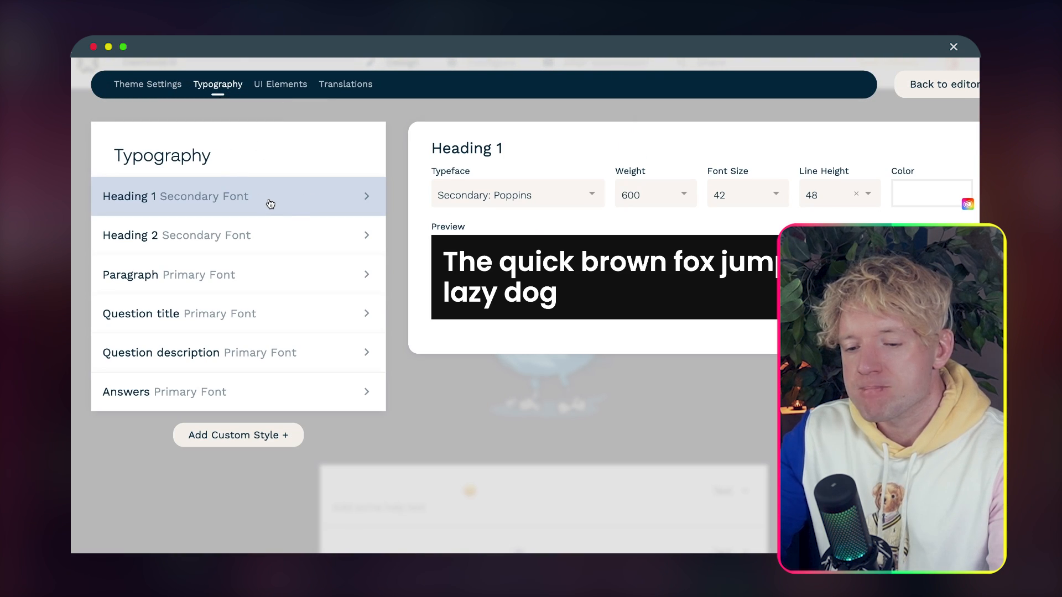
click(912, 196)
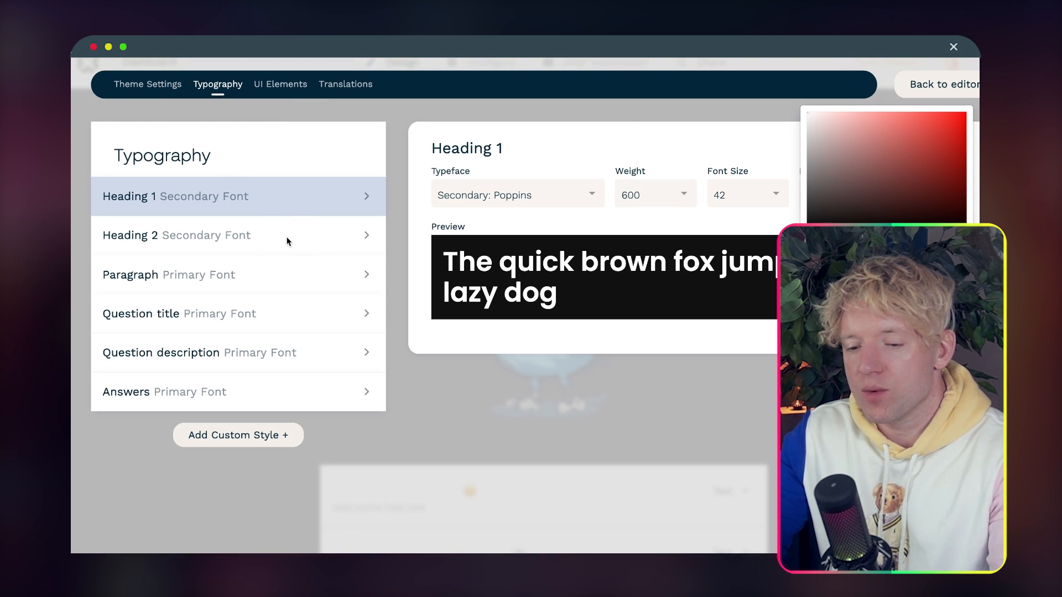
click(260, 239)
click(254, 239)
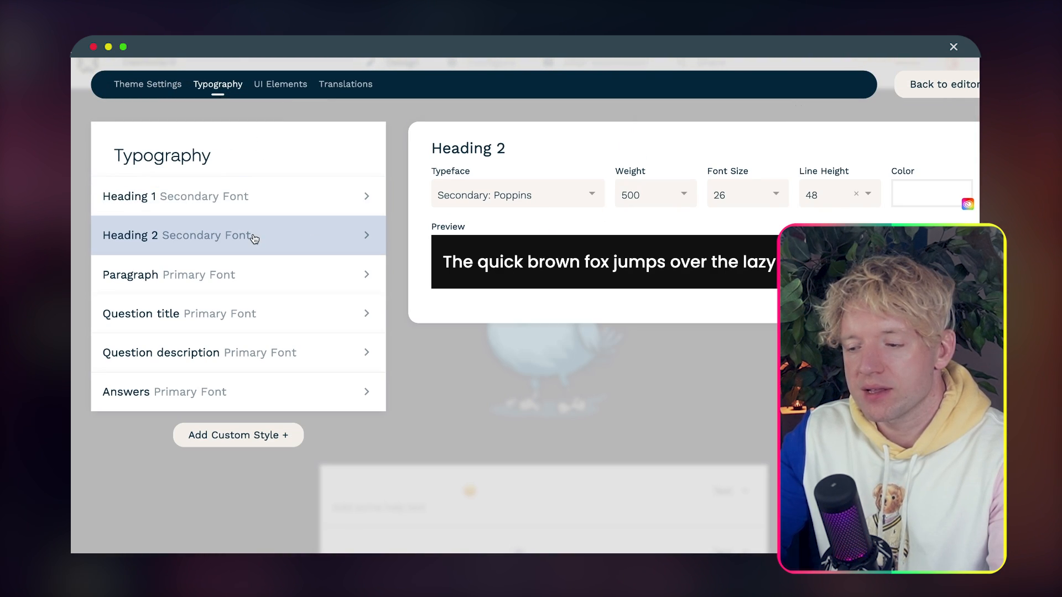
click(263, 277)
click(266, 311)
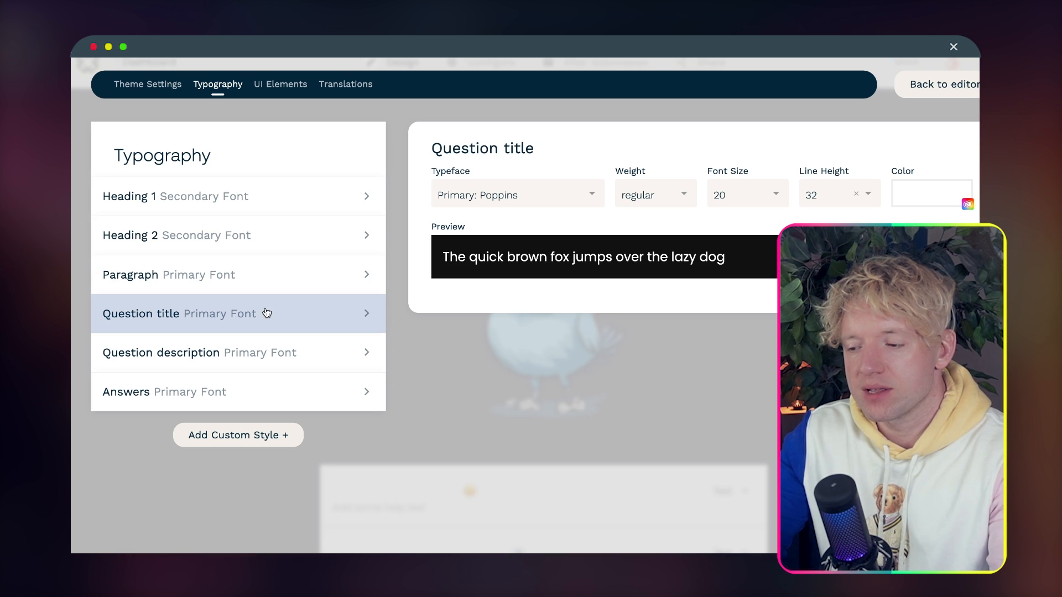
click(273, 351)
click(270, 387)
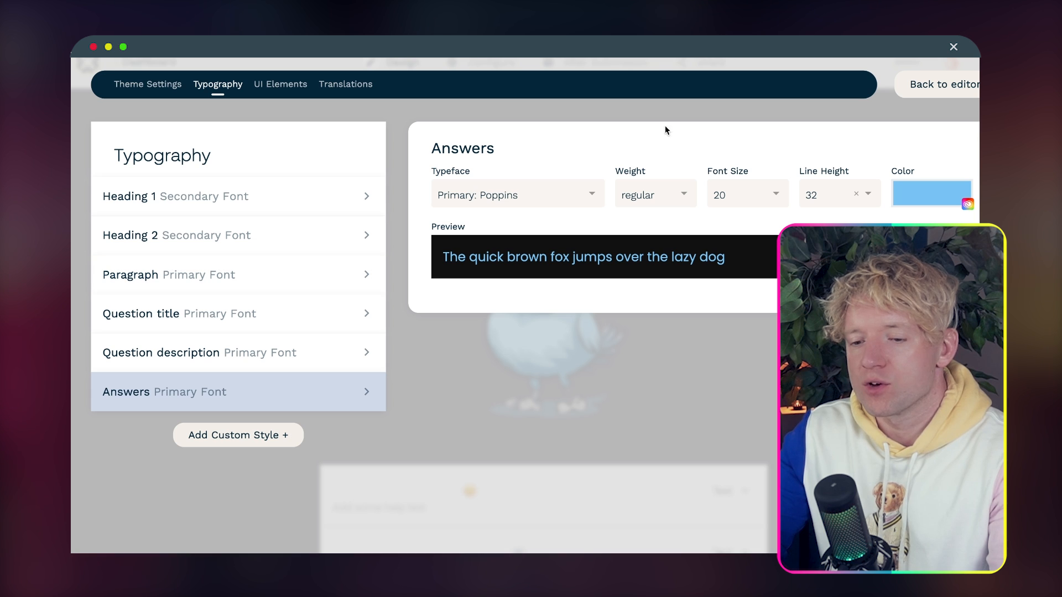
Return to the form editor and check how the question group looks with the new theme colors
click(942, 87)
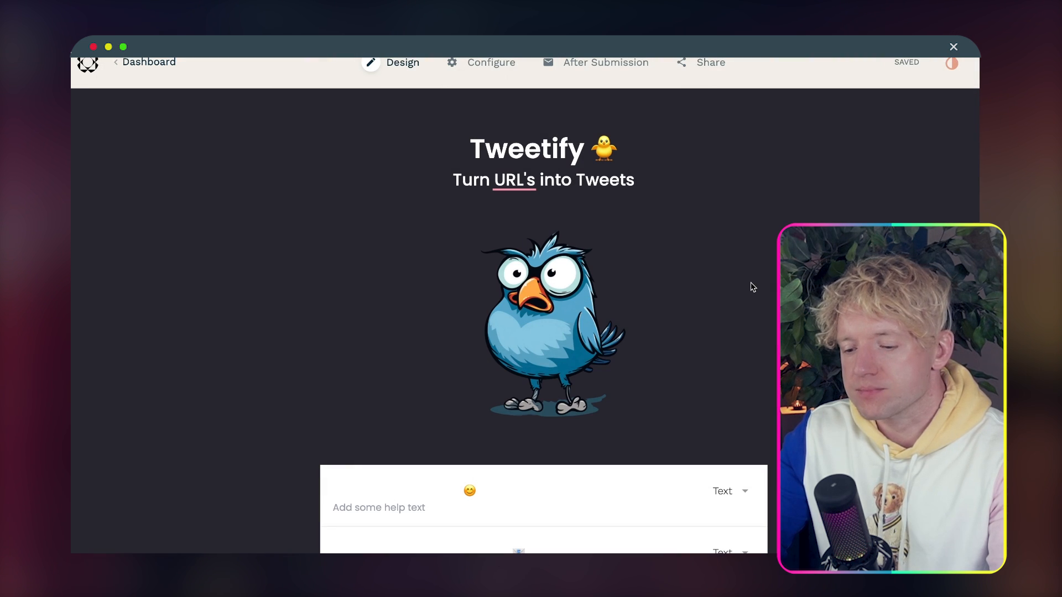
scroll(761, 338, down, 3)
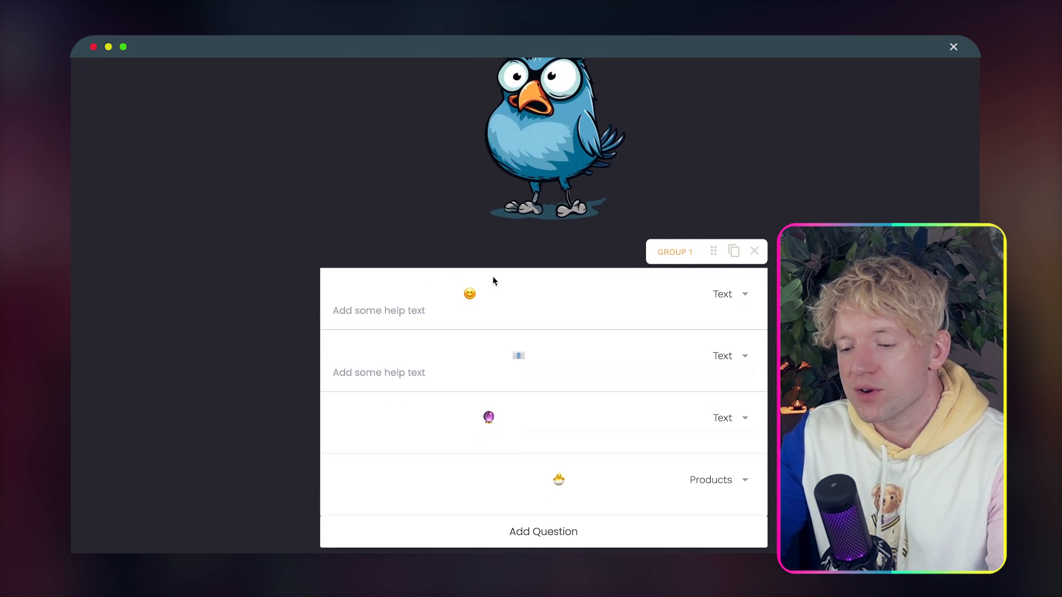
scroll(583, 243, up, 5)
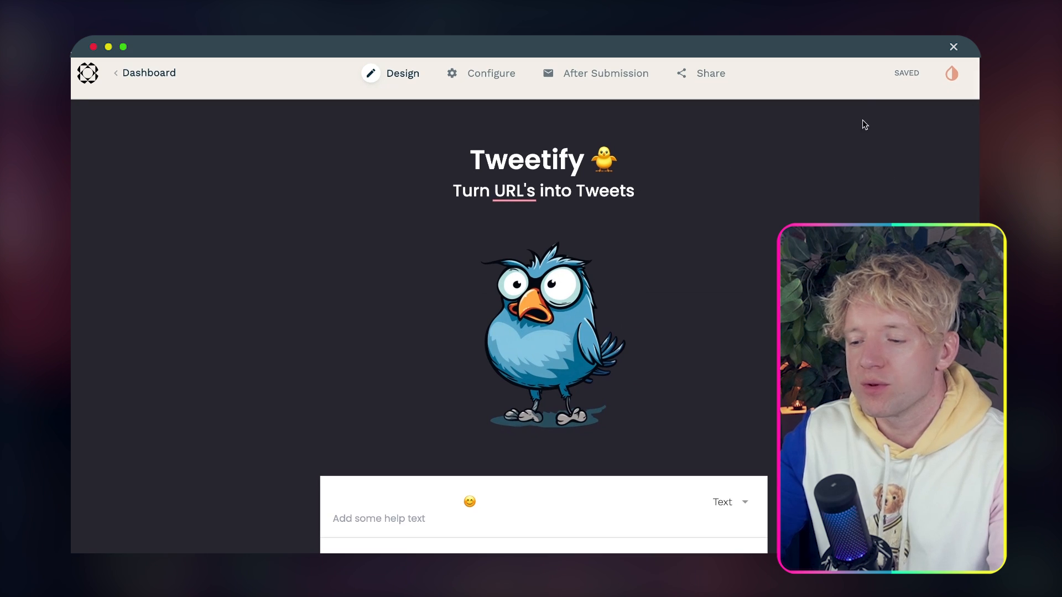
Reopen the form's theme settings and bring up the UI element options
click(951, 74)
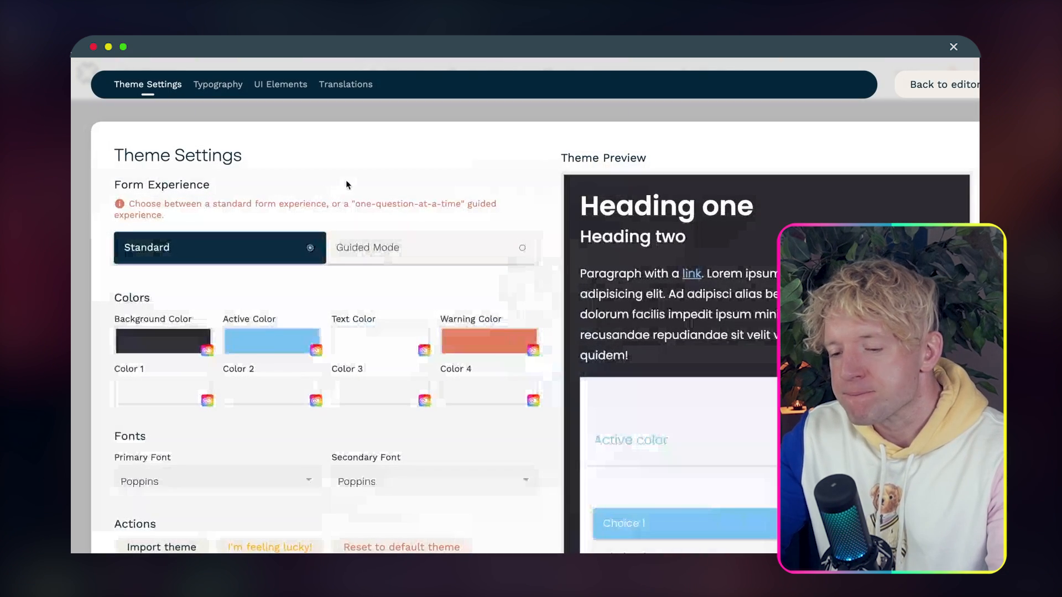
scroll(350, 260, down, 3)
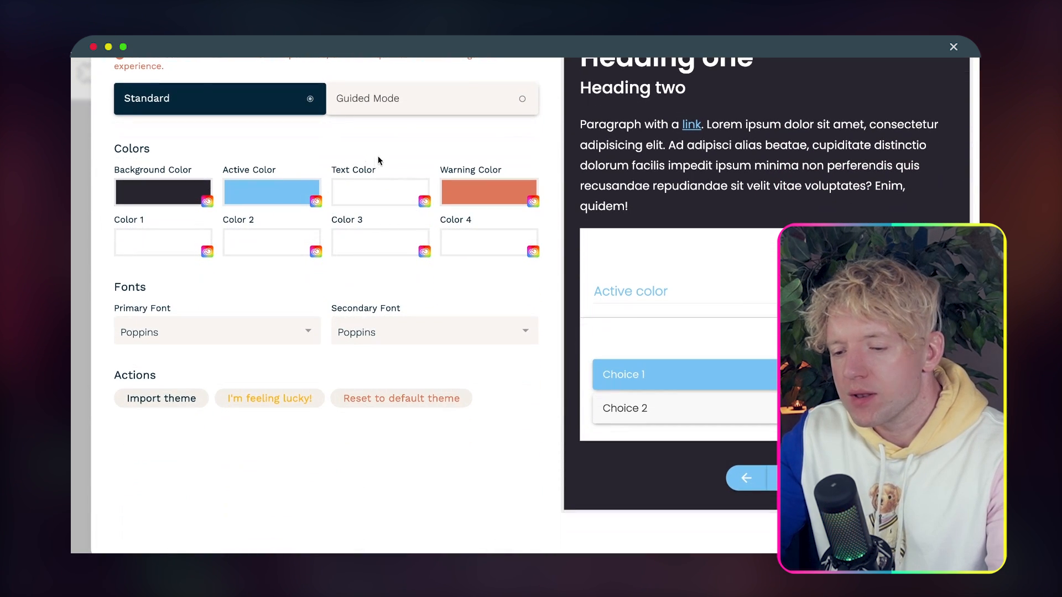
scroll(378, 160, up, 3)
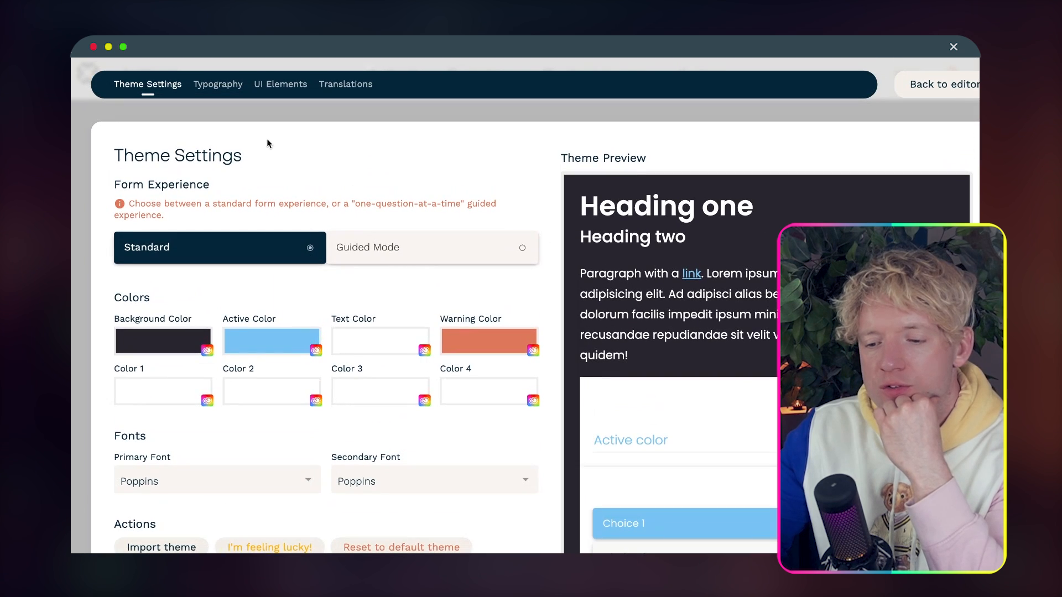
click(228, 93)
click(278, 88)
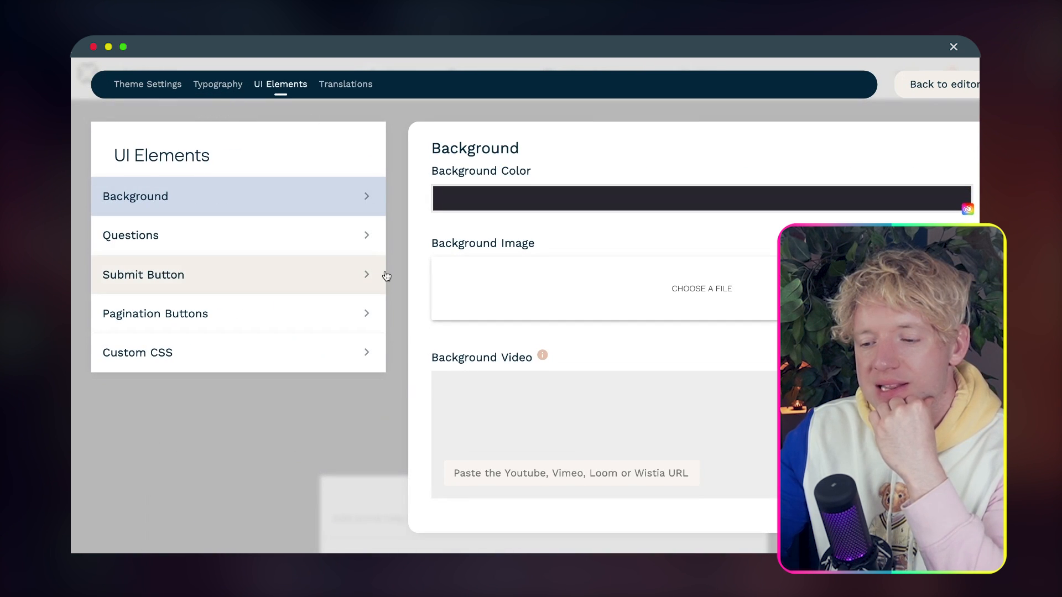
Try white, FFFFFF, as the form's background color and restore it to #28262F
scroll(443, 249, down, 1)
click(522, 198)
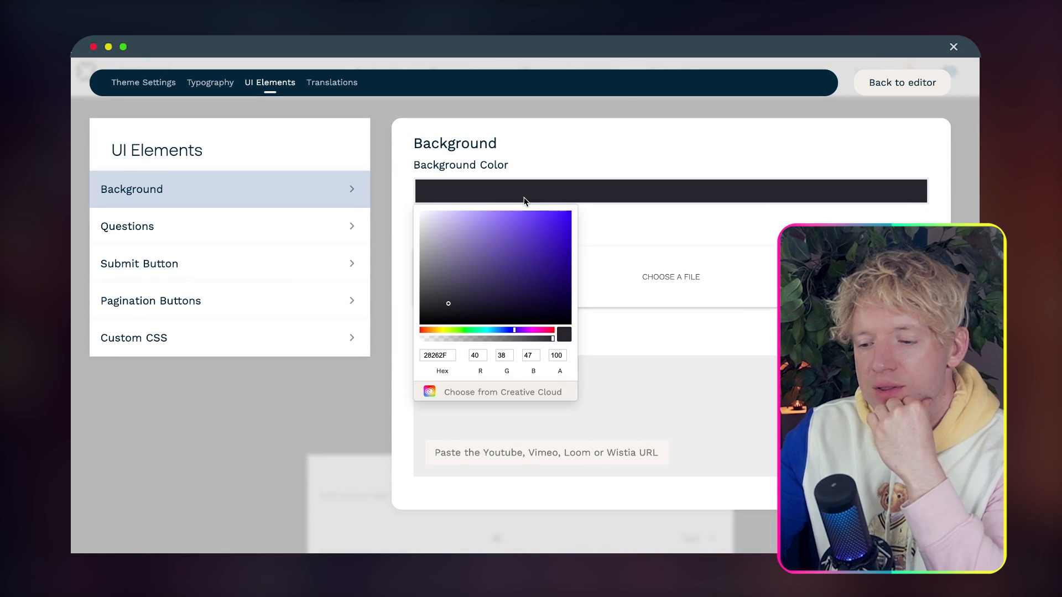
click(422, 213)
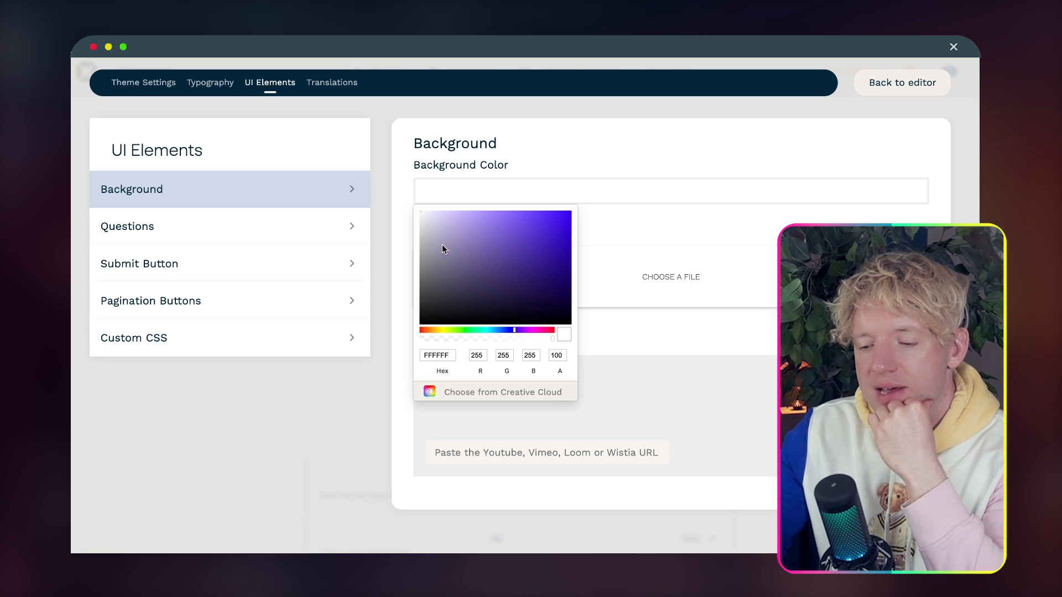
text(28262F)
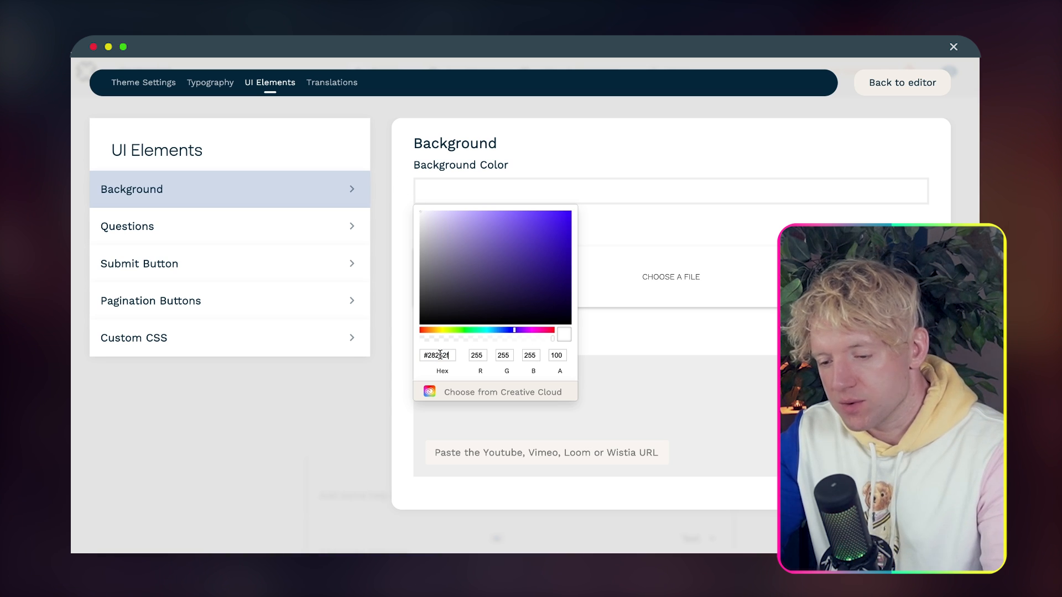
Open the UI element settings for the form's questions
click(230, 226)
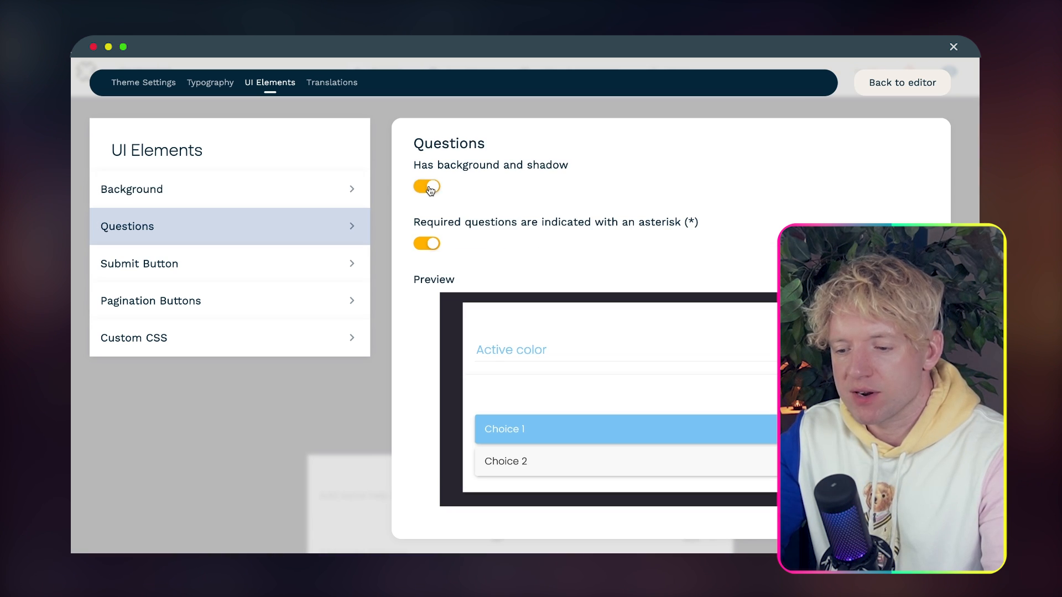
Turn off the background and shadow for the form's questions, return to the editor and save the form
click(428, 187)
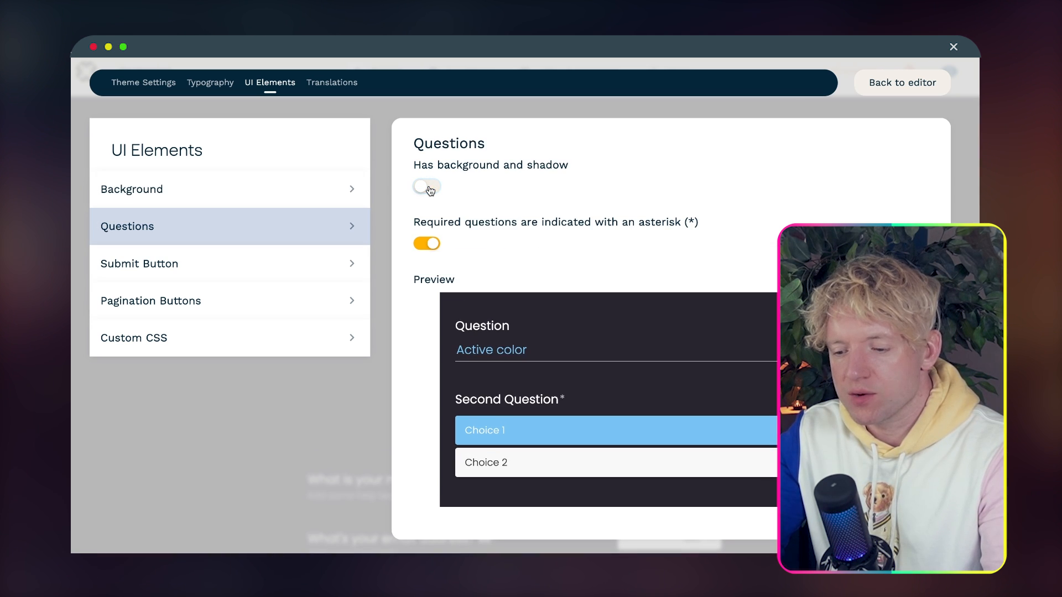
scroll(570, 233, down, 1)
scroll(570, 234, up, 1)
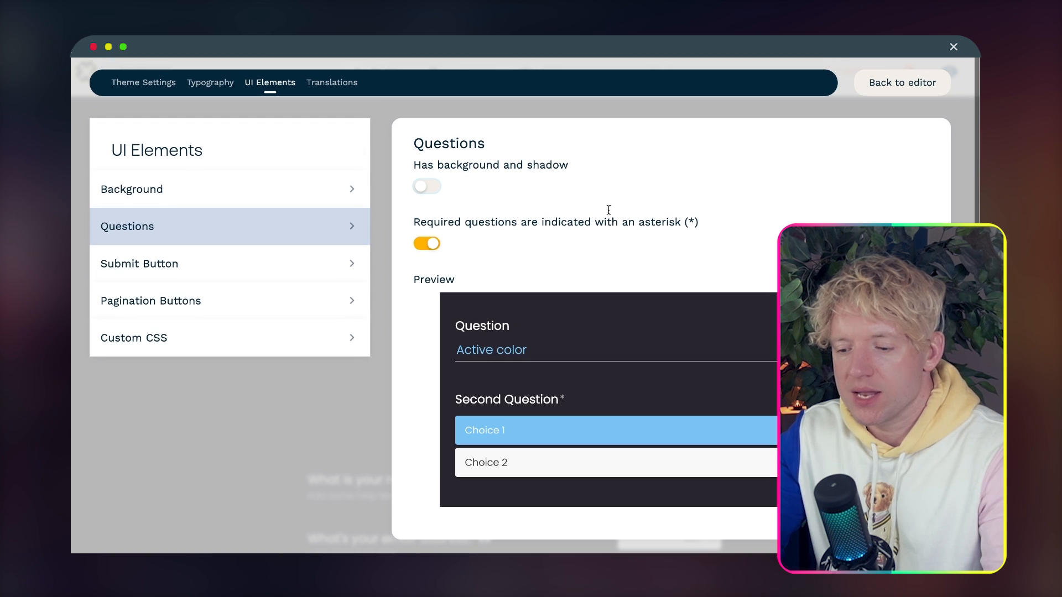
click(896, 82)
scroll(691, 237, down, 6)
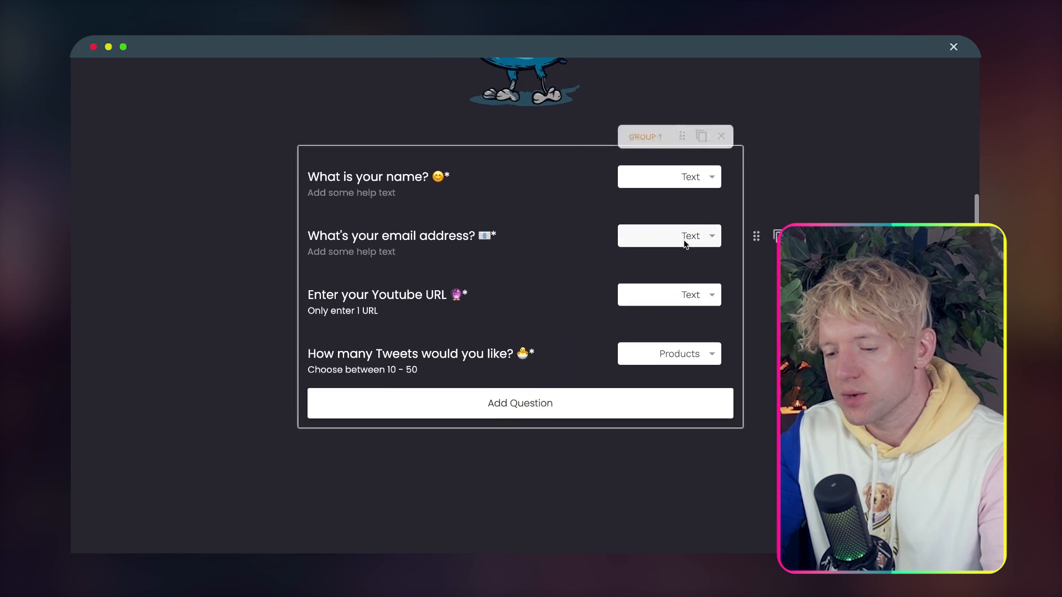
scroll(564, 270, up, 6)
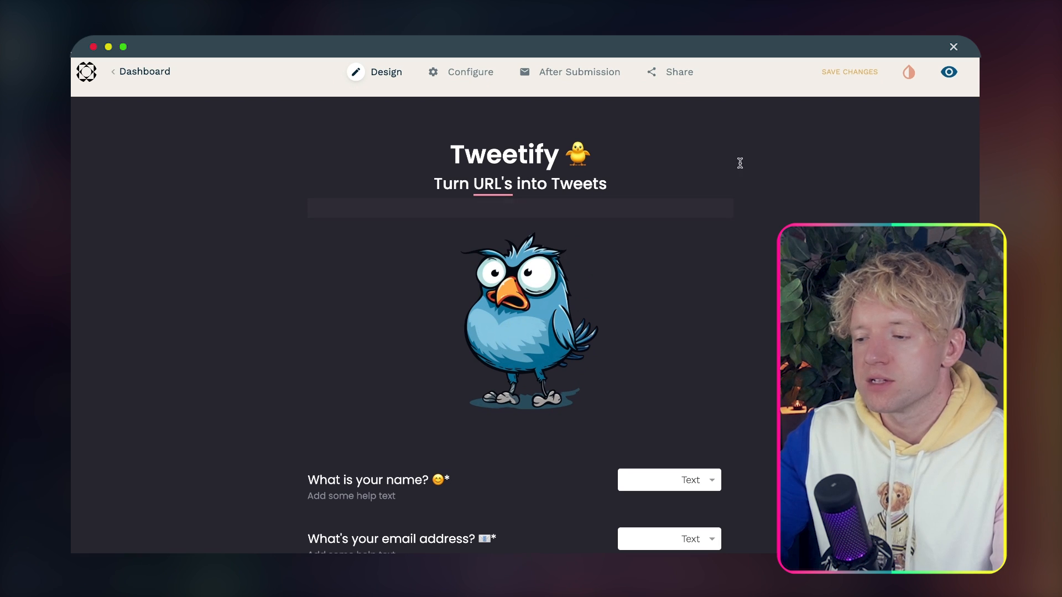
click(841, 73)
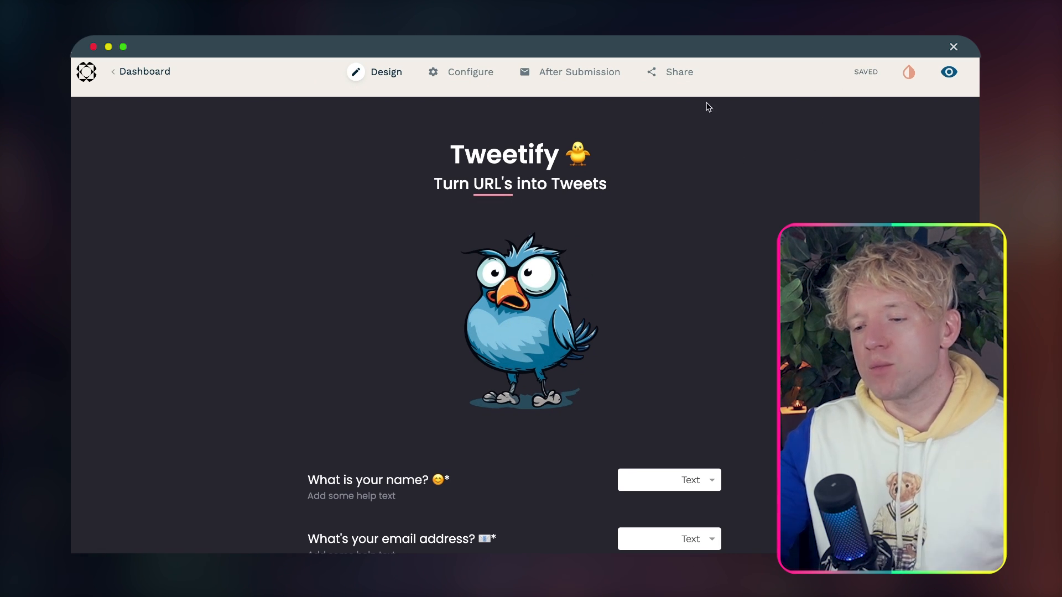
Open the form's share link and check the live form's questions and tweet package choices
click(679, 73)
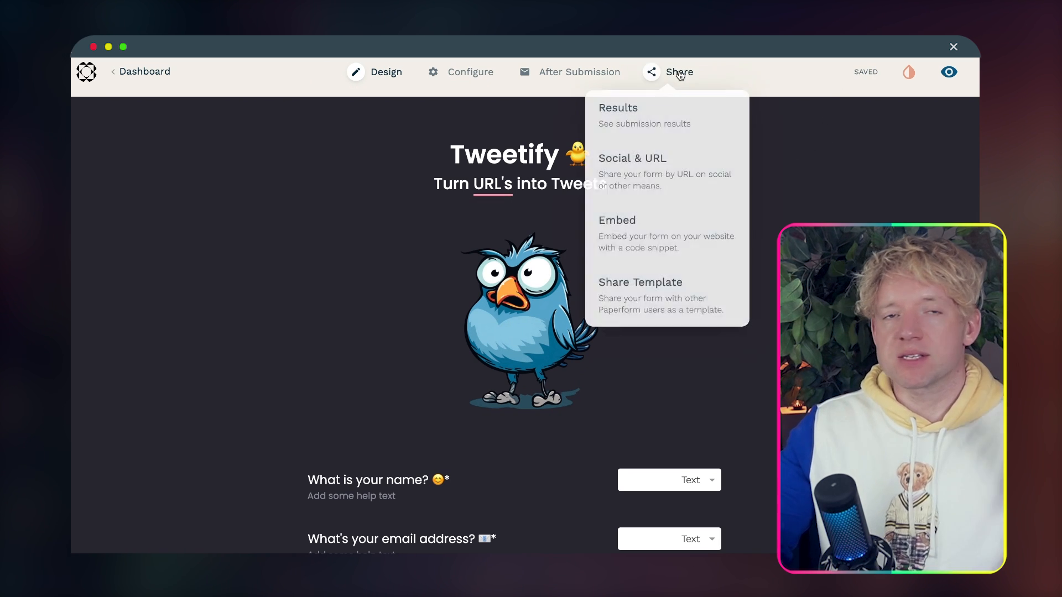
click(654, 182)
click(444, 250)
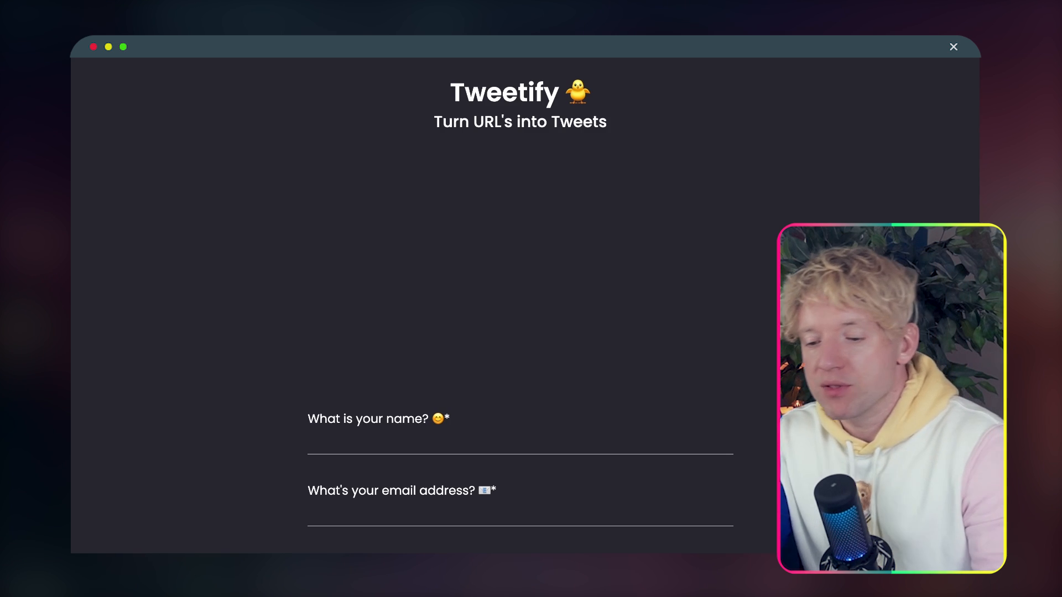
scroll(495, 211, down, 6)
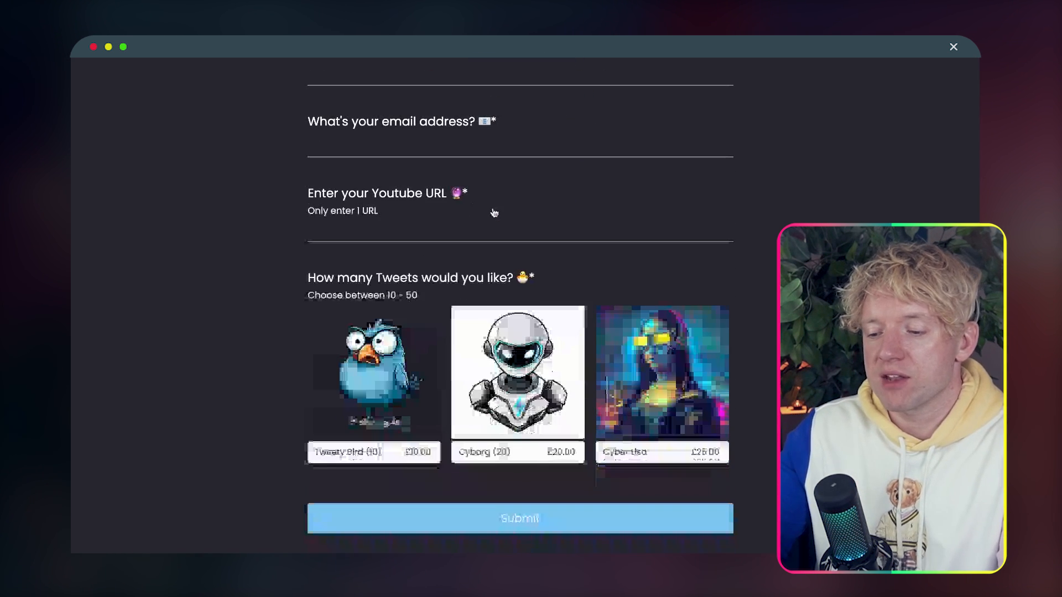
click(382, 310)
click(517, 310)
click(626, 304)
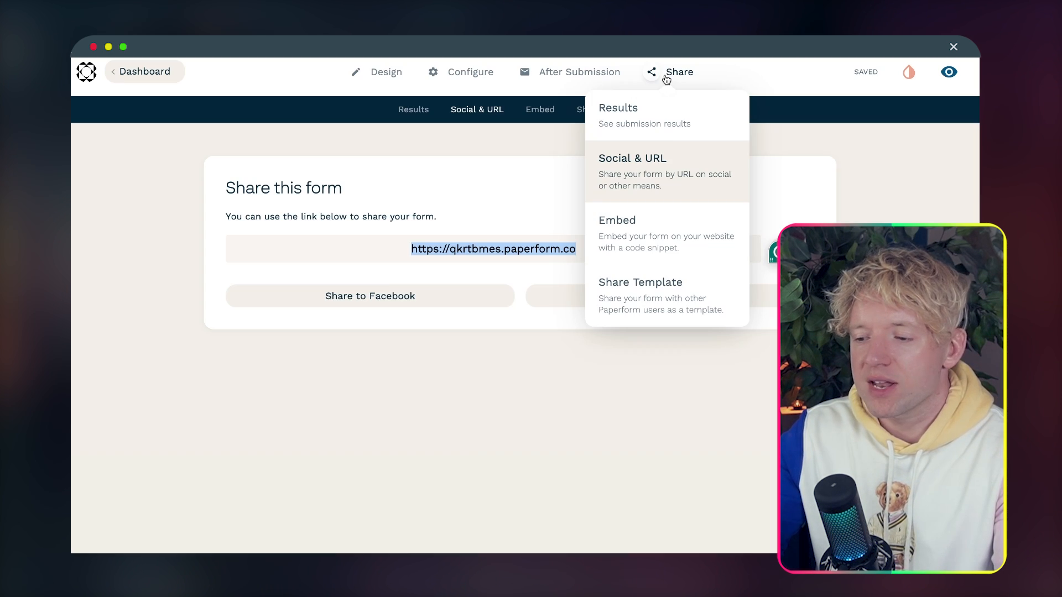
Open the form's embed options and select the whole inline embed code for copying
click(658, 245)
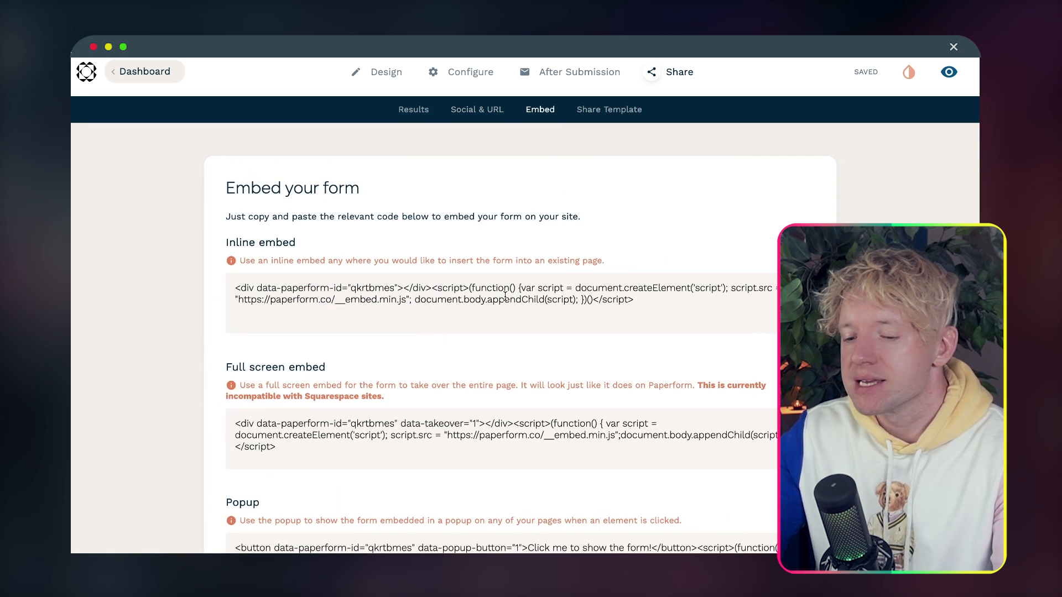
scroll(505, 297, down, 2)
click(524, 217)
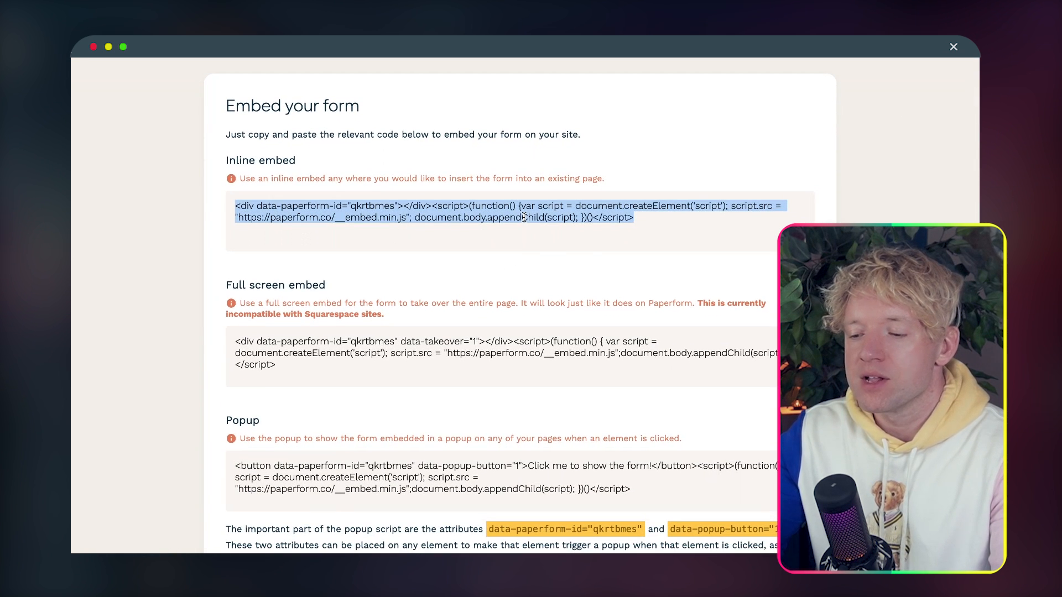
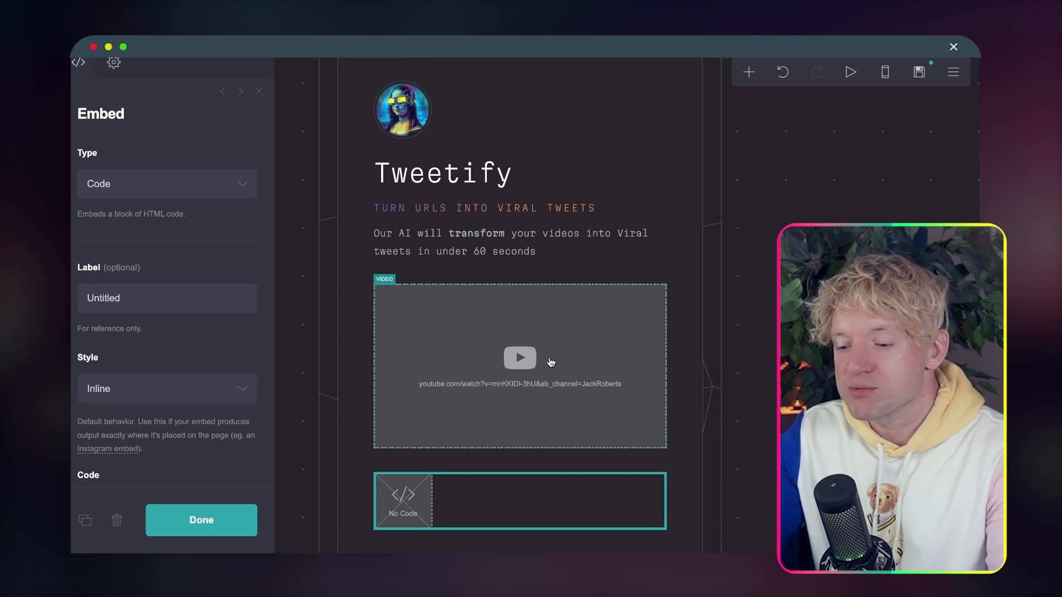
In the Carrd site, open the empty embed element below the video and label it Paperform
scroll(551, 362, down, 3)
key(Escape)
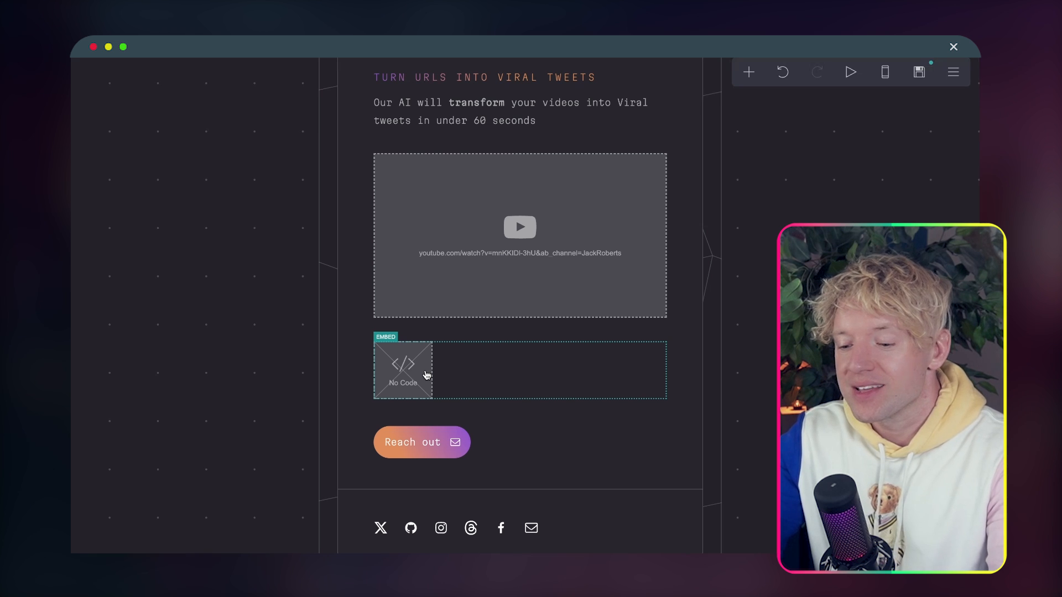
click(426, 375)
scroll(155, 290, down, 2)
text(Pap)
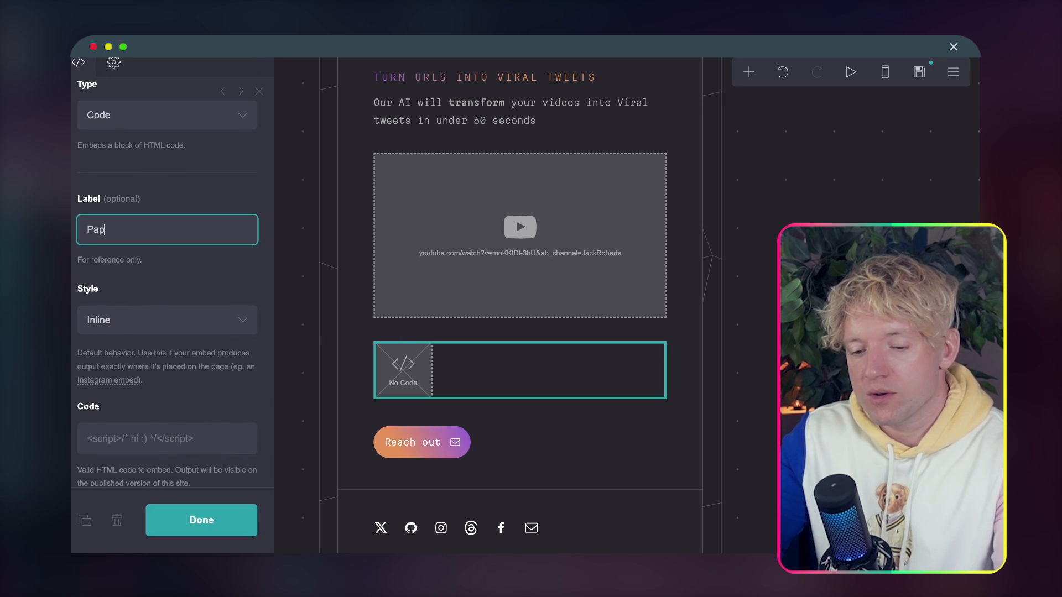
text(er)
scroll(157, 318, down, 5)
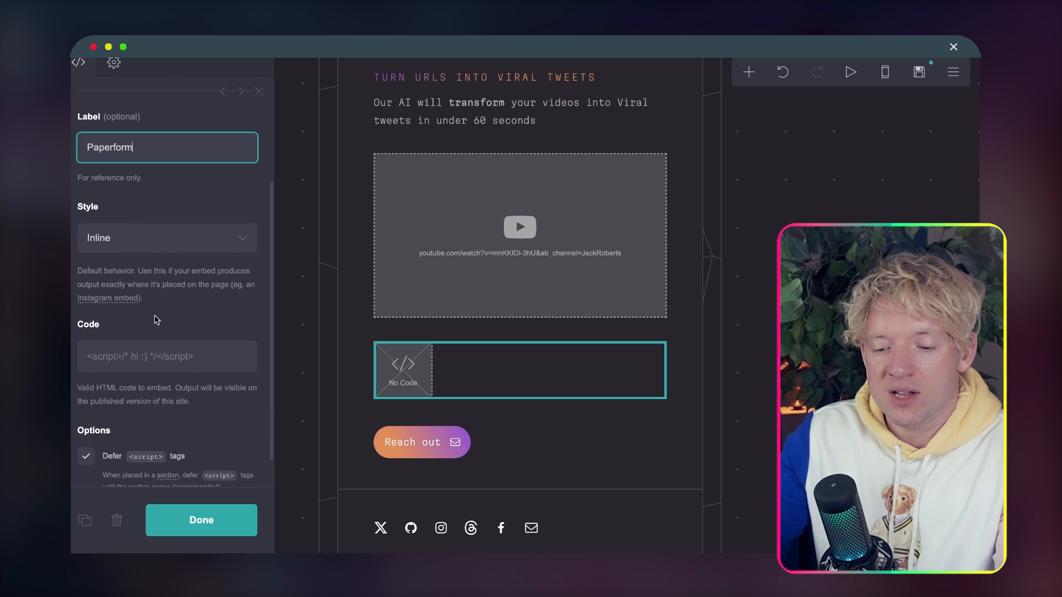
Insert the form's inline embed code into the Paperform embed element and finish editing it
click(151, 360)
text(<div data-paperform-id="qkrtbmes"></div><script>(function() {var script = document.createElement('script'); script.src = "https://paperform.co/__embed.min.js"; document.body.appendChild(script); })()</script>)
scroll(196, 304, down, 5)
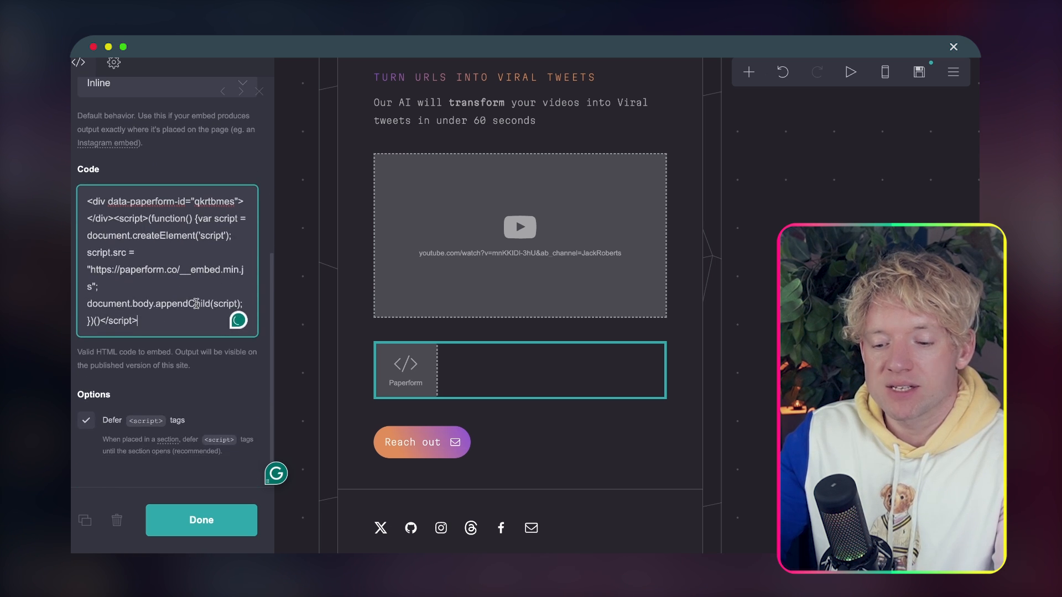
click(202, 520)
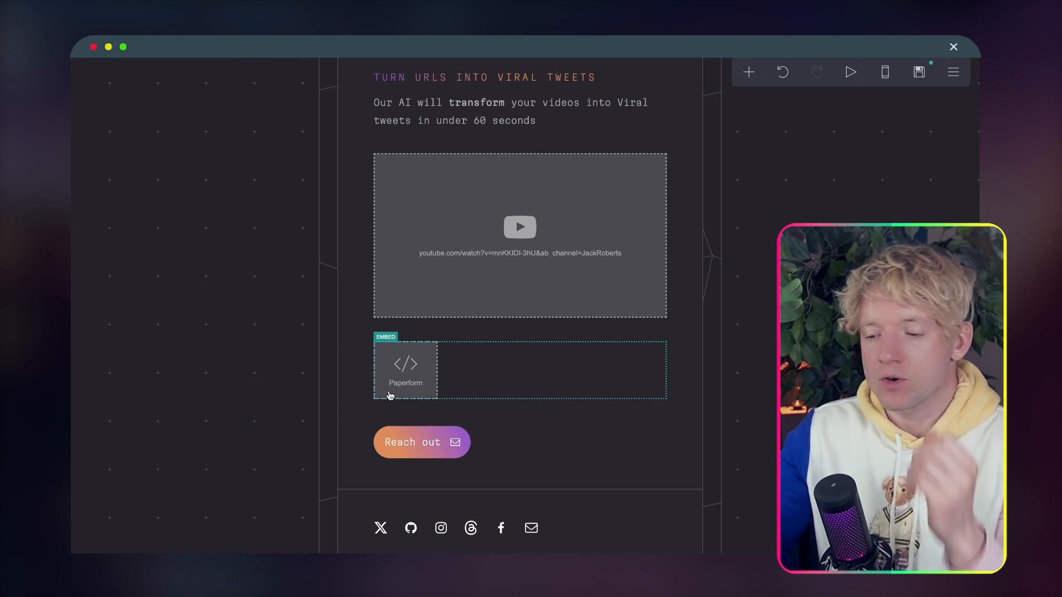
Start publishing the site with the title "Tweetify 2.0" and the description "turn videos into tweets"
scroll(390, 396, up, 3)
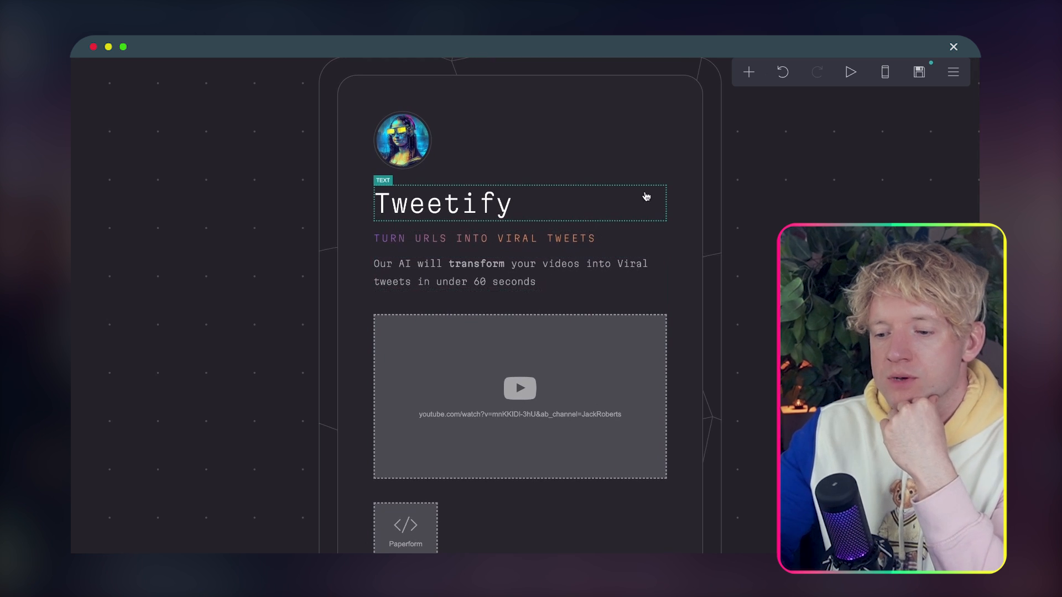
click(918, 73)
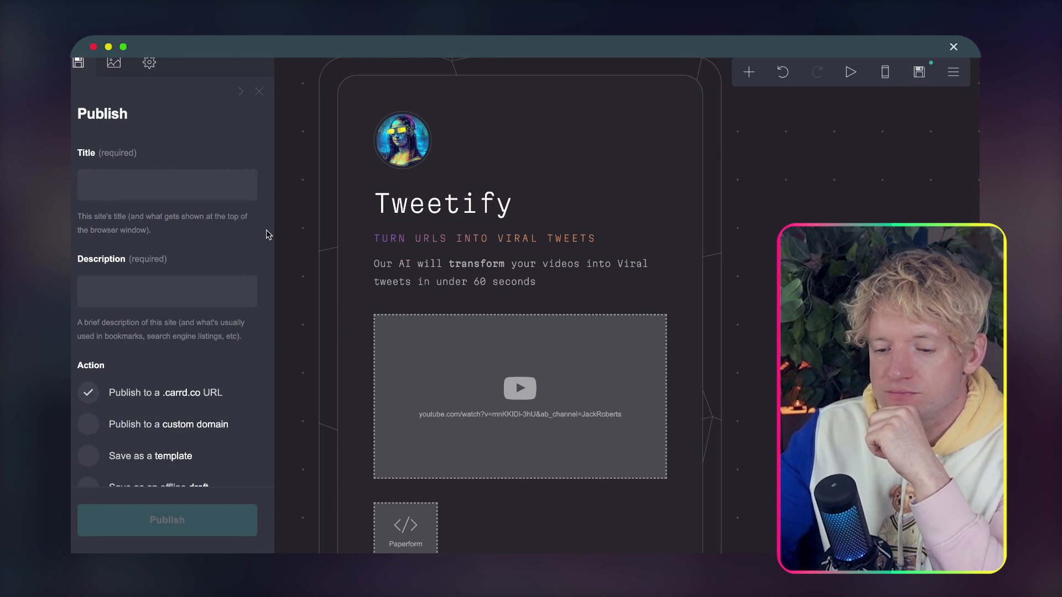
click(159, 188)
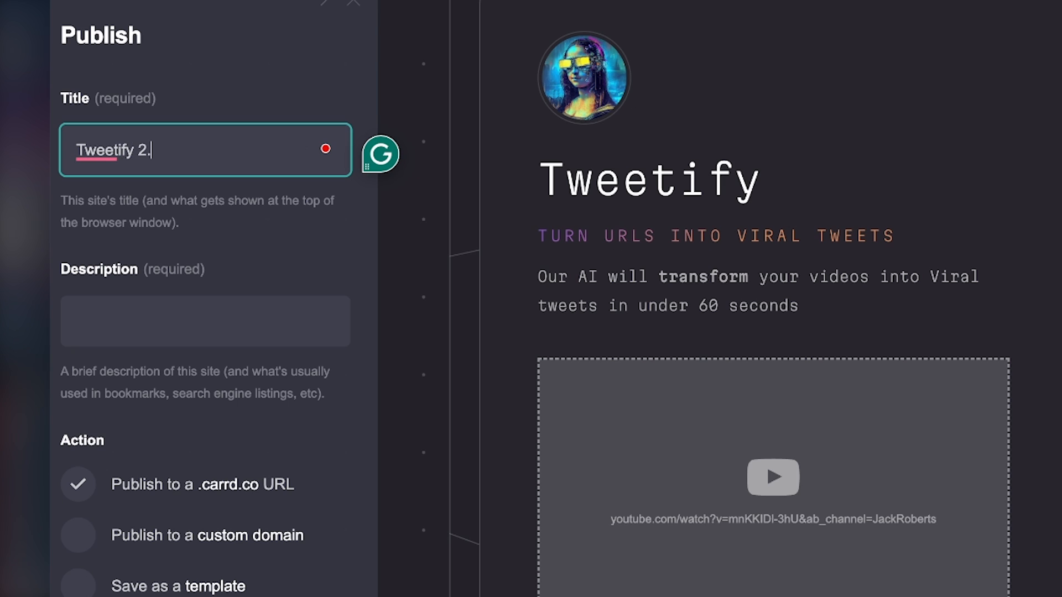
click(77, 321)
text(t)
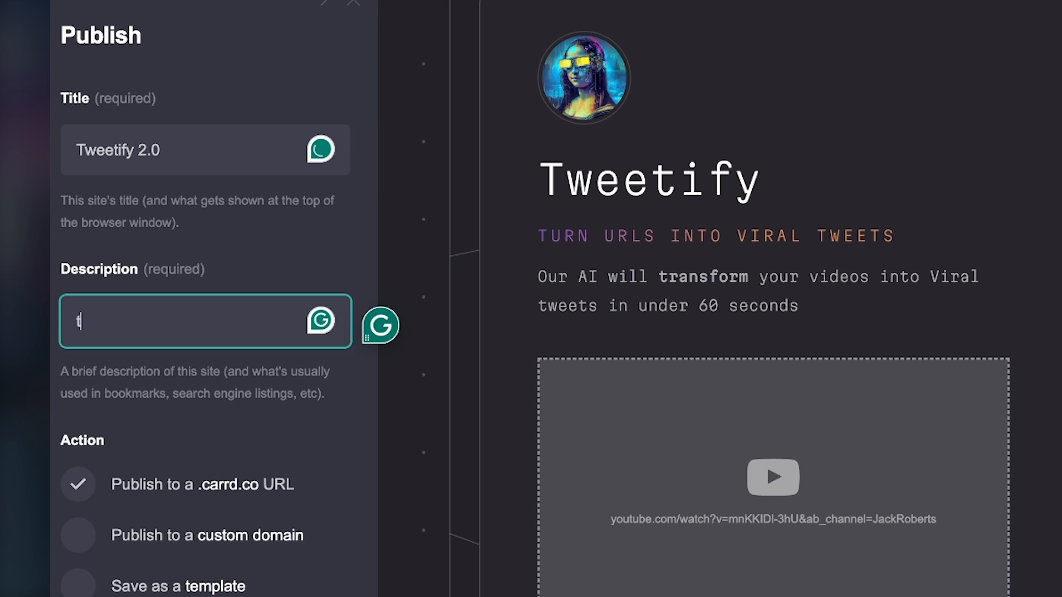
text(urn videos int)
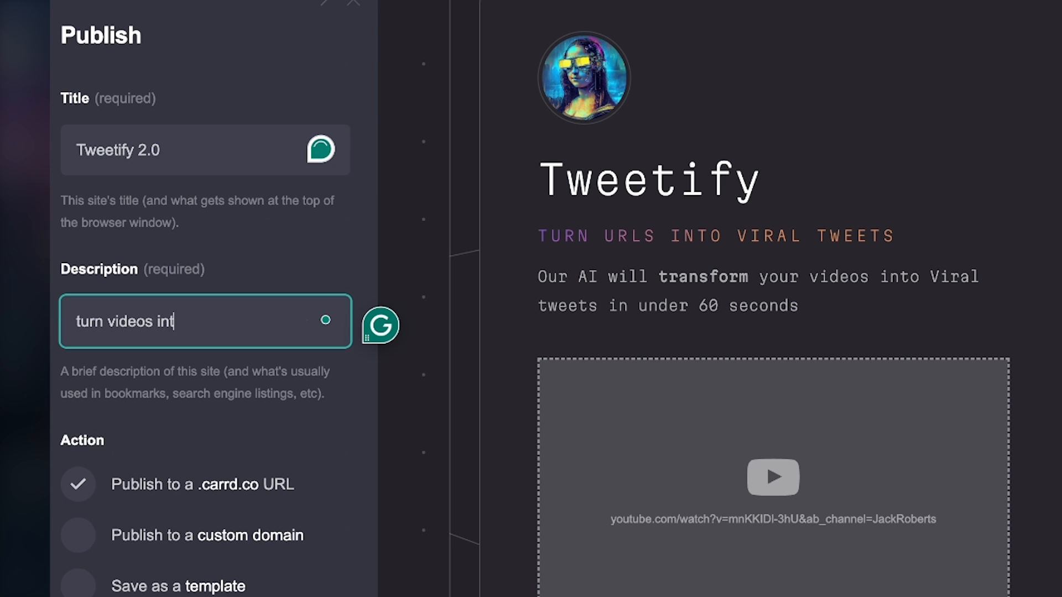
text(o tweets)
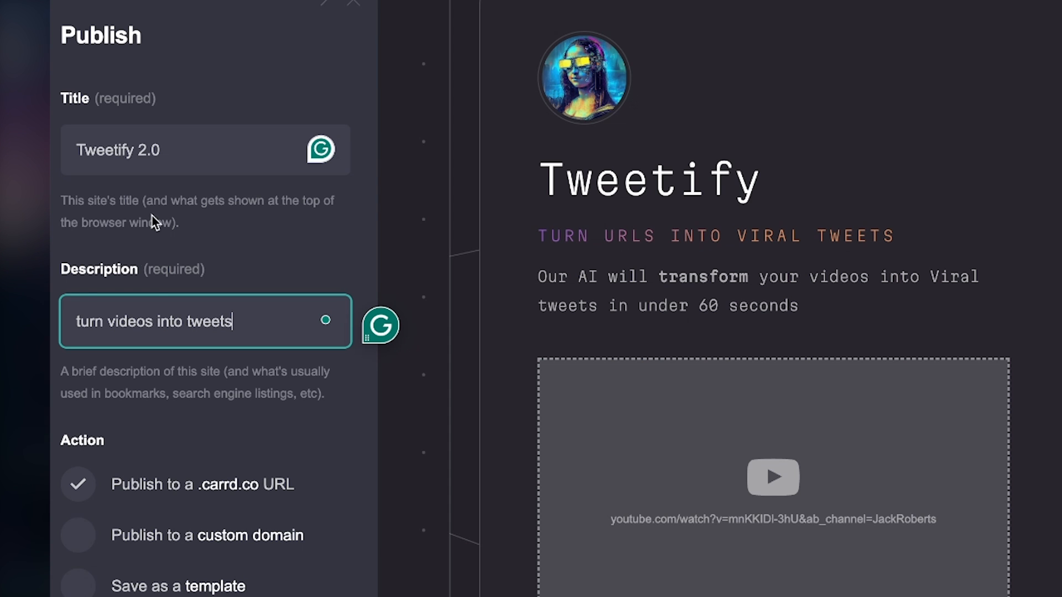
Publish the site to a .carrd.co URL under the name tweetifyyy20
scroll(151, 214, down, 3)
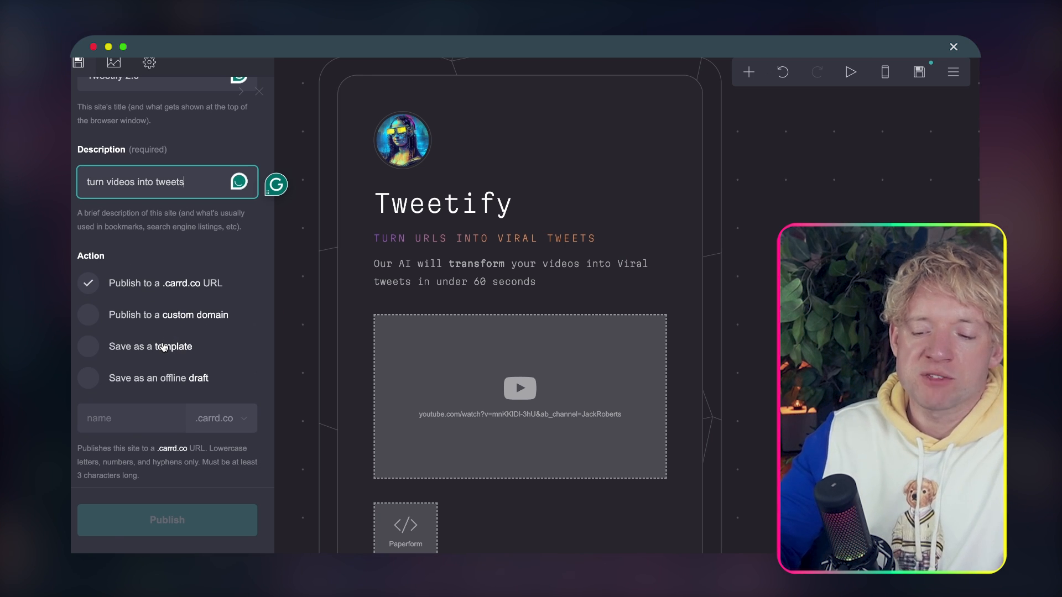
click(100, 350)
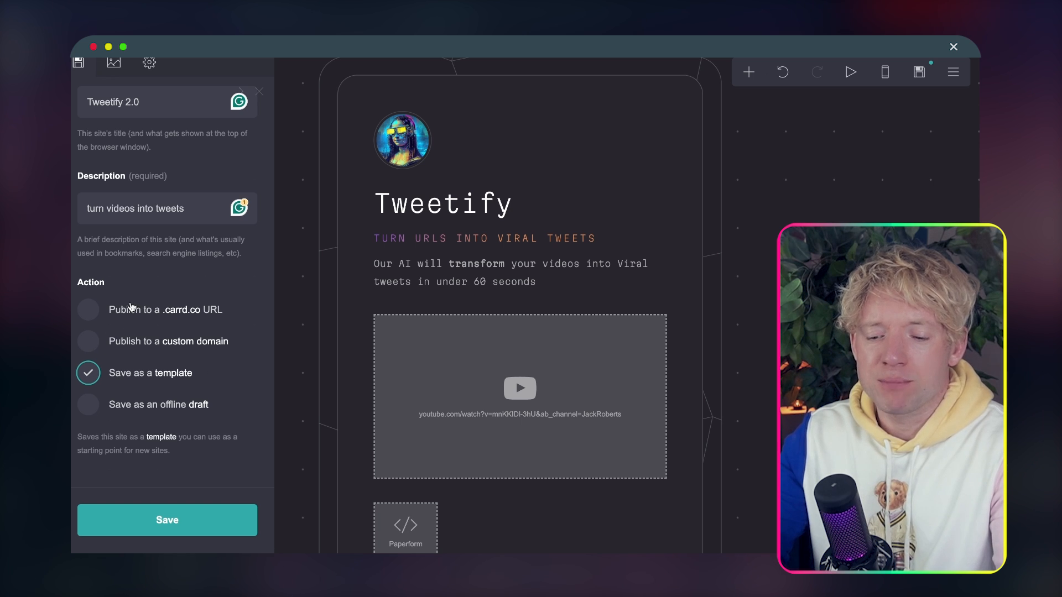
click(96, 304)
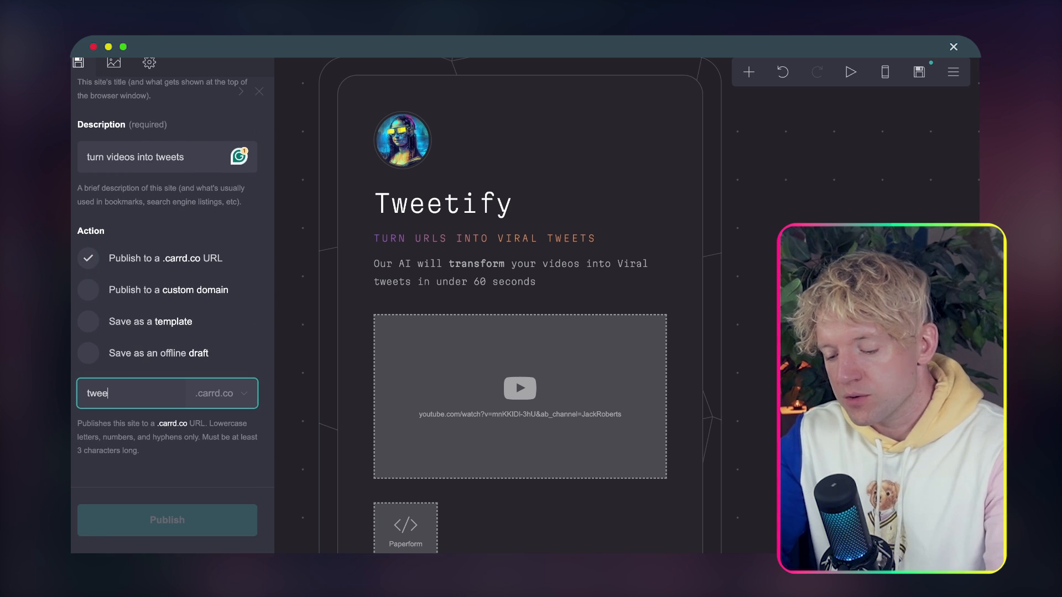
text(tweet)
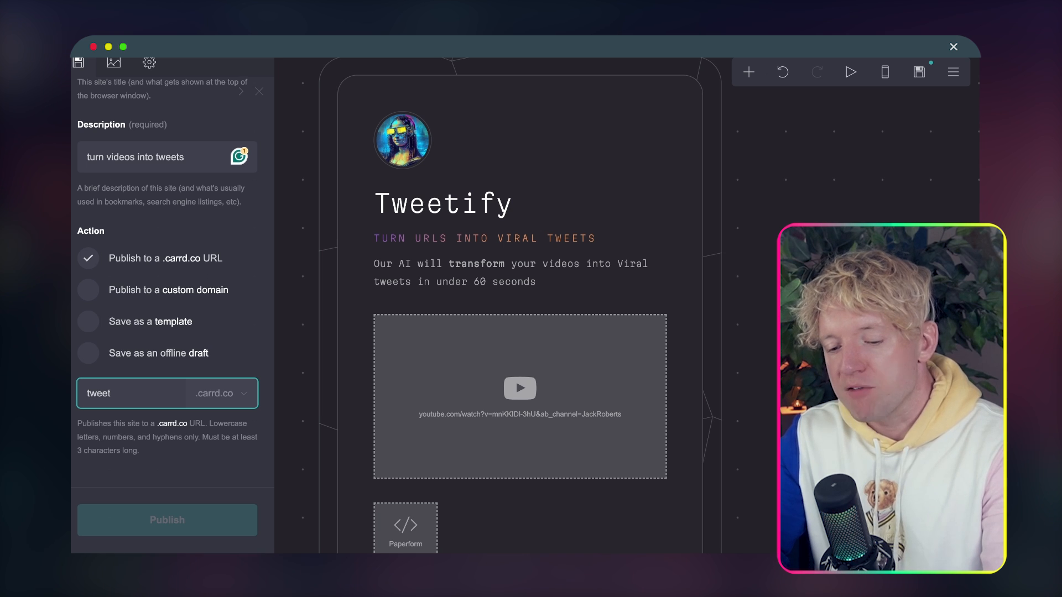
text(ifyyy)
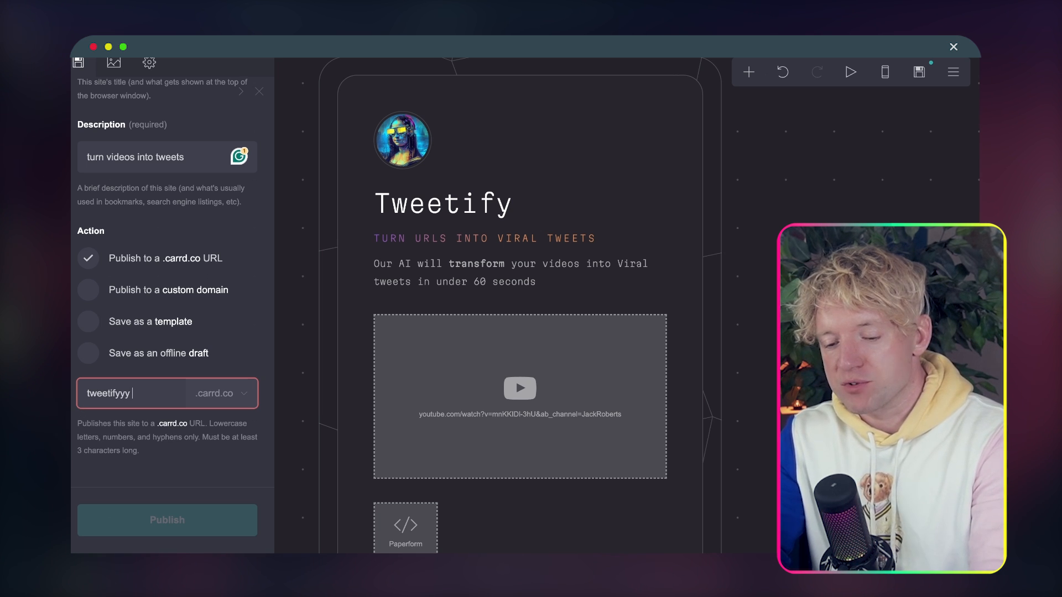
text(20)
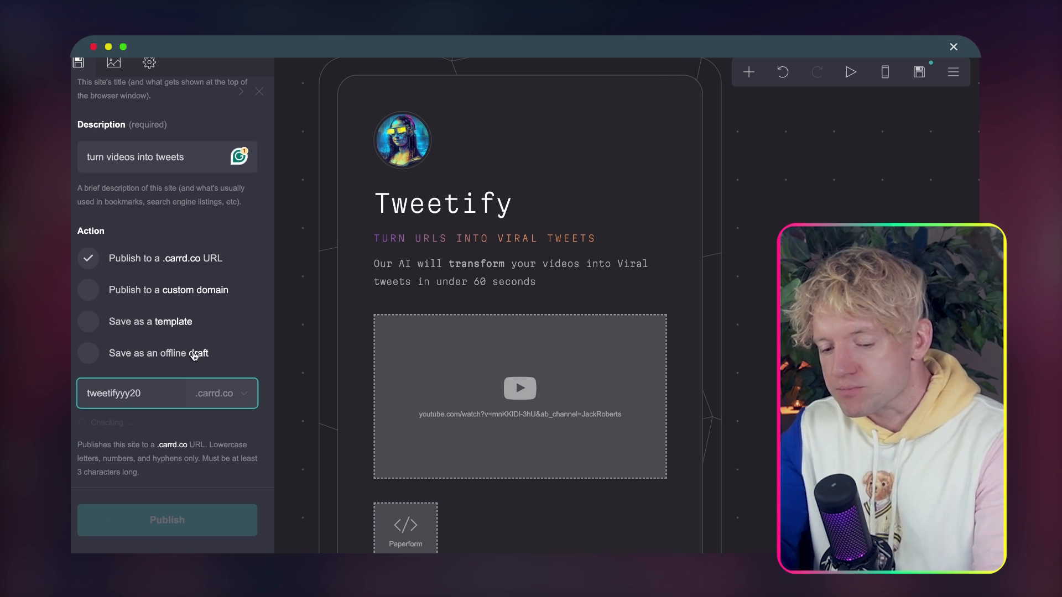
scroll(187, 424, down, 1)
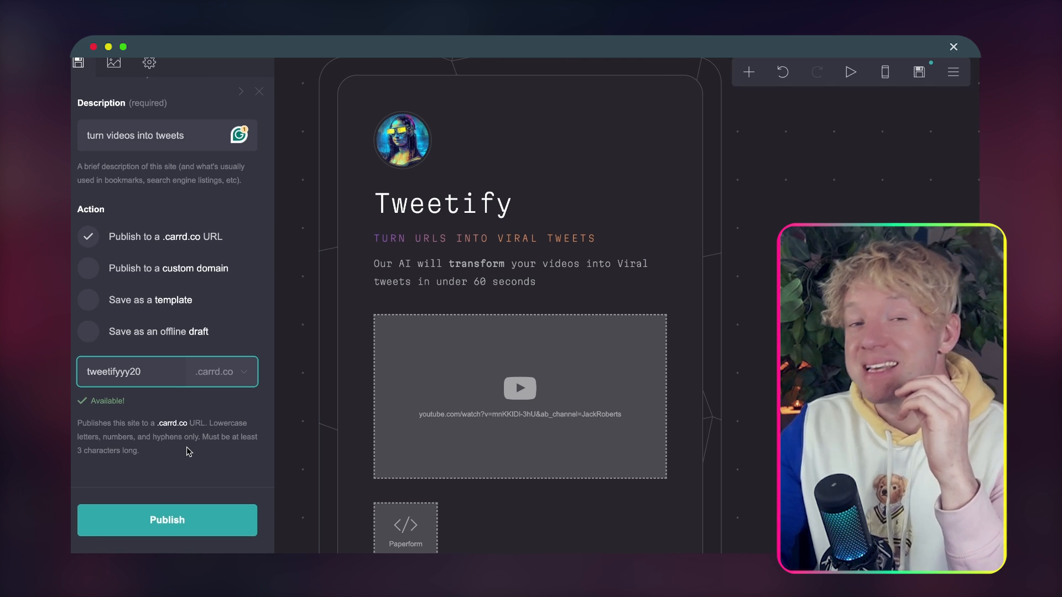
click(169, 522)
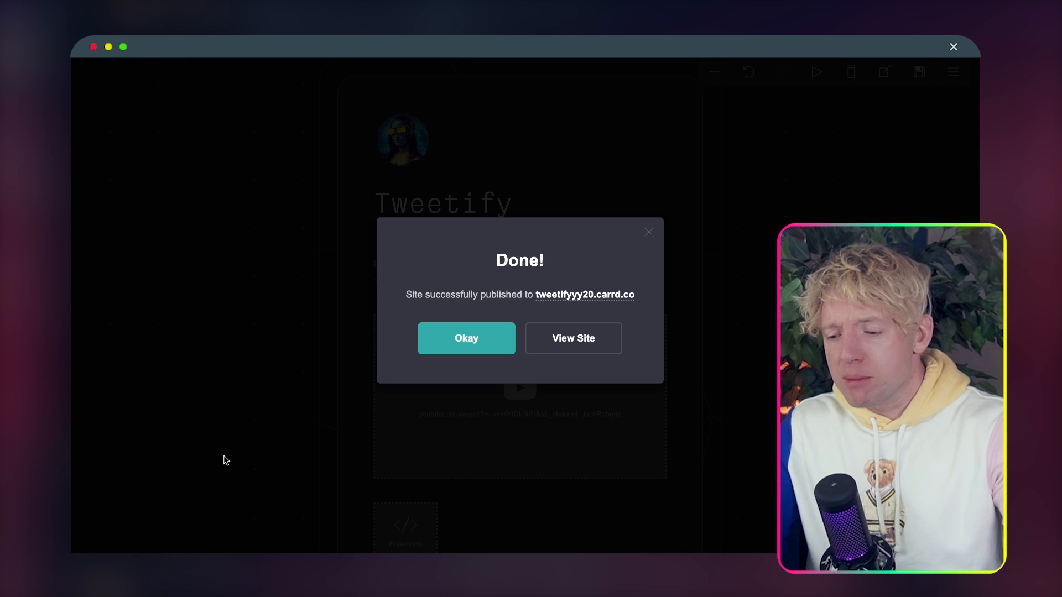
Open the published site and review its heading text, video and embedded form
click(562, 295)
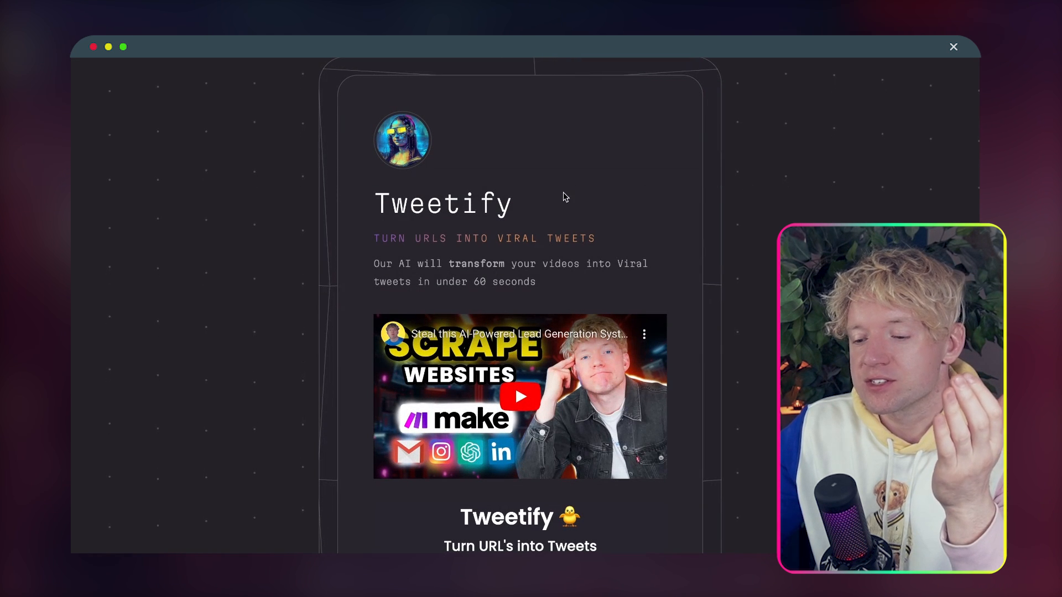
drag(595, 237, 497, 238)
drag(547, 276, 535, 275)
scroll(547, 277, down, 1)
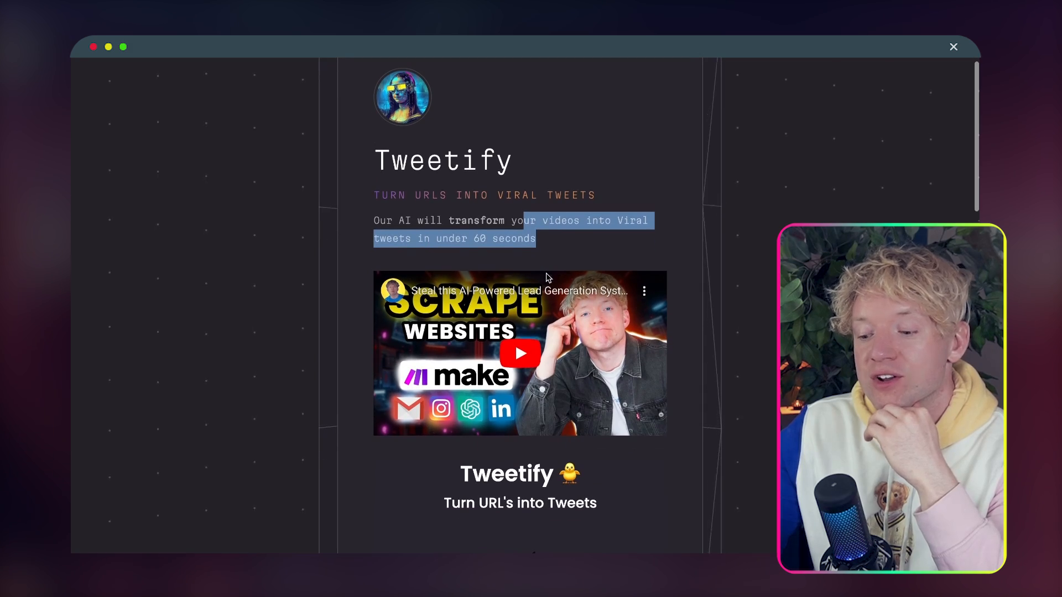
scroll(697, 242, down, 5)
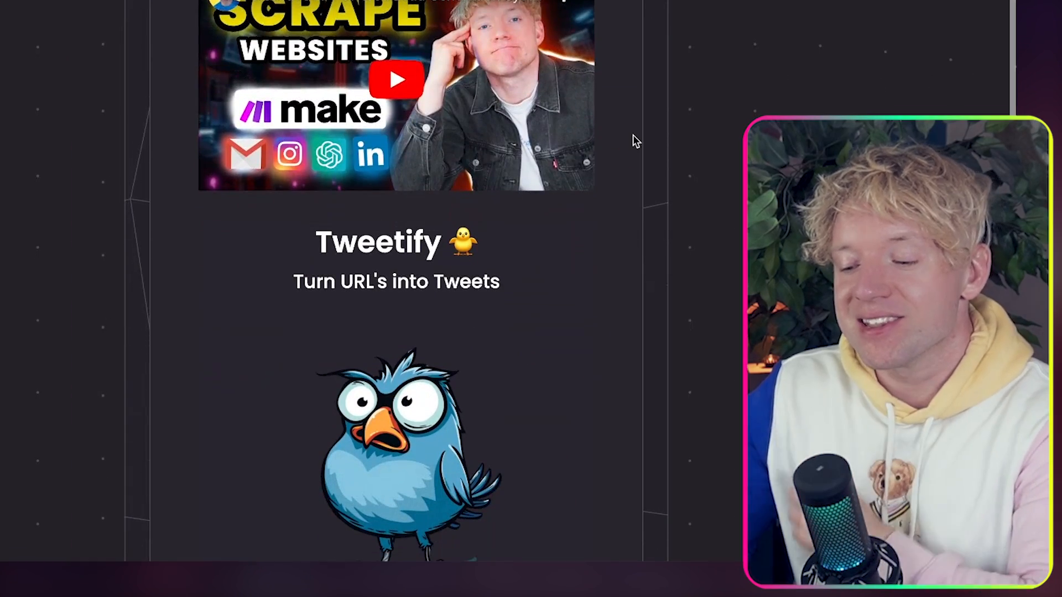
scroll(633, 136, down, 3)
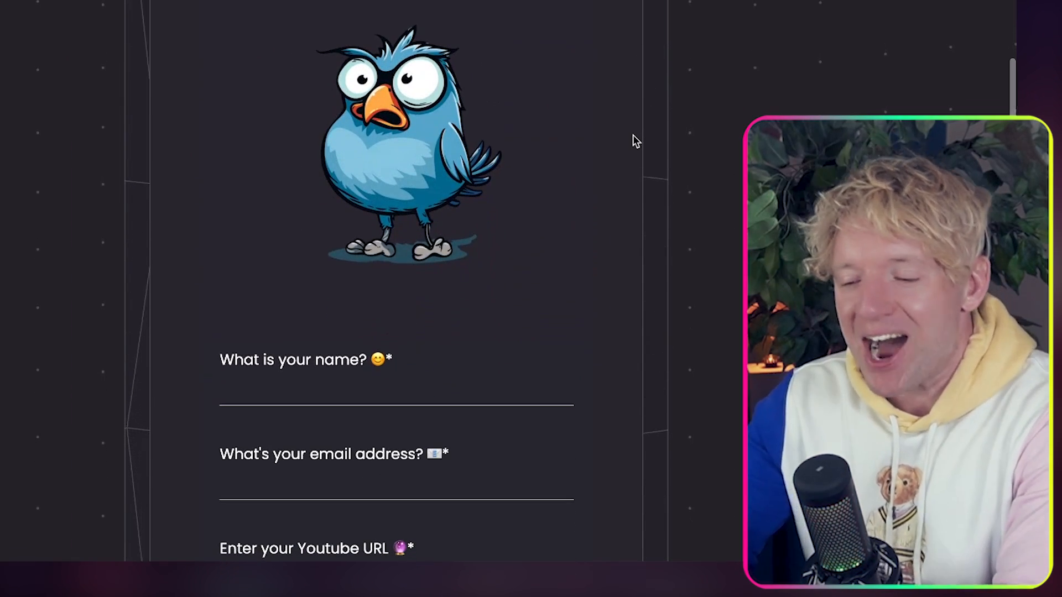
Review the embedded form's questions, tweet package options and Submit area on the published page
scroll(633, 136, down, 4)
scroll(633, 136, down, 10)
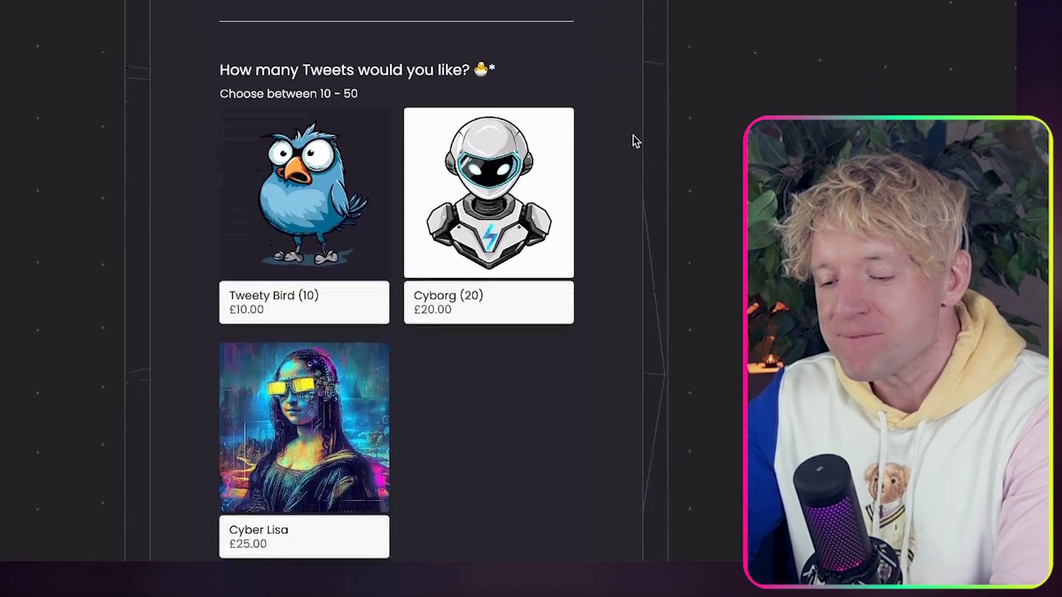
scroll(635, 141, up, 20)
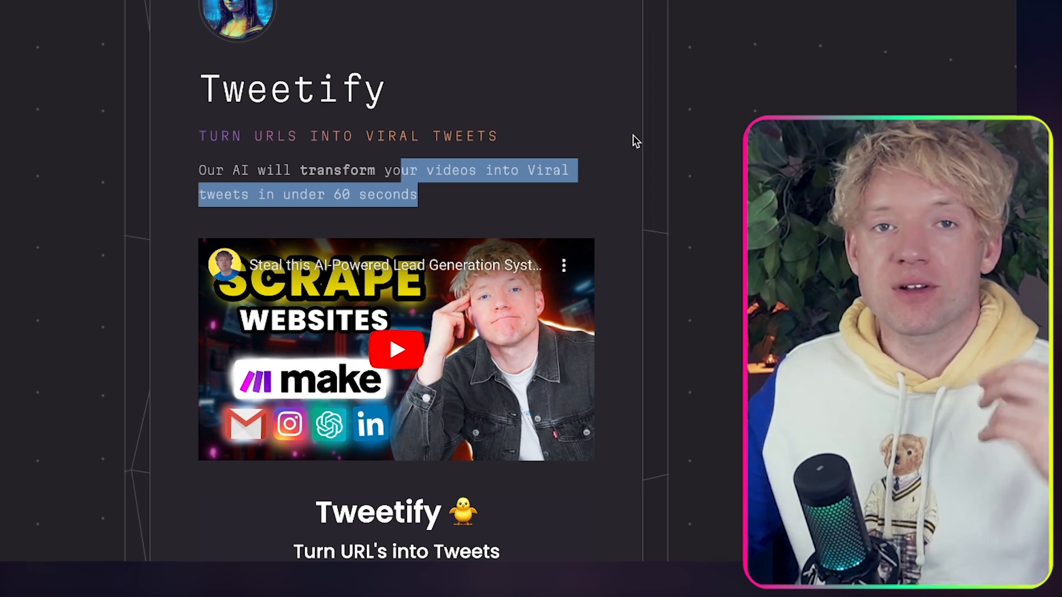
scroll(635, 141, down, 15)
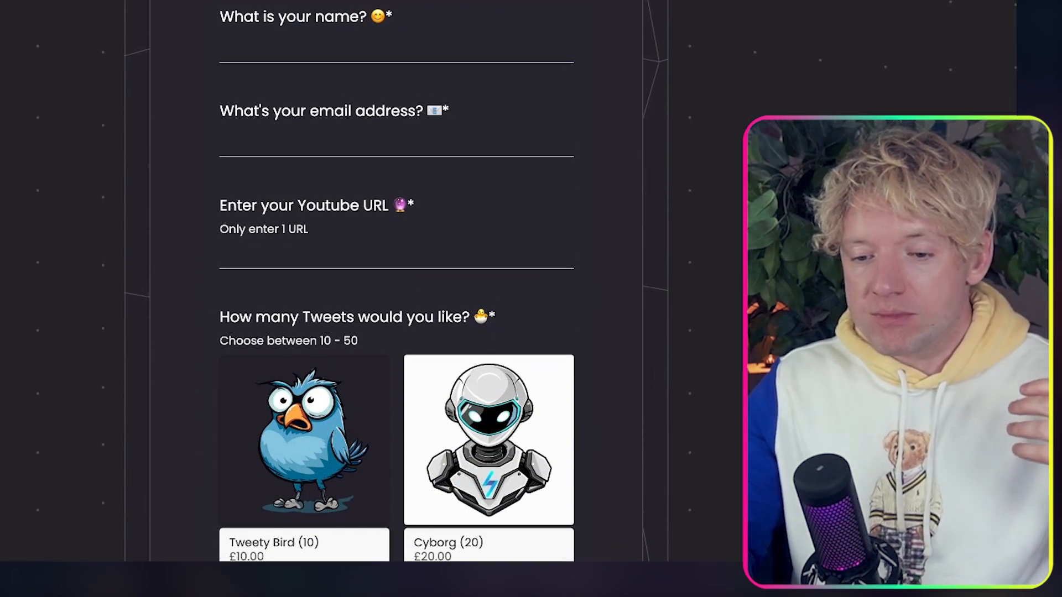
scroll(378, 145, up, 6)
scroll(386, 194, down, 8)
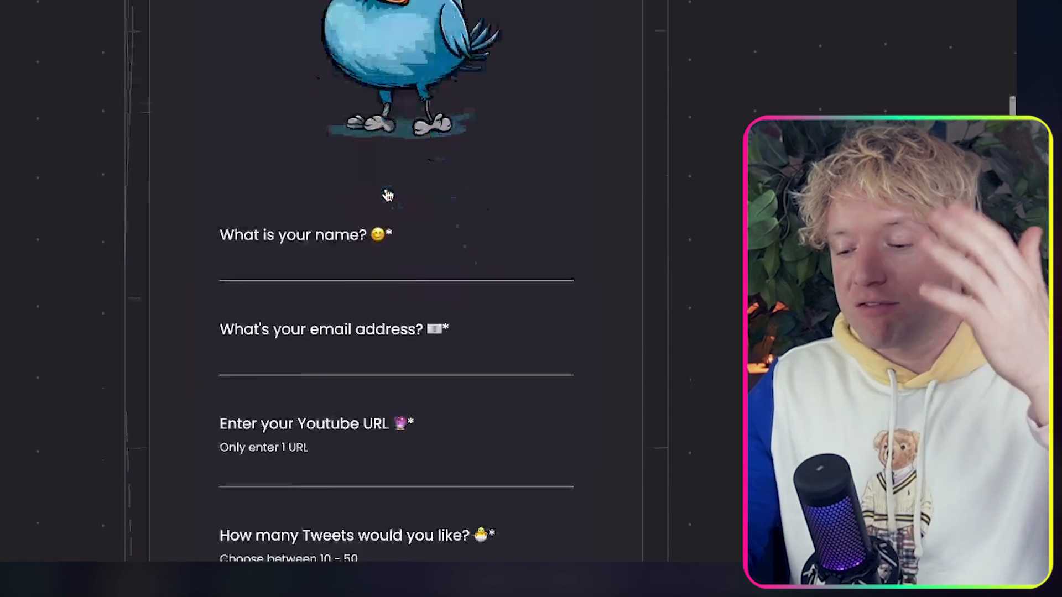
scroll(387, 195, down, 5)
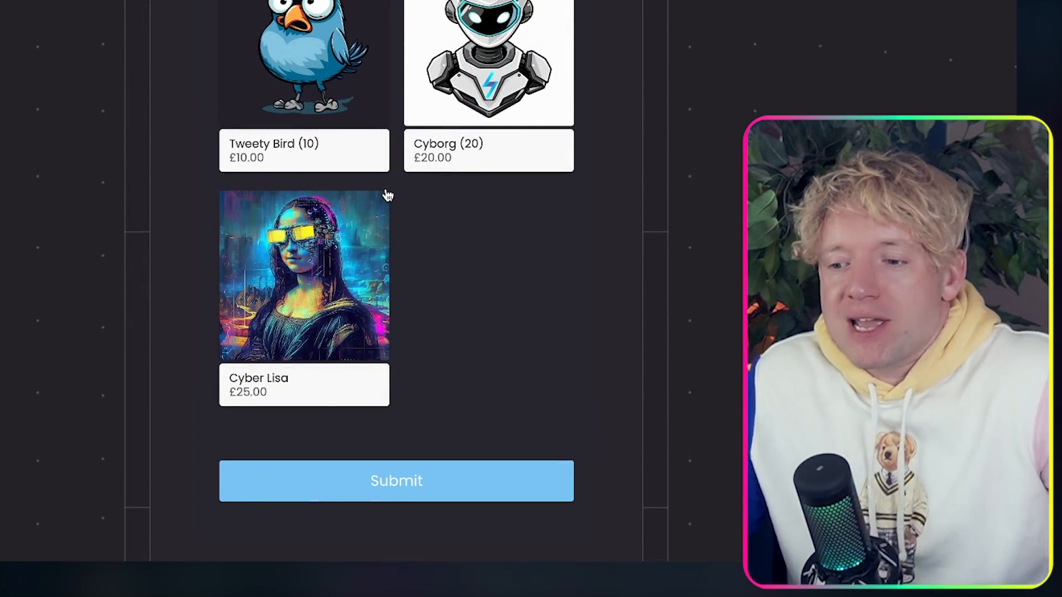
scroll(387, 194, up, 15)
scroll(387, 195, up, 5)
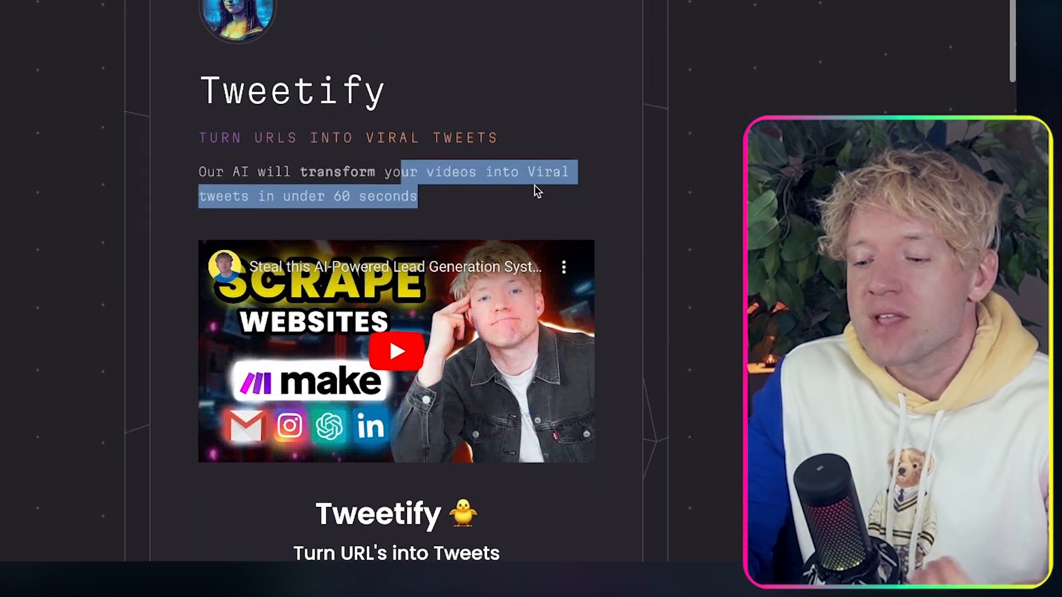
Play the embedded YouTube video on the published page and mute its sound
scroll(387, 221, down, 2)
click(393, 231)
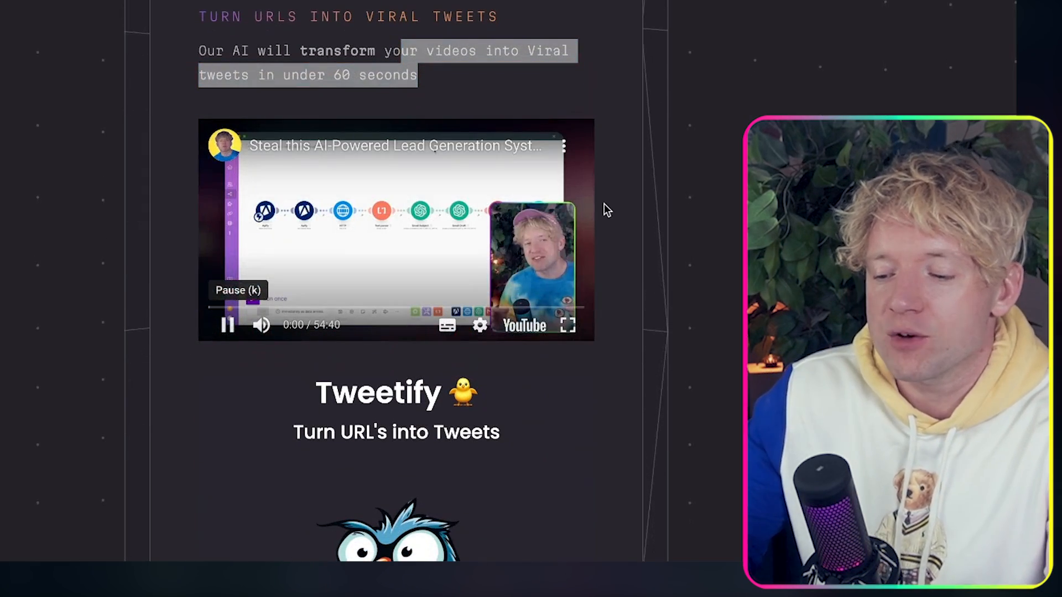
click(261, 325)
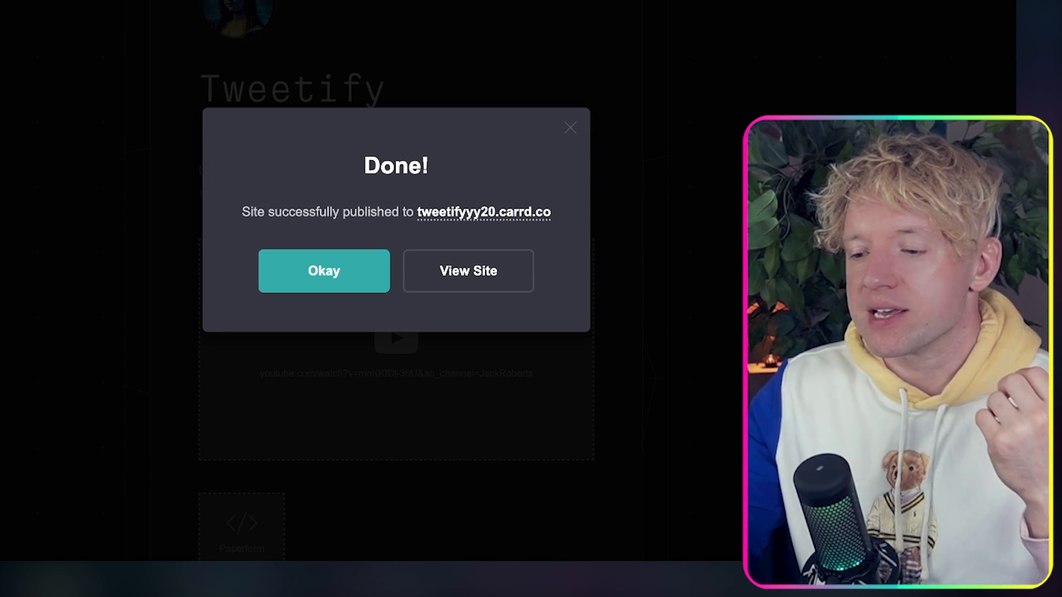
Dismiss the publish confirmation in Carrd and open the page background's settings
click(351, 270)
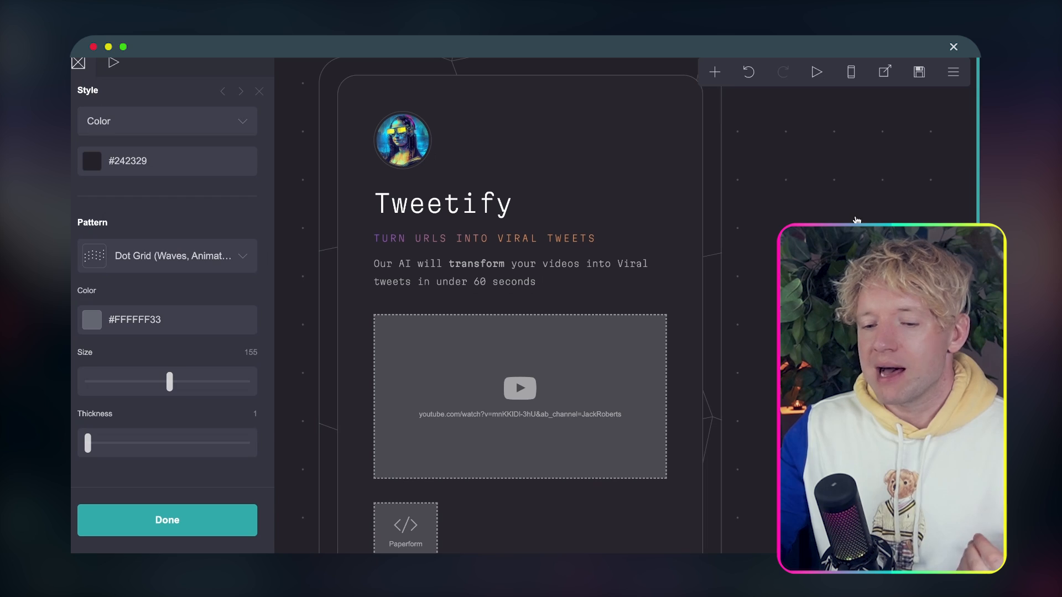
click(816, 161)
click(846, 183)
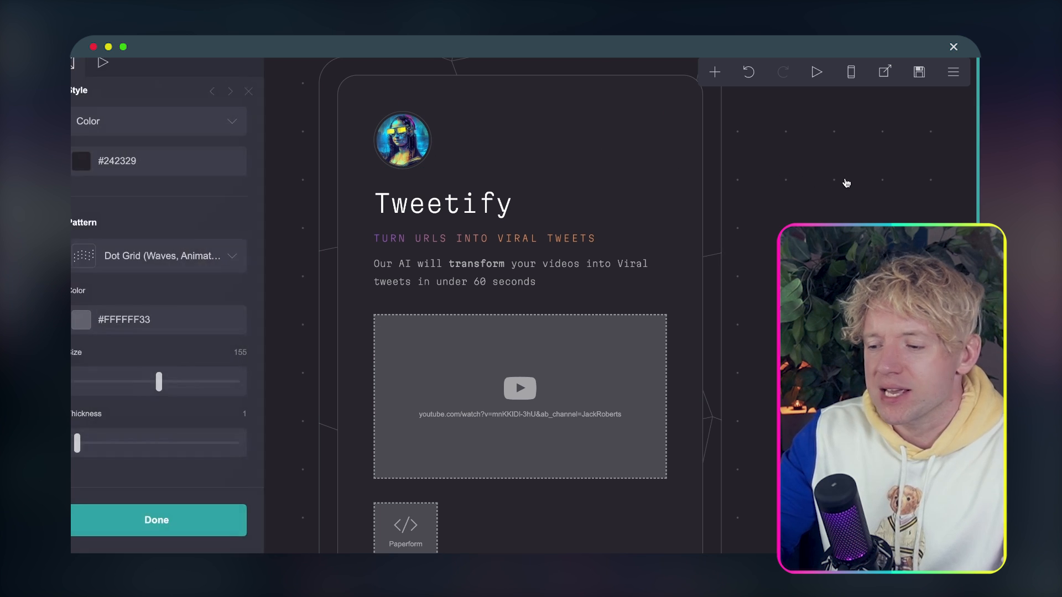
Try the Dot Grid (Warp, Animated), Cubes and Dots (Circle) patterns on the page background
click(228, 272)
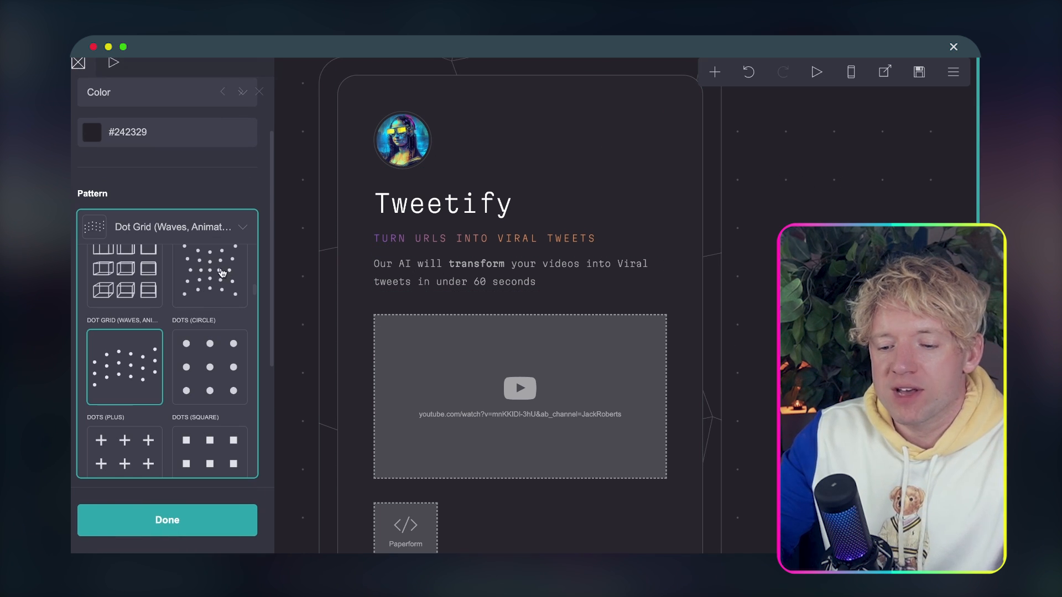
click(214, 291)
click(210, 271)
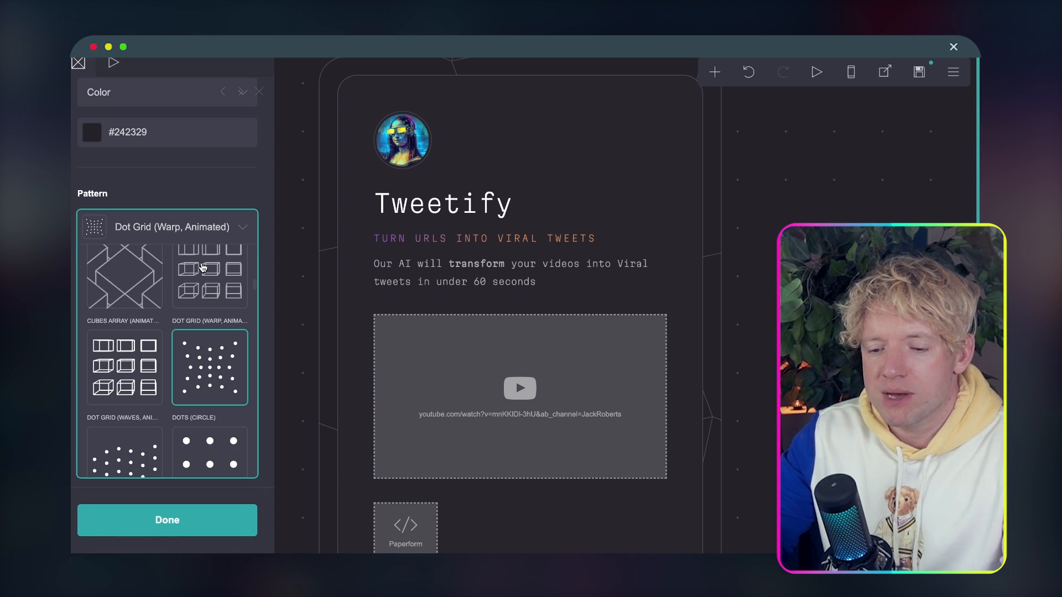
click(131, 271)
click(256, 258)
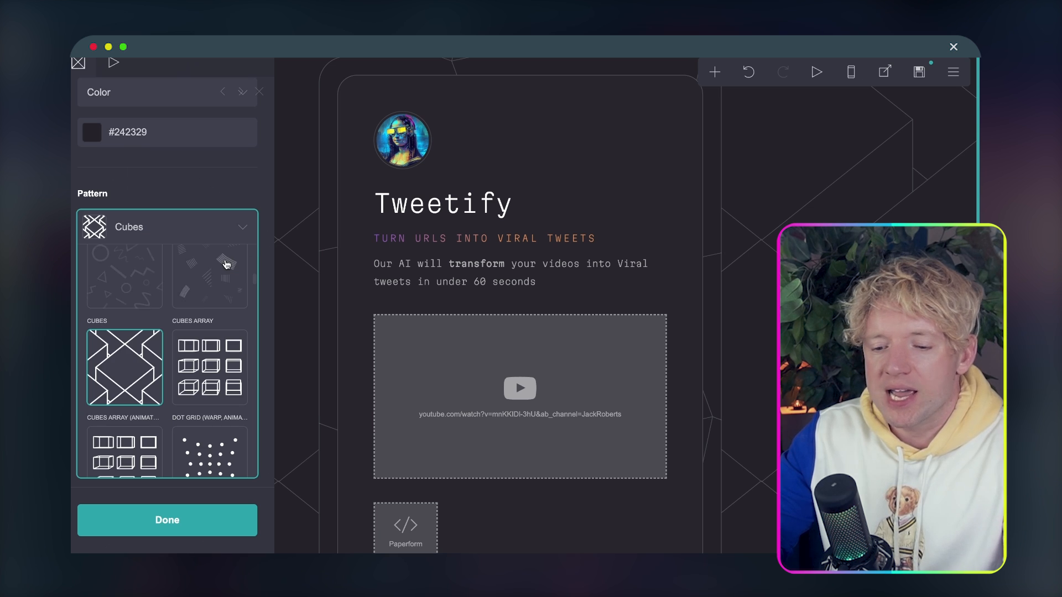
scroll(205, 387, down, 3)
click(205, 418)
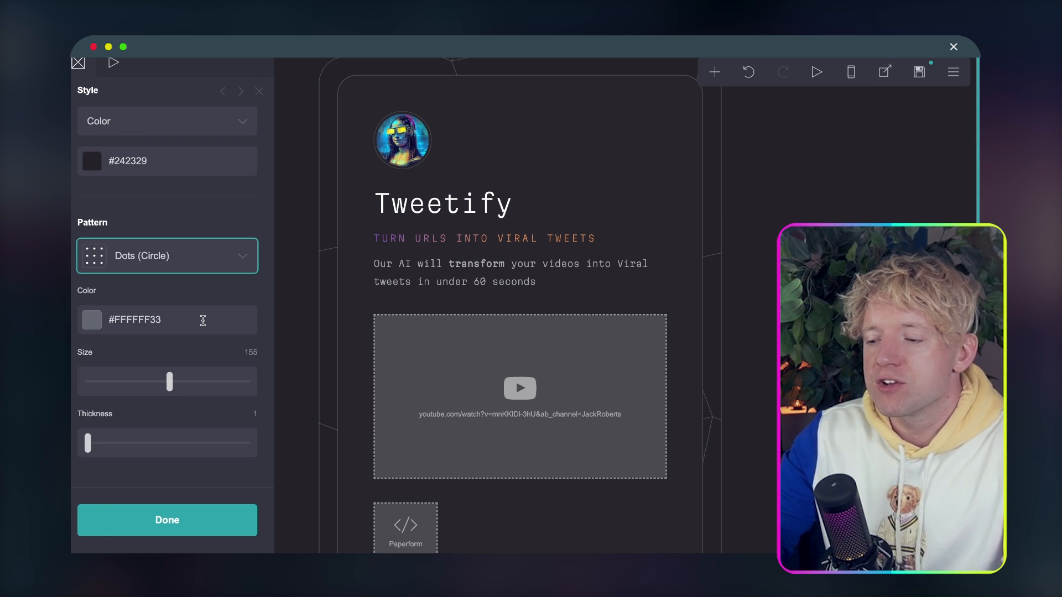
Set the page background pattern to Angled Dots (Circle)
click(168, 270)
scroll(167, 270, up, 6)
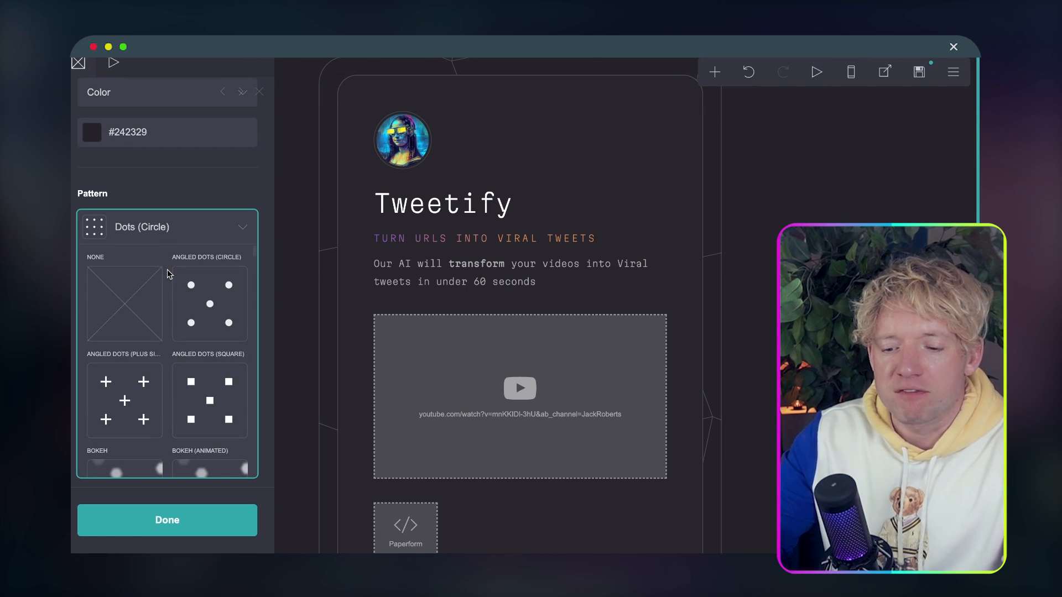
click(210, 300)
Set the page container's width to 48 and reduce its vertical and horizontal padding
click(720, 225)
mouse_move(134, 284)
mouse_down()
mouse_move(237, 281)
mouse_move(88, 281)
mouse_move(144, 281)
mouse_up()
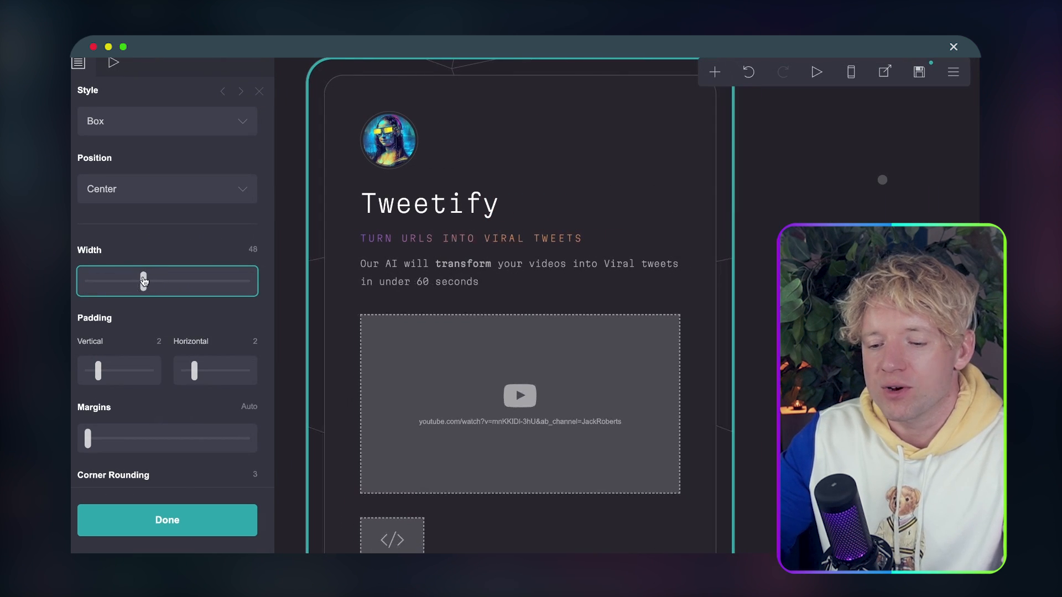
mouse_move(98, 369)
mouse_down()
mouse_move(142, 367)
mouse_move(94, 370)
mouse_up()
mouse_move(194, 370)
mouse_down()
mouse_move(216, 368)
mouse_move(190, 367)
mouse_up()
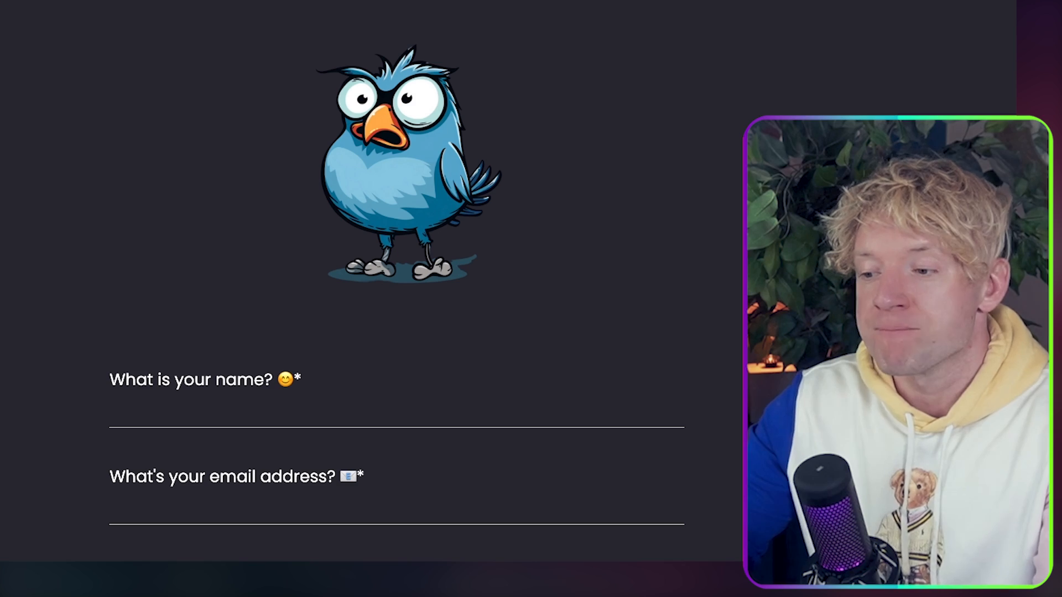
Pause the video on the published page and look through the whole form once more
scroll(397, 299, up, 8)
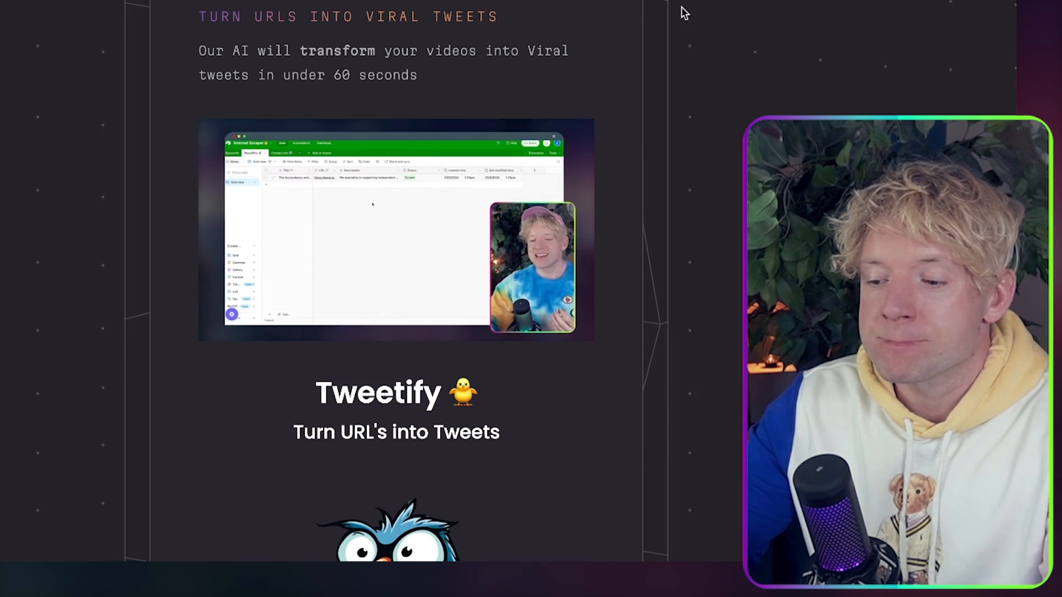
click(371, 213)
scroll(664, 237, down, 15)
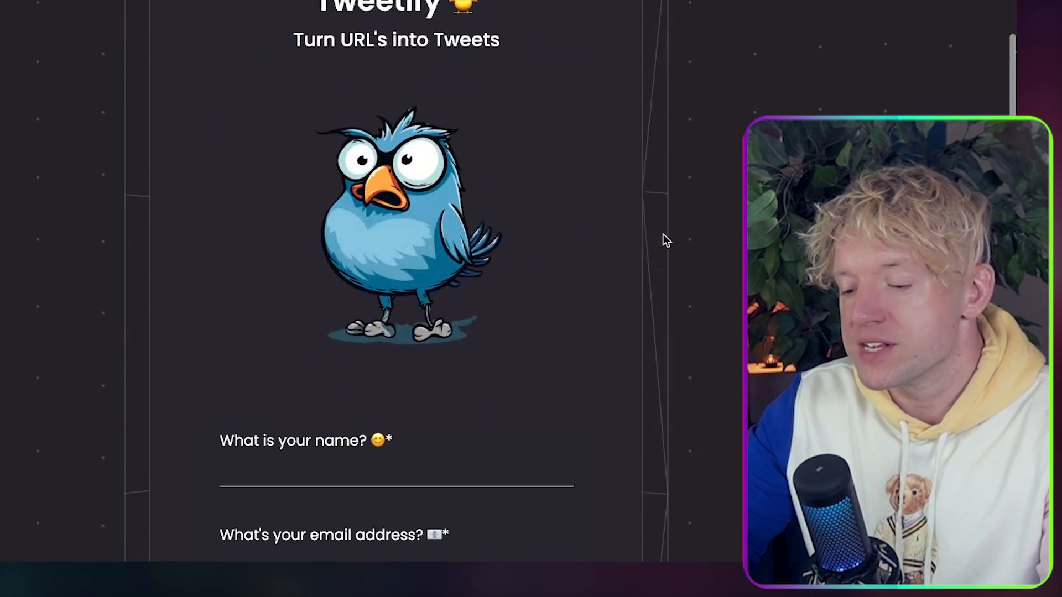
scroll(663, 234, down, 4)
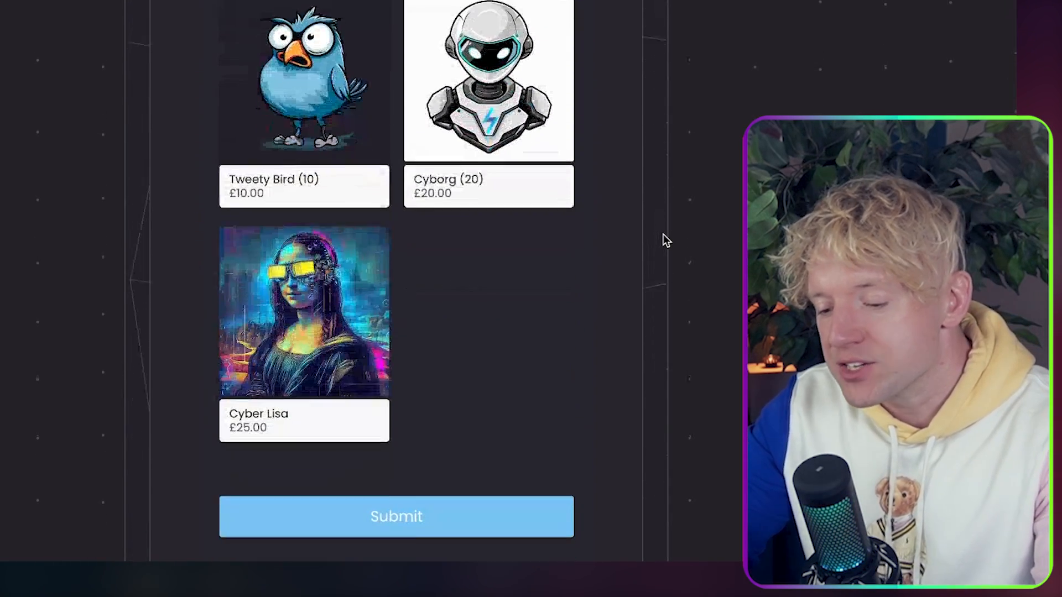
scroll(663, 234, up, 15)
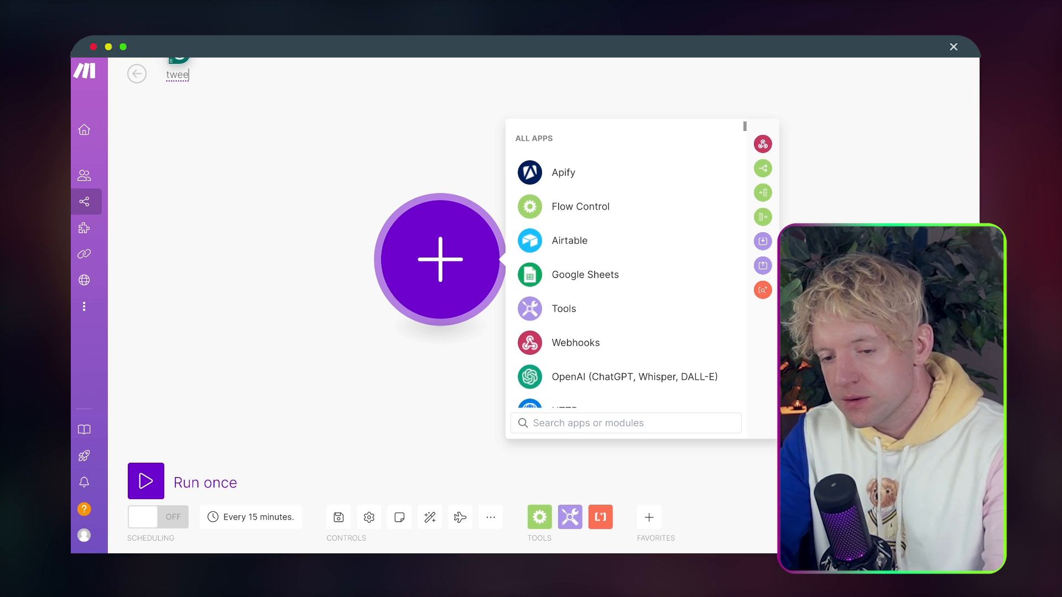
Switch to Make and name the new scenario "tweetify build together" with a chick emoji at the end
text(ui)
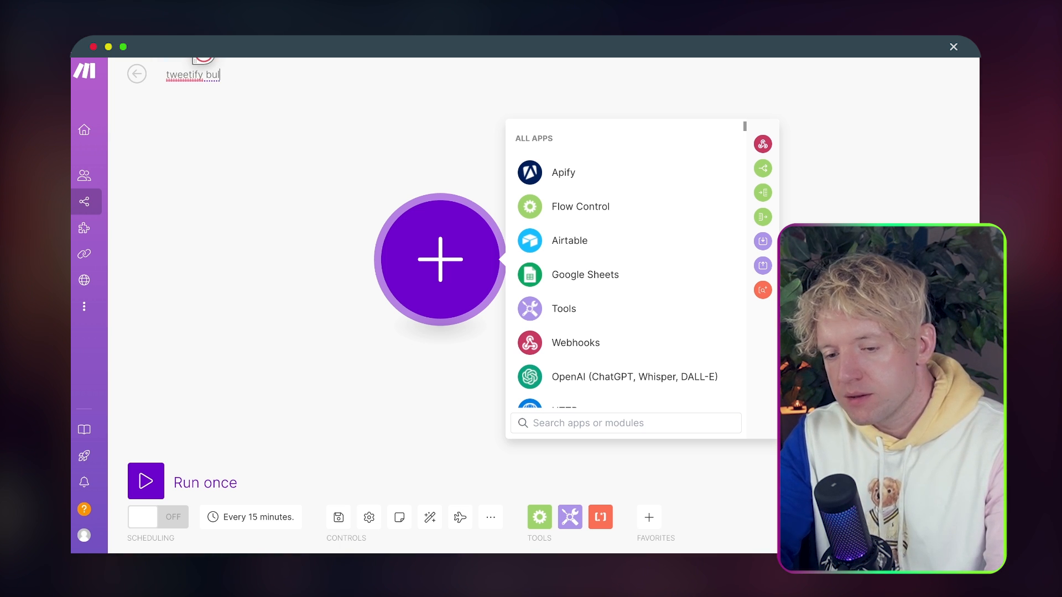
text(ld together)
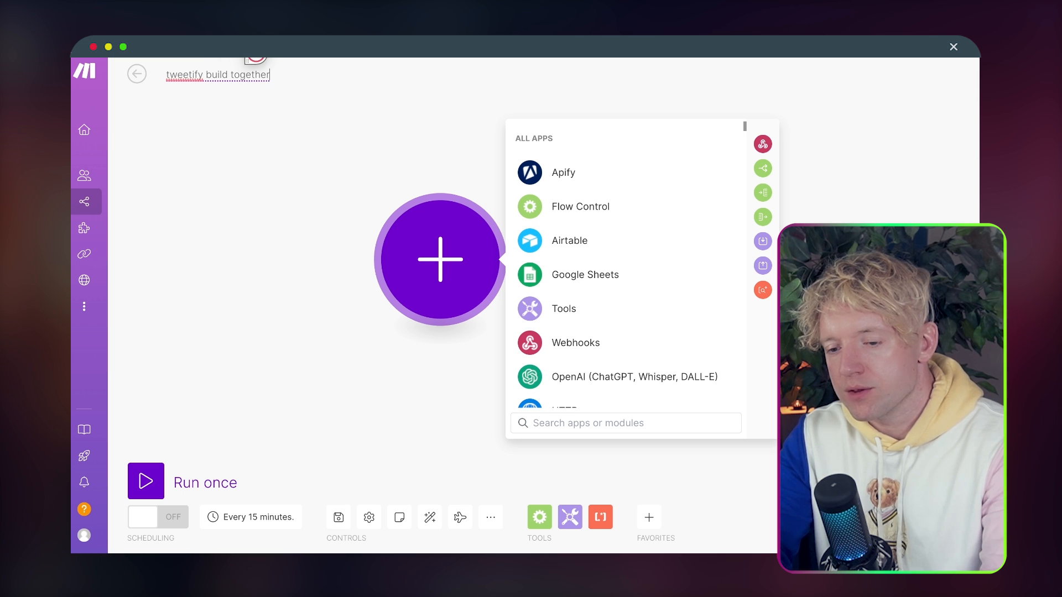
key(ctrl+super+space)
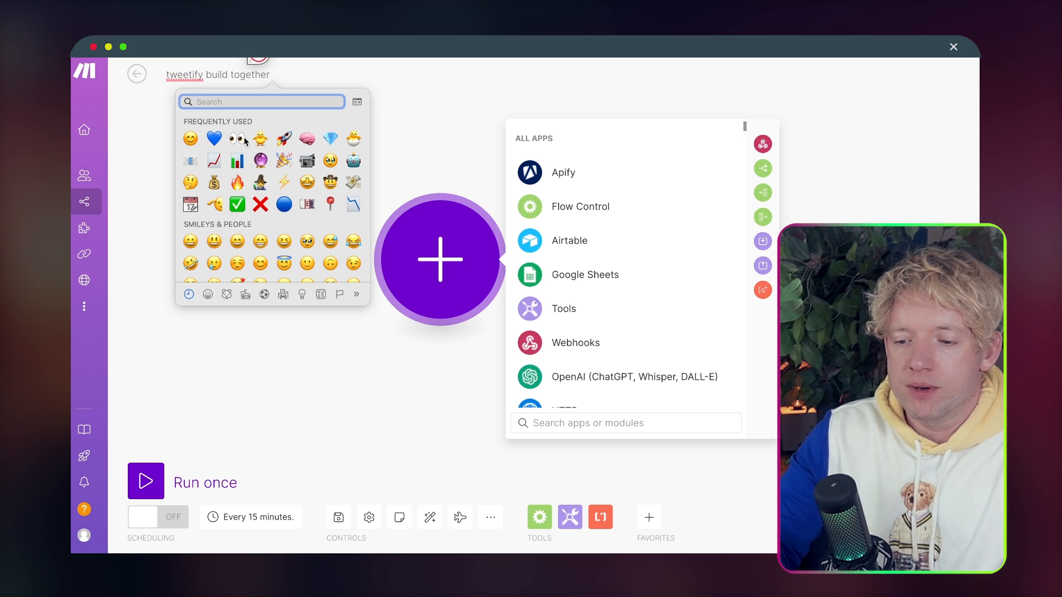
click(260, 138)
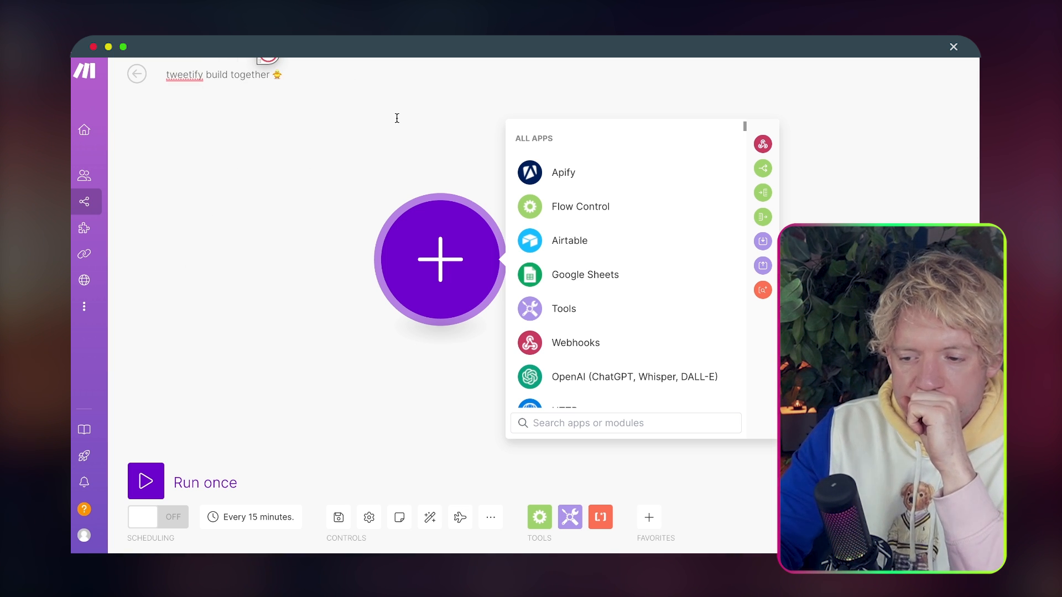
click(396, 118)
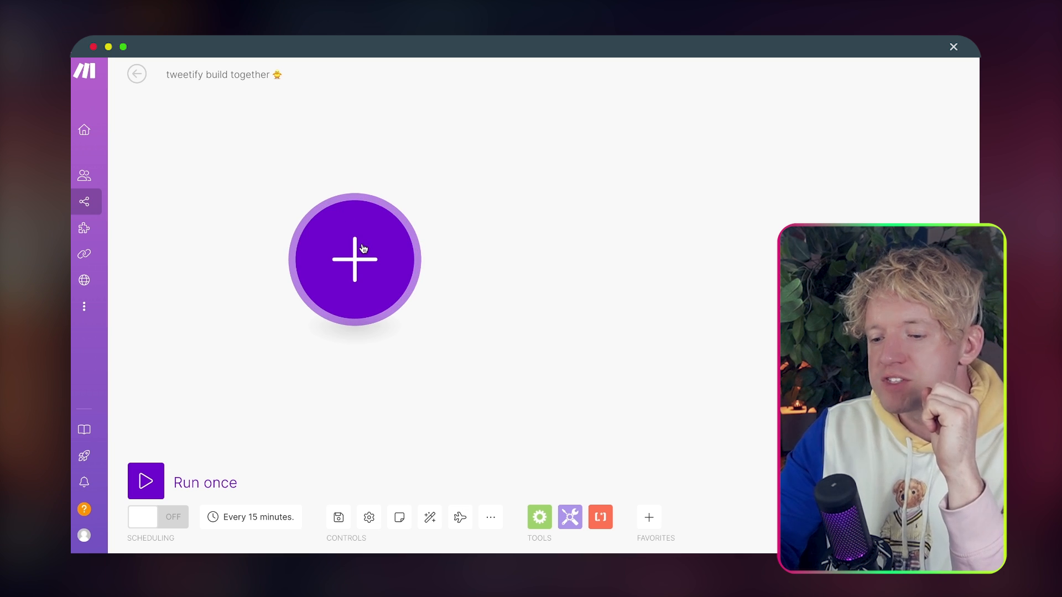
Add a Paperform New Submission trigger to the scenario and start creating a webhook for it
click(363, 244)
text(paper)
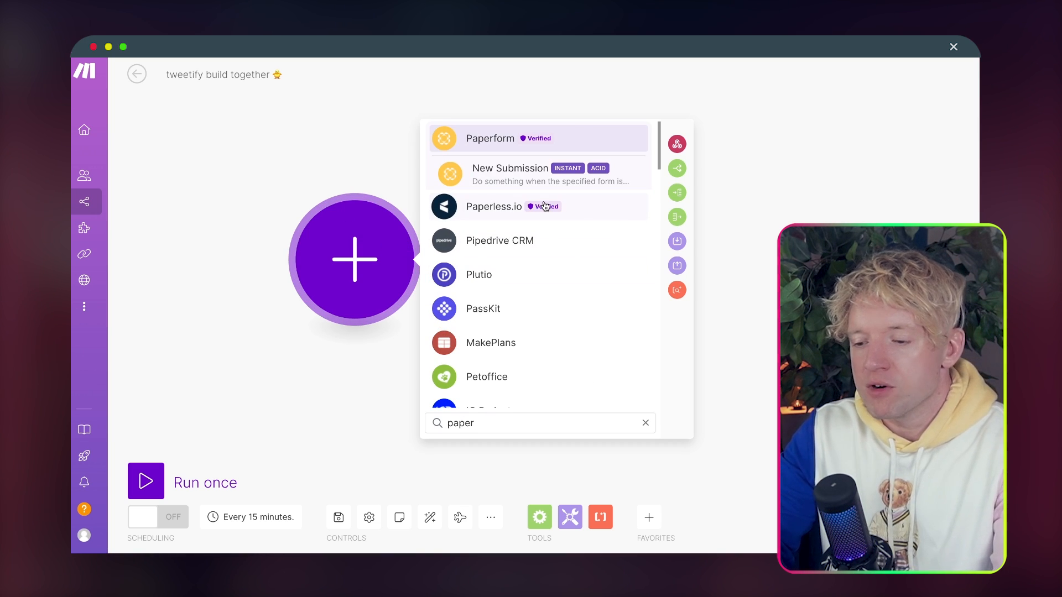
click(506, 175)
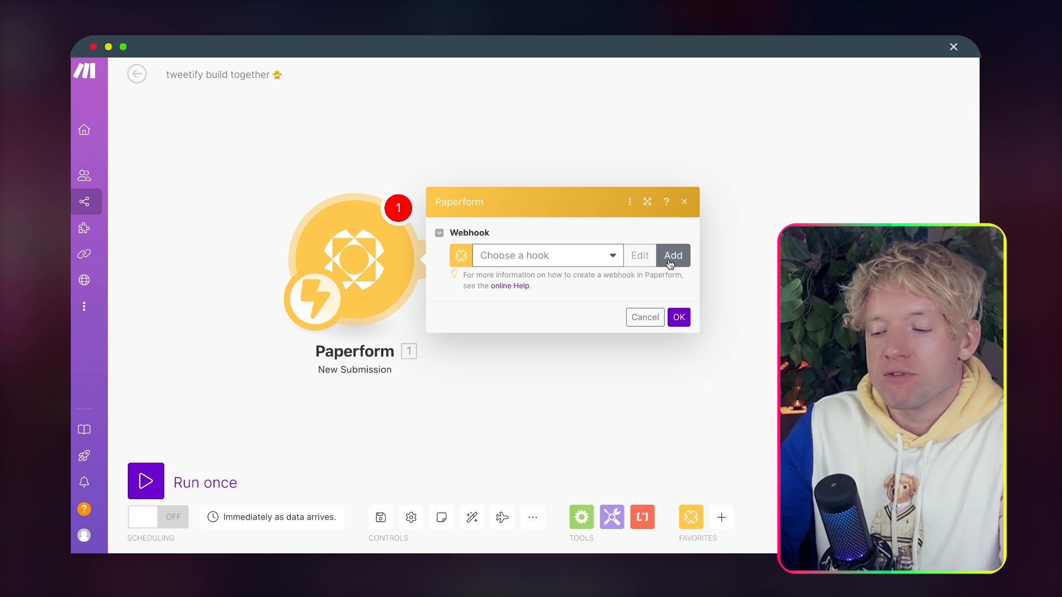
click(675, 258)
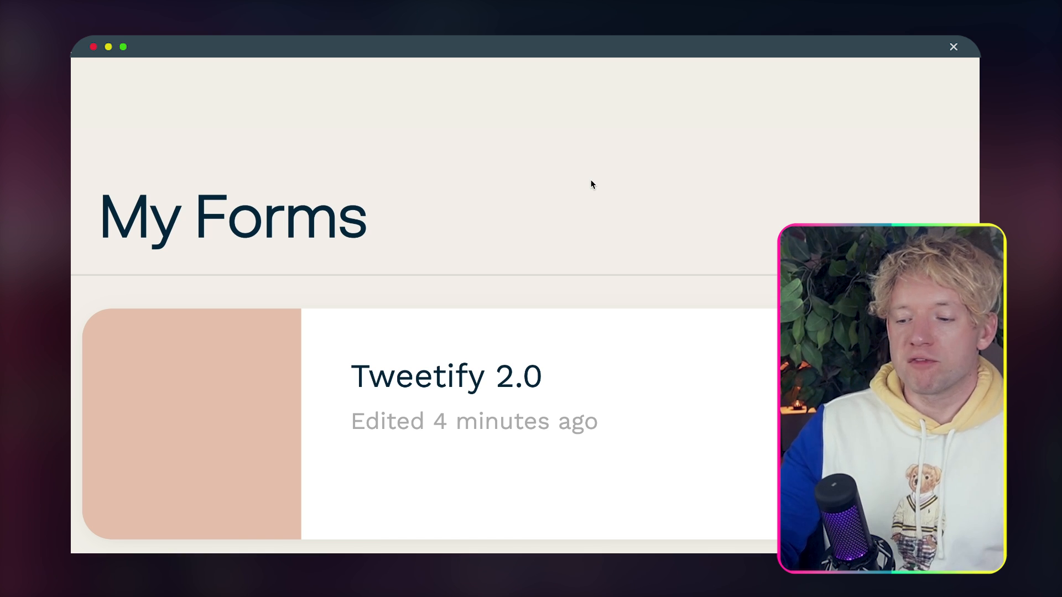
In Paperform, open the "Video to Tweets" form and inspect its questions and the tweet-count slider's settings
click(471, 372)
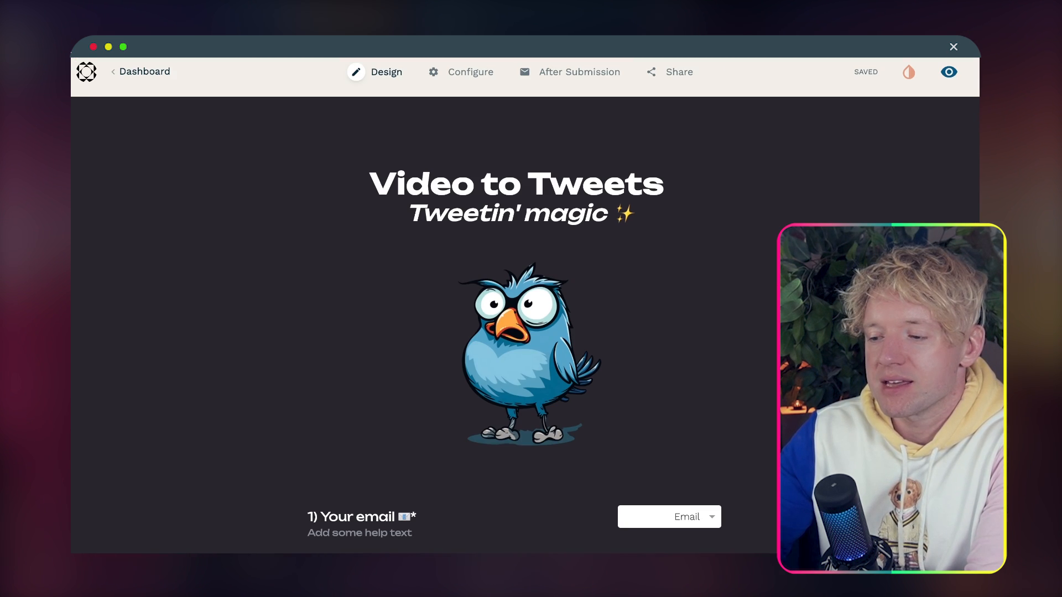
scroll(751, 313, down, 7)
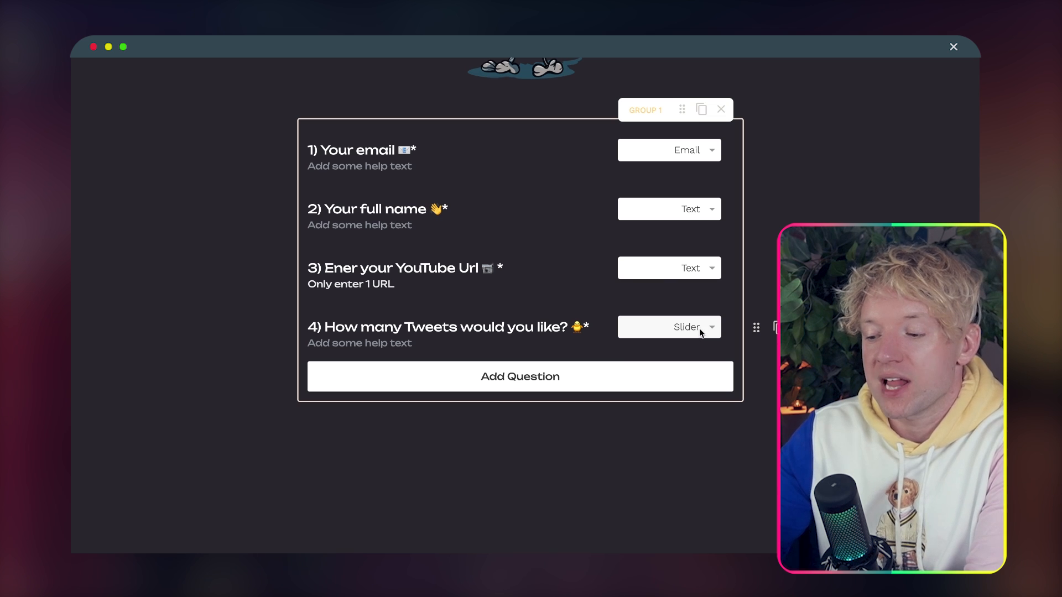
click(566, 370)
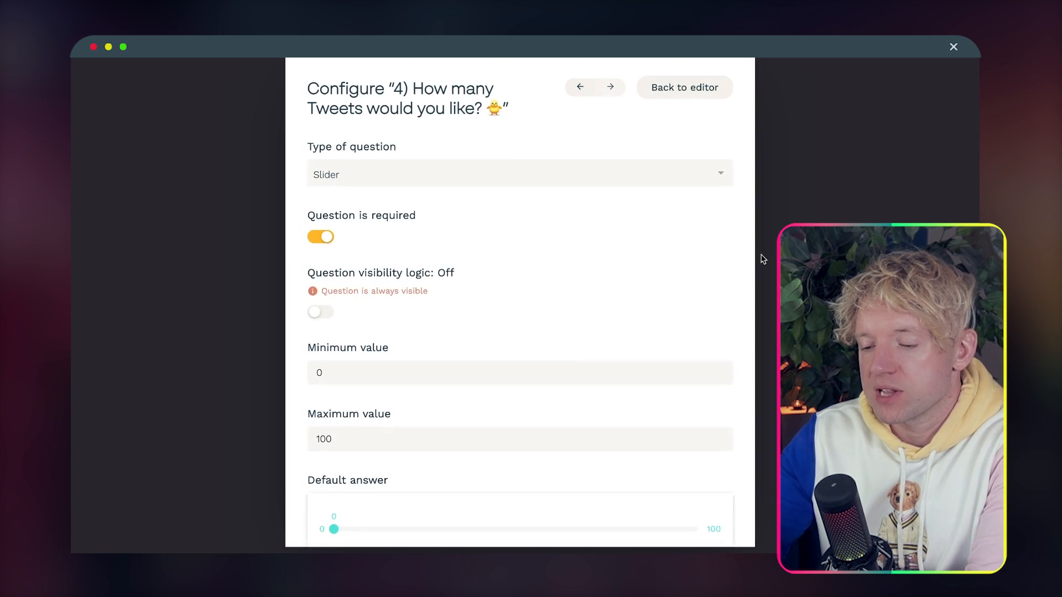
click(763, 256)
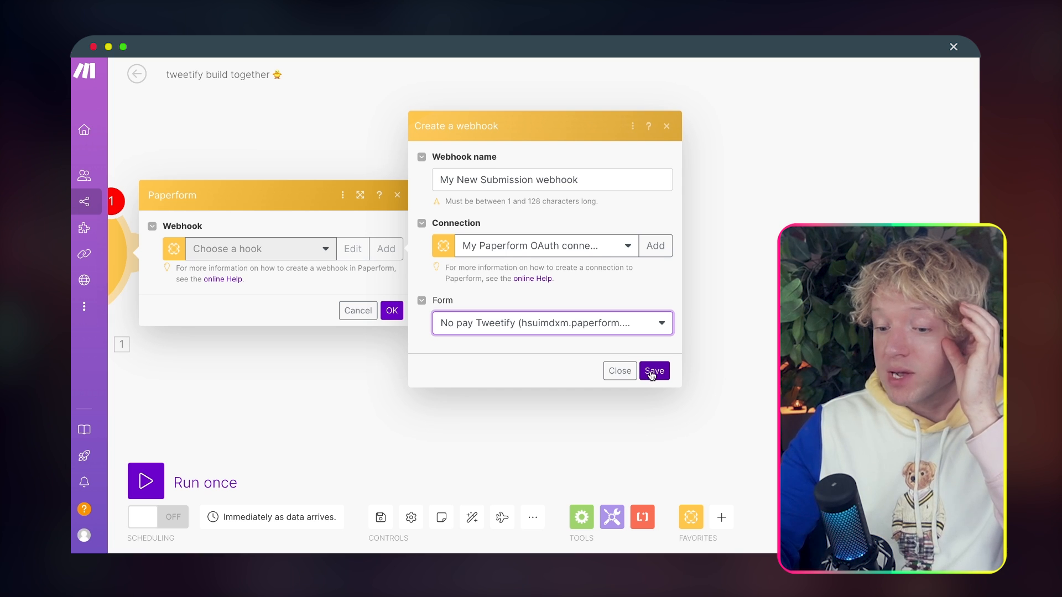
Back in Make, save "My New Submission webhook" for the No pay Tweetify form and apply it to the Paperform trigger
click(653, 371)
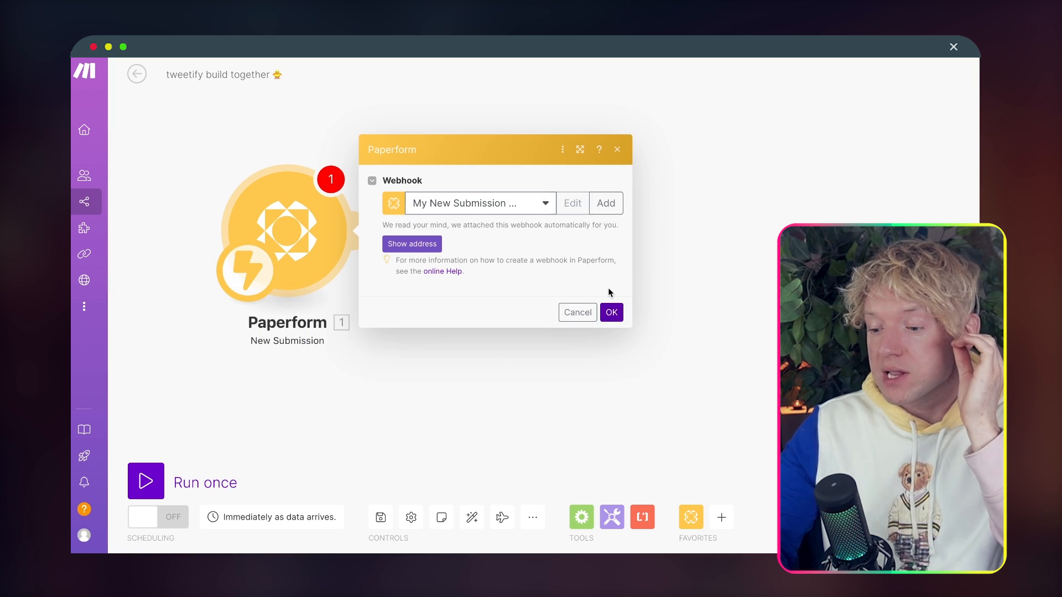
click(612, 288)
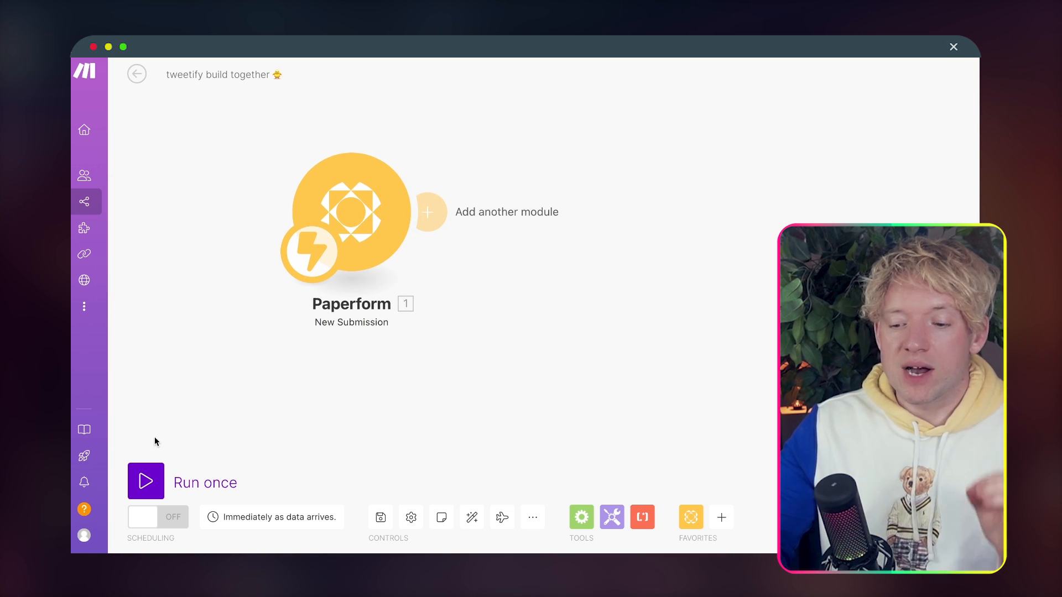
Run the Make scenario once, then switch to Paperform and open the live view of the "Video to Tweets" form
click(146, 481)
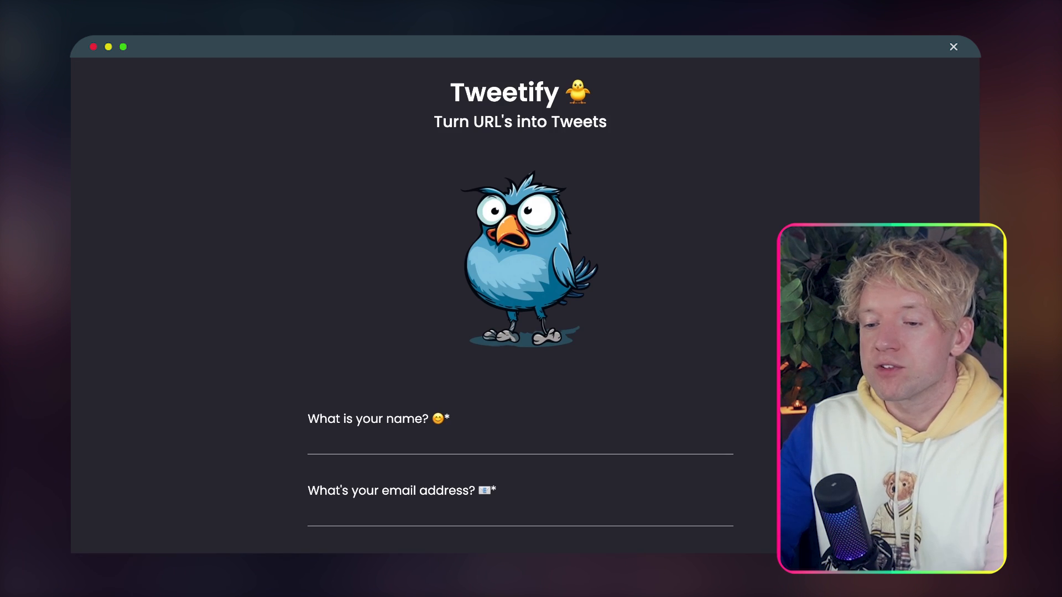
scroll(555, 191, down, 4)
click(486, 232)
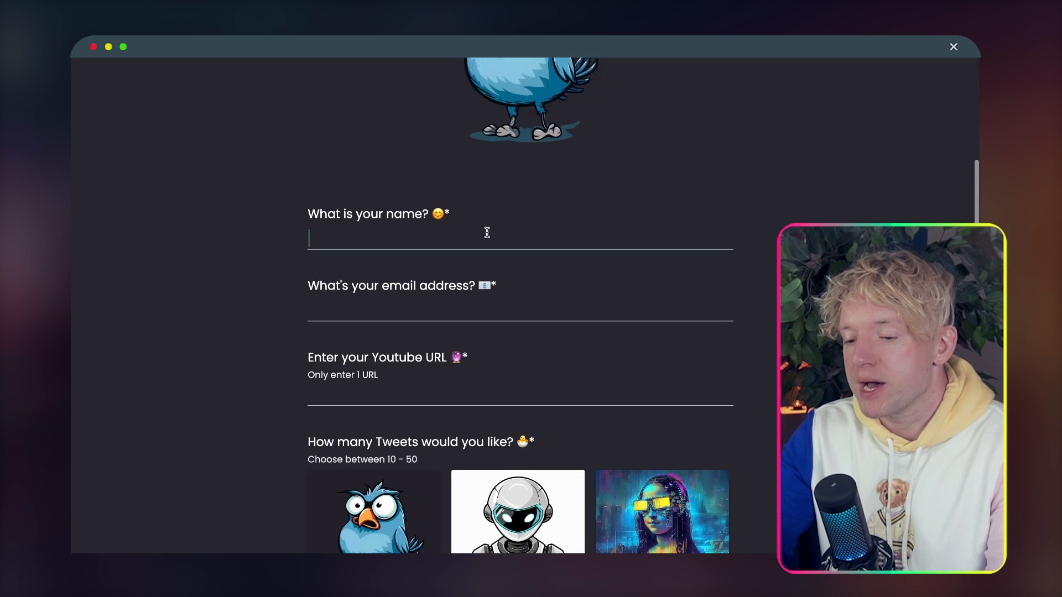
scroll(636, 185, up, 4)
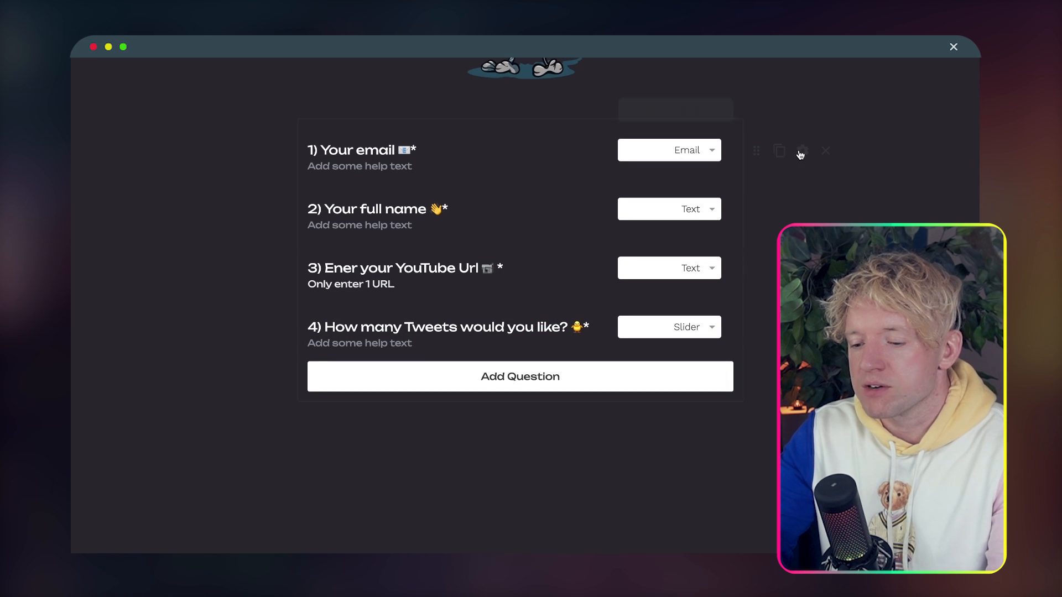
scroll(800, 155, up, 7)
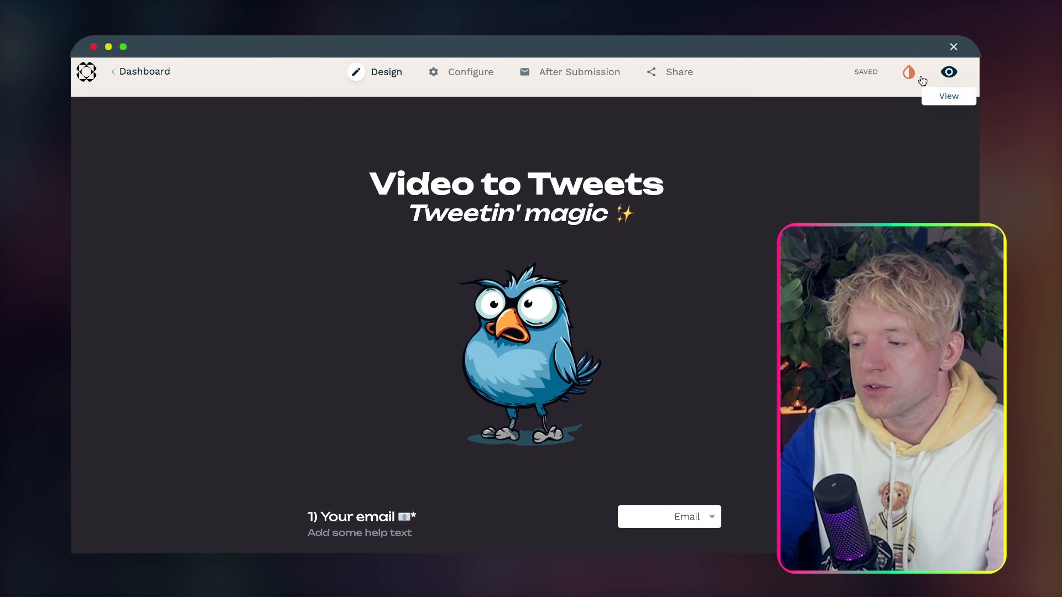
click(949, 72)
scroll(430, 275, up, 5)
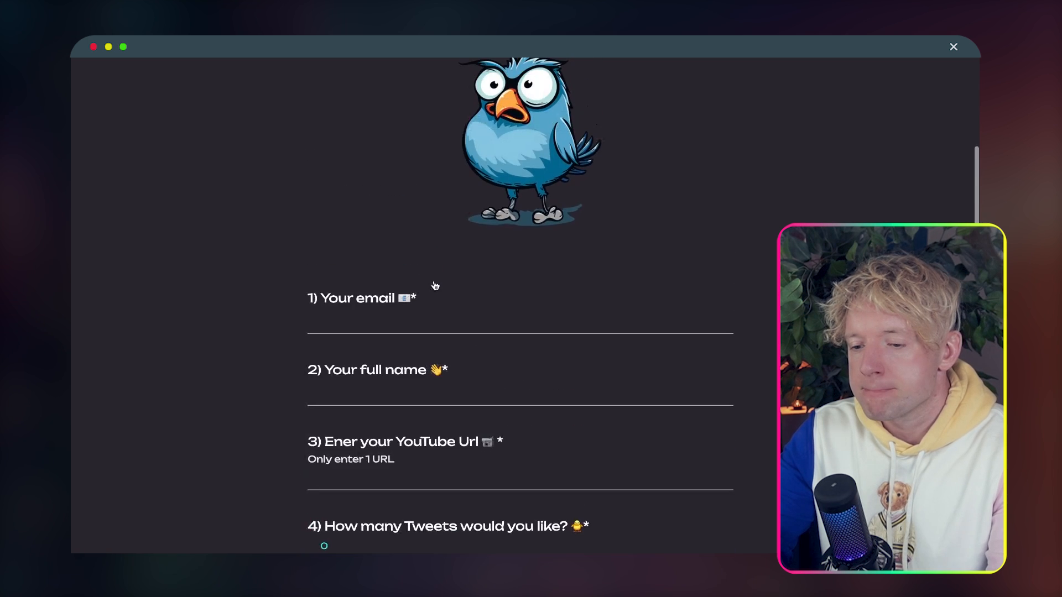
Answer the form's email question with the suggested e-mail address and add extra letters inside it to make a test address
scroll(412, 329, down, 2)
click(410, 356)
key(Down)
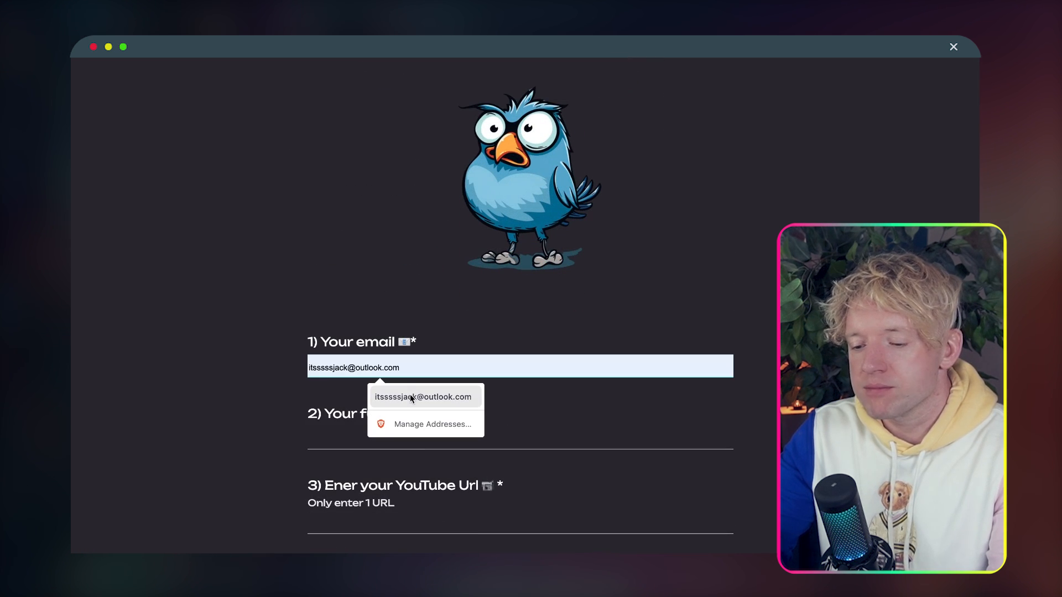
key(Return)
click(334, 368)
text(sdsd)
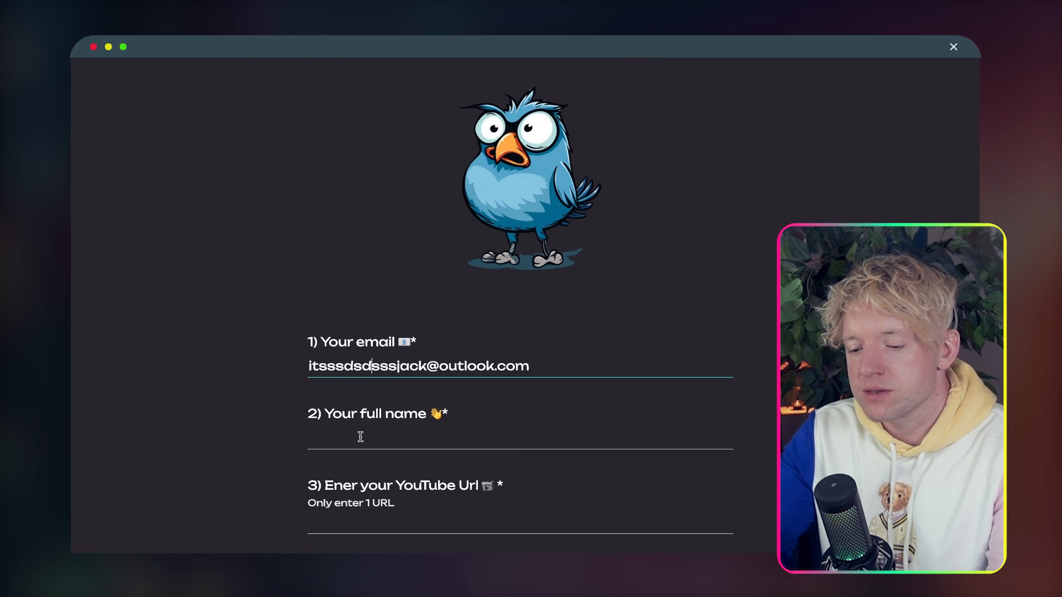
Fill in the full name and YouTube URL youtube.com/watch?v=oRqnTOT9ZG8, set the tweet count to 87, and submit the form
click(360, 436)
click(401, 491)
scroll(400, 491, down, 3)
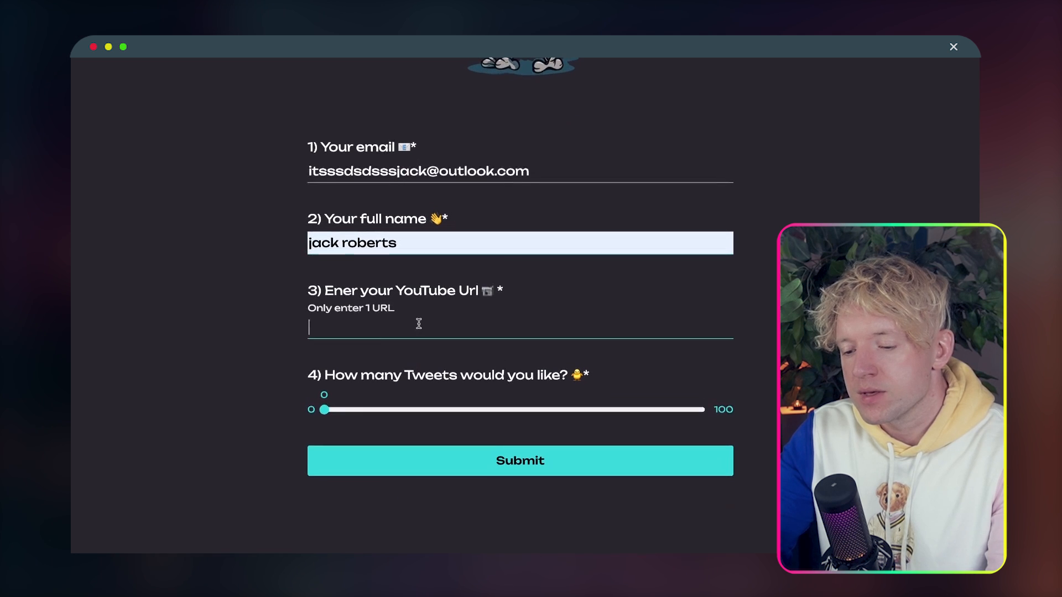
click(418, 326)
click(418, 357)
drag(432, 408, 655, 410)
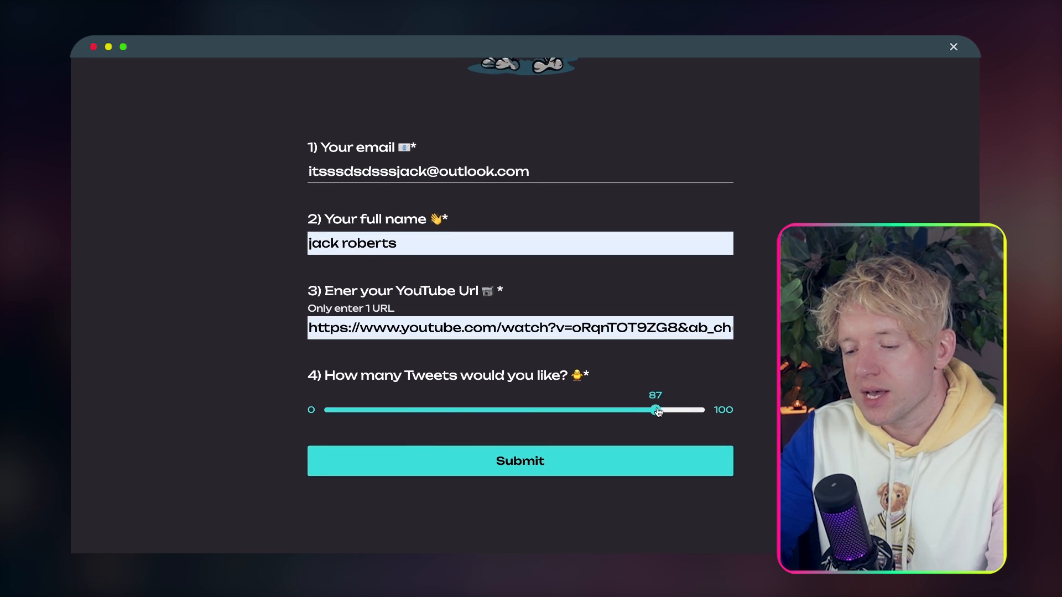
click(640, 474)
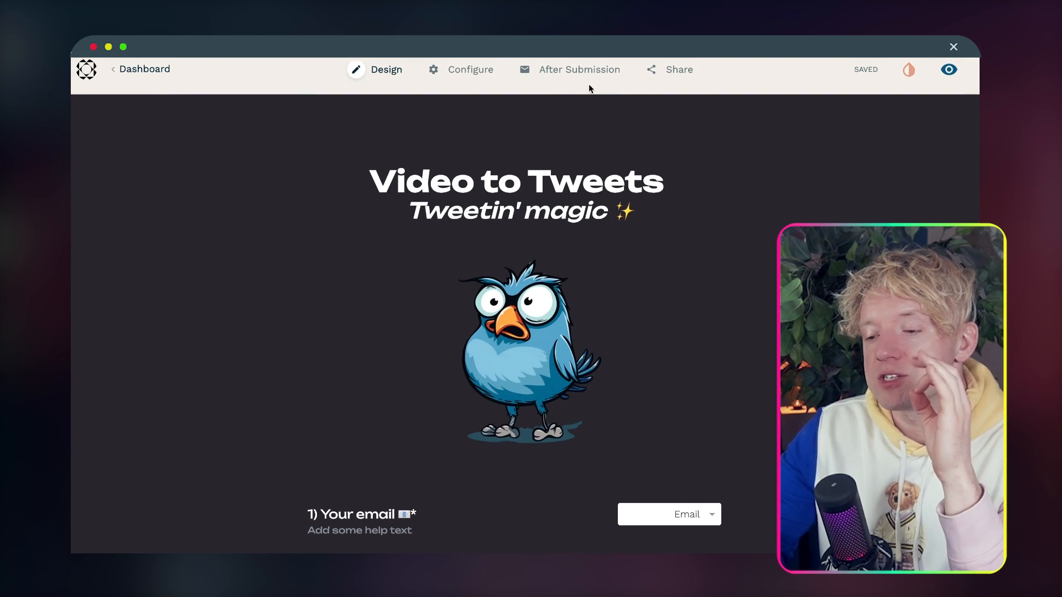
In the form editor, review the after-submission settings, including the default success page's title and description
click(585, 77)
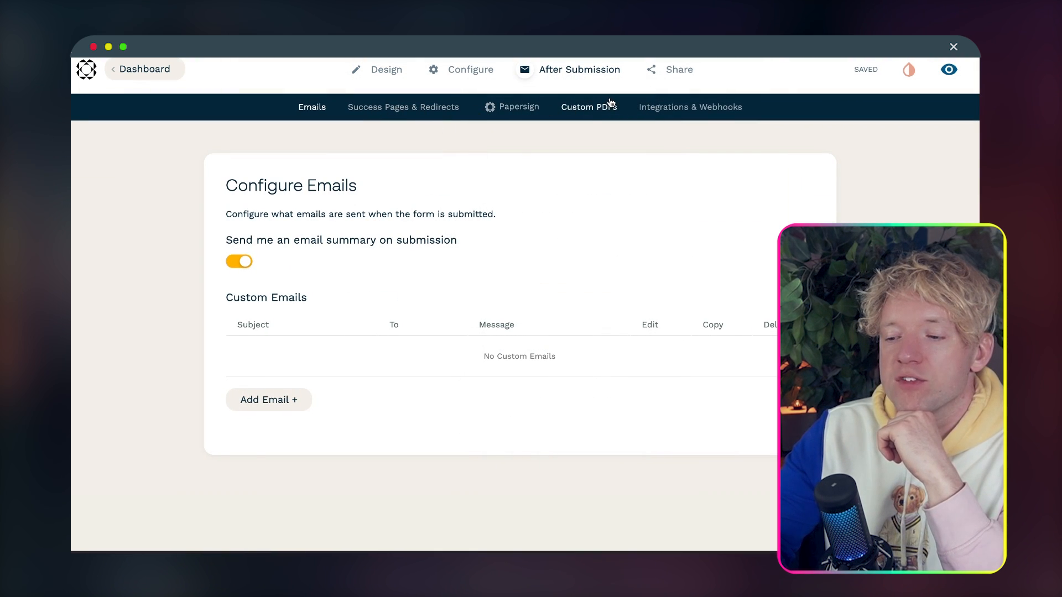
mouse_move(459, 79)
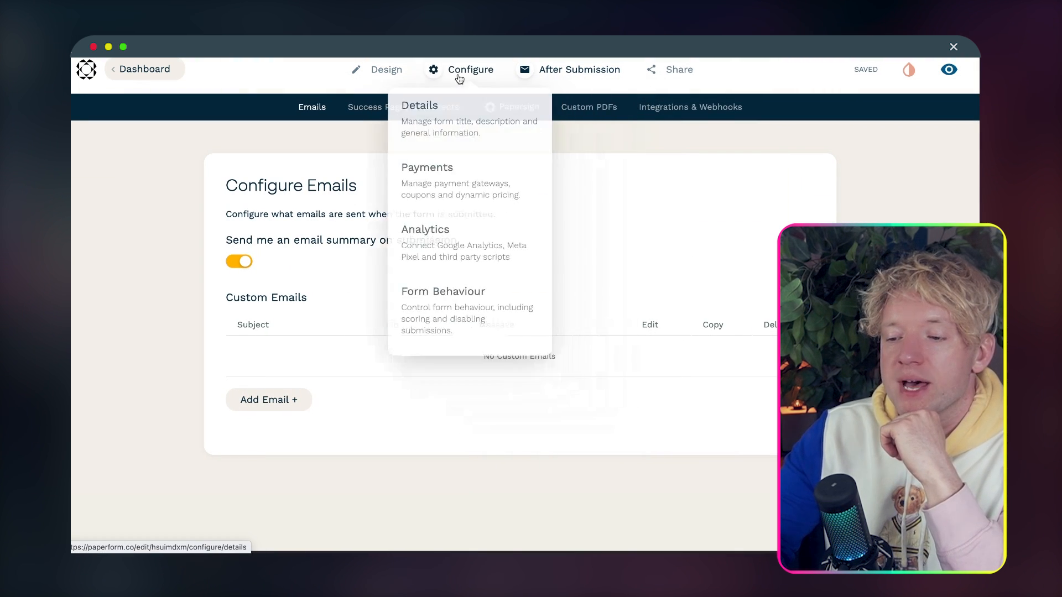
click(384, 112)
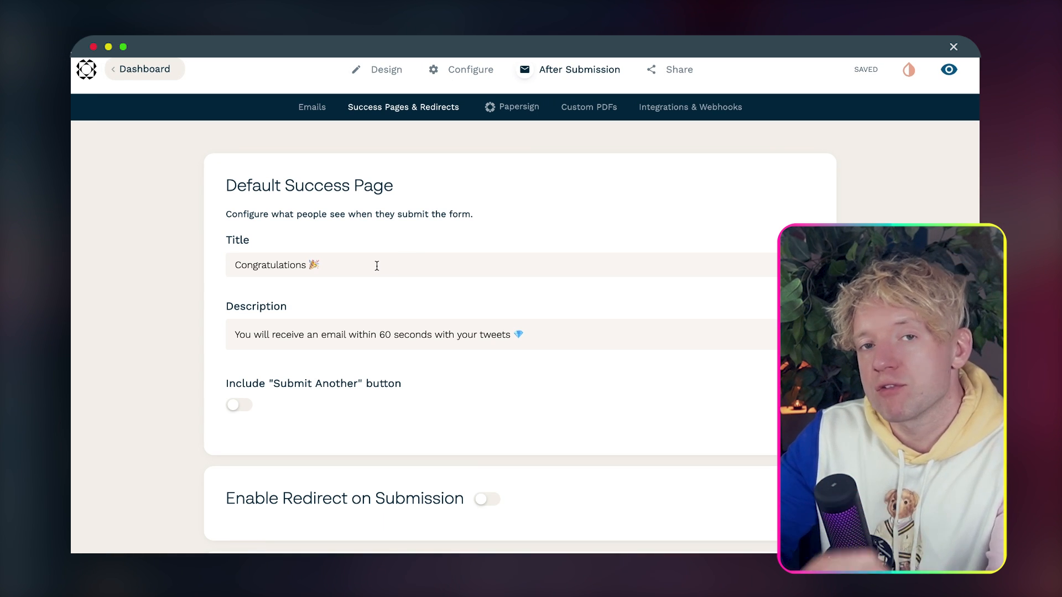
drag(376, 265, 248, 267)
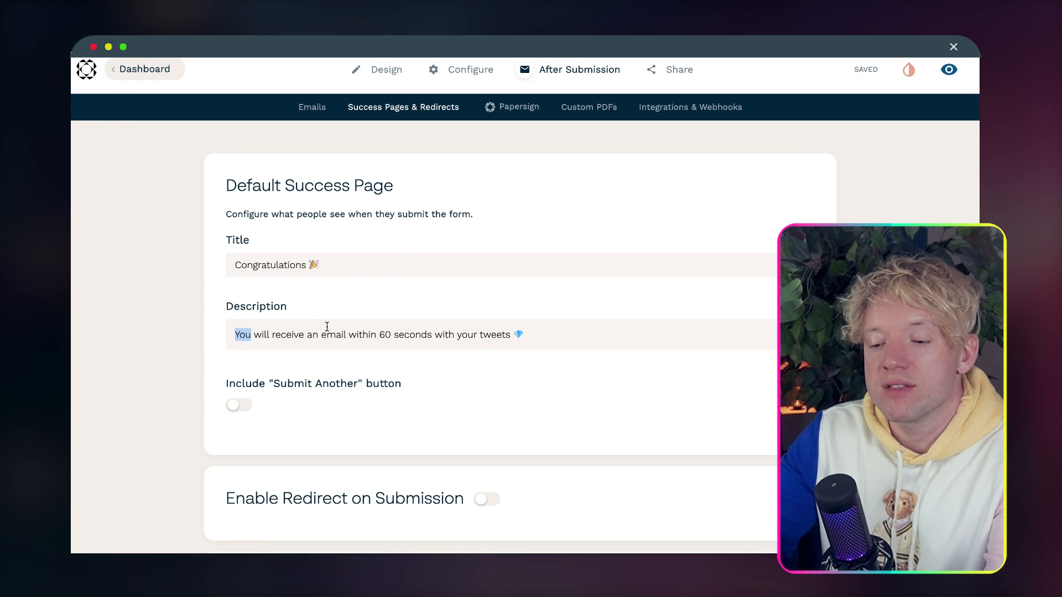
click(380, 288)
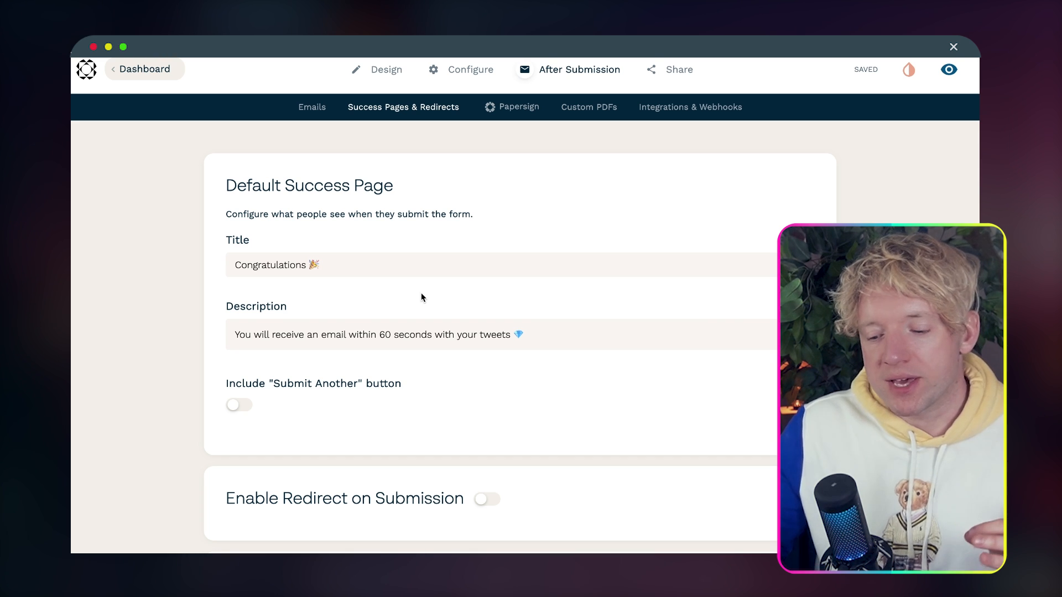
scroll(422, 297, down, 1)
scroll(411, 394, down, 2)
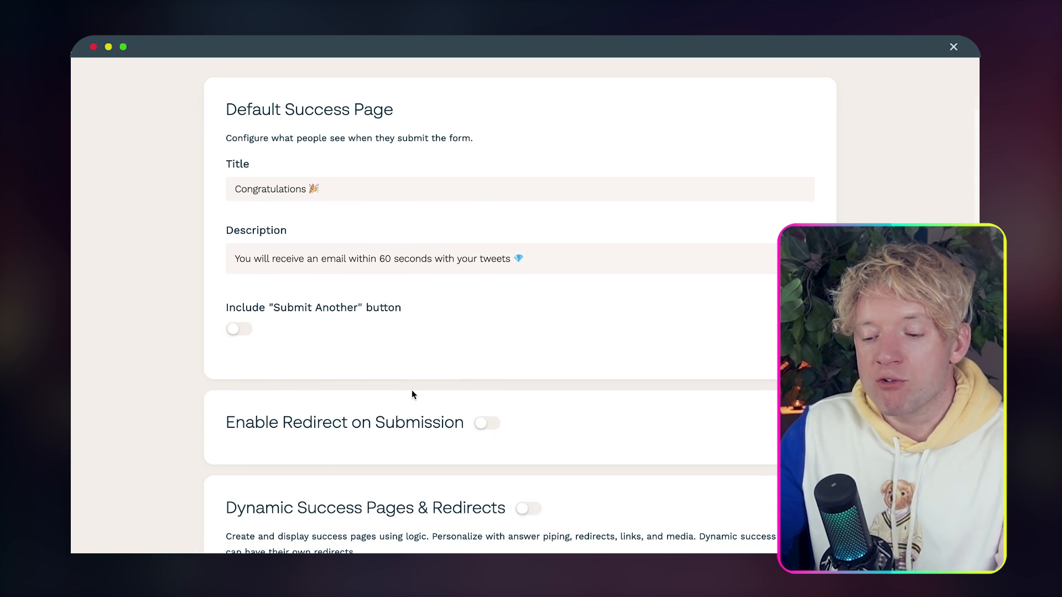
Enable redirect on submission for the form and clear the redirect address
click(486, 422)
scroll(574, 339, down, 1)
triple_click(560, 456)
key(BackSpace)
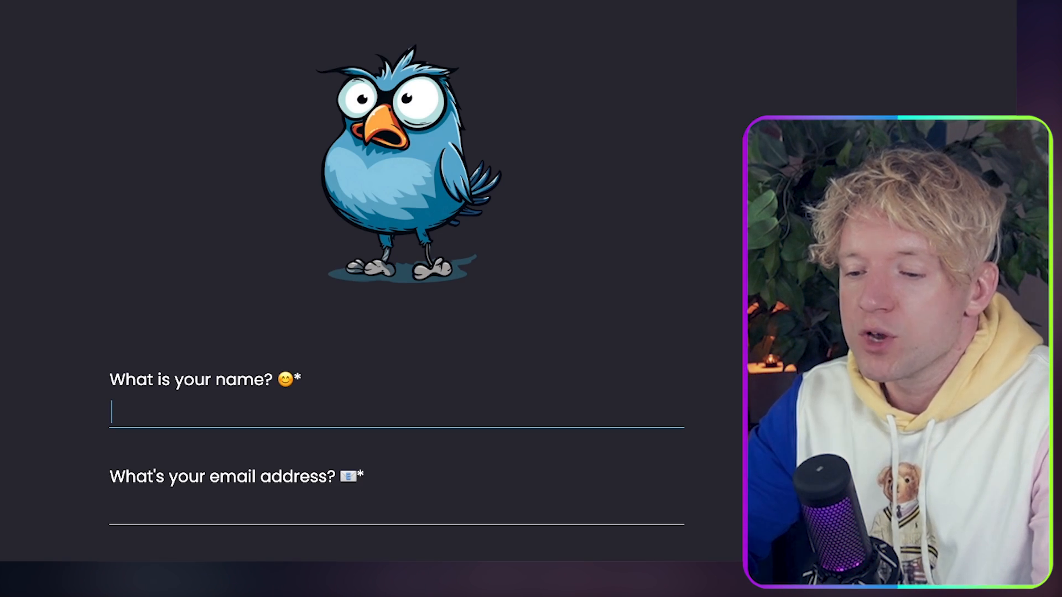
Return to the Make scenario, open the Paperform module's run output, and expand the submission's Data collection
scroll(697, 5, down, 3)
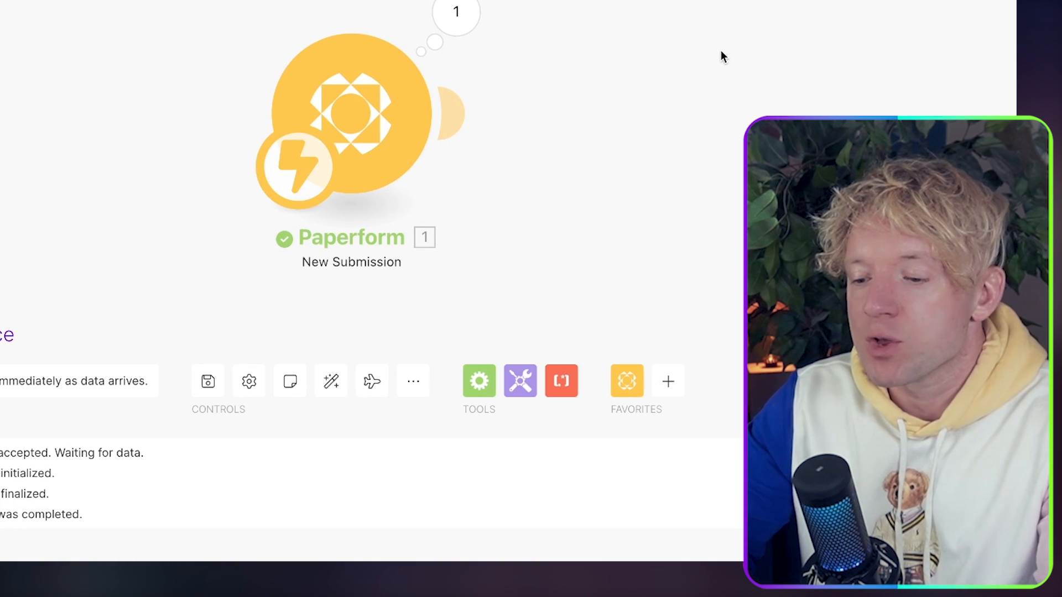
drag(721, 51, 539, 17)
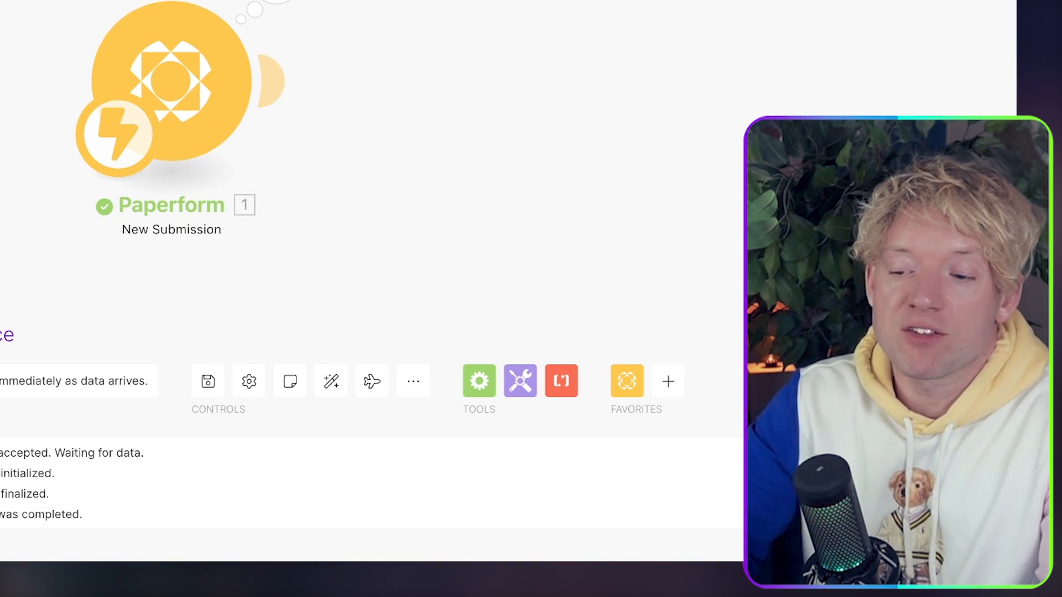
click(278, 1)
drag(714, 49, 524, 51)
click(199, 36)
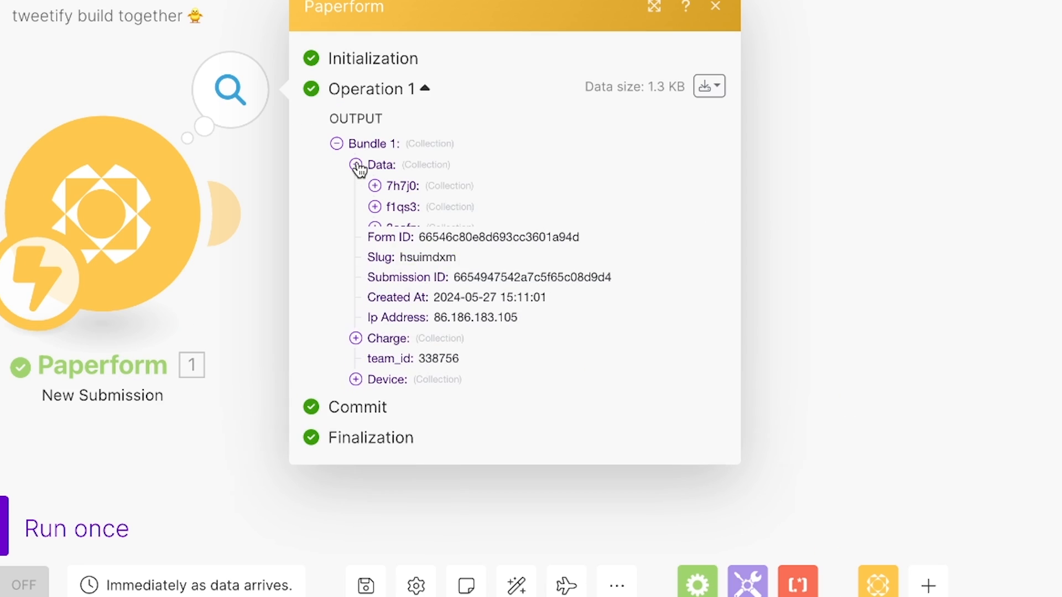
Expand the email, full name, YouTube URL and tweet-count answers to check their submitted values, then close the output
click(375, 187)
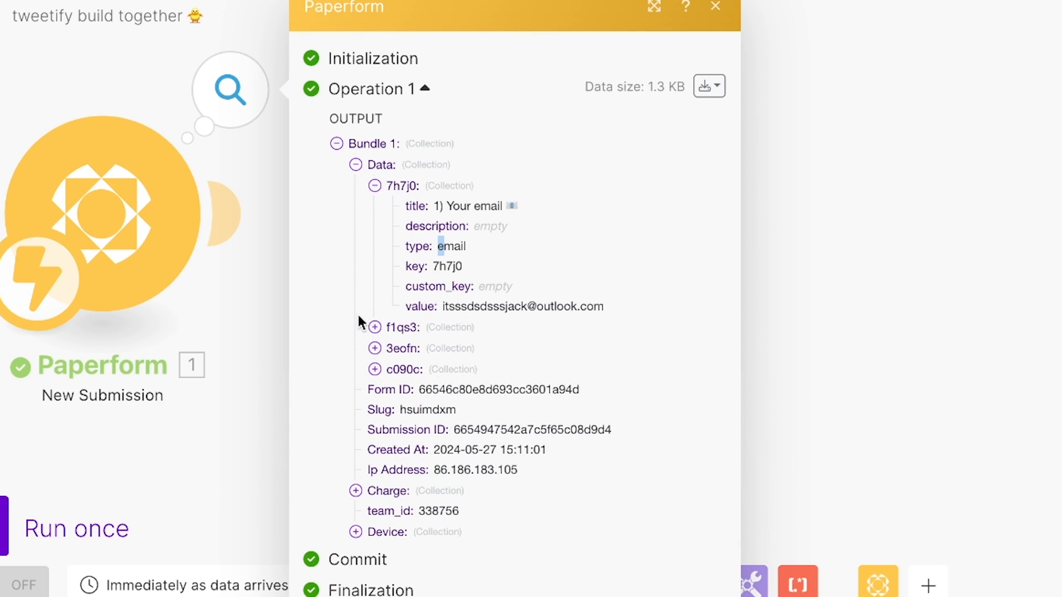
click(375, 327)
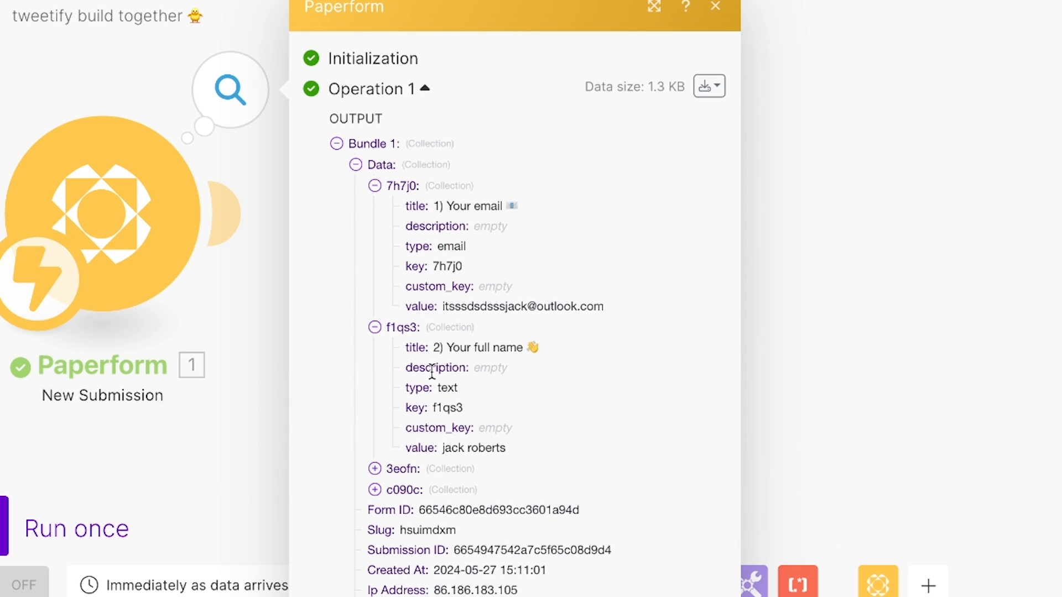
click(375, 469)
scroll(435, 466, down, 2)
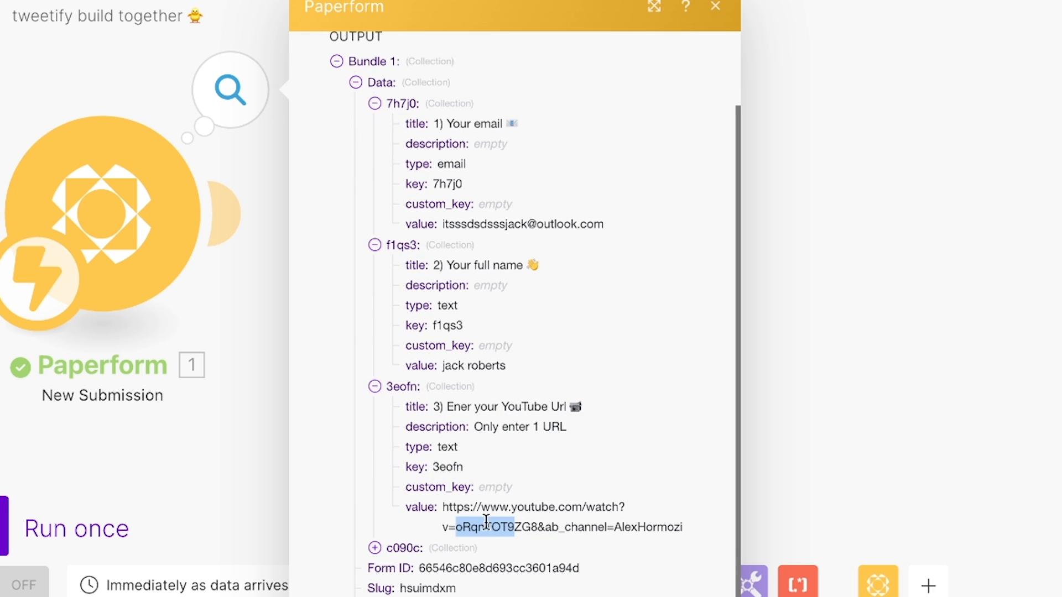
click(376, 548)
scroll(387, 545, down, 3)
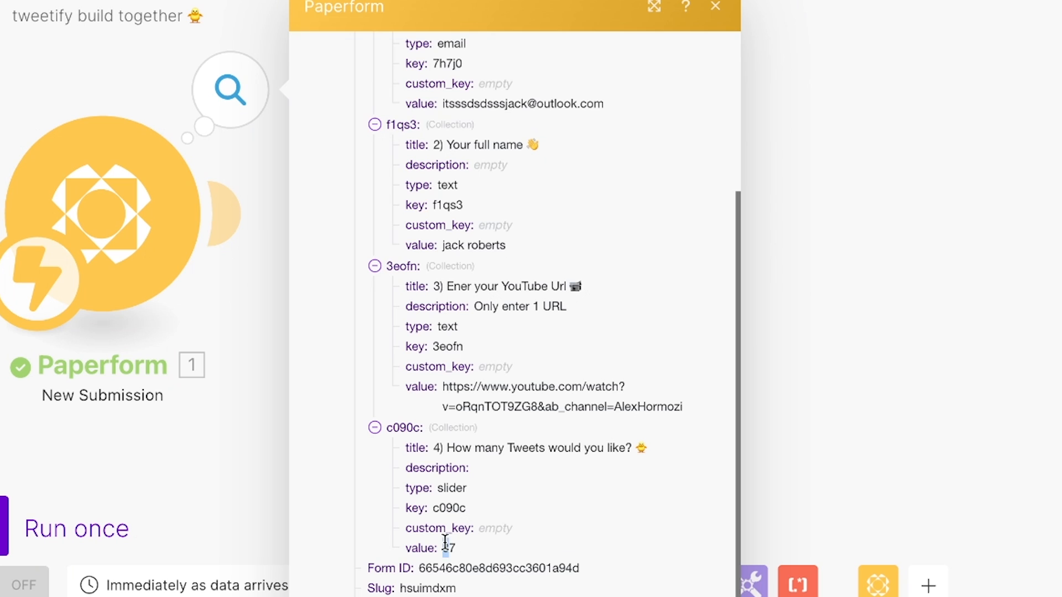
click(858, 318)
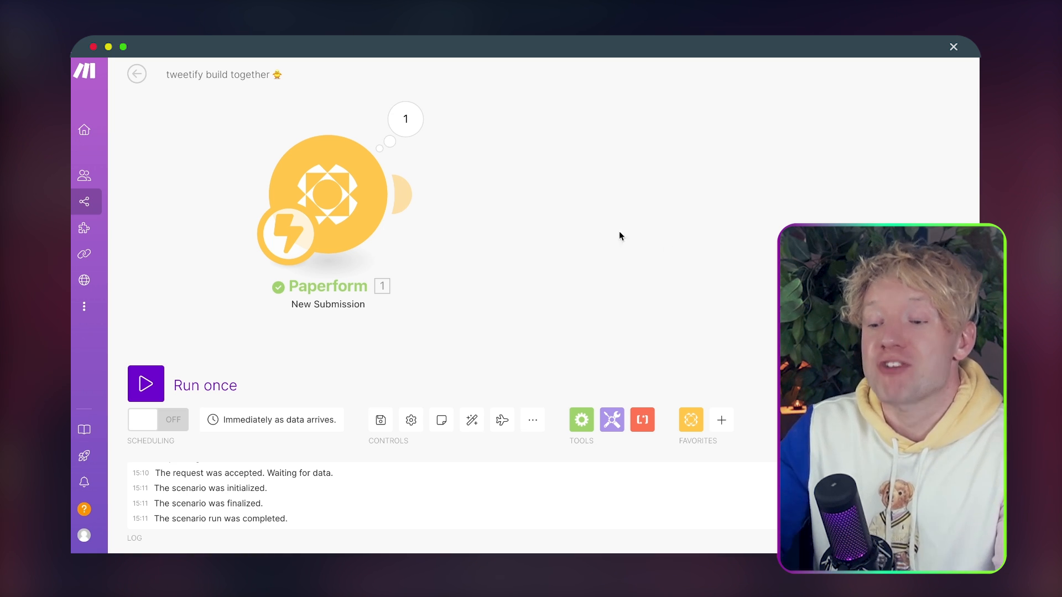
Add a 0CodeKit Run Python Code module after the Paperform trigger, using My 0-CodeKit connection and the sample code
click(423, 191)
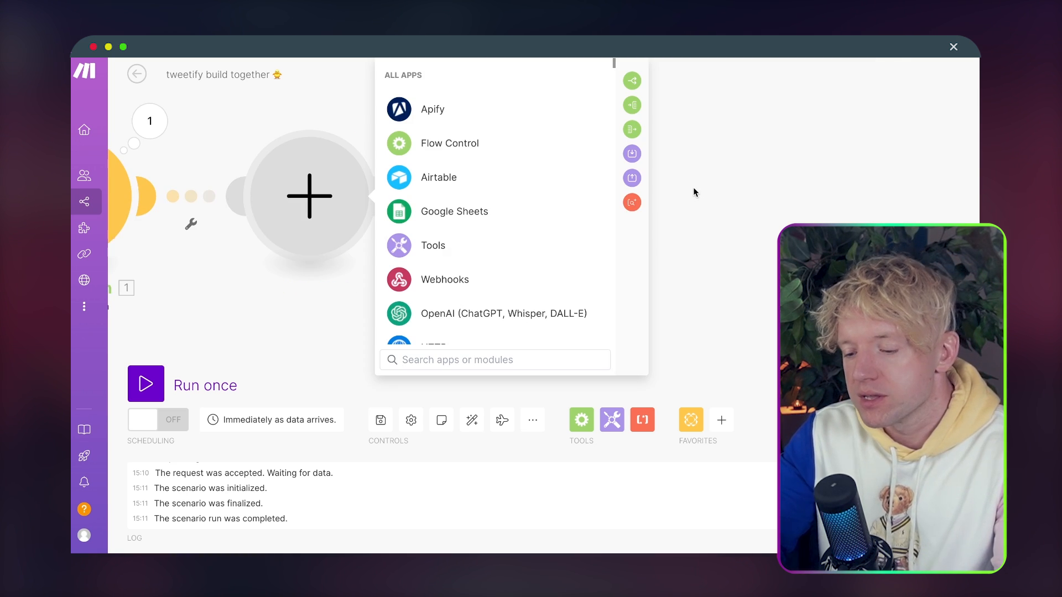
text(0code)
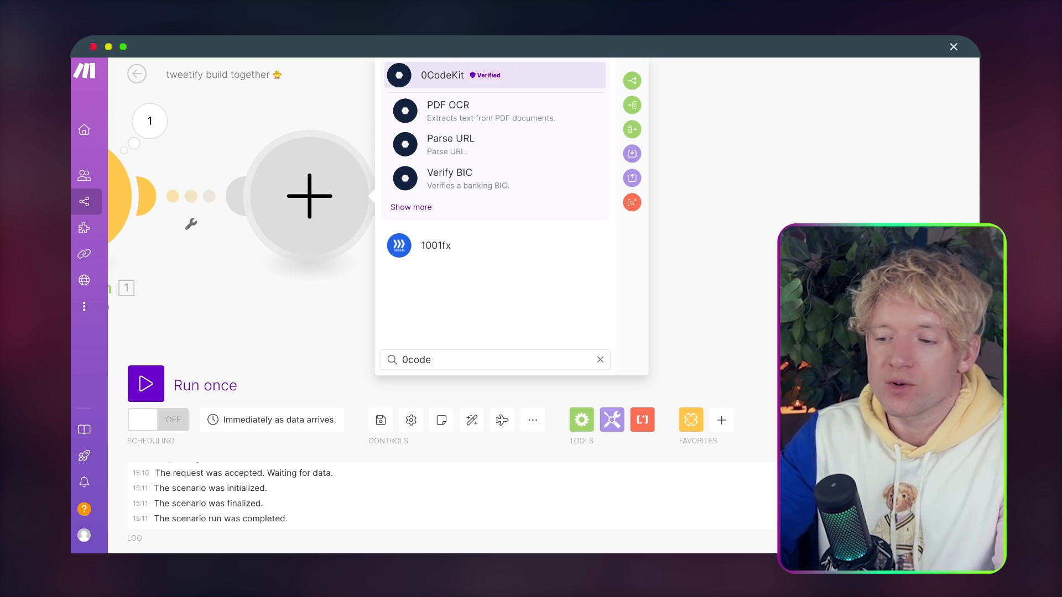
click(510, 79)
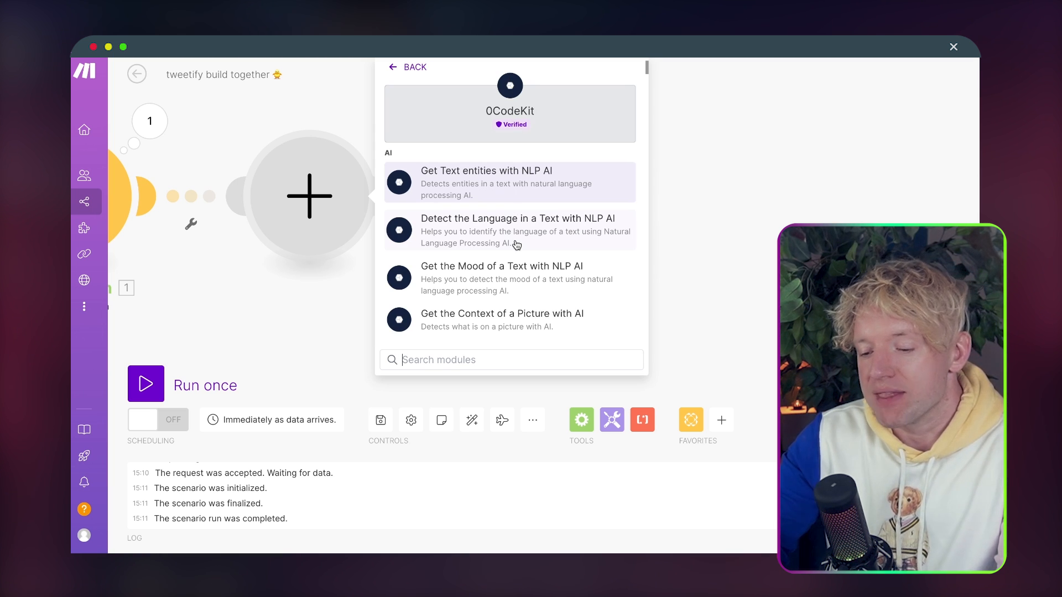
text(run p)
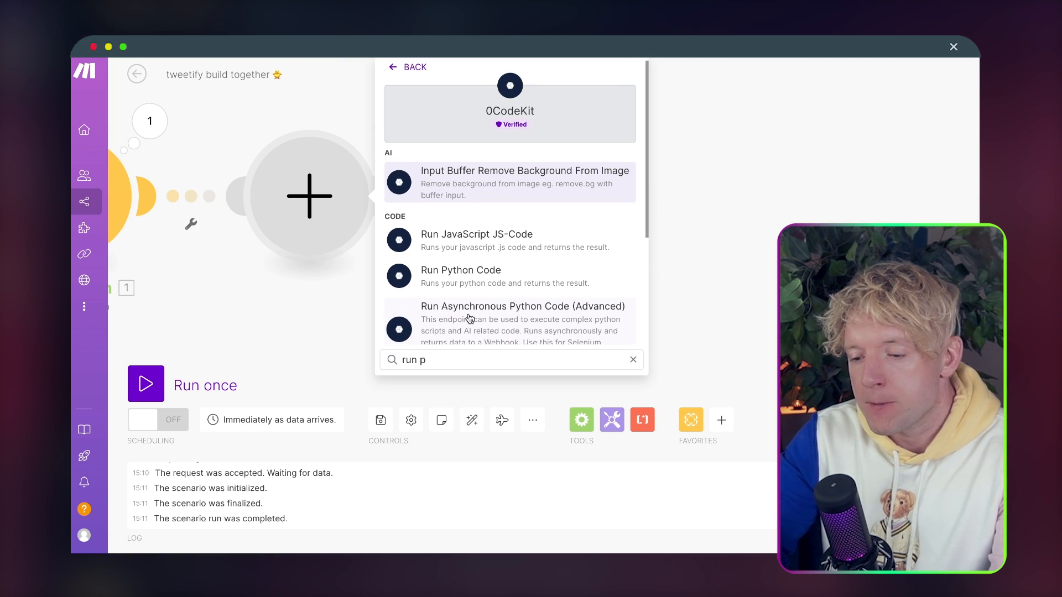
click(482, 277)
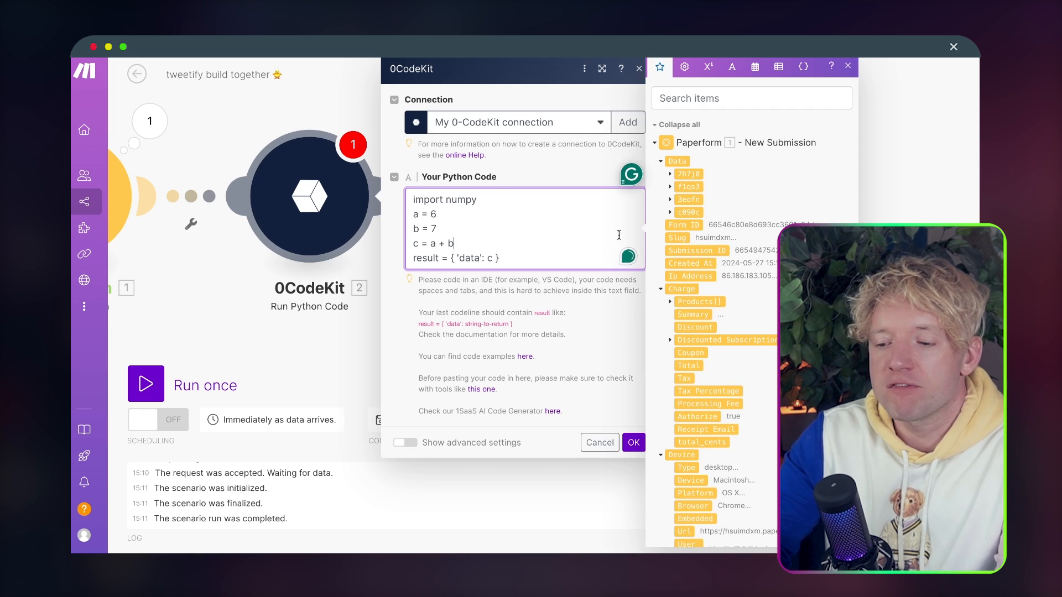
click(873, 177)
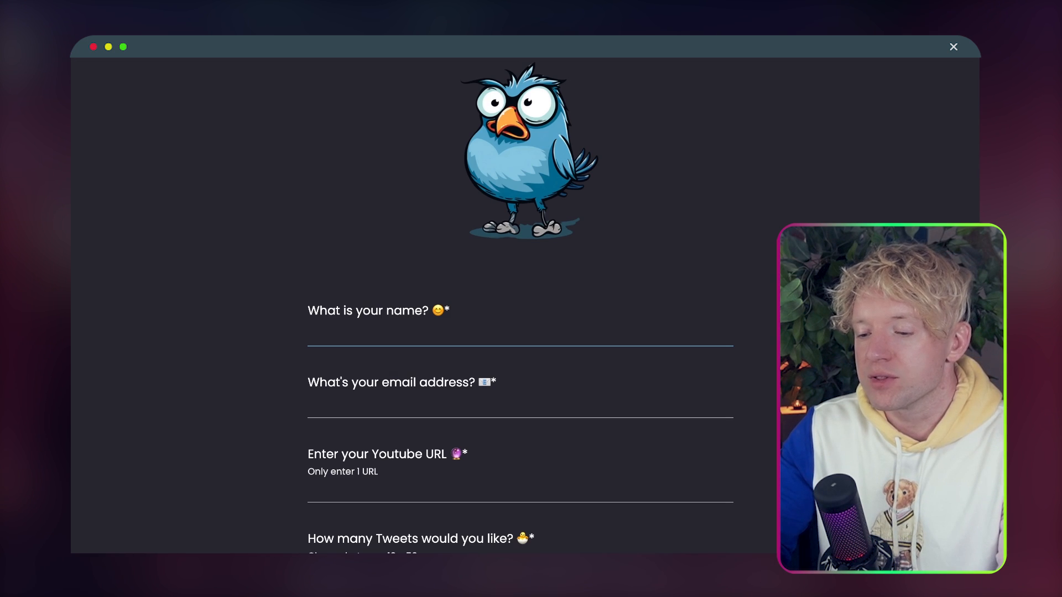
Switch from the Tweetify page to the 0CodeKit website and look over it
scroll(752, 237, down, 5)
scroll(775, 88, up, 8)
right_click(857, 10)
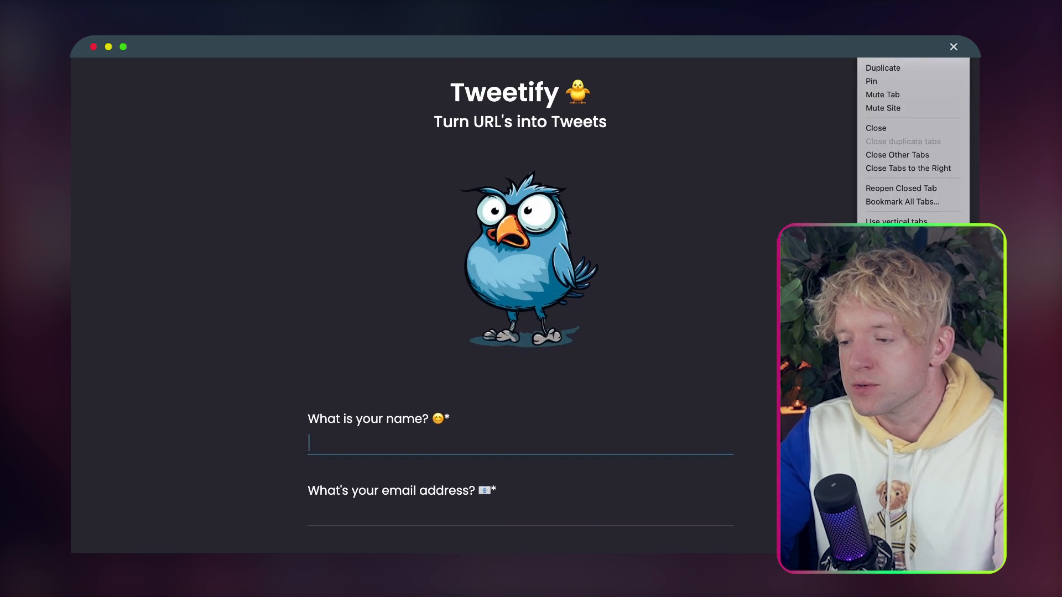
click(882, 59)
text(0co)
key(Return)
click(836, 88)
scroll(636, 263, down, 3)
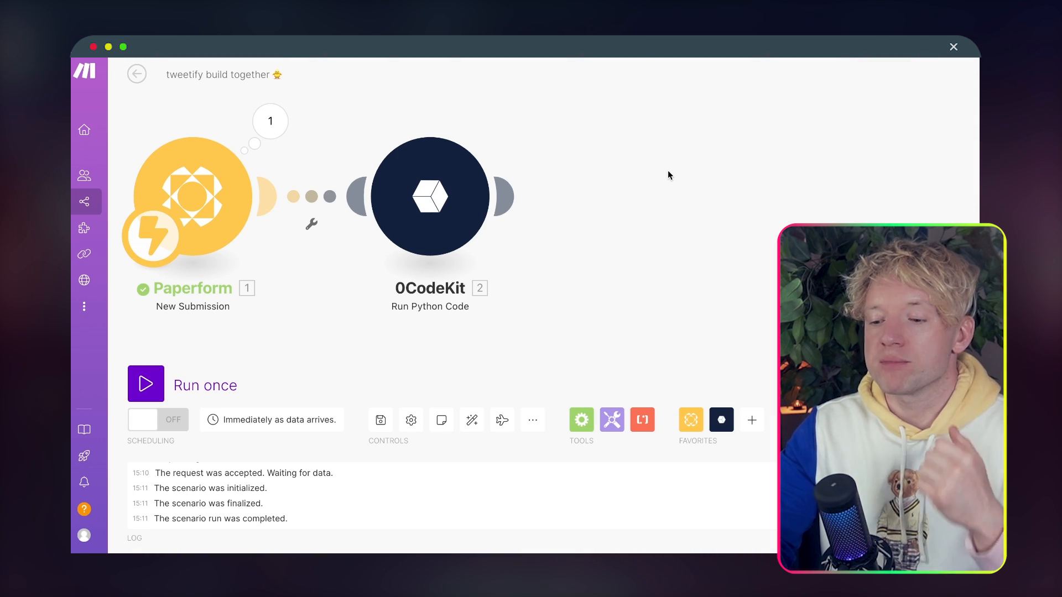
Replace the sample Python code in the 0CodeKit module with the YouTube transcript code copied from the finished Tweetify scenario's 0CodeKit module
click(470, 191)
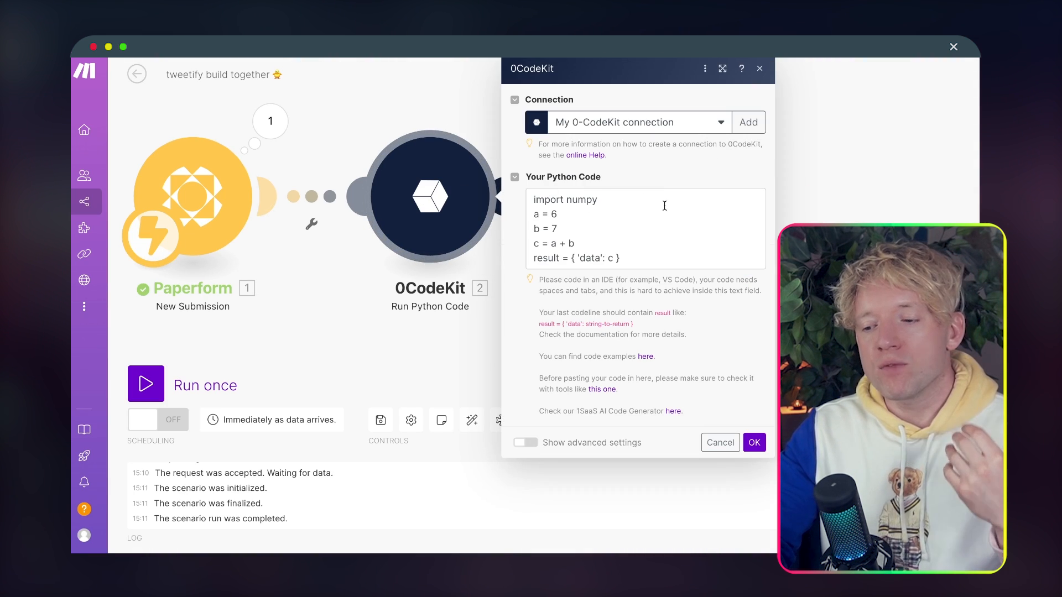
drag(662, 268, 502, 192)
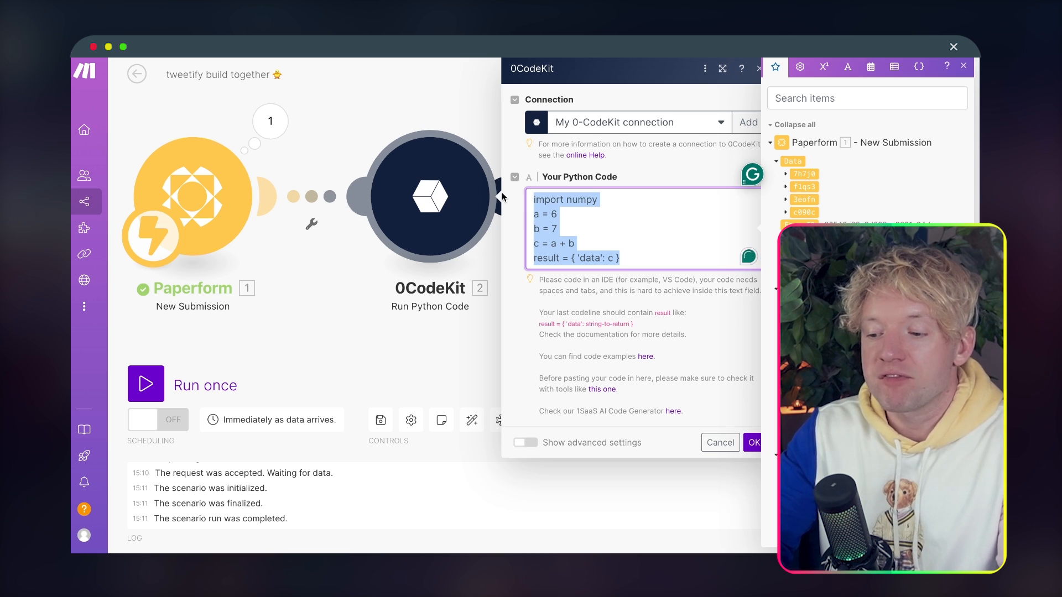
key(BackSpace)
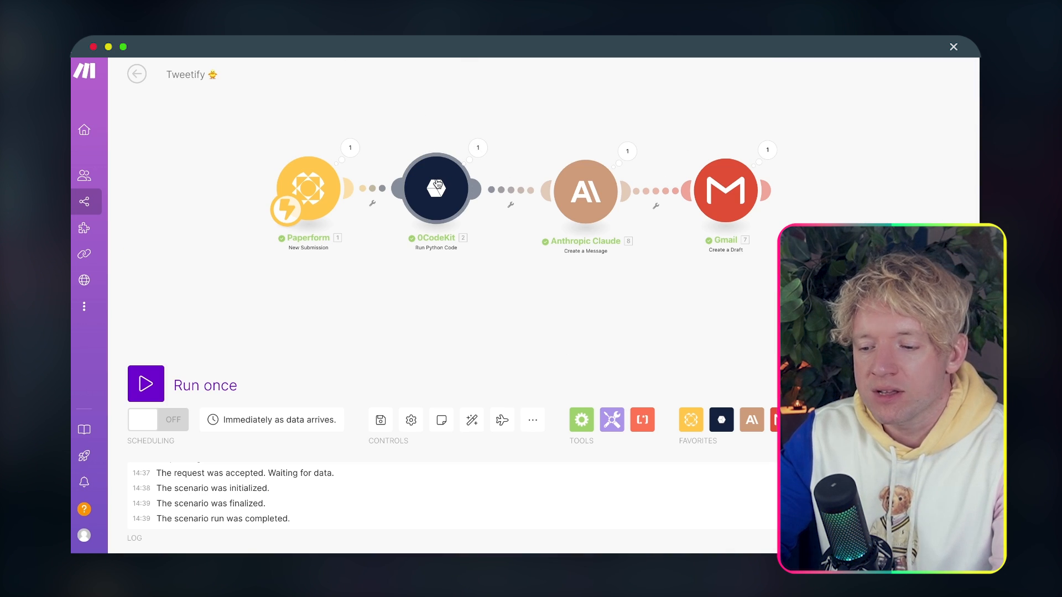
click(437, 186)
key(ctrl+a)
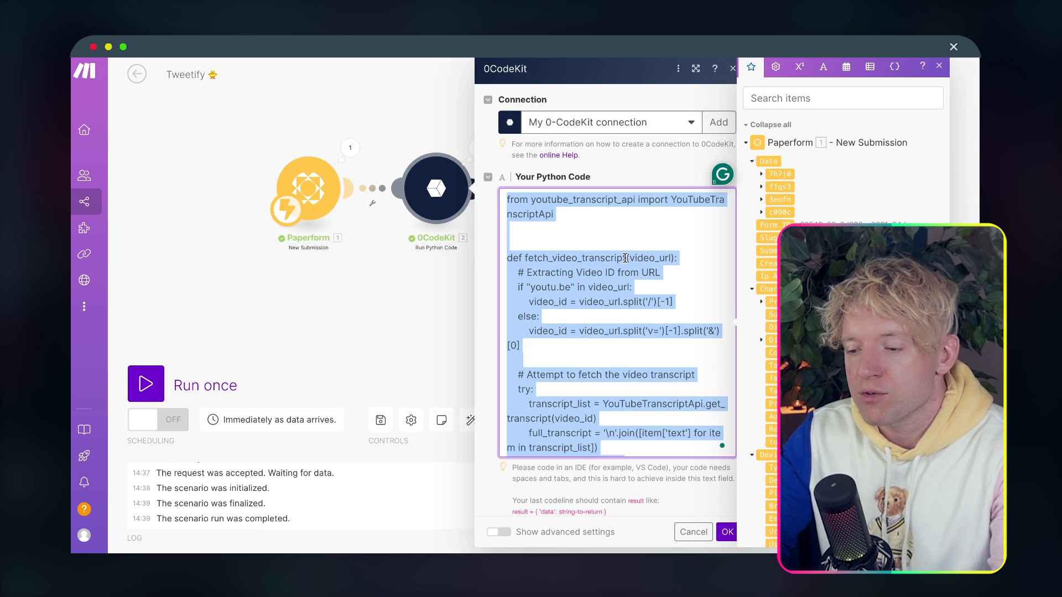
click(340, 107)
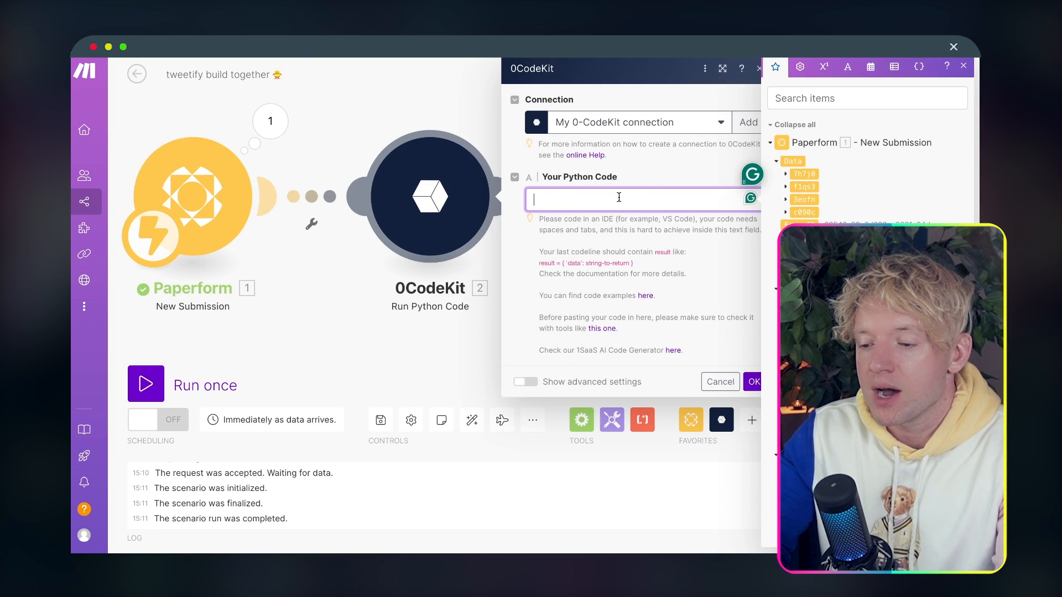
key(ctrl+v)
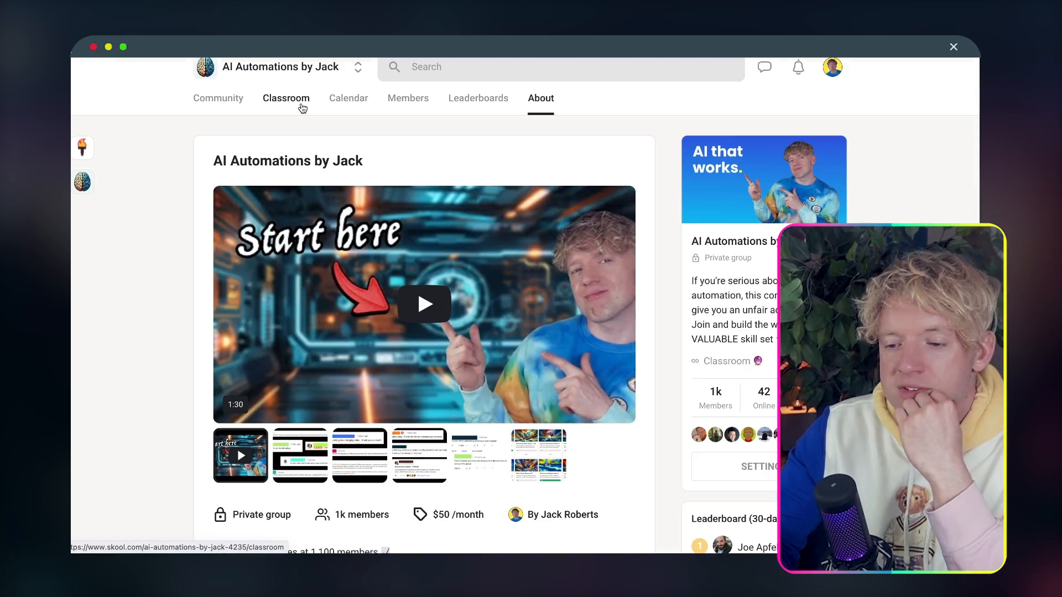
Switch to the Skool classroom, find the YouTube Transcript Code resource in lesson 18 of Every AI Automation, and view it
click(287, 99)
scroll(618, 299, down, 5)
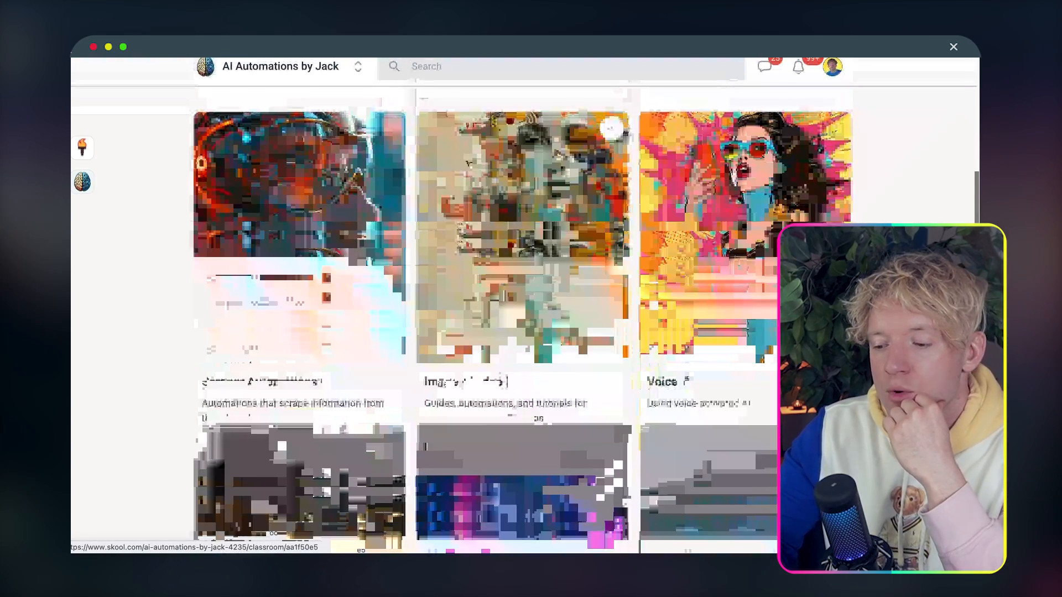
scroll(618, 300, up, 5)
click(524, 210)
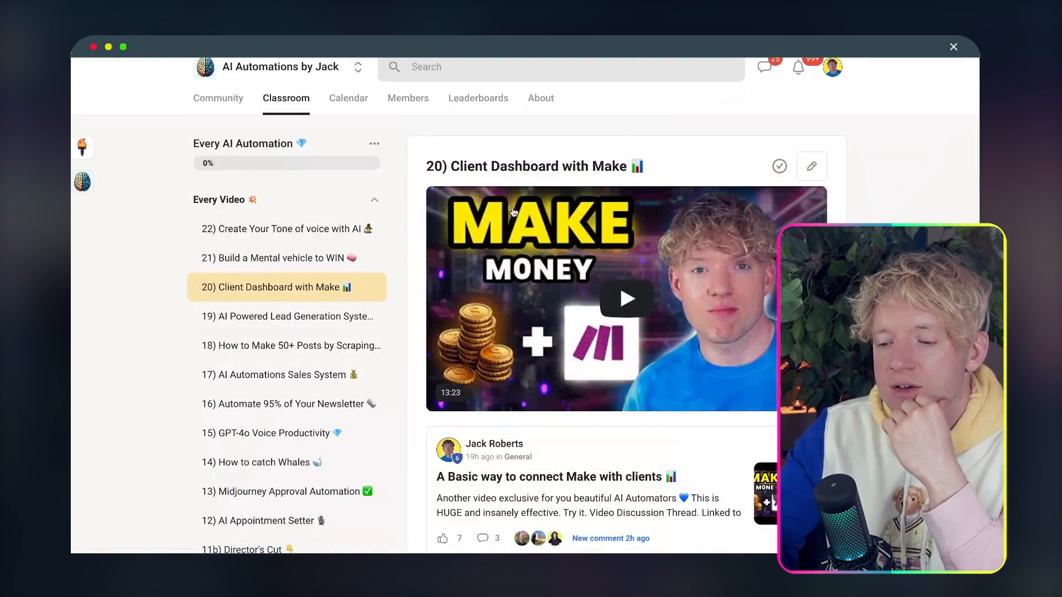
click(309, 346)
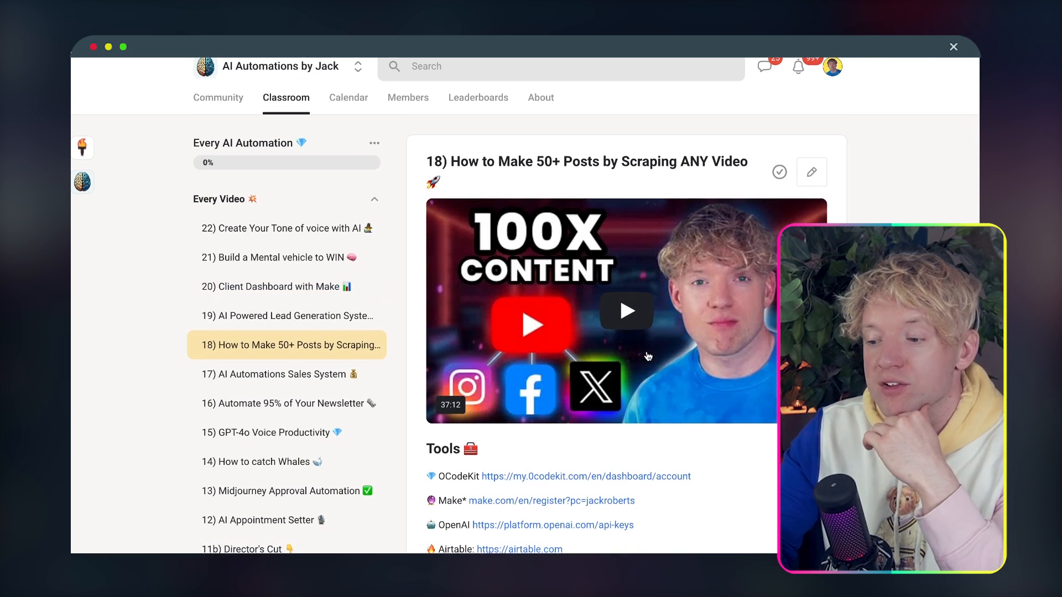
scroll(648, 356, down, 15)
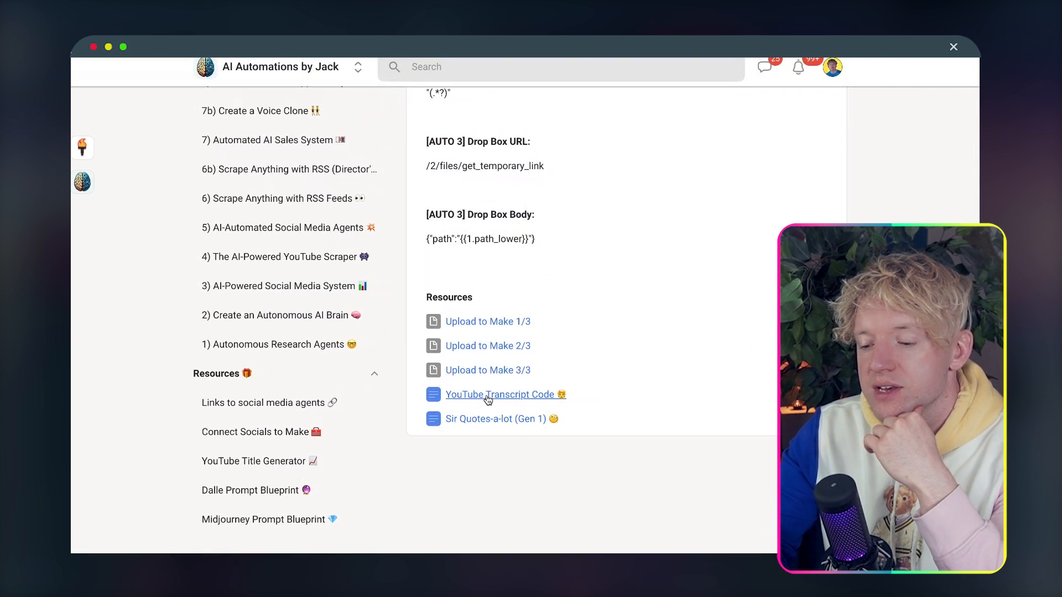
click(487, 397)
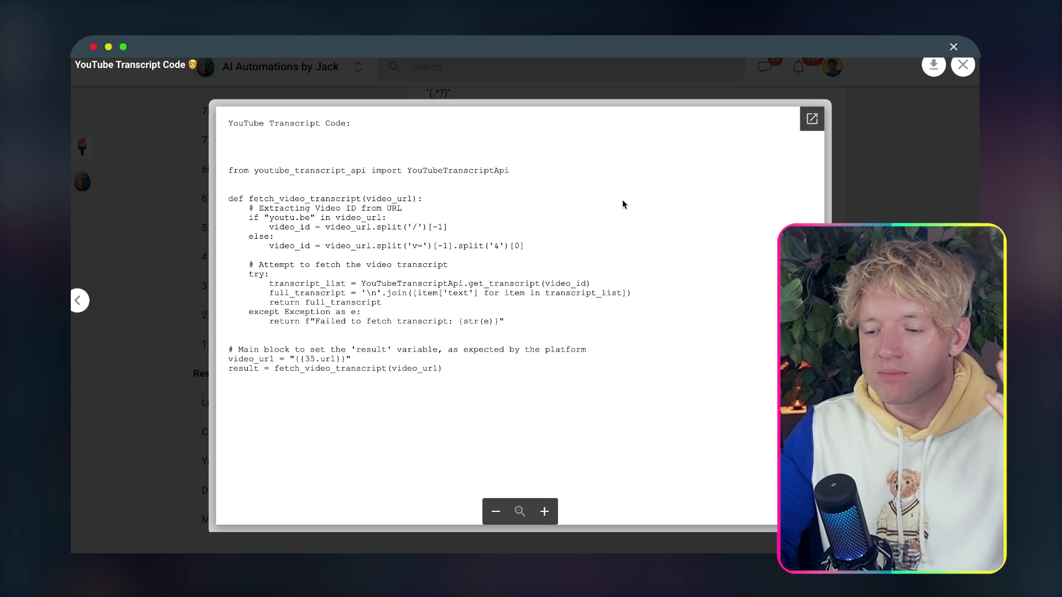
click(874, 173)
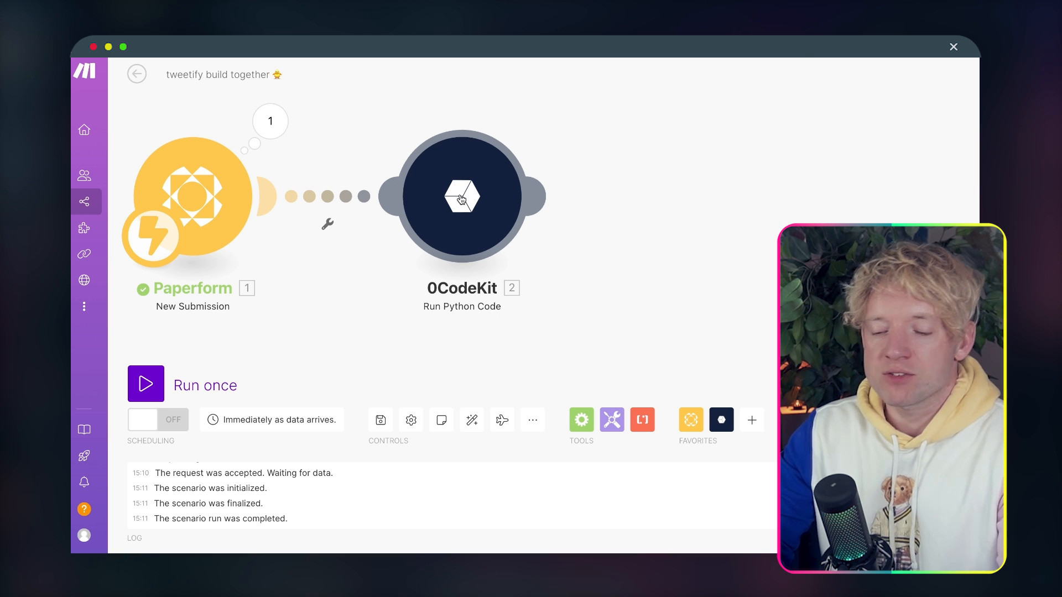
Map the value of Paperform's YouTube URL answer (3eofn) between the video_url quotes in the Python code and save the module
click(461, 199)
scroll(695, 338, down, 2)
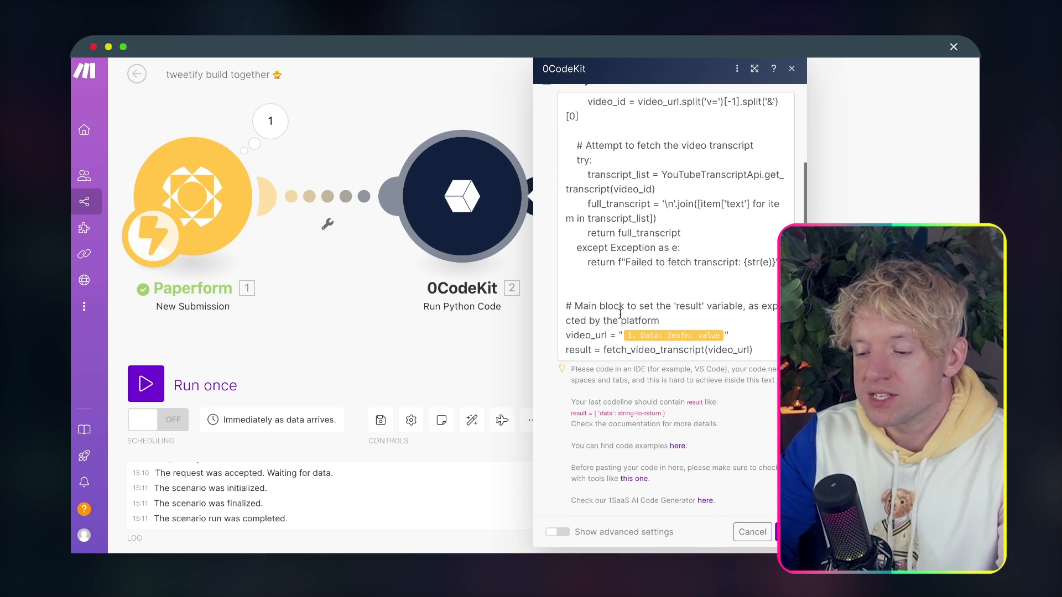
click(725, 334)
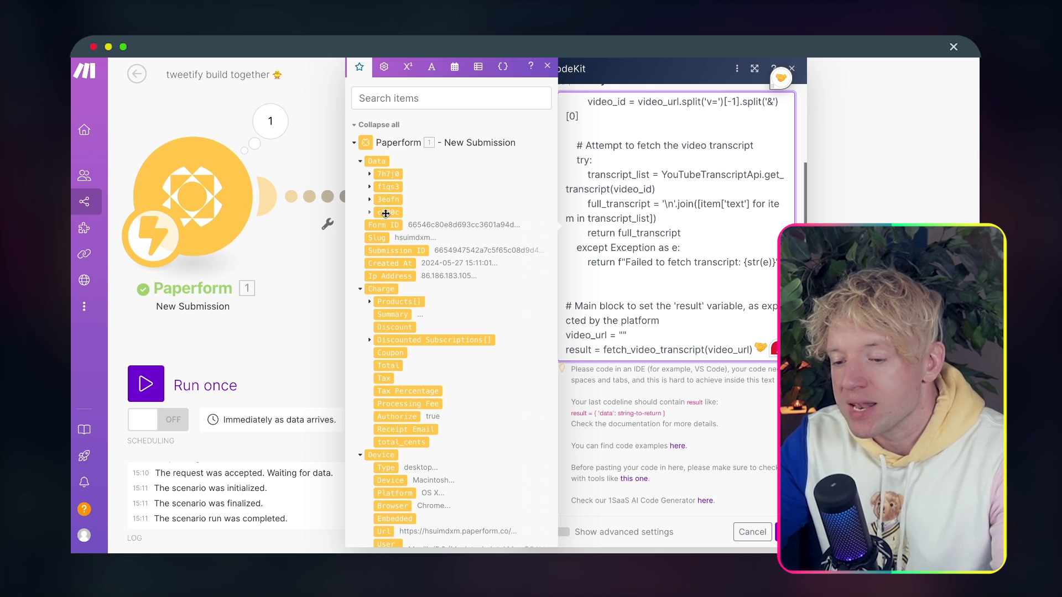
click(370, 214)
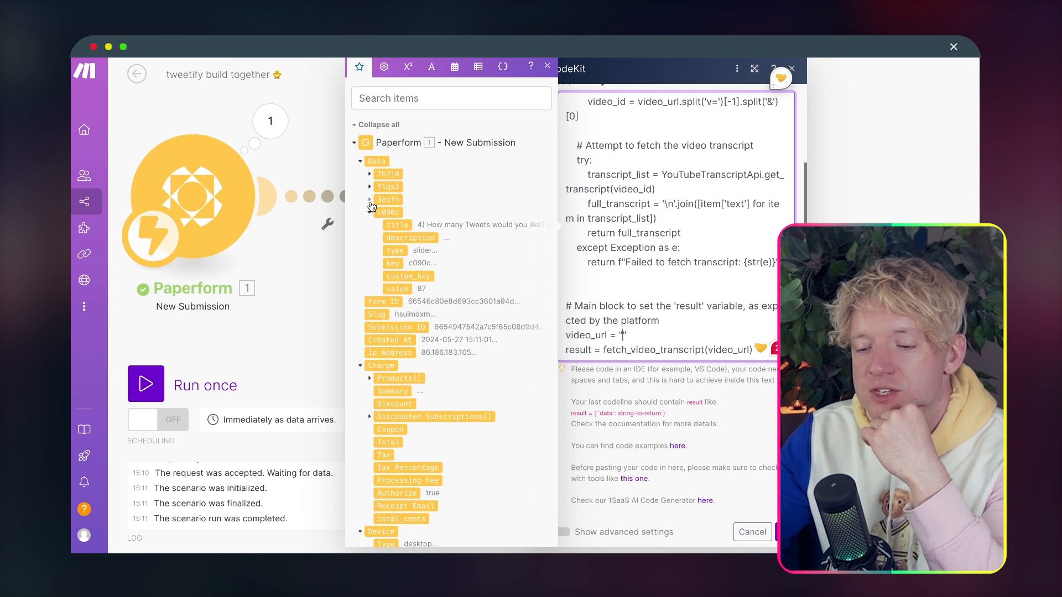
click(369, 200)
scroll(405, 268, down, 1)
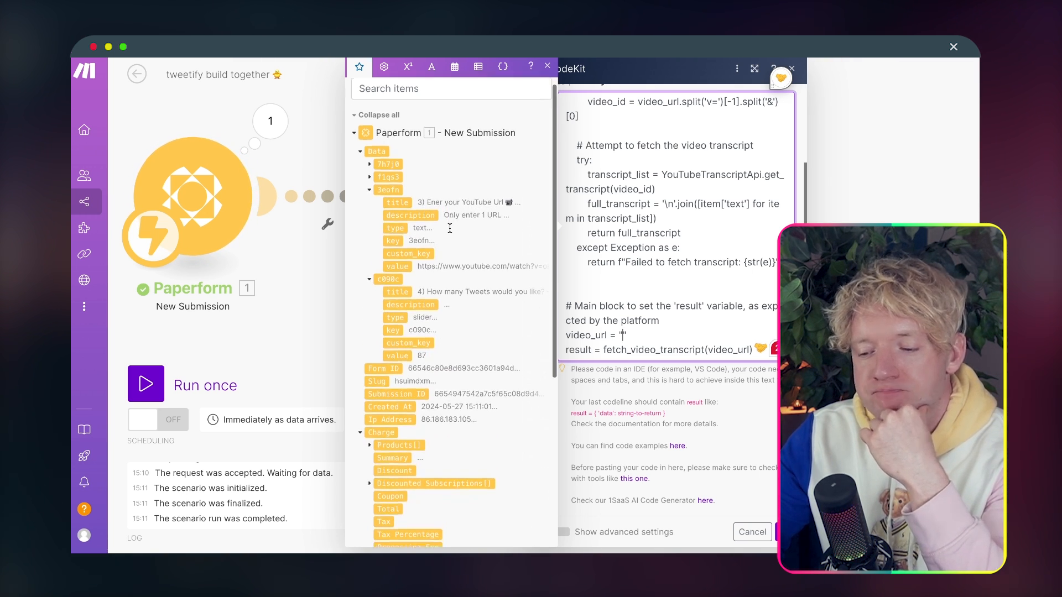
click(402, 266)
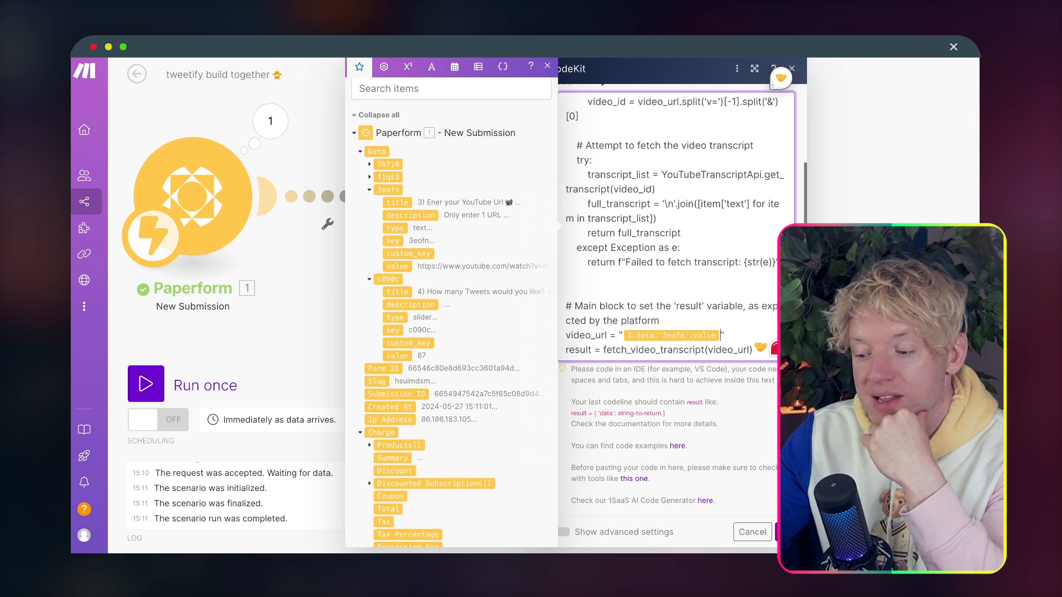
click(796, 532)
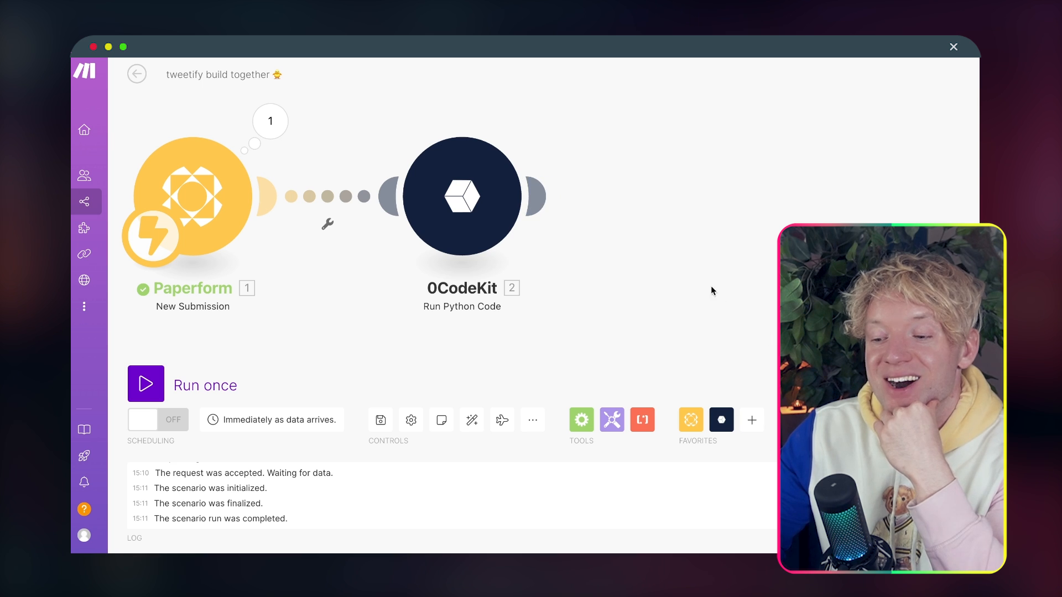
Move the 0CodeKit module slightly closer to the Paperform trigger and start a run of this module only
drag(490, 202, 468, 202)
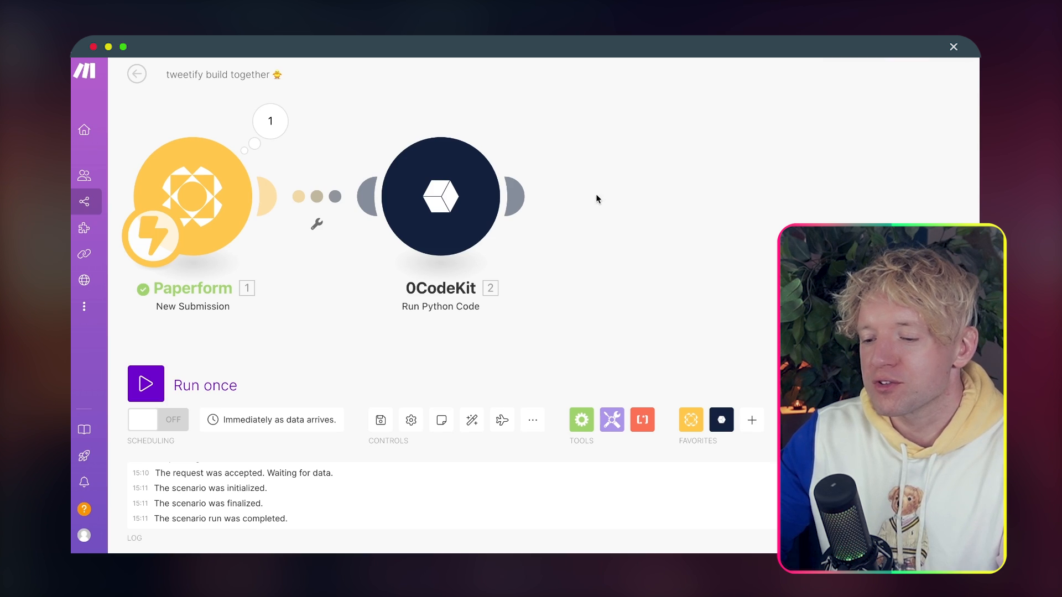
right_click(441, 205)
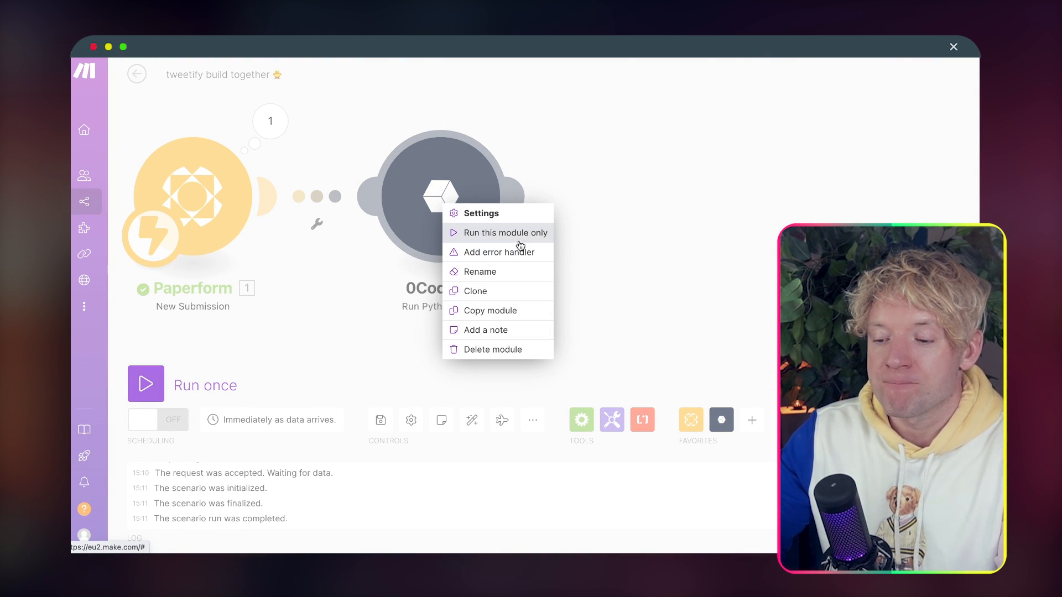
click(522, 233)
drag(868, 208, 749, 207)
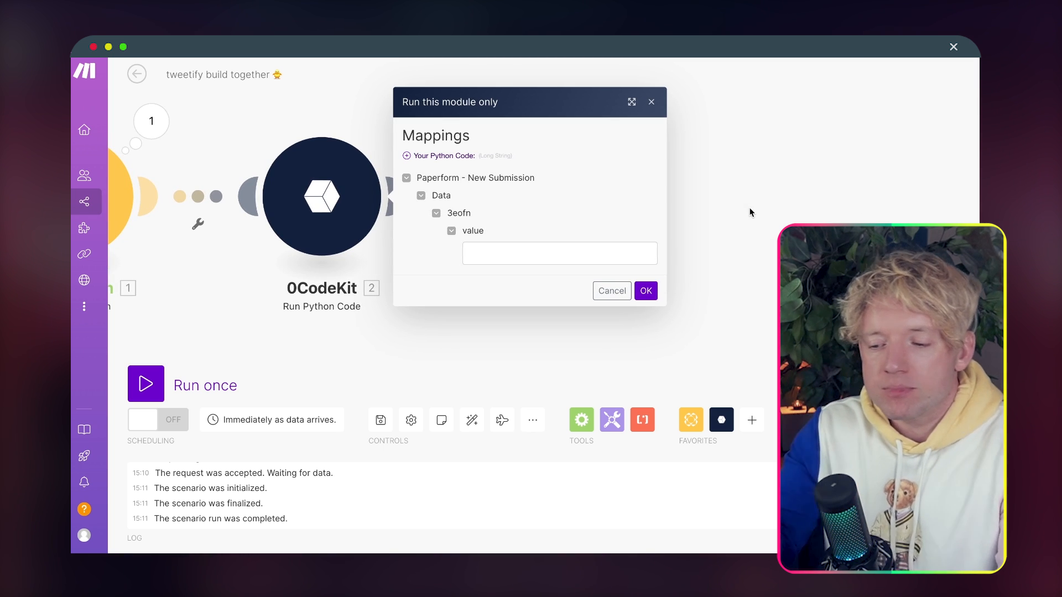
Review the 0CodeKit module's Python code, including the transcript-fetching block and the mapped video_url value
click(321, 196)
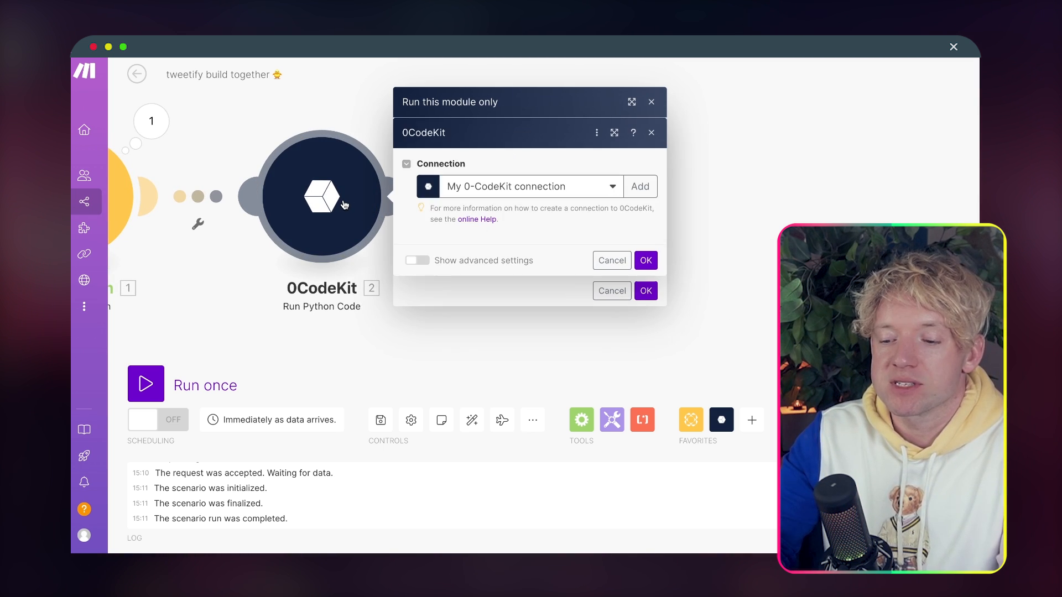
scroll(528, 336, down, 2)
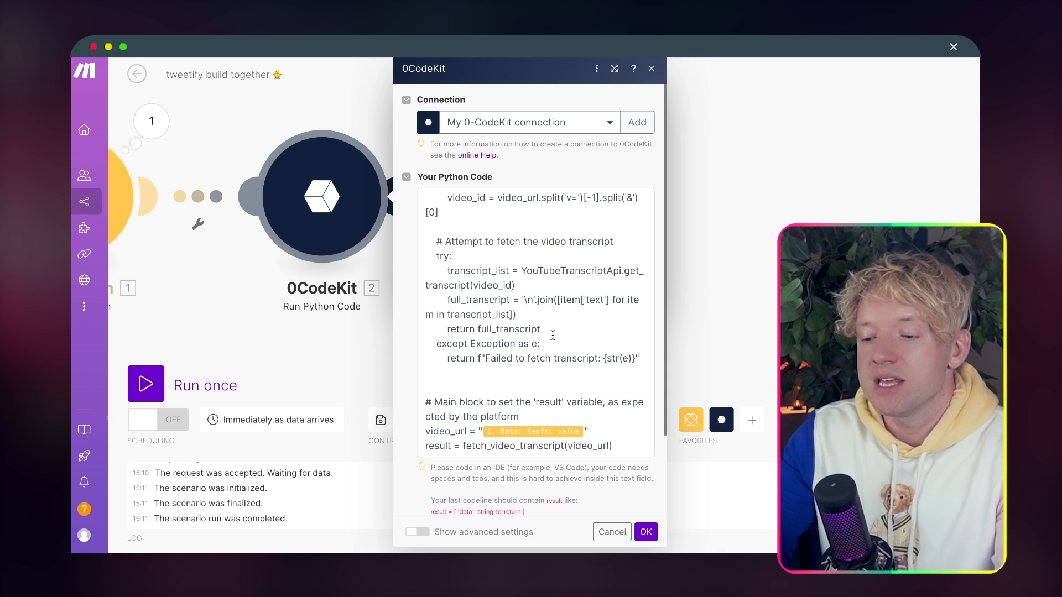
drag(553, 227, 640, 359)
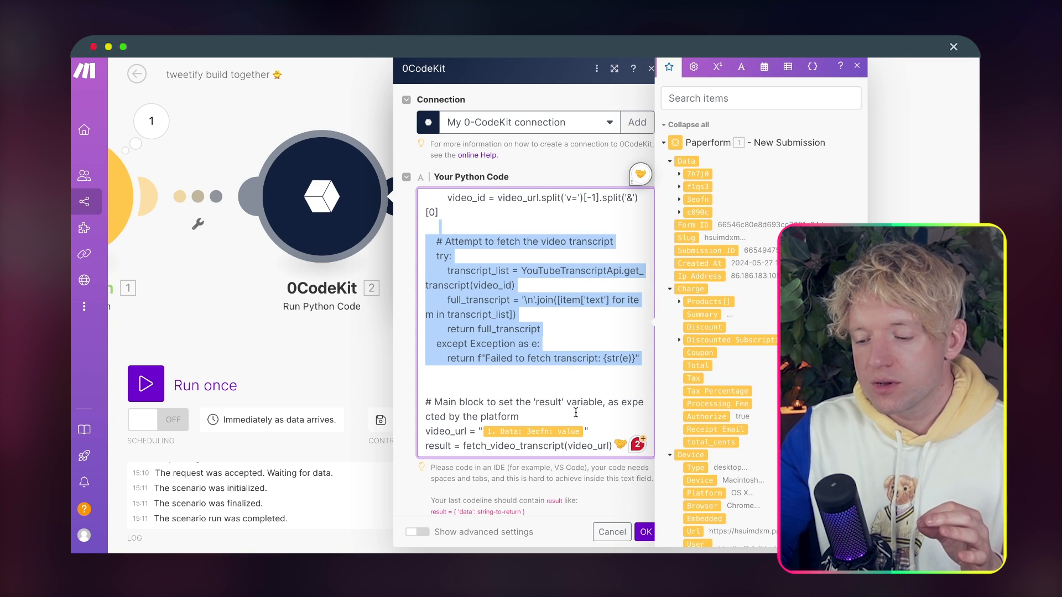
click(585, 431)
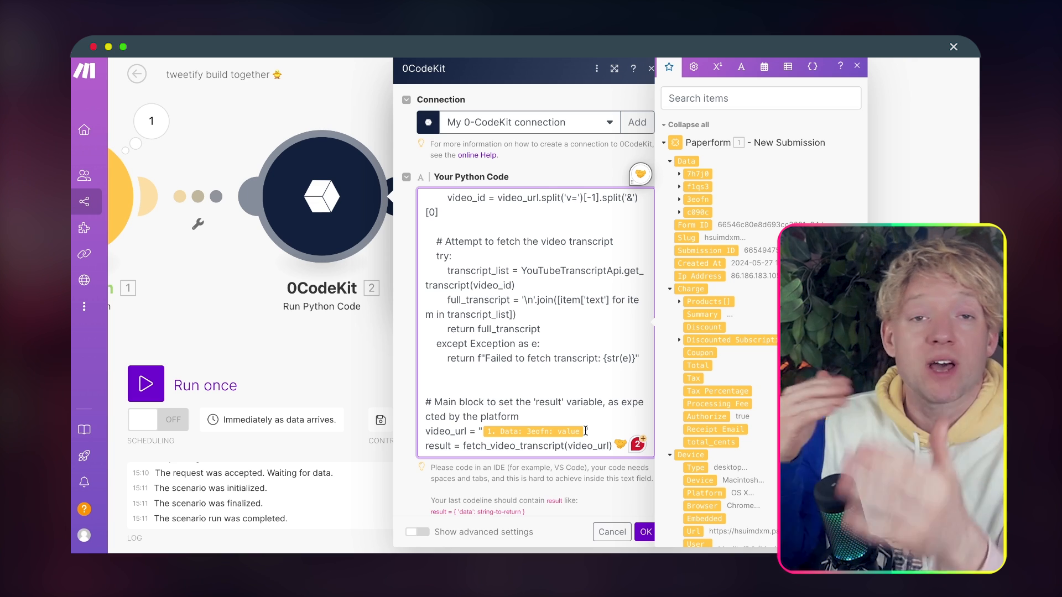
drag(257, 338, 319, 336)
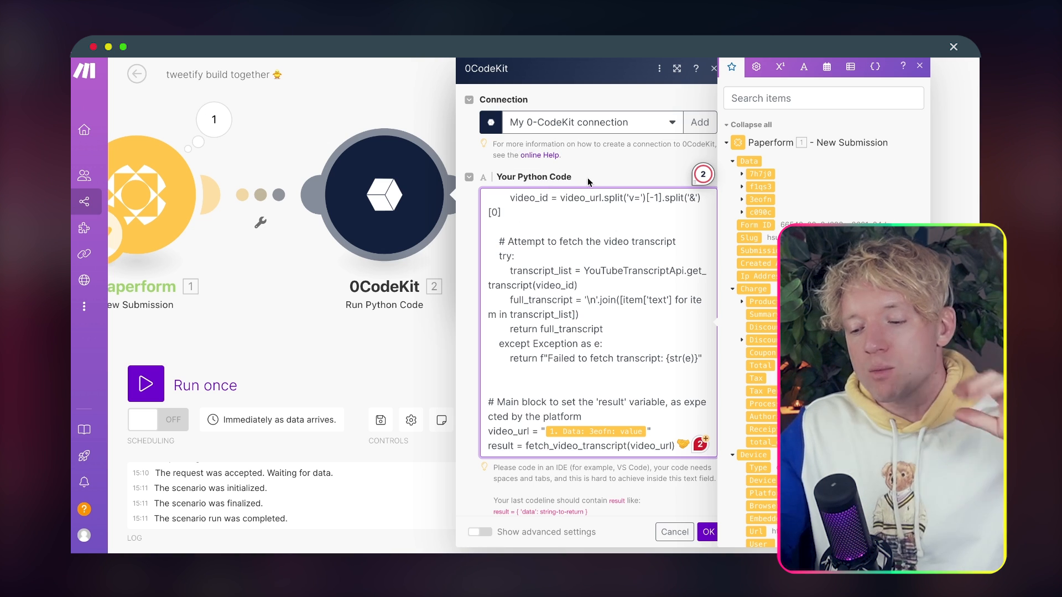
scroll(510, 246, up, 5)
scroll(580, 327, down, 5)
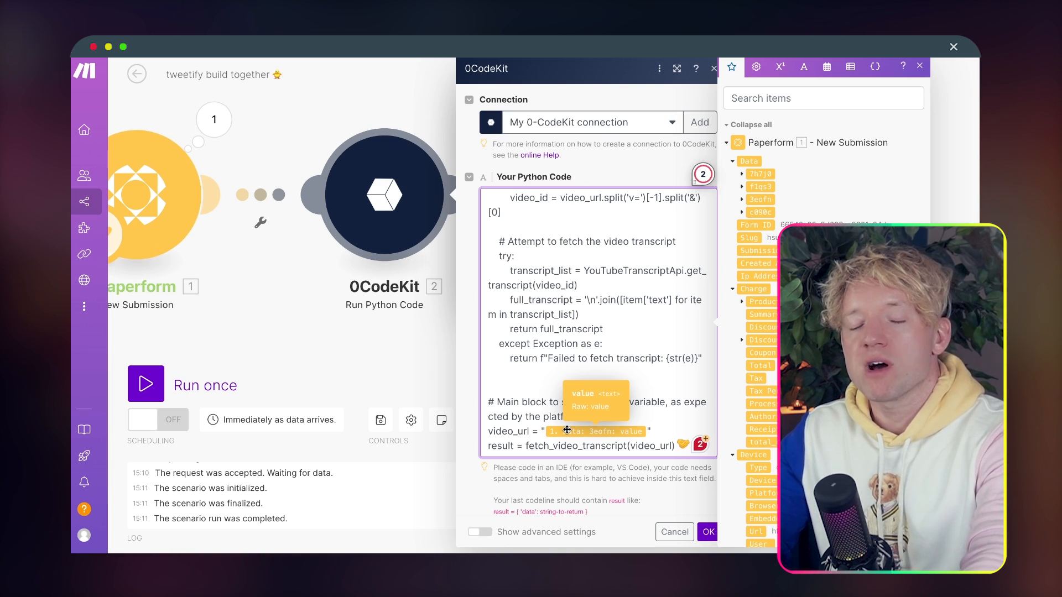
Copy the submitted YouTube URL from the 3eofn value in the Paperform module's run output, then close the output
click(214, 119)
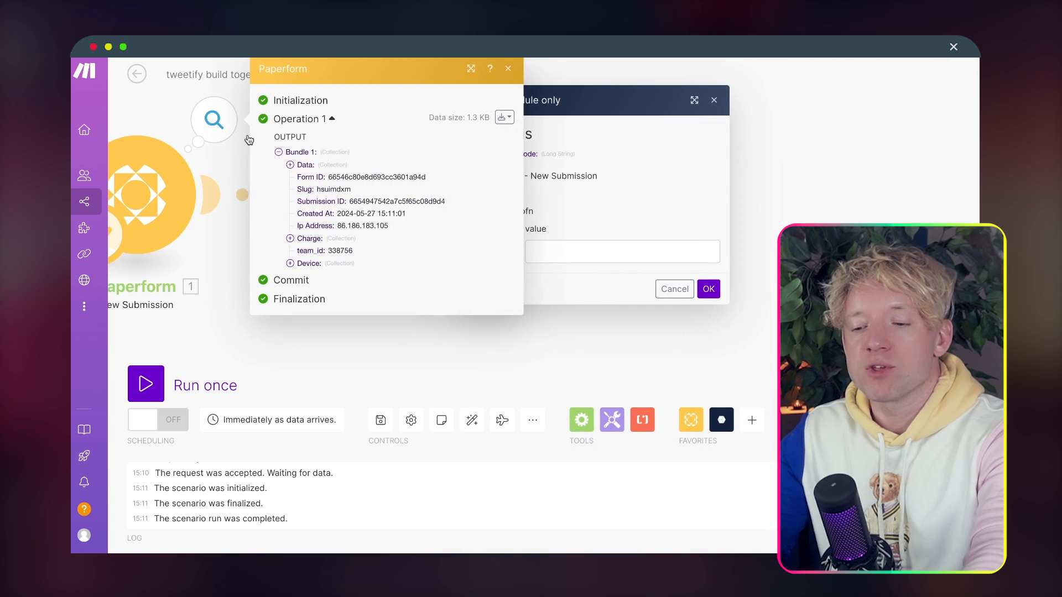
click(289, 165)
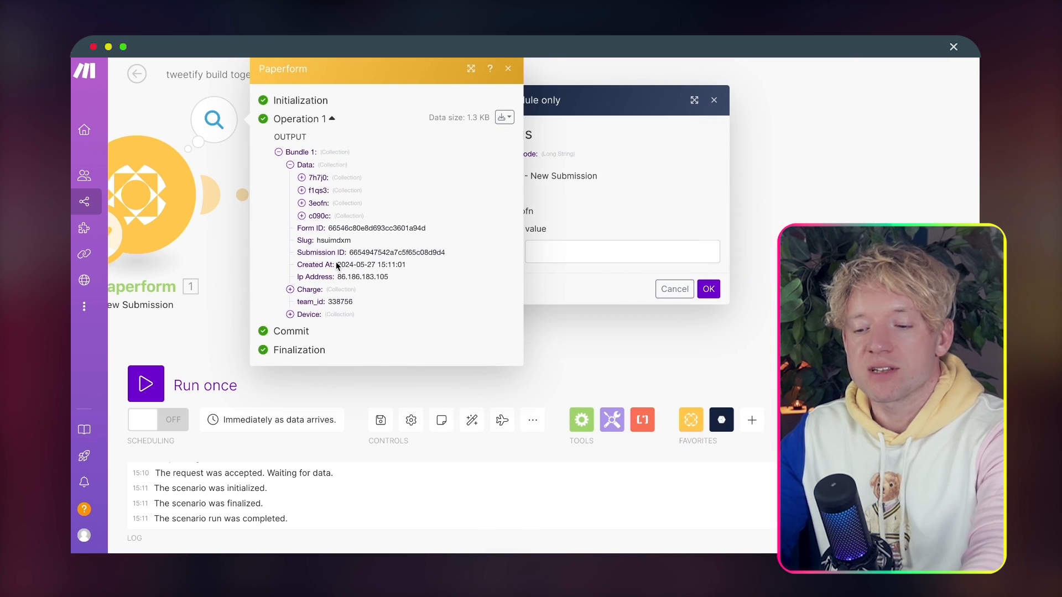
click(301, 203)
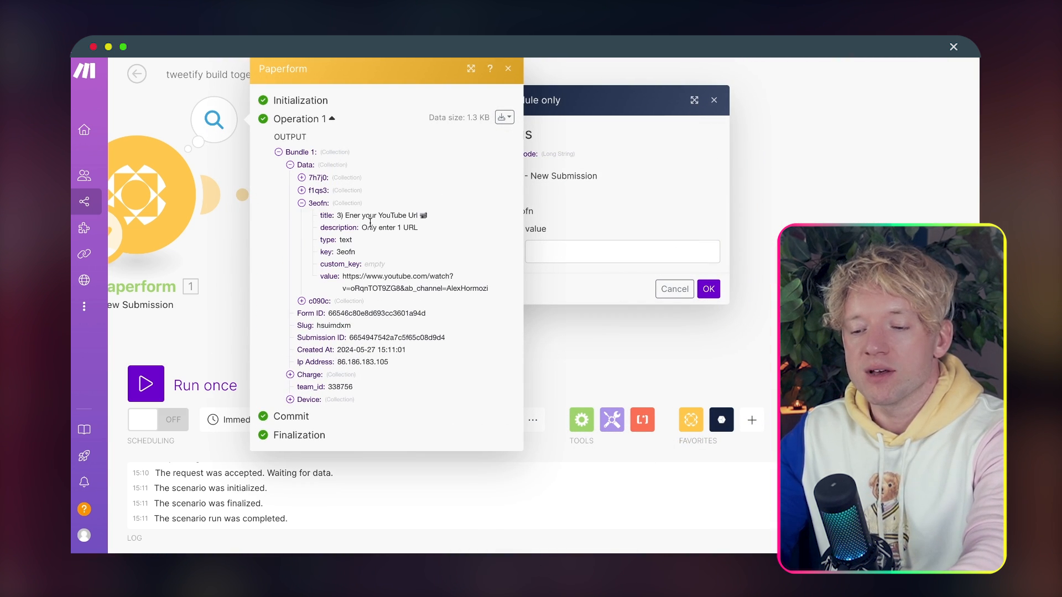
triple_click(354, 276)
click(620, 208)
click(508, 69)
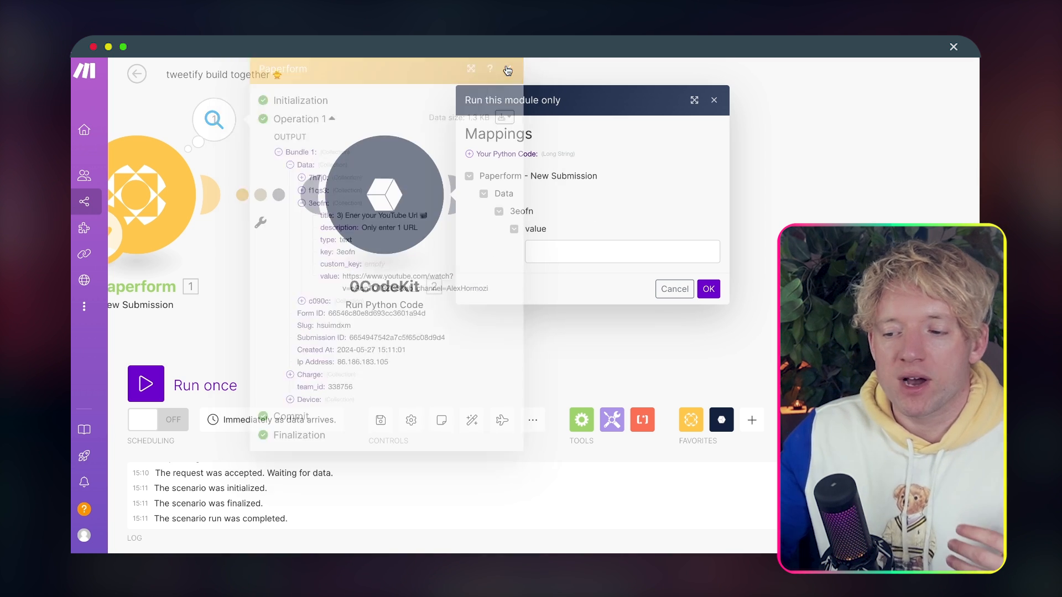
Paste the copied YouTube URL as the 3eofn test value and run the 0CodeKit module on its own
click(557, 247)
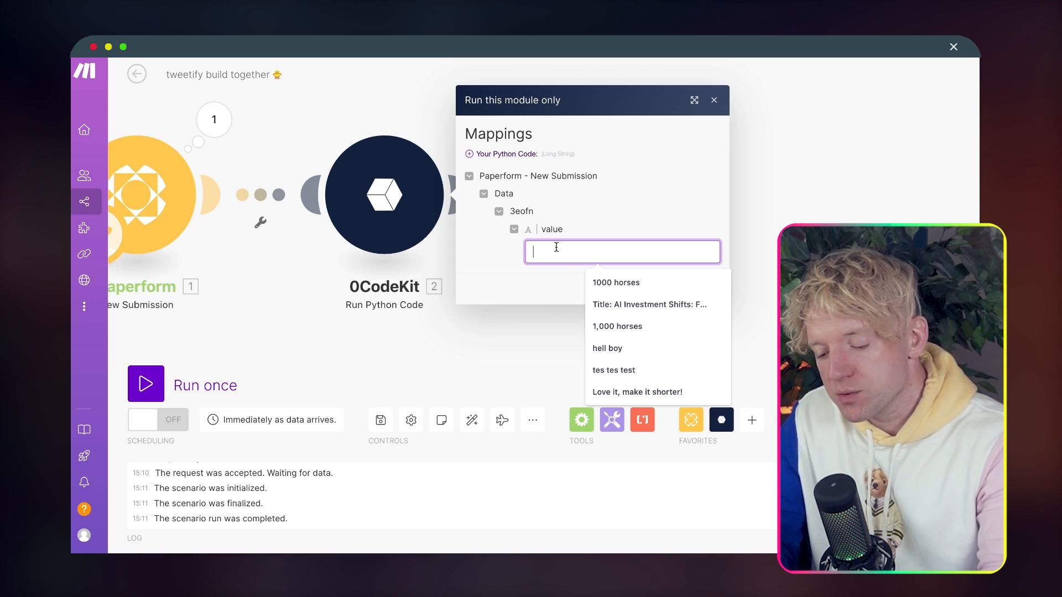
key(super+v)
click(709, 288)
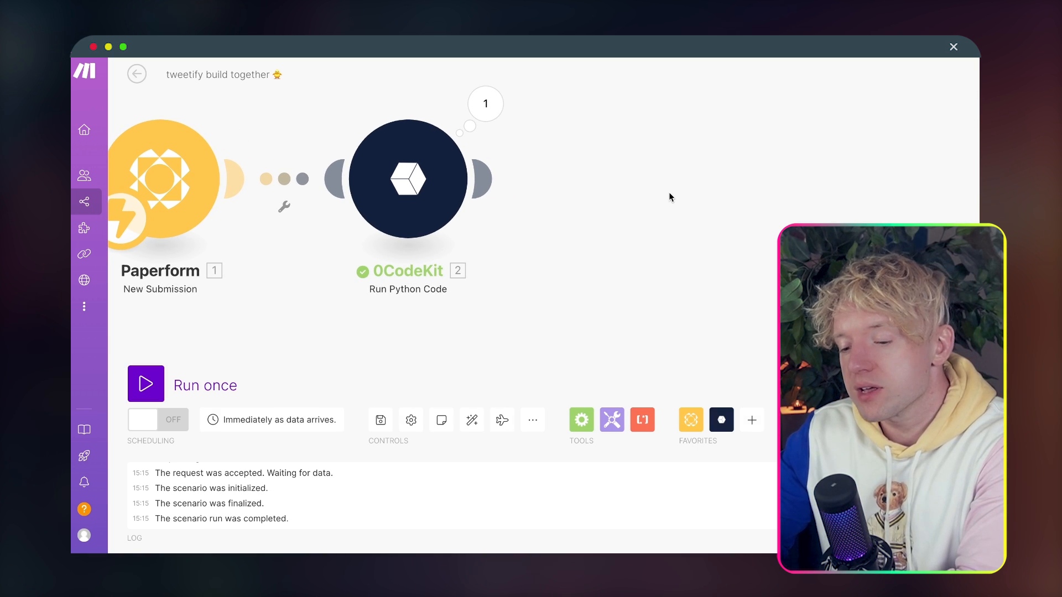
Examine the full transcript in the 0CodeKit module's run output Result, then close the output
click(487, 126)
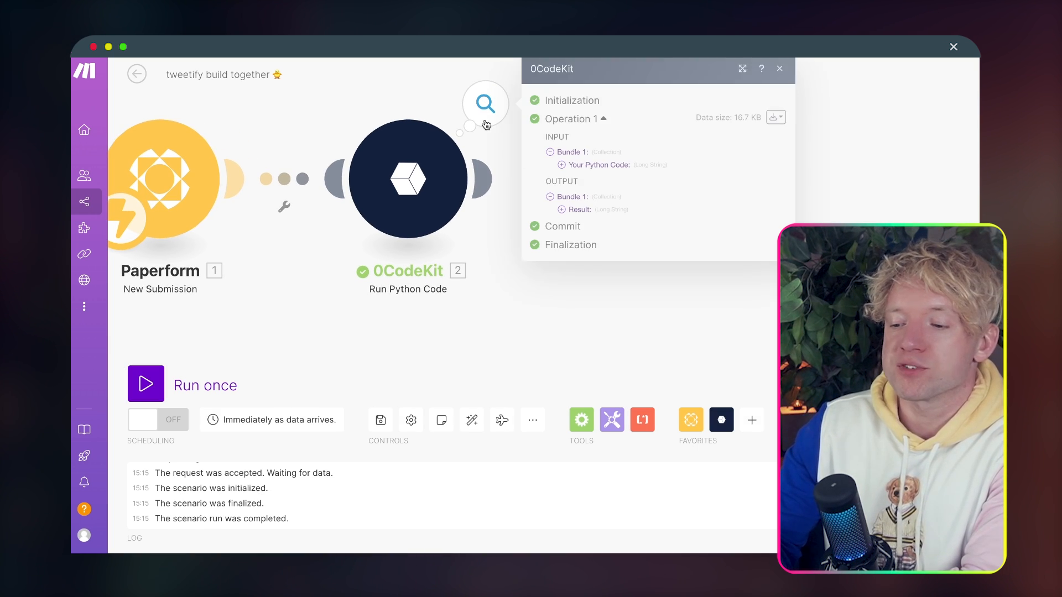
drag(861, 223, 777, 230)
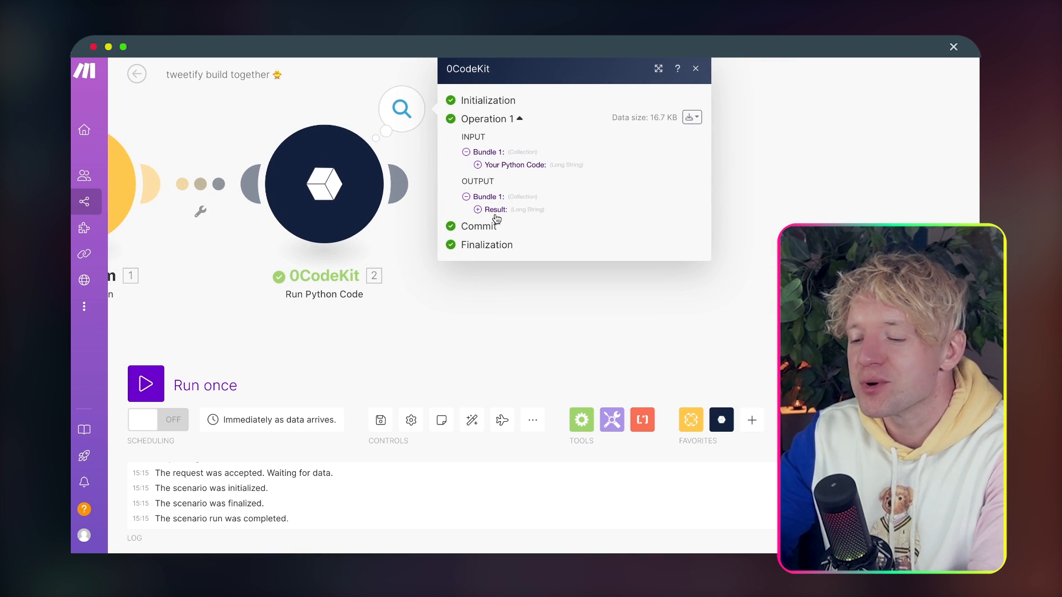
click(478, 210)
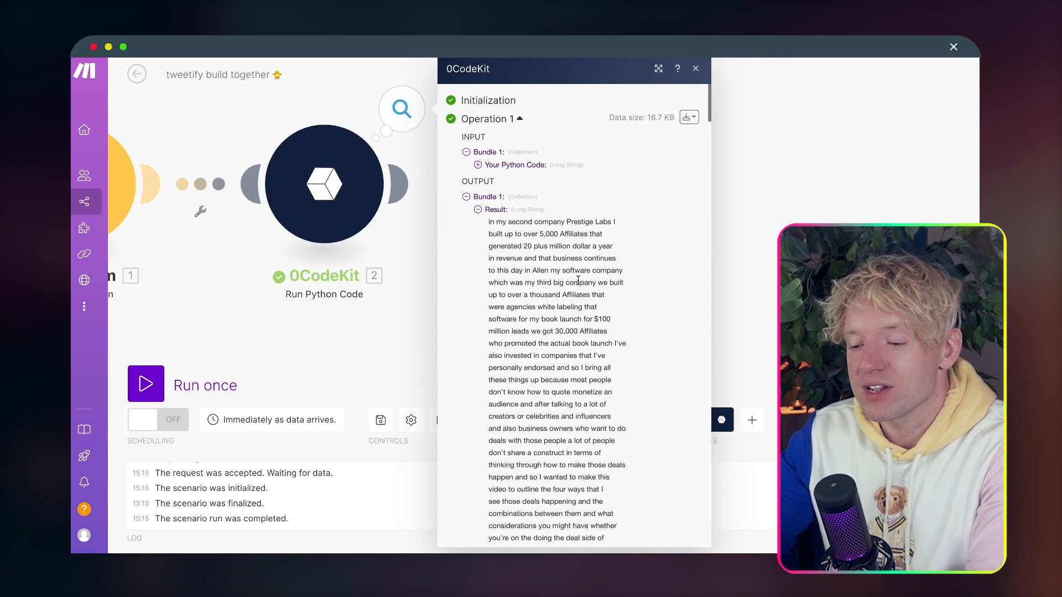
drag(502, 221, 588, 298)
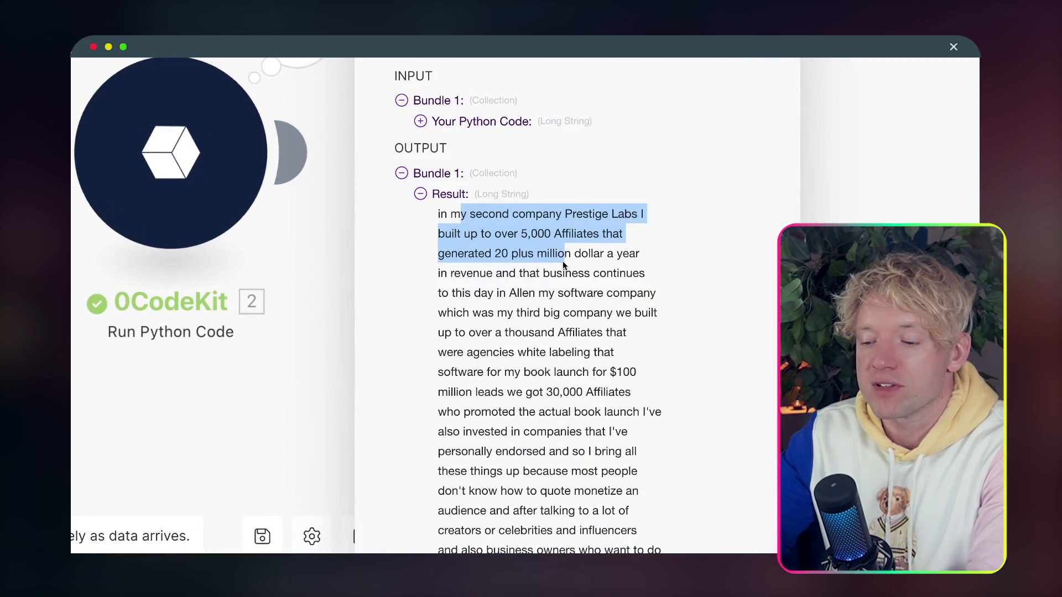
scroll(588, 299, down, 20)
scroll(589, 299, down, 15)
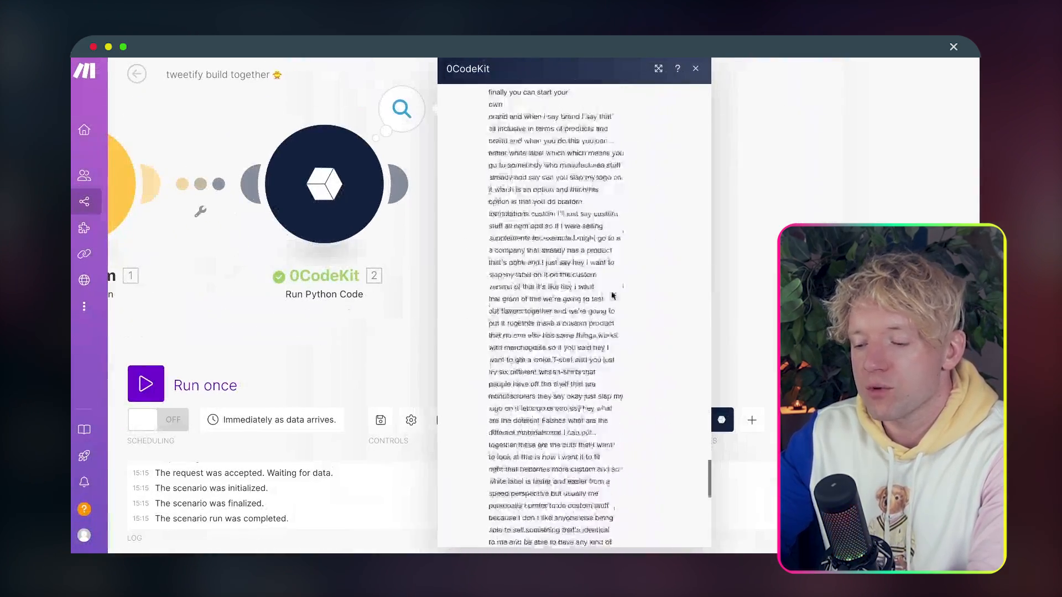
scroll(613, 297, down, 10)
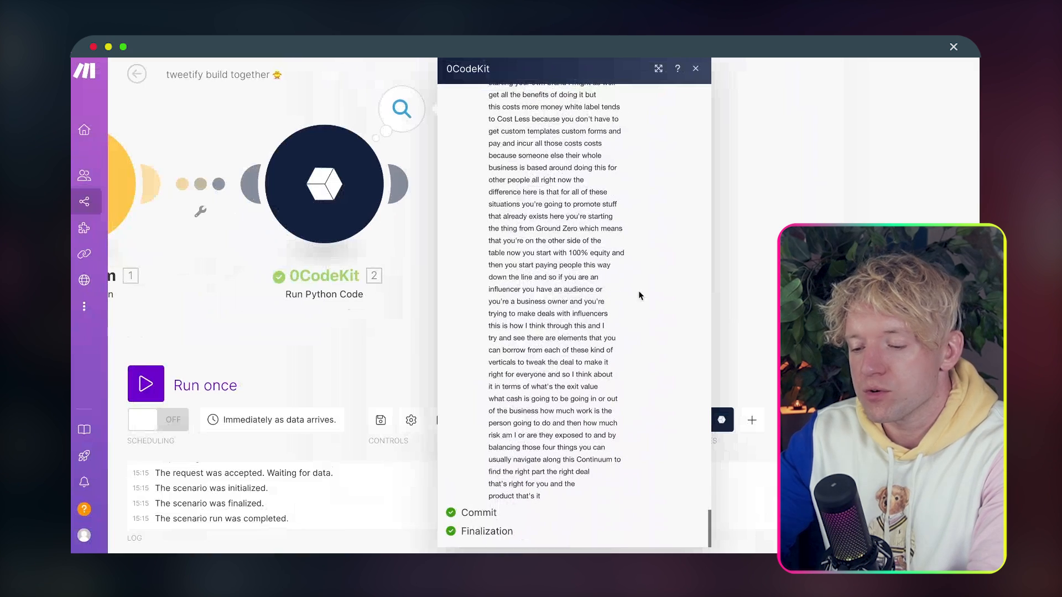
click(695, 69)
drag(685, 197, 809, 205)
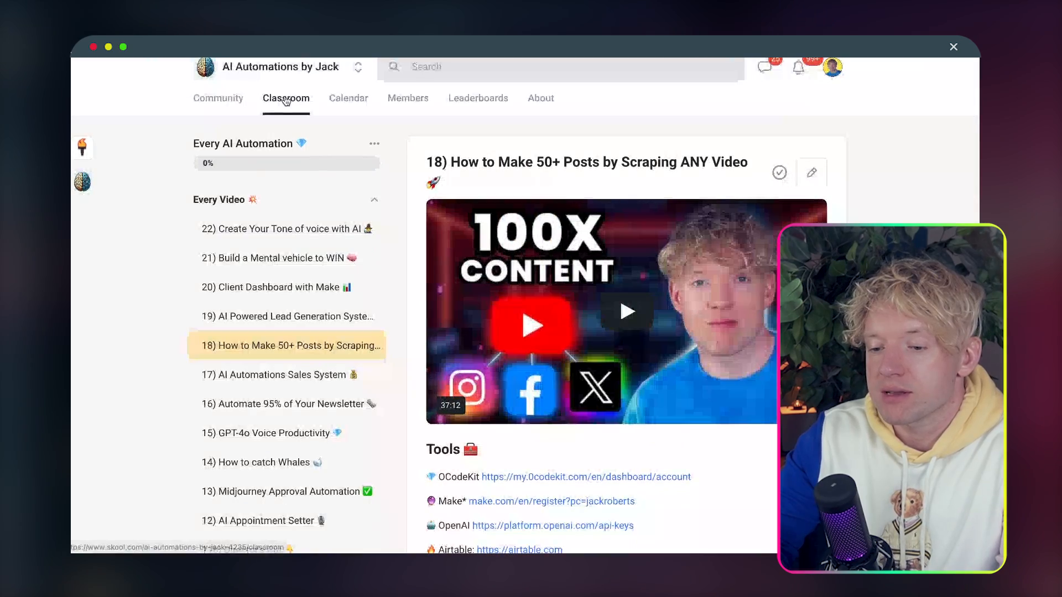
Switch to the Skool classroom and open the Twitter Agent GEN 3 resource from the Twitter lesson in Prompts + Agents
click(317, 97)
scroll(601, 304, down, 5)
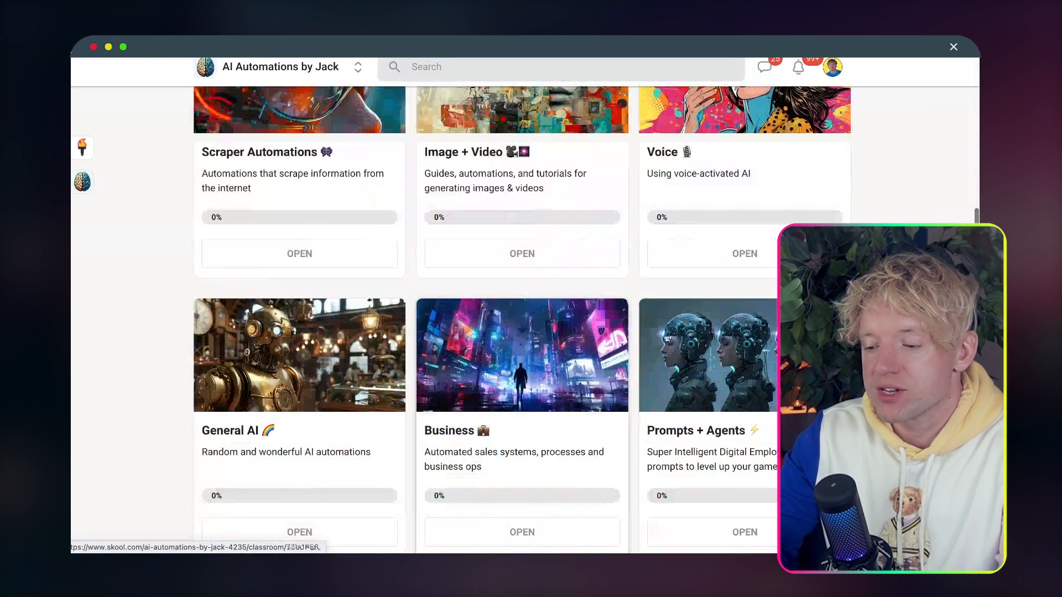
scroll(457, 323, down, 2)
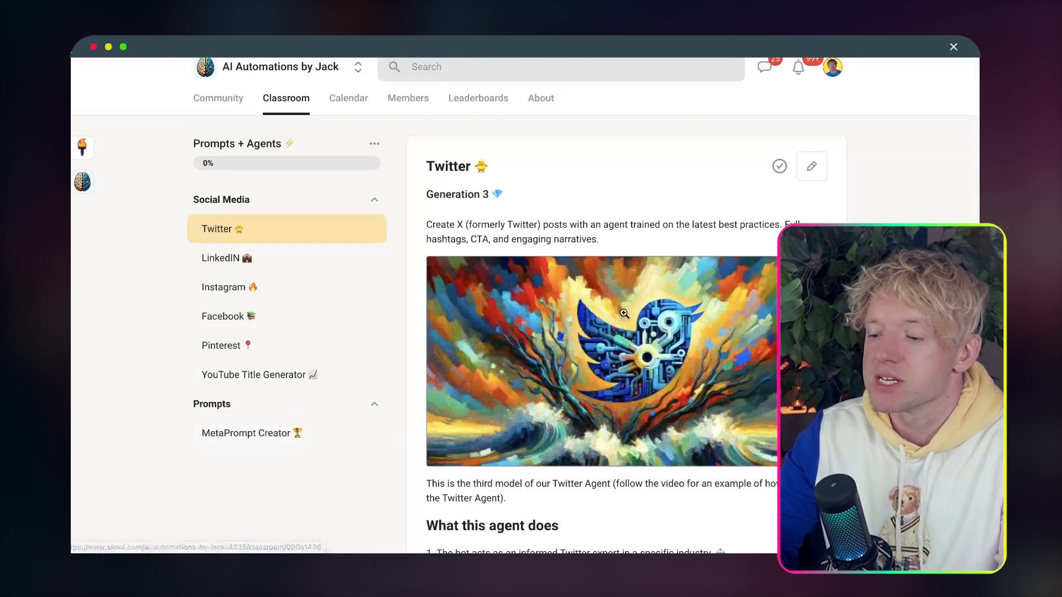
scroll(359, 244, down, 2)
scroll(285, 226, up, 1)
scroll(286, 226, up, 1)
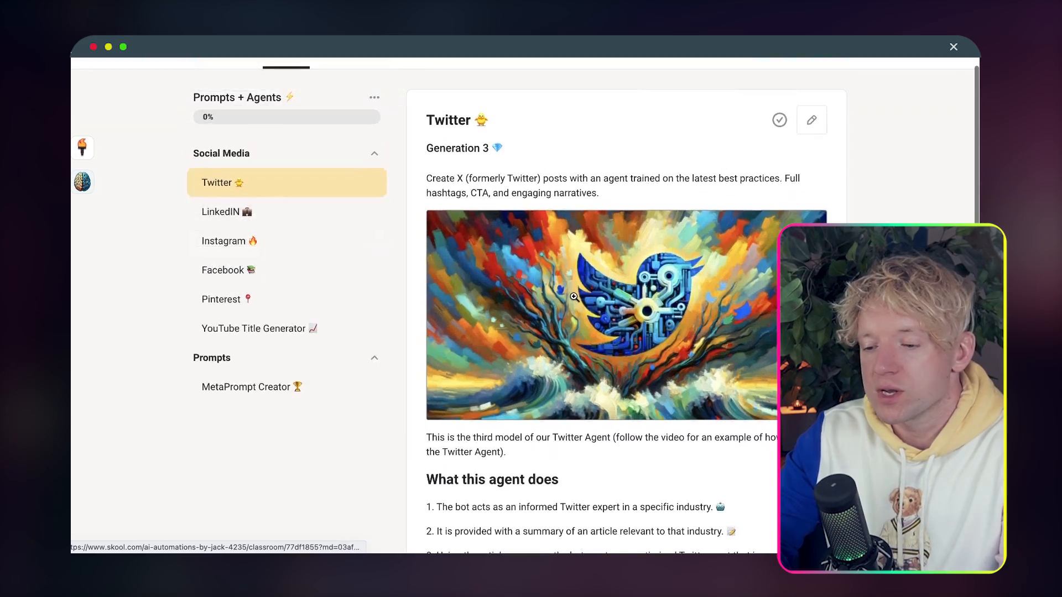
scroll(568, 319, down, 12)
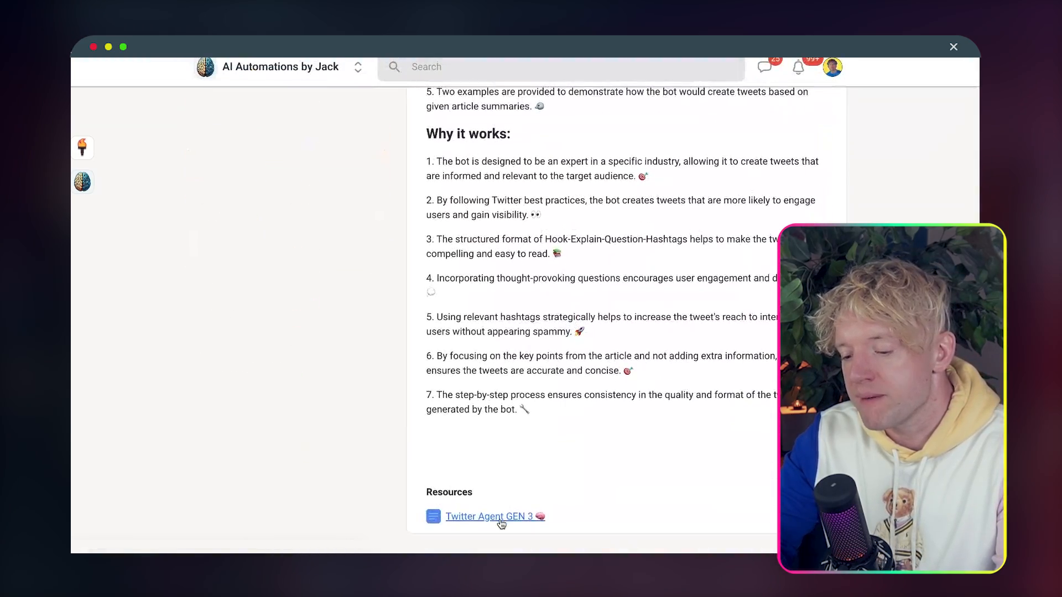
click(490, 515)
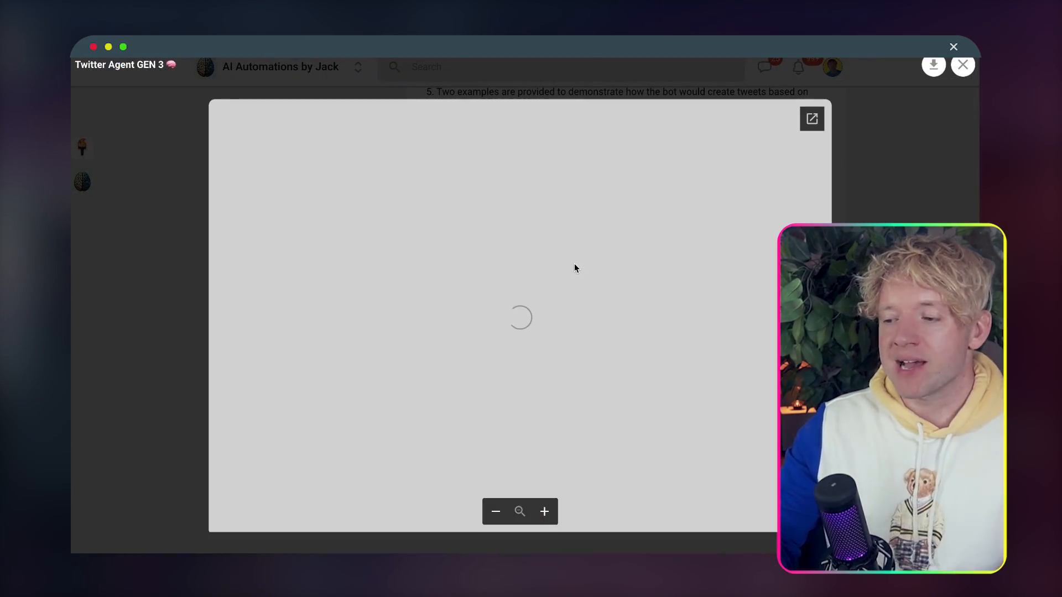
Highlight "finance industry" in yellow in the Twitter agent prompt's opening sentence
scroll(574, 268, down, 8)
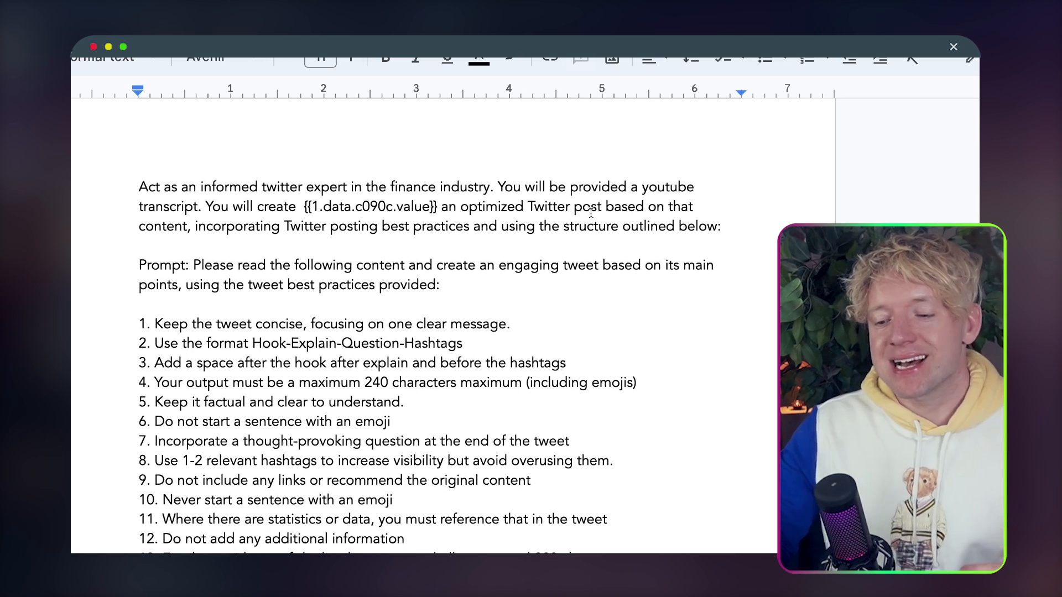
scroll(591, 213, down, 2)
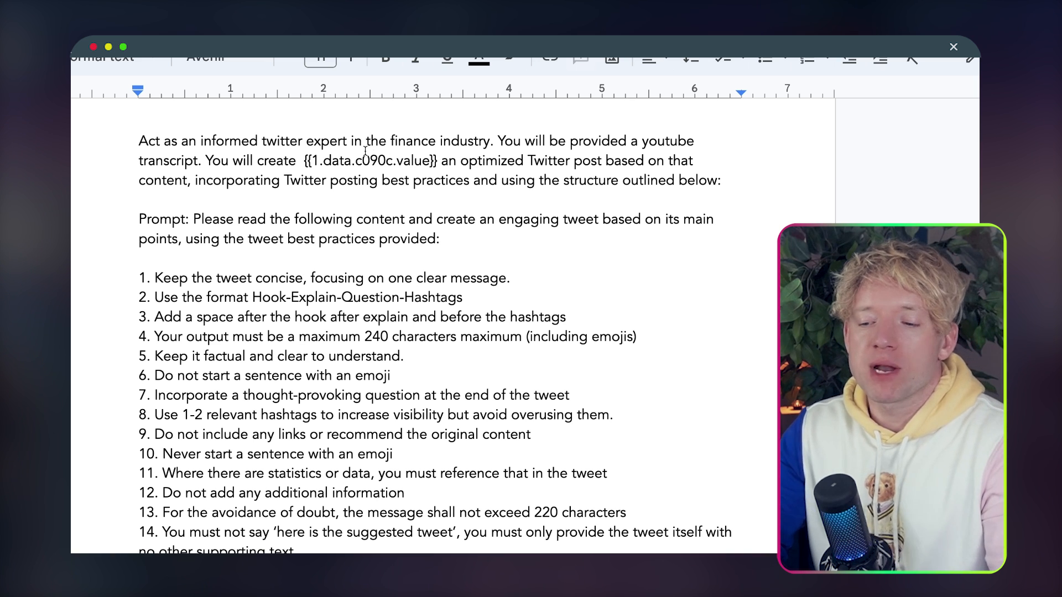
drag(386, 142, 458, 143)
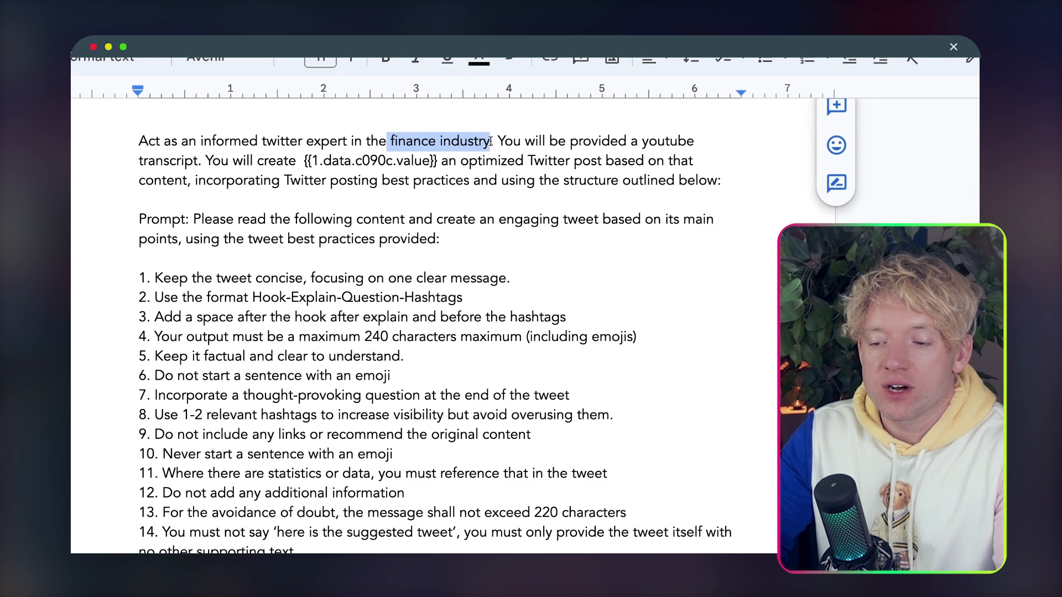
click(512, 63)
click(578, 152)
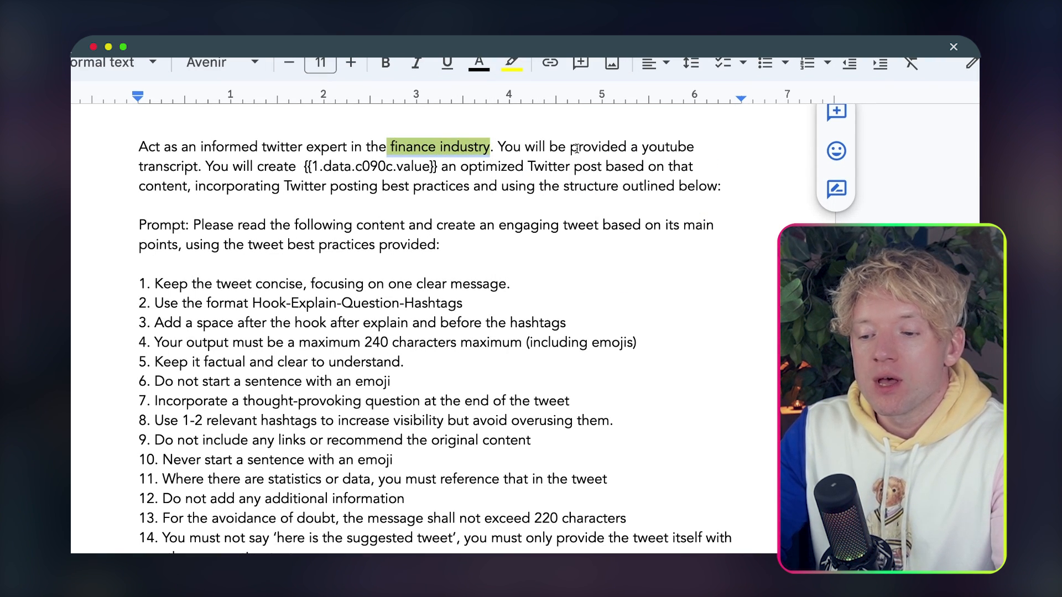
click(503, 187)
drag(490, 147, 390, 147)
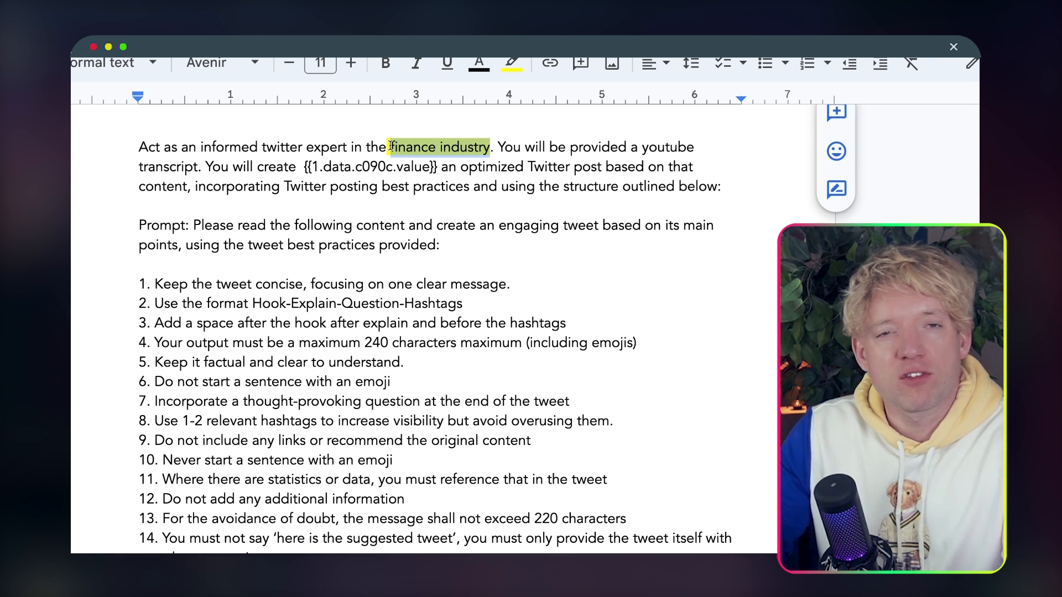
click(414, 166)
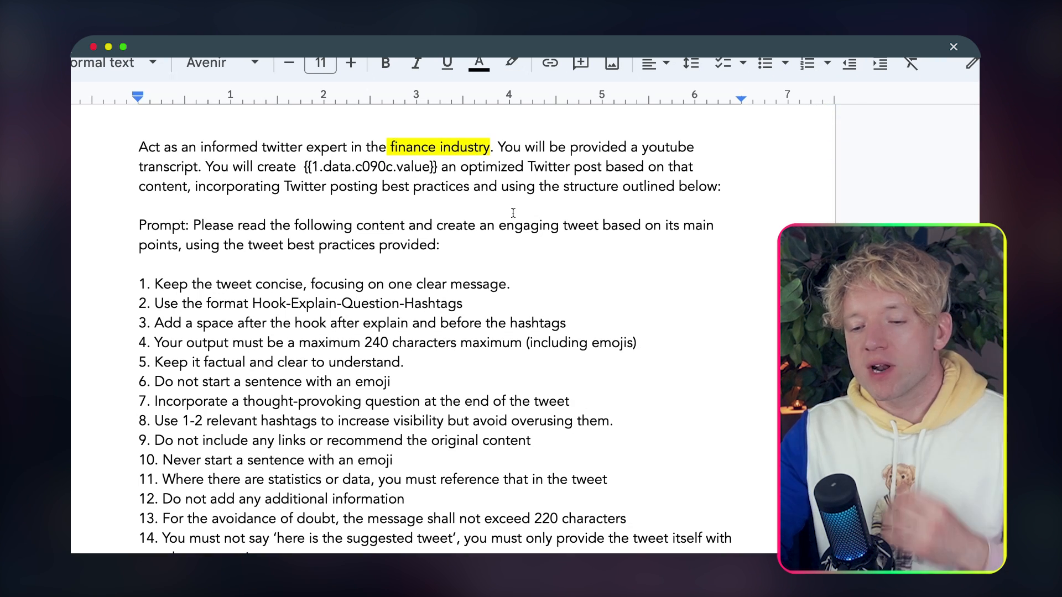
Review the {{1.data.c090c.value}} placeholder and the first tweet rules, including conciseness and the Hook-Explain-Question-Hashtags format
scroll(514, 213, down, 1)
drag(441, 161, 307, 159)
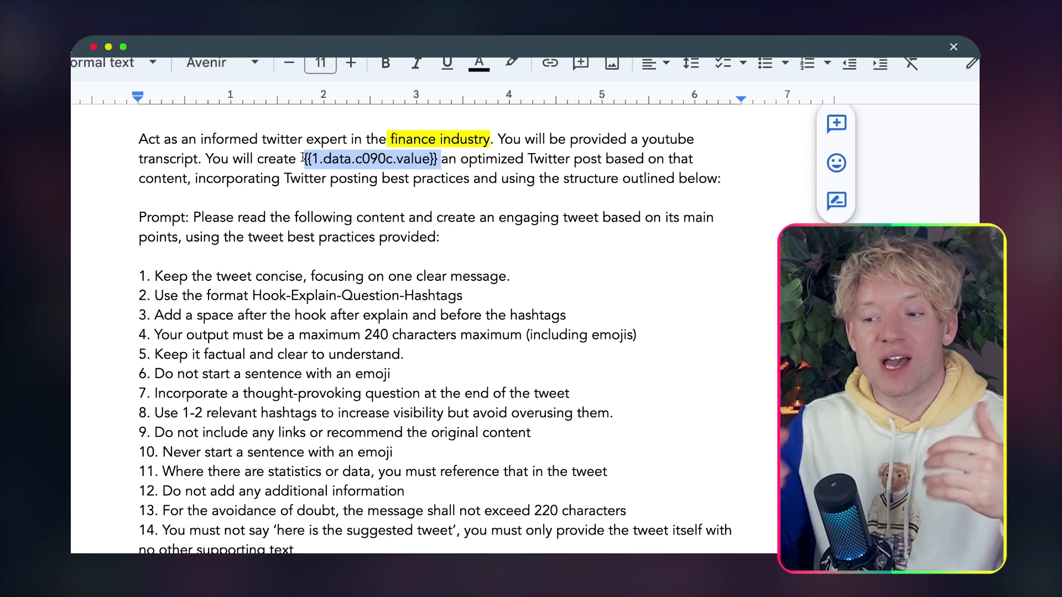
click(306, 159)
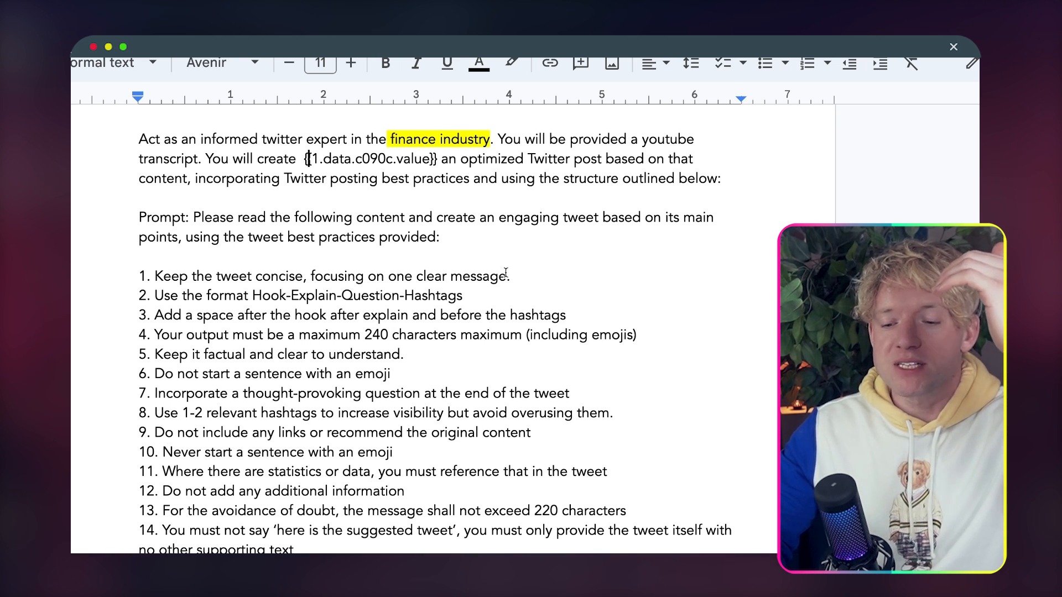
scroll(506, 274, down, 2)
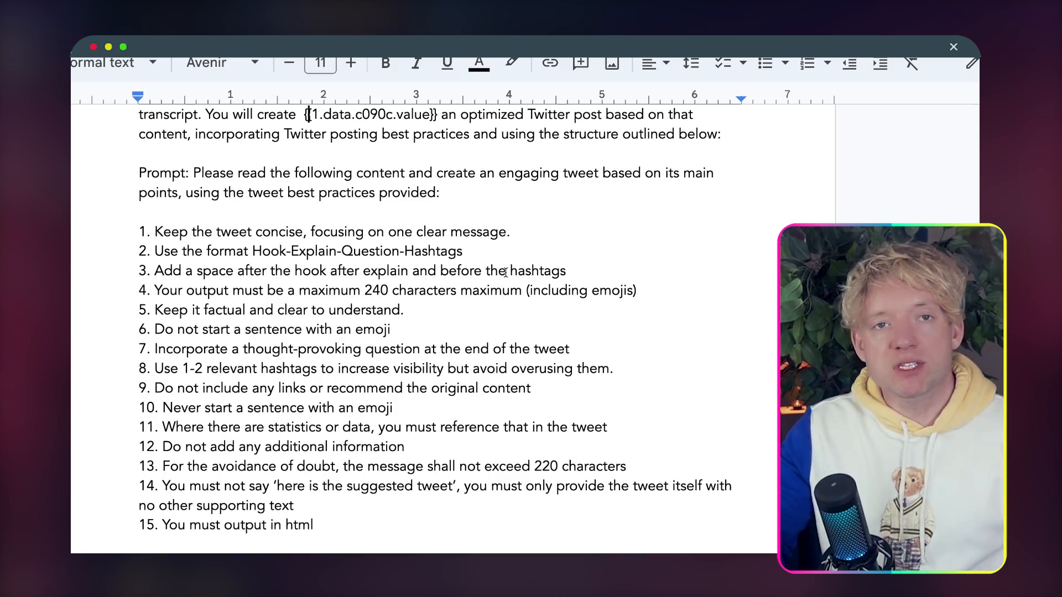
scroll(505, 272, down, 2)
scroll(506, 272, up, 1)
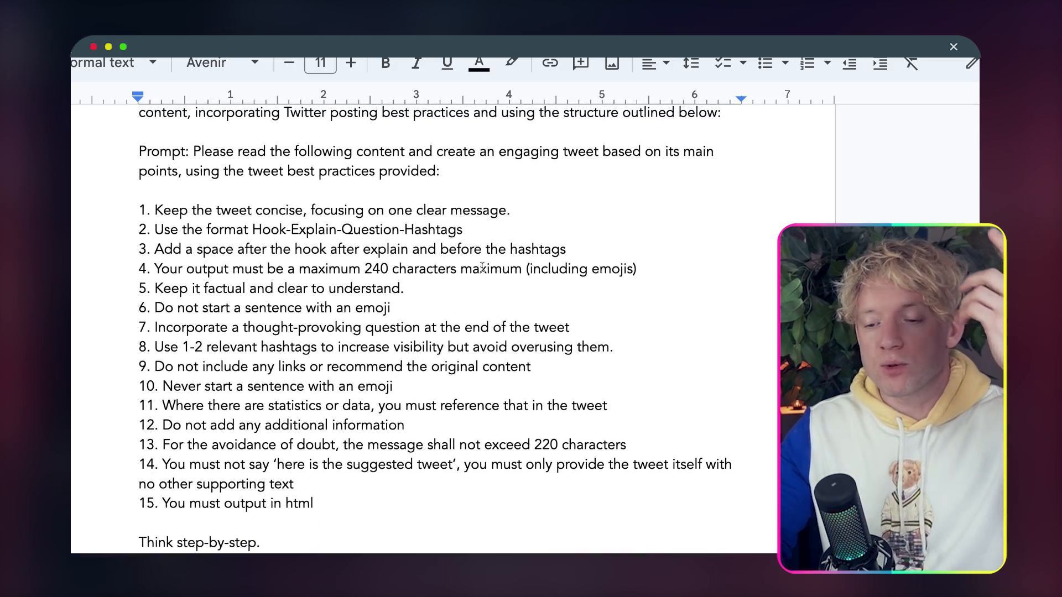
drag(272, 210, 295, 210)
scroll(343, 242, down, 2)
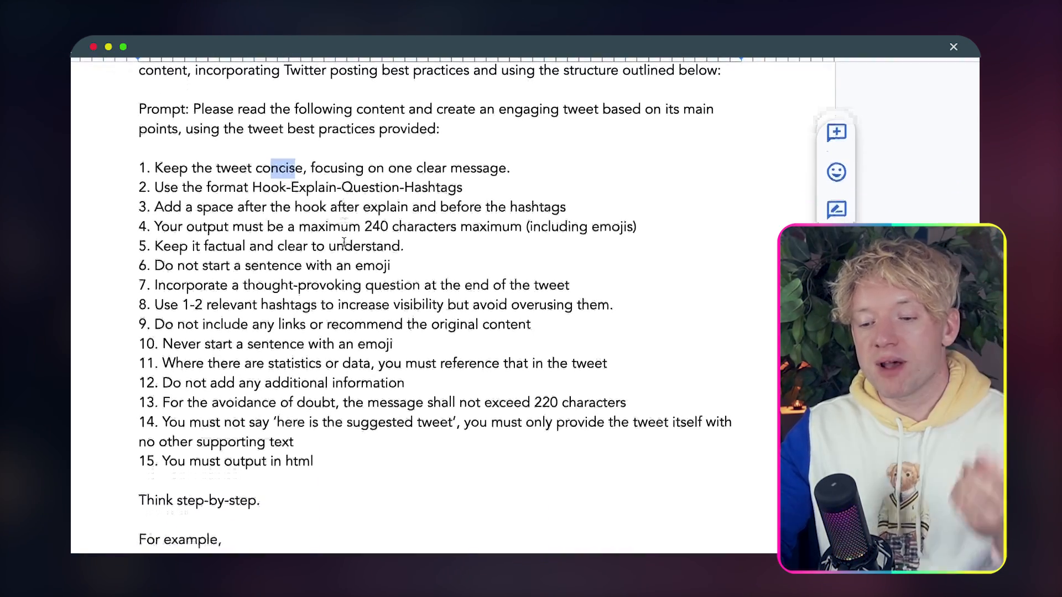
click(280, 188)
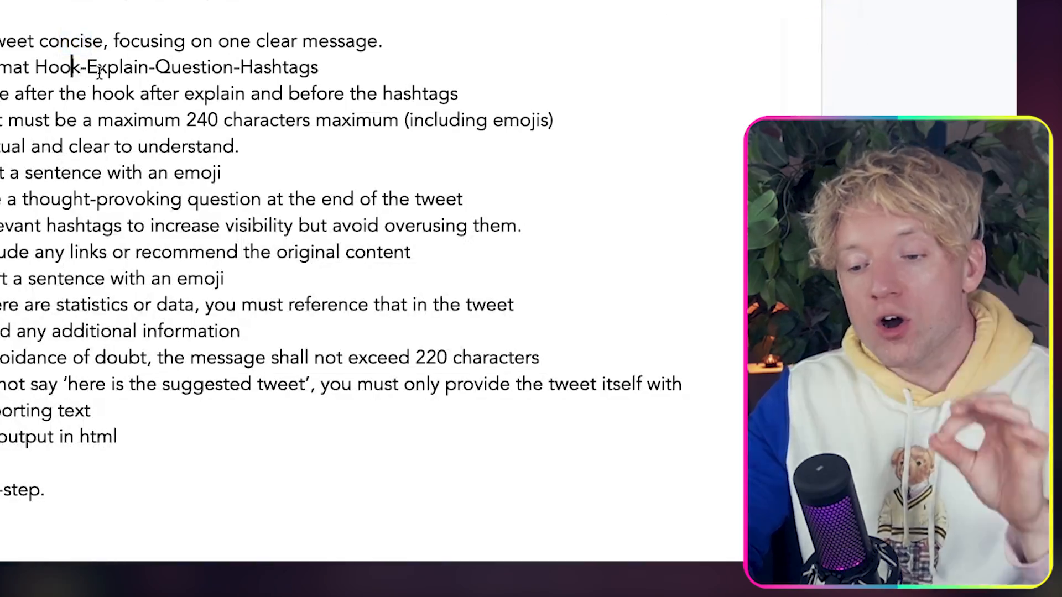
double_click(100, 71)
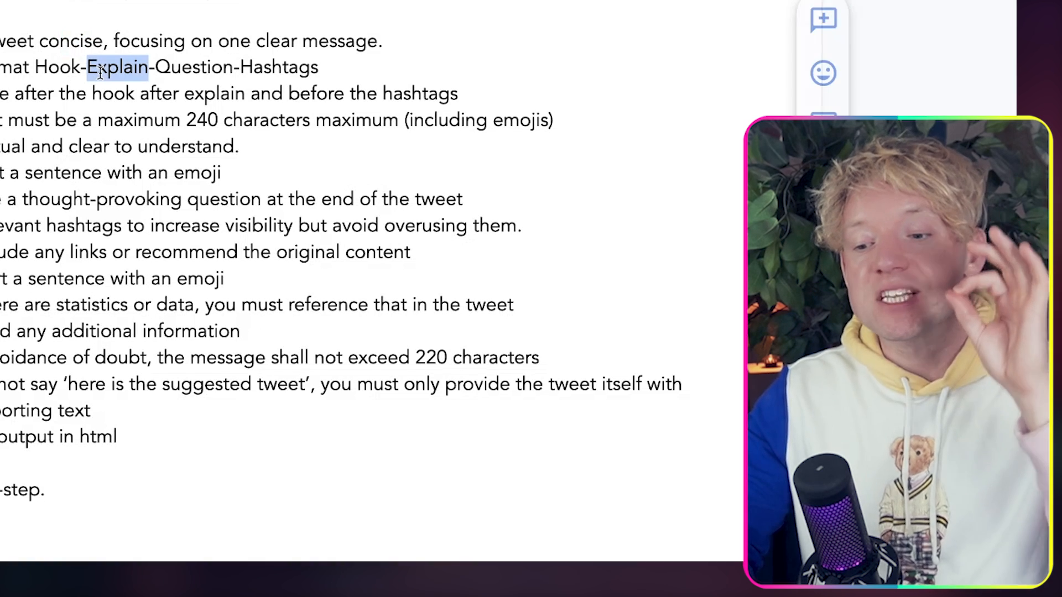
click(188, 67)
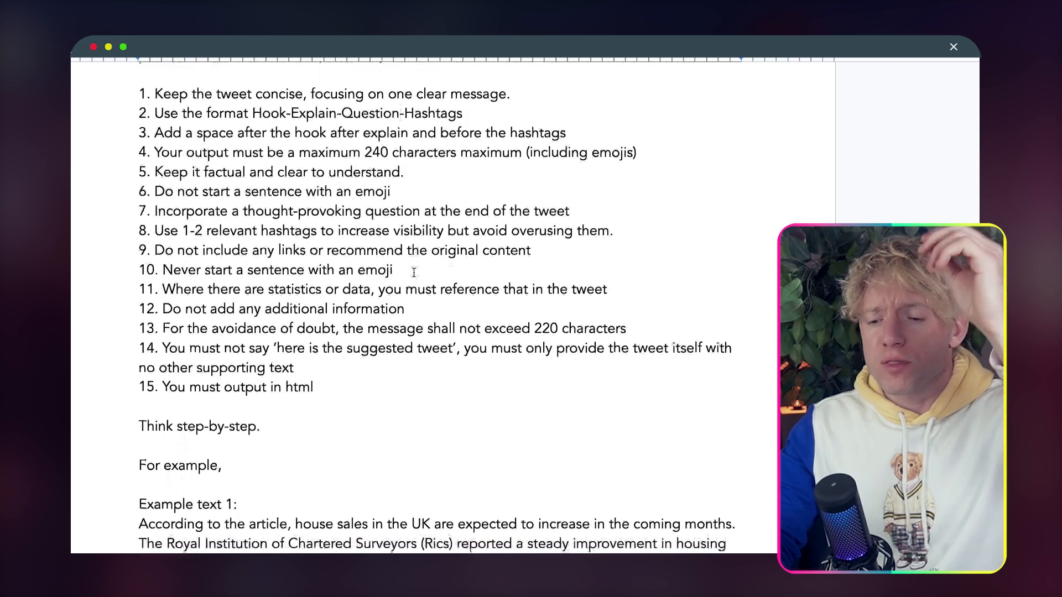
Review the remaining prompt rules, including rule 14 on supporting text and rule 15 on HTML output
scroll(414, 273, down, 3)
scroll(414, 272, down, 3)
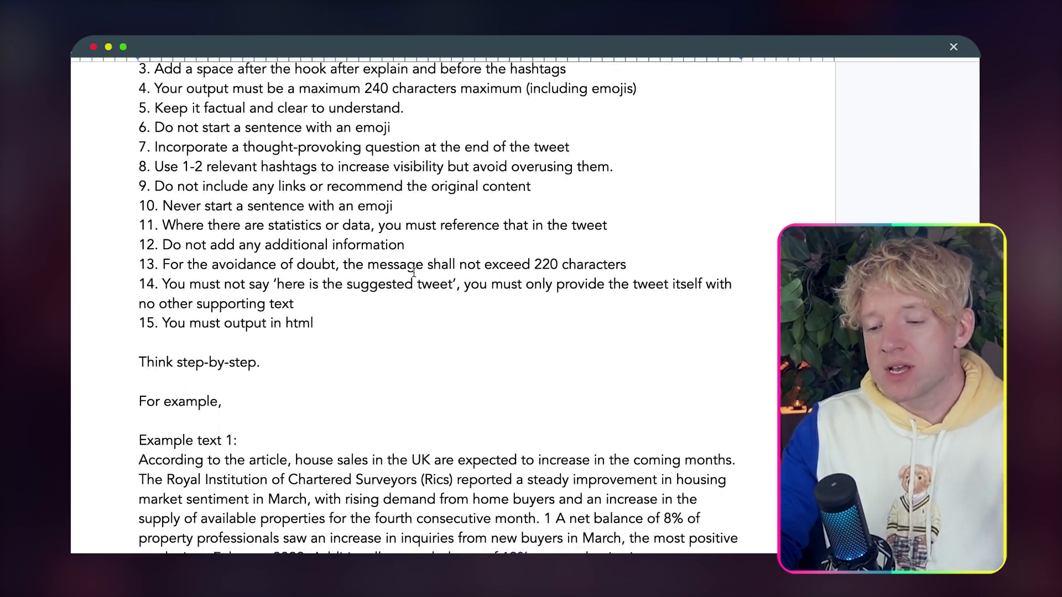
scroll(414, 273, down, 1)
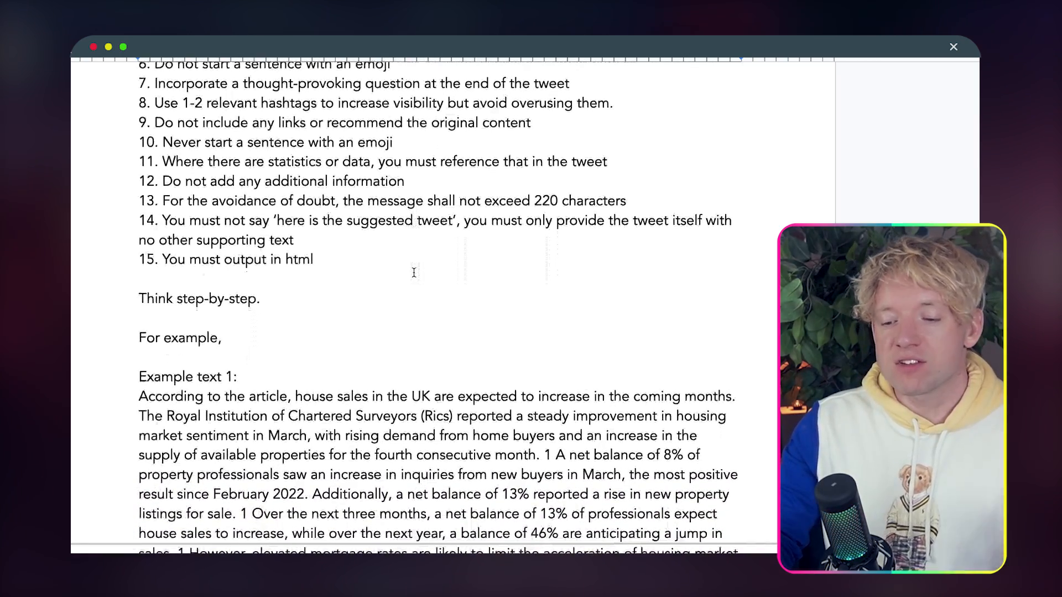
drag(294, 240, 331, 224)
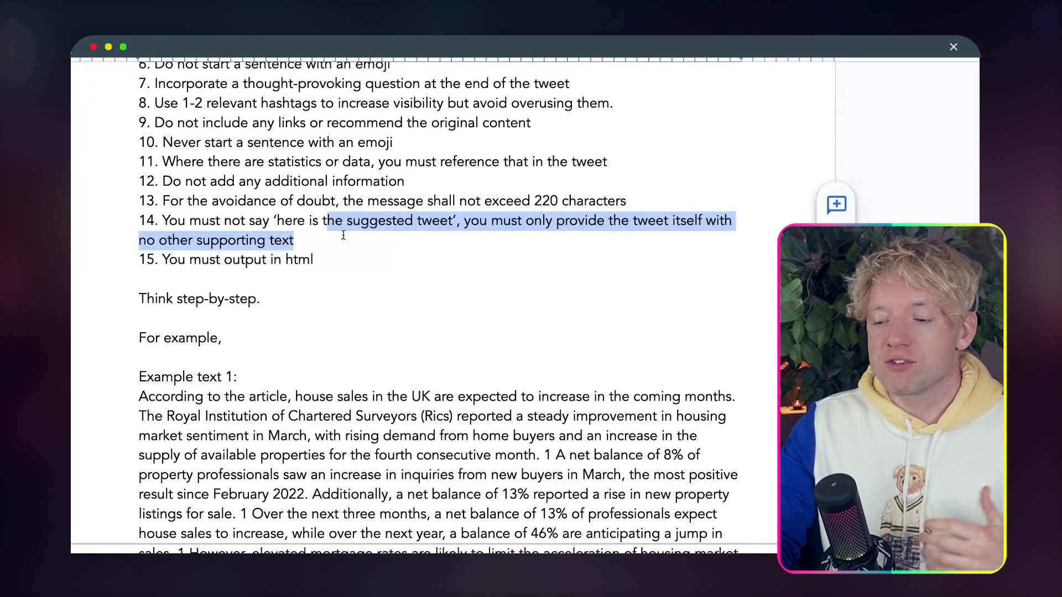
click(344, 235)
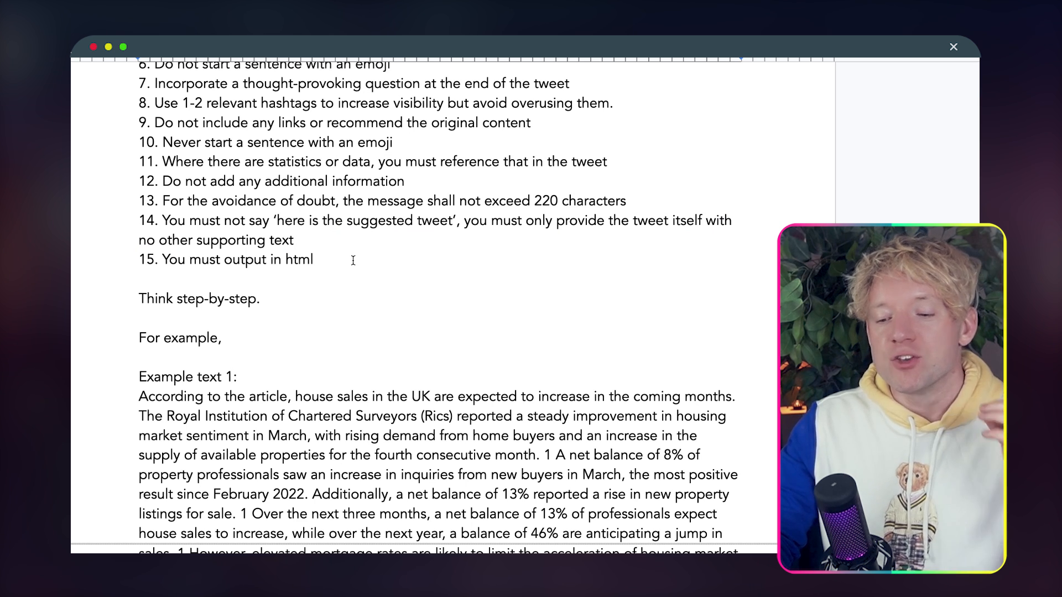
drag(207, 265, 166, 261)
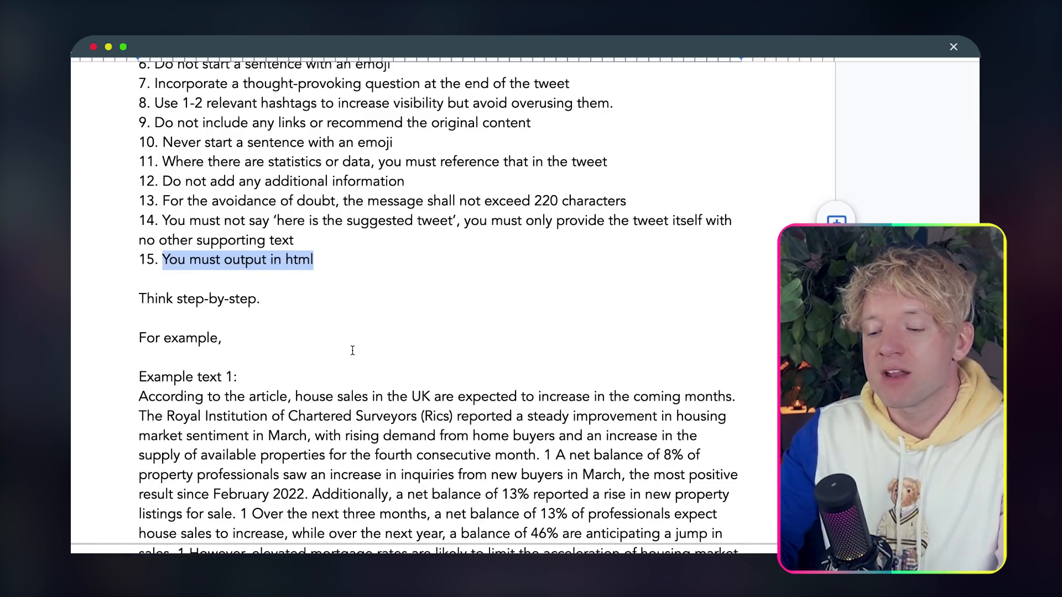
Check the {{1.data.c090c.value}} and {{2.result}} placeholders at the prompt's end, then select the entire prompt
scroll(350, 351, down, 20)
scroll(352, 350, down, 20)
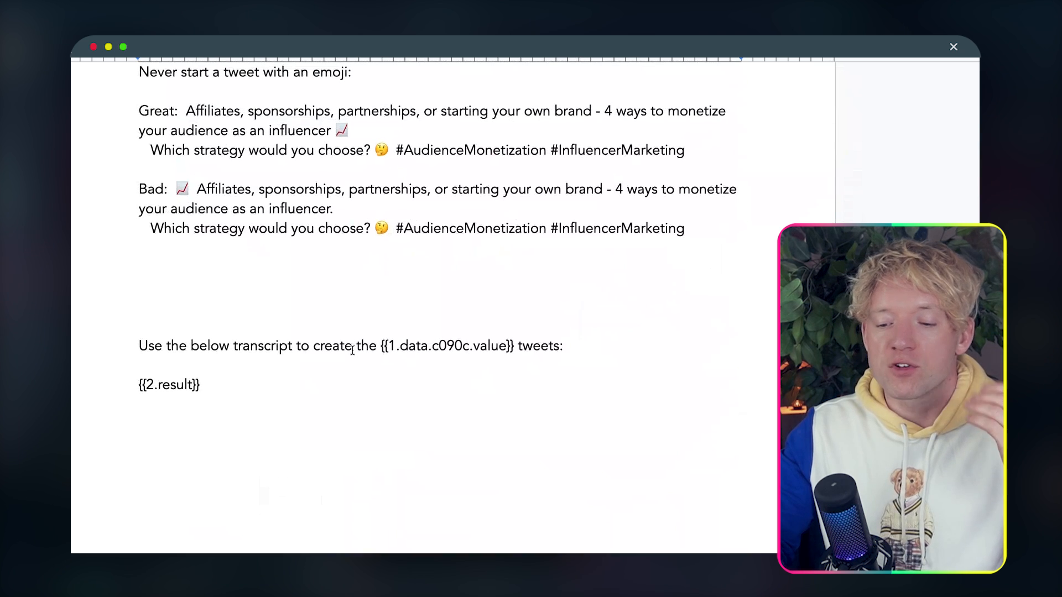
click(311, 378)
drag(382, 344, 484, 341)
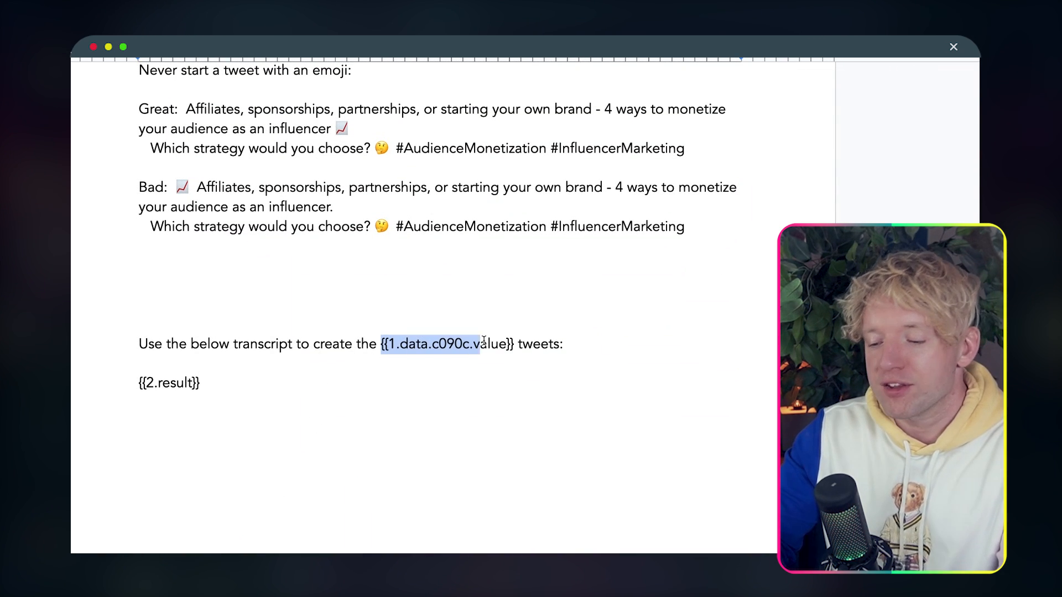
click(409, 372)
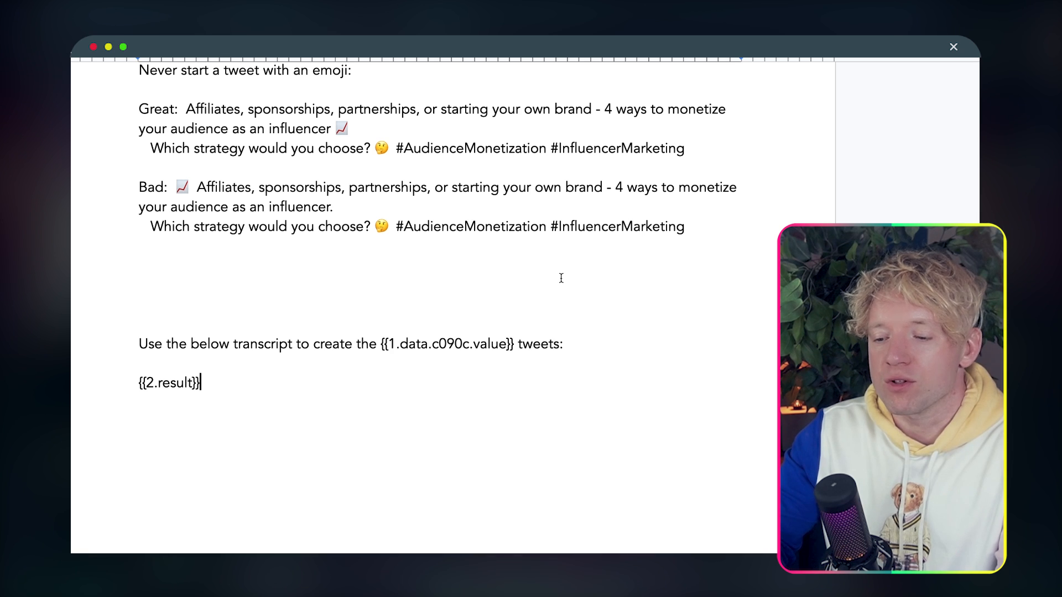
key(super+a)
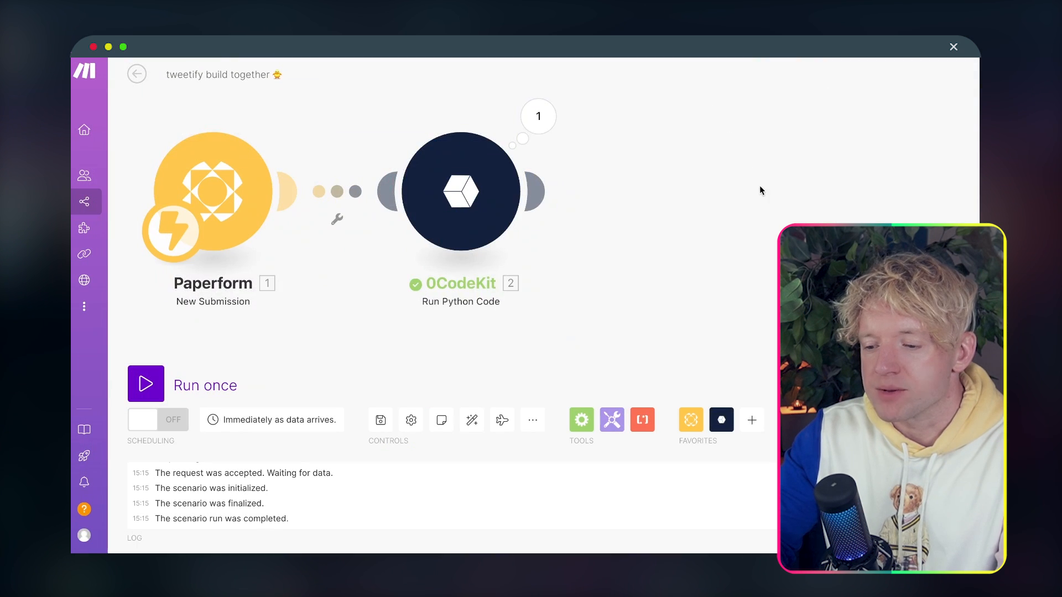
Add an Anthropic Claude "Create a Message" module after the 0CodeKit module
drag(759, 184, 628, 194)
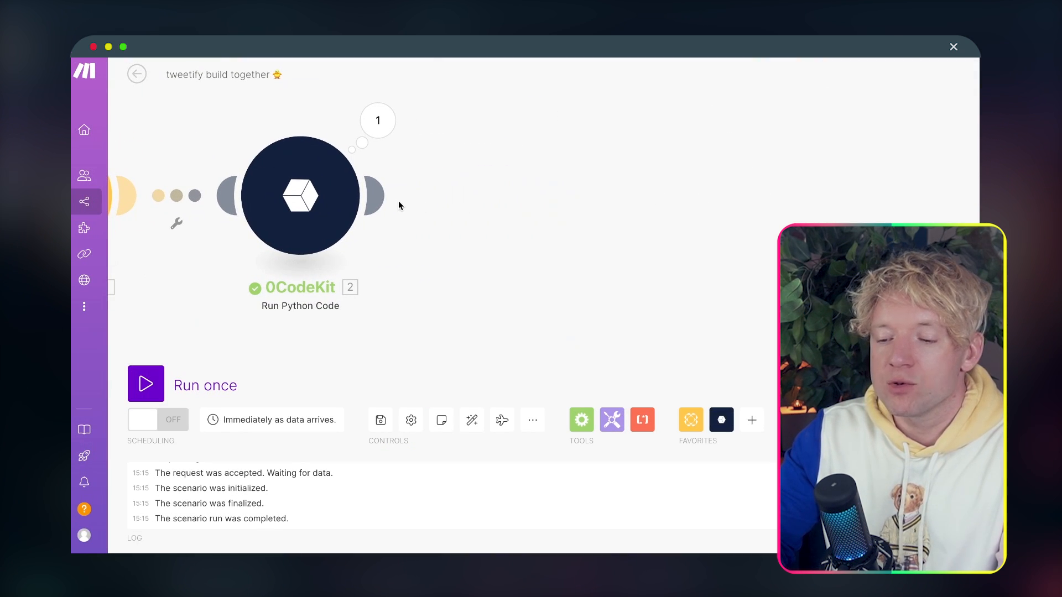
click(380, 195)
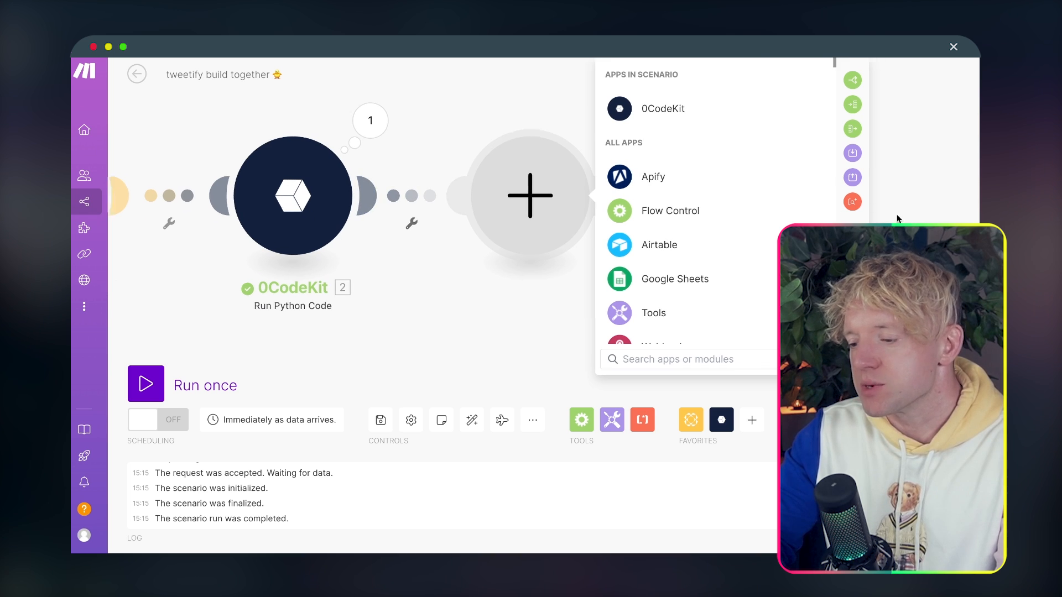
text(claude)
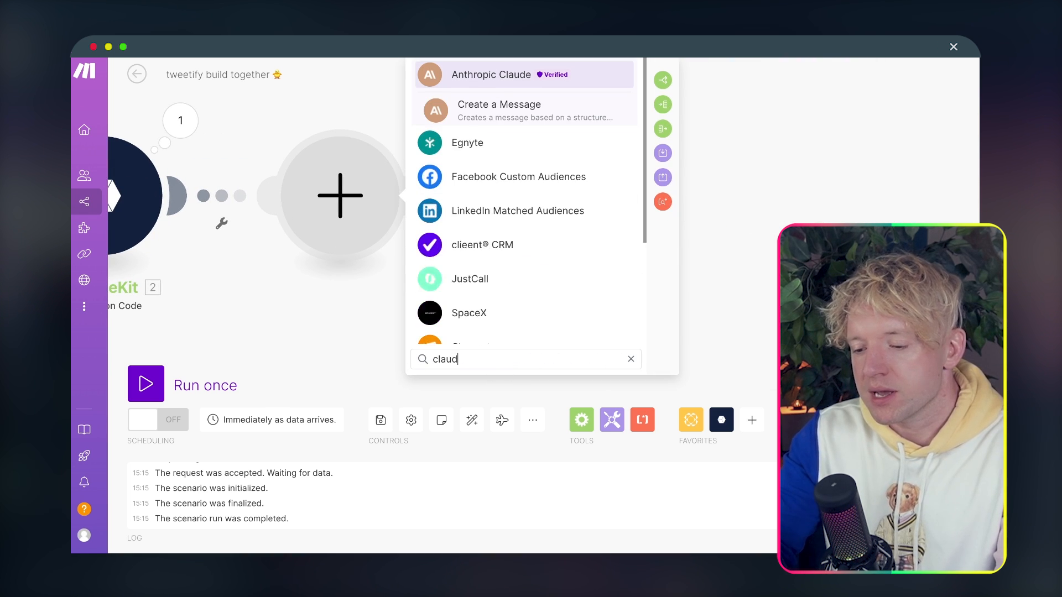
click(520, 122)
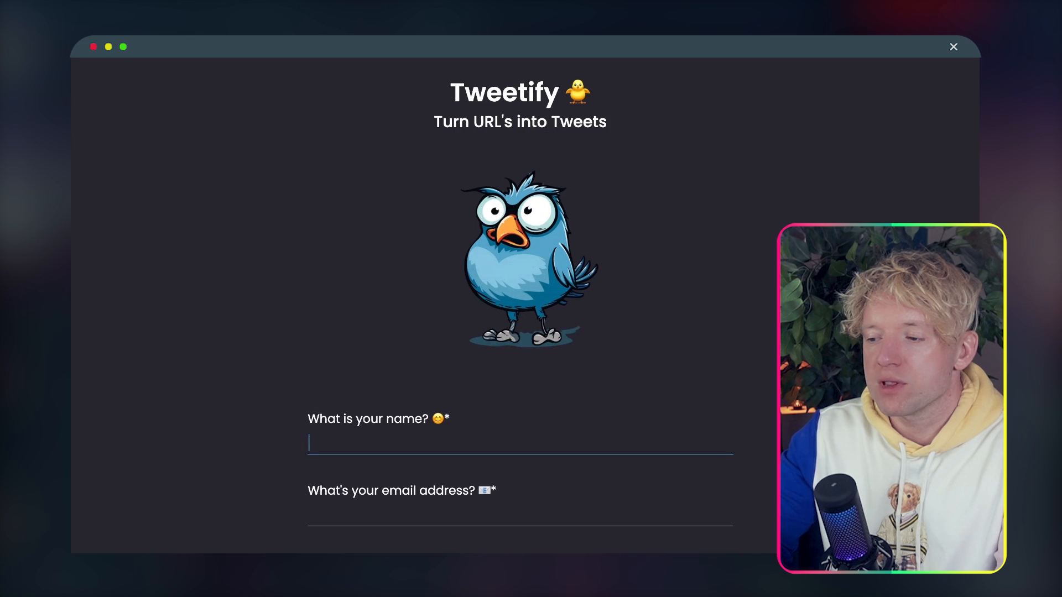
right_click(830, 56)
click(863, 72)
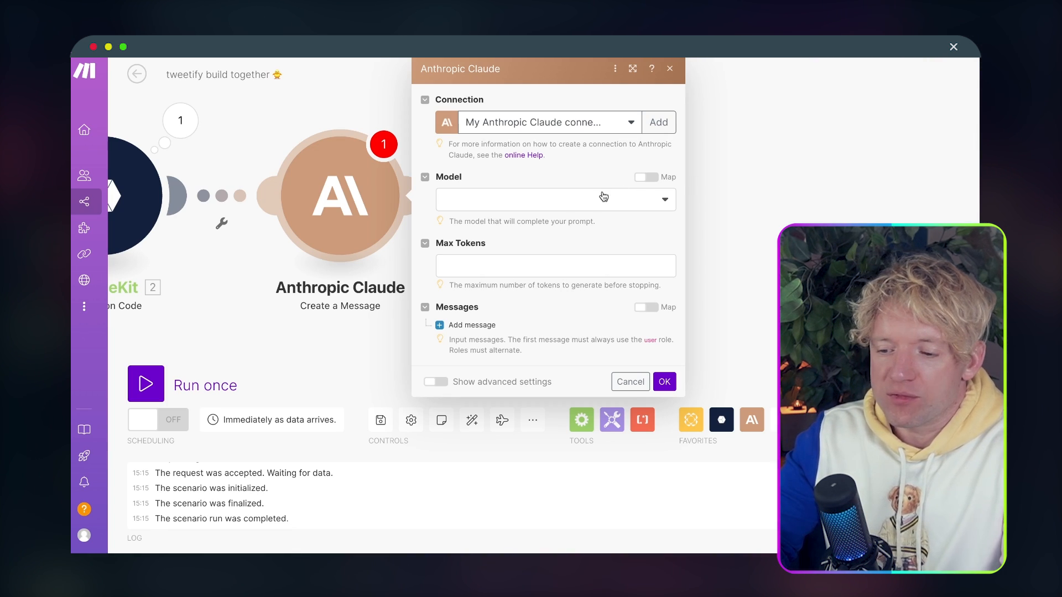
Set the Claude module's model to claude-3-opus-20240229 and its max tokens to 4000
click(582, 203)
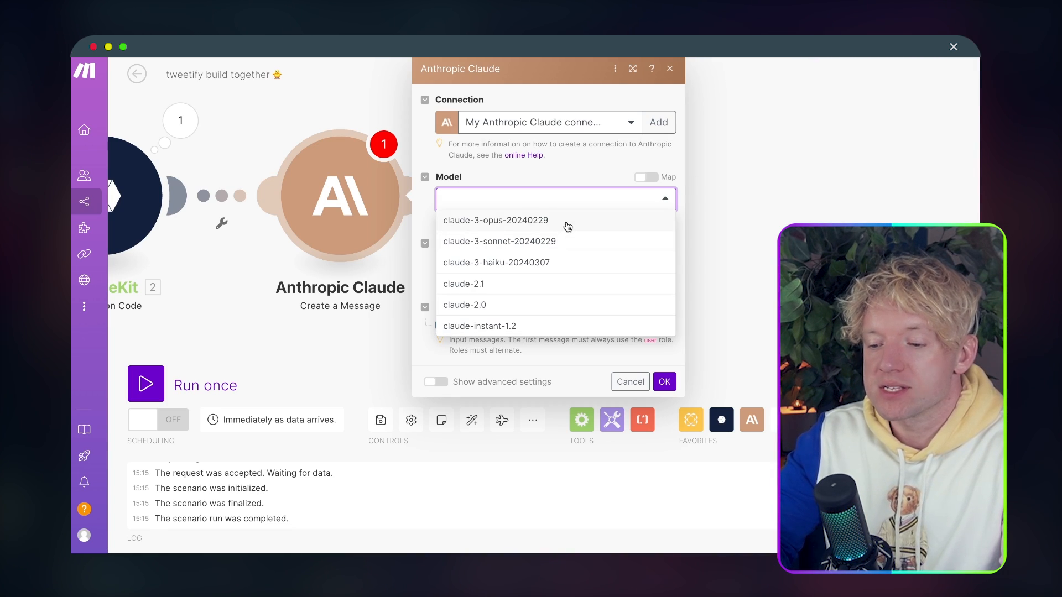
click(568, 222)
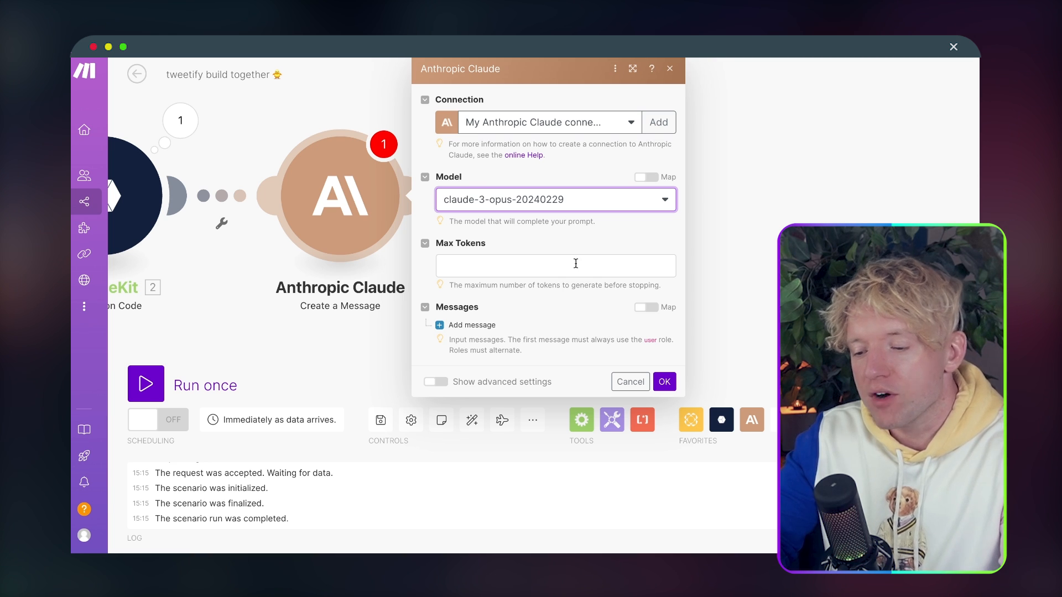
click(564, 264)
text(4000)
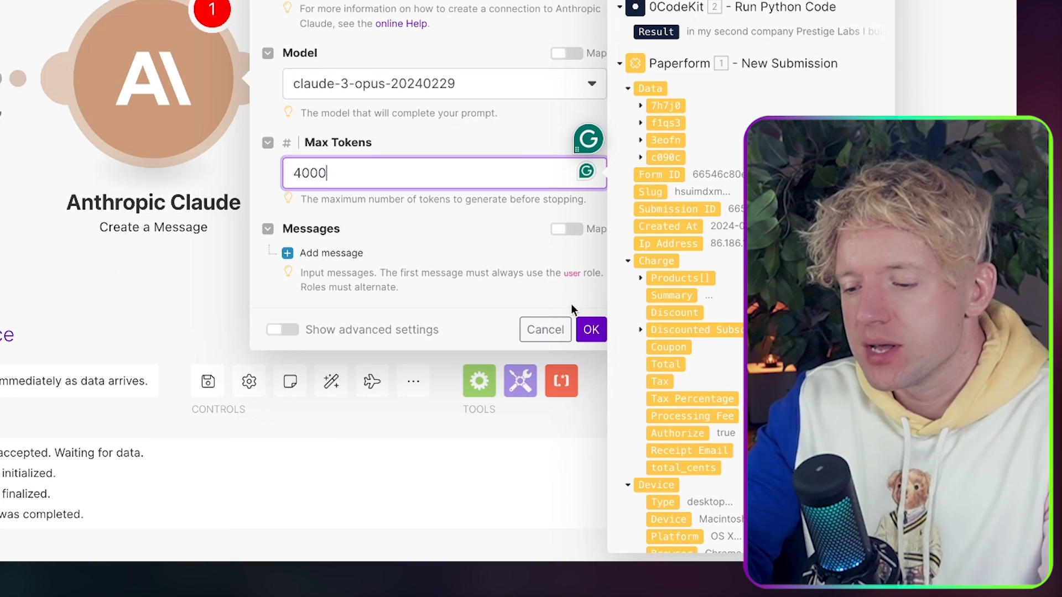
click(425, 214)
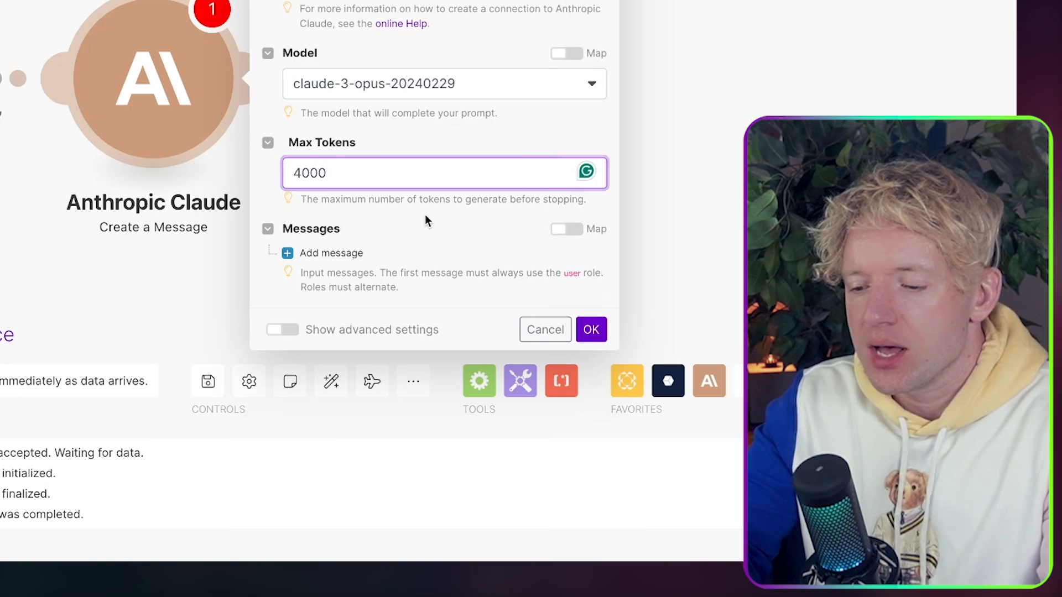
Add a message with the User role and give it a content item of type Text
click(300, 254)
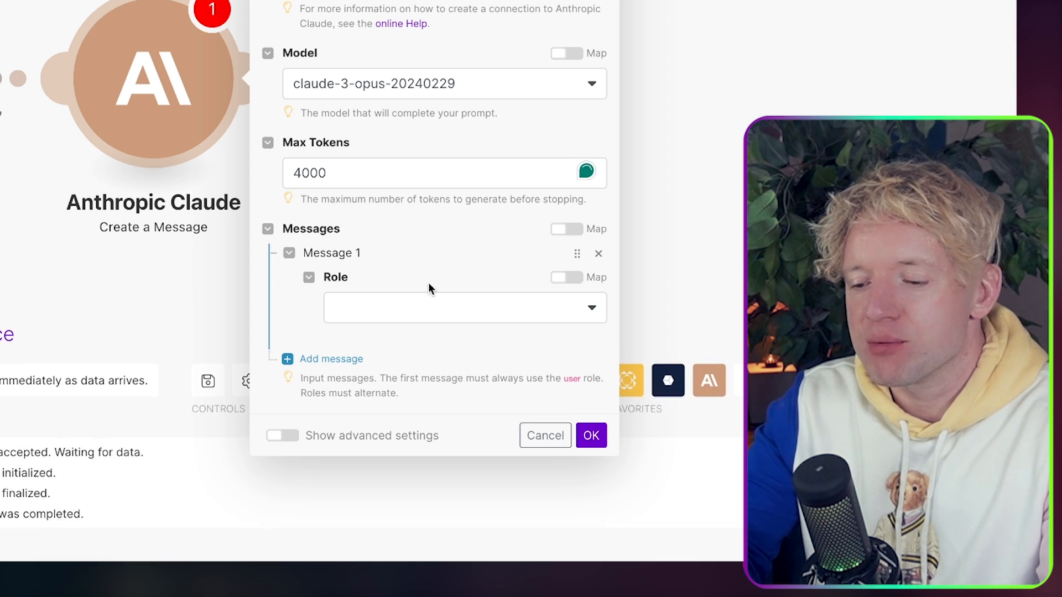
click(419, 306)
click(346, 336)
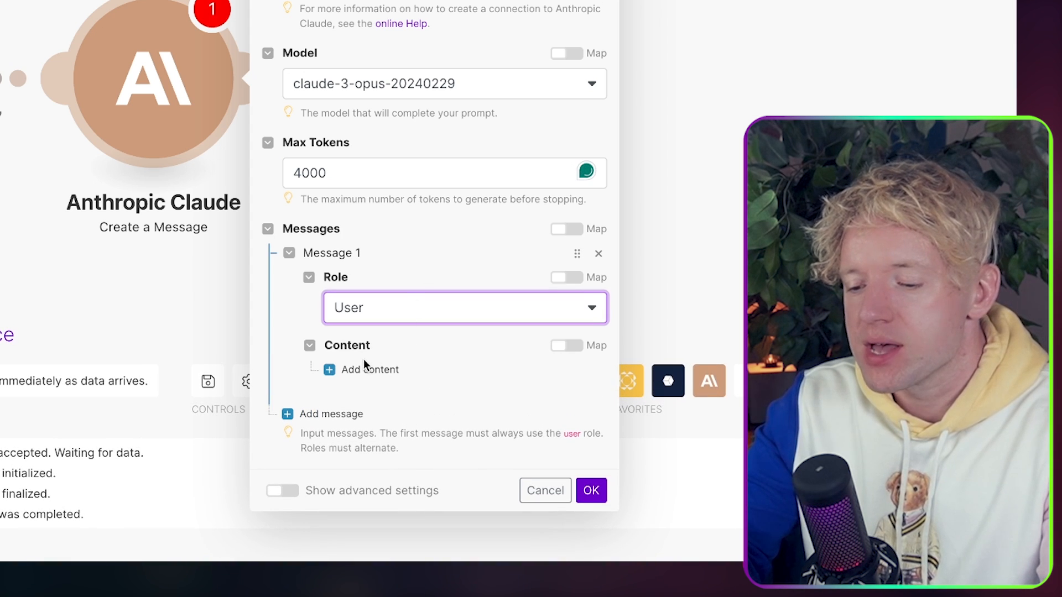
click(335, 369)
click(419, 365)
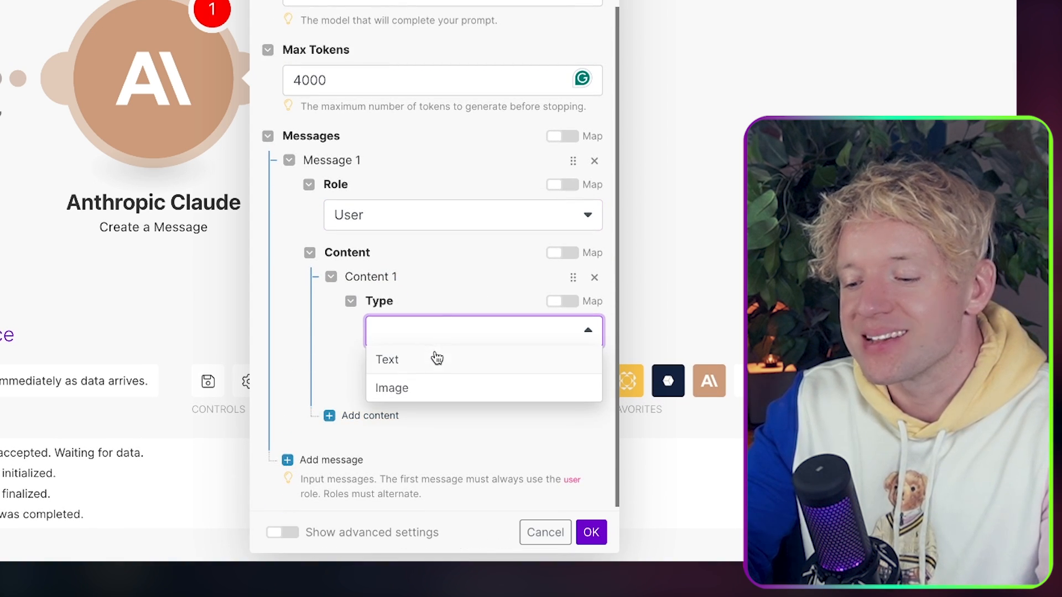
click(430, 365)
scroll(461, 236, down, 2)
Paste the full Twitter agent prompt into the Text field of the message's first content item
click(440, 322)
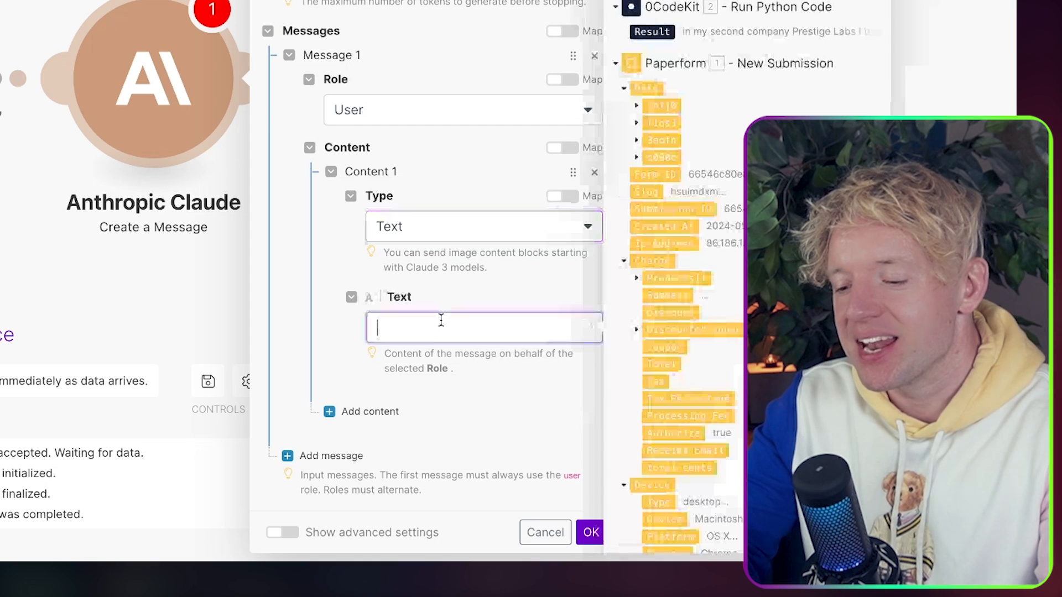
key(ctrl+a)
key(BackSpace)
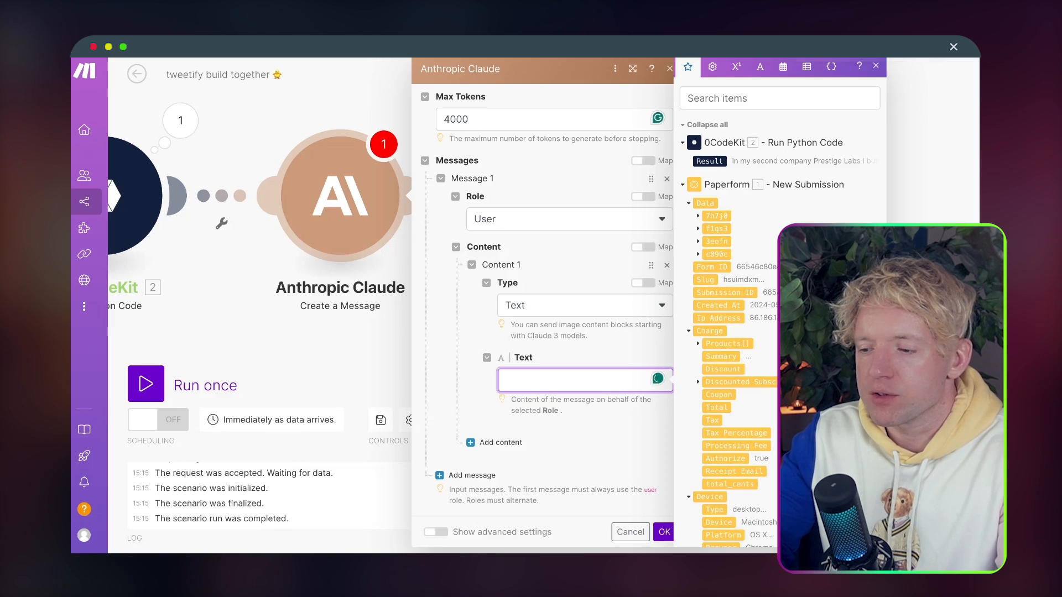
key(super+v)
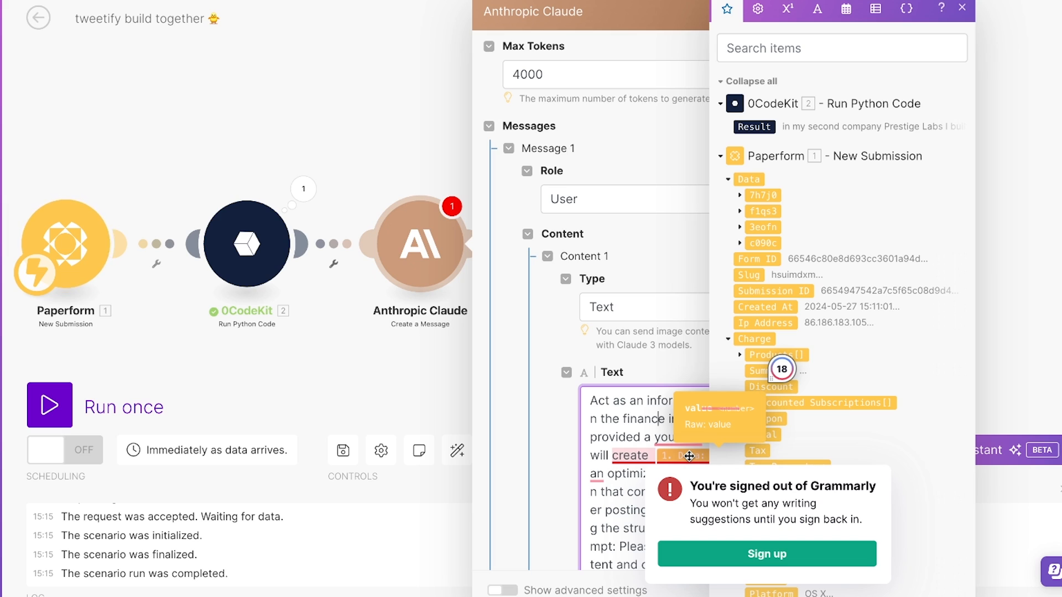
drag(689, 457, 687, 456)
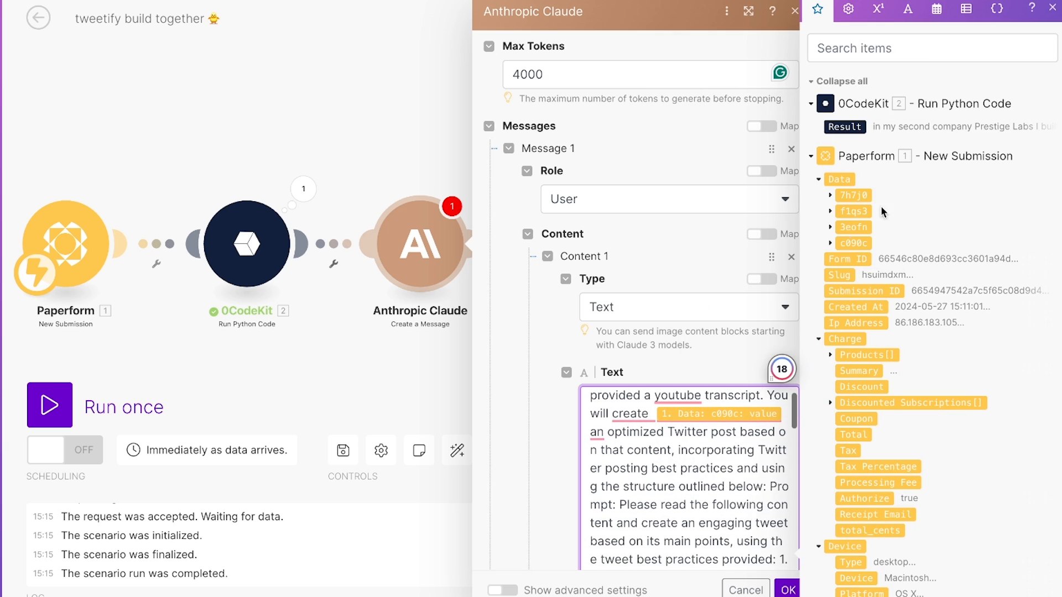
scroll(695, 466, up, 3)
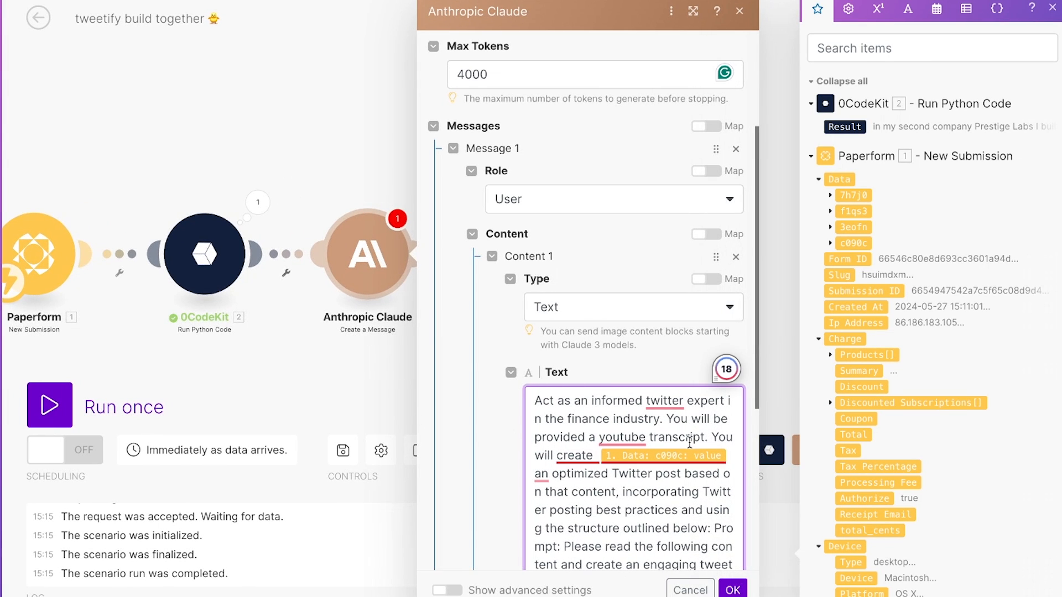
Expand the Paperform submission's data fields and try mapping the c090c tweet-count value after "You will create" in the prompt
click(582, 455)
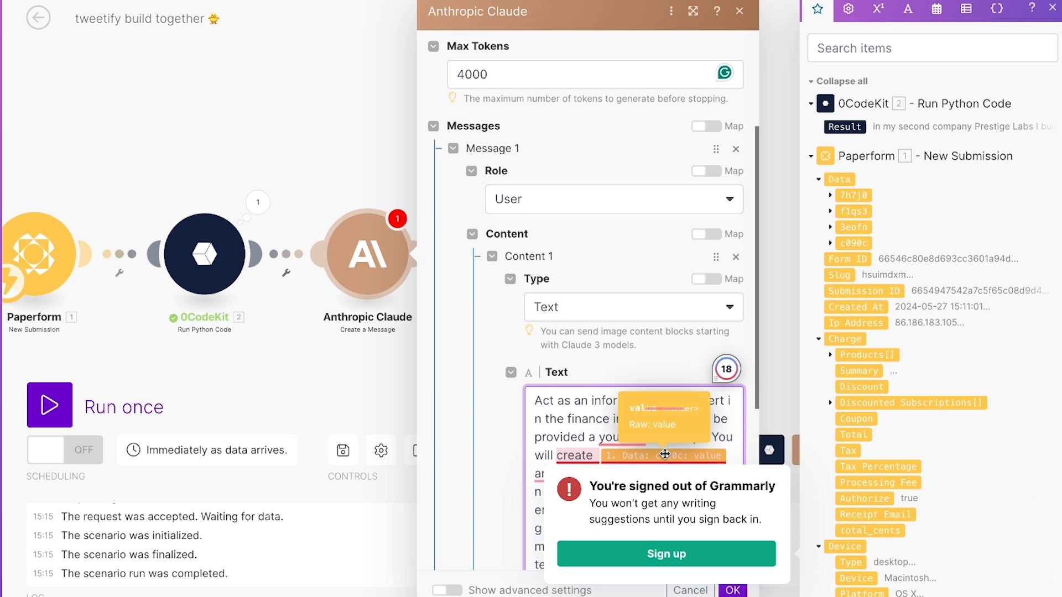
click(633, 400)
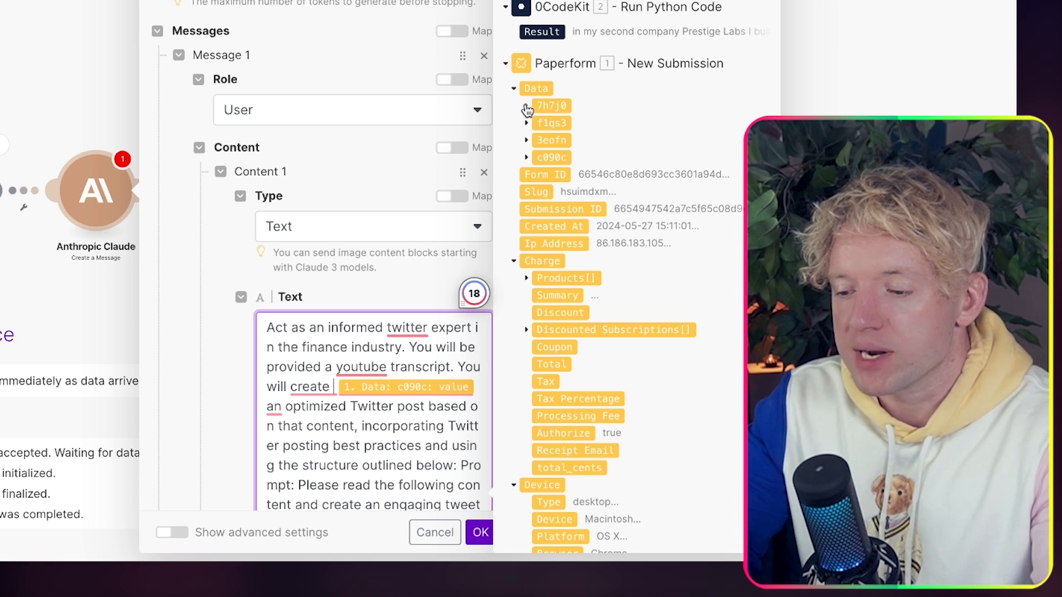
click(527, 108)
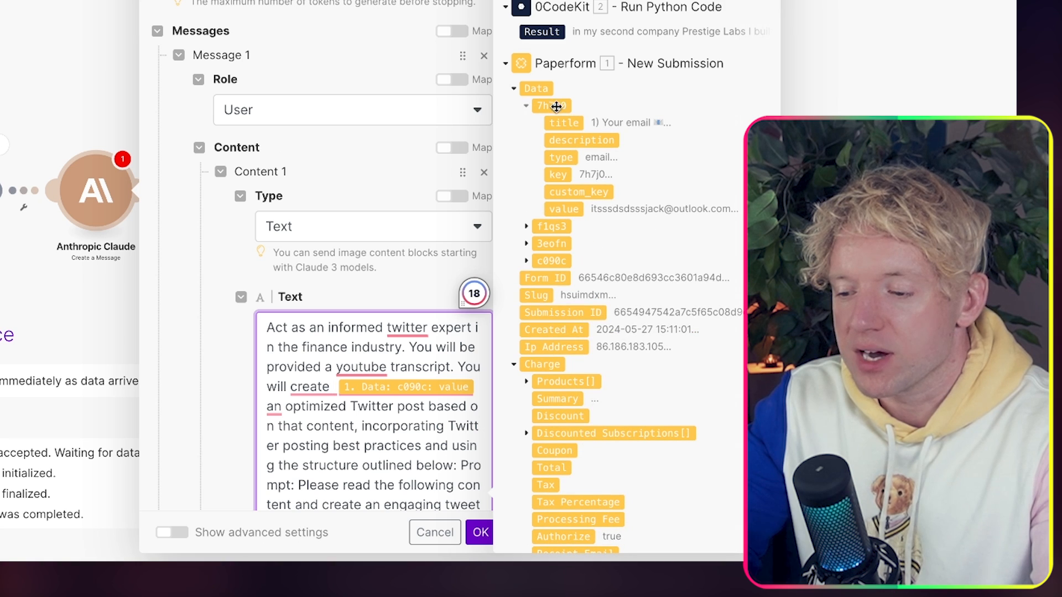
click(527, 227)
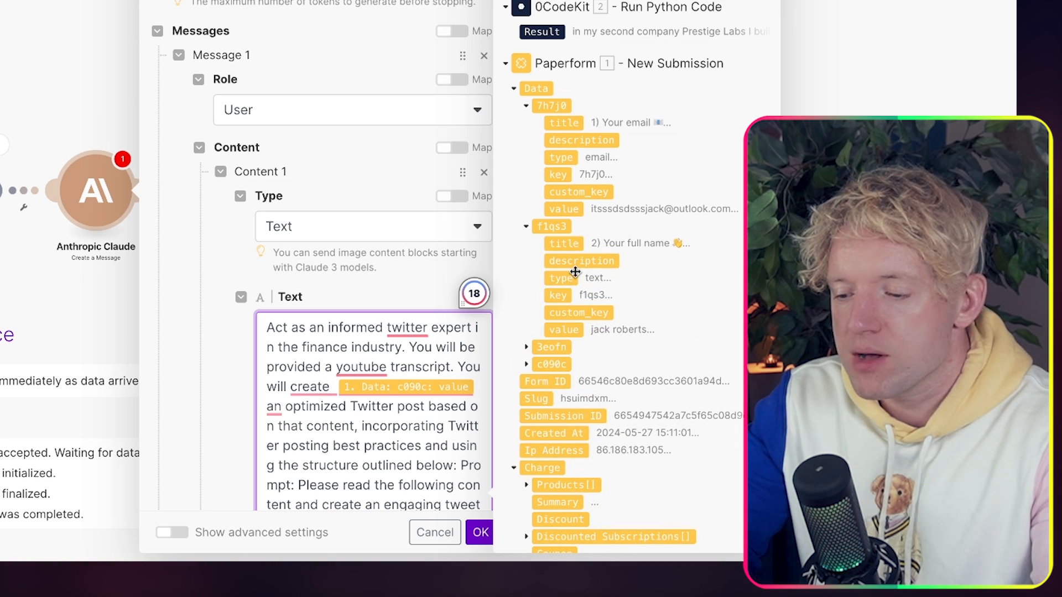
scroll(539, 265, down, 2)
click(527, 238)
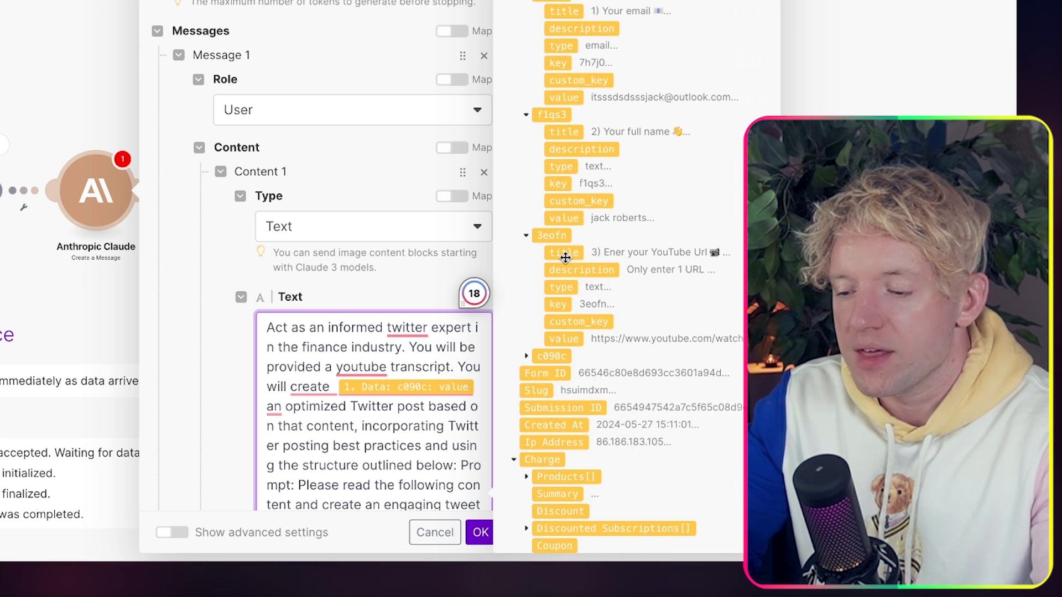
scroll(565, 258, down, 2)
click(523, 232)
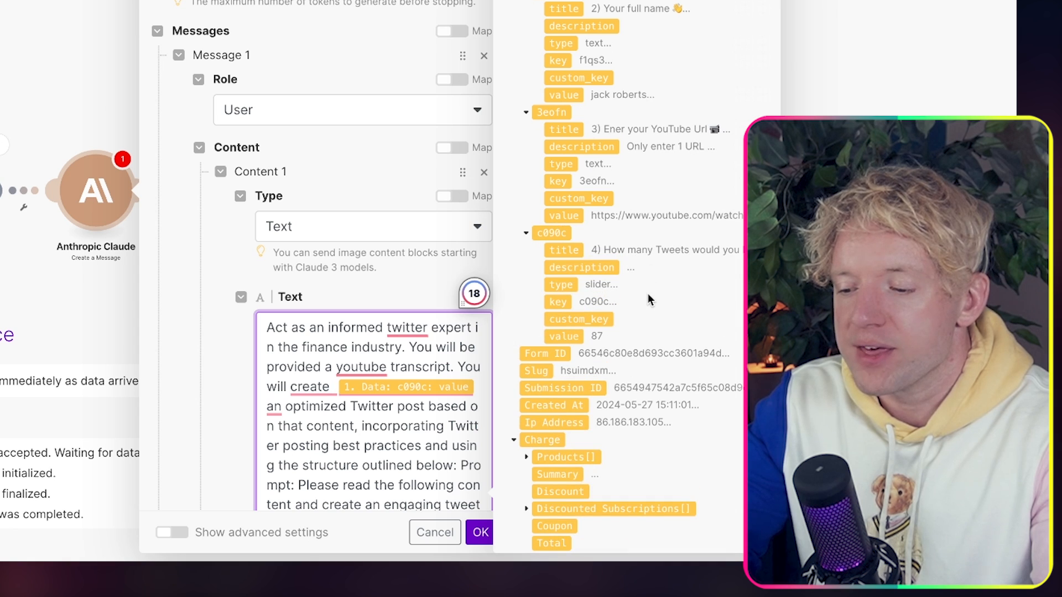
scroll(648, 293, down, 3)
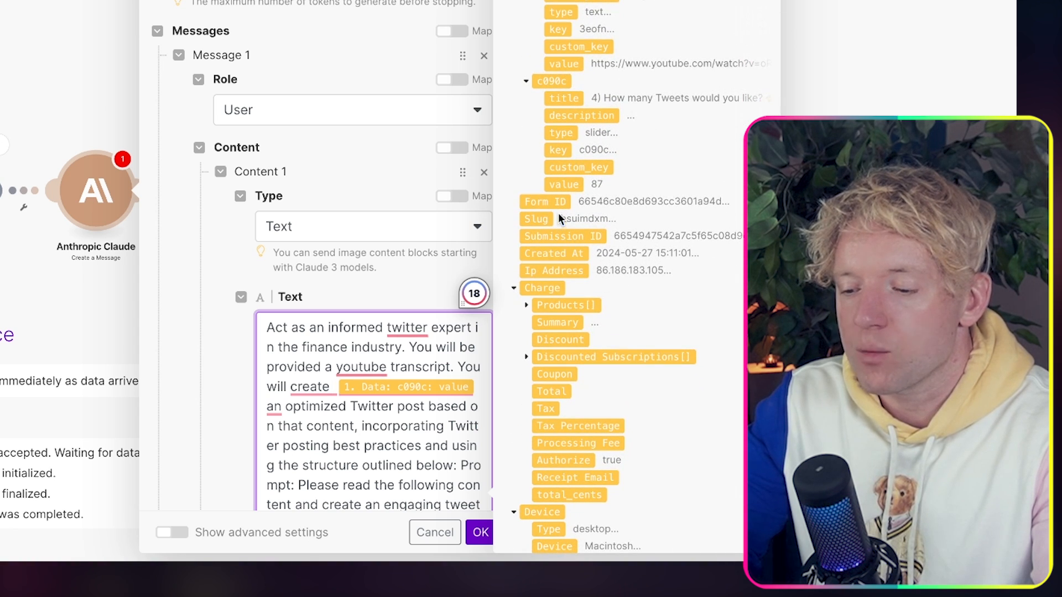
click(560, 184)
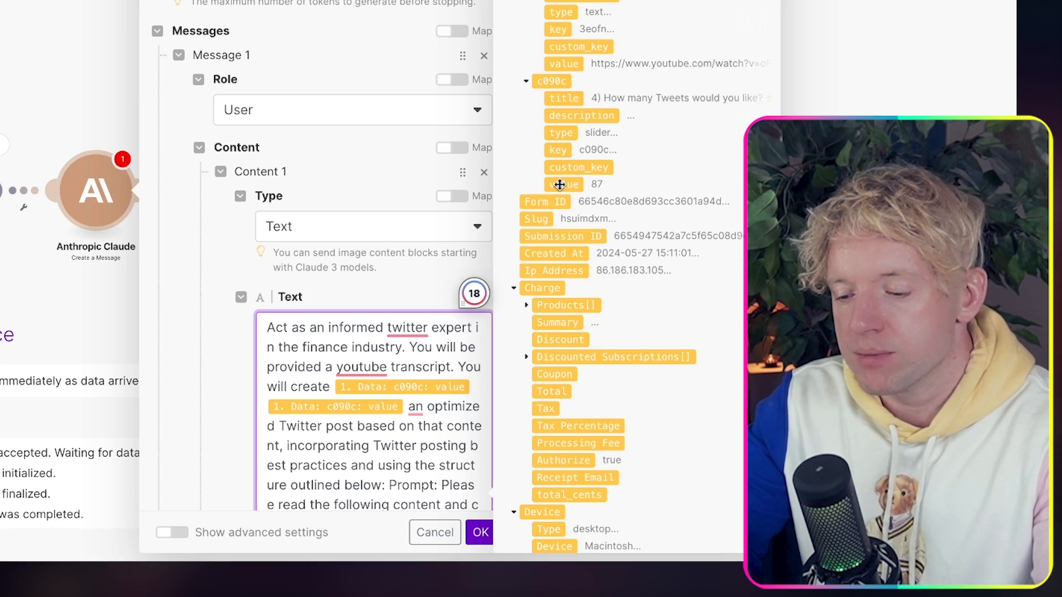
key(BackSpace)
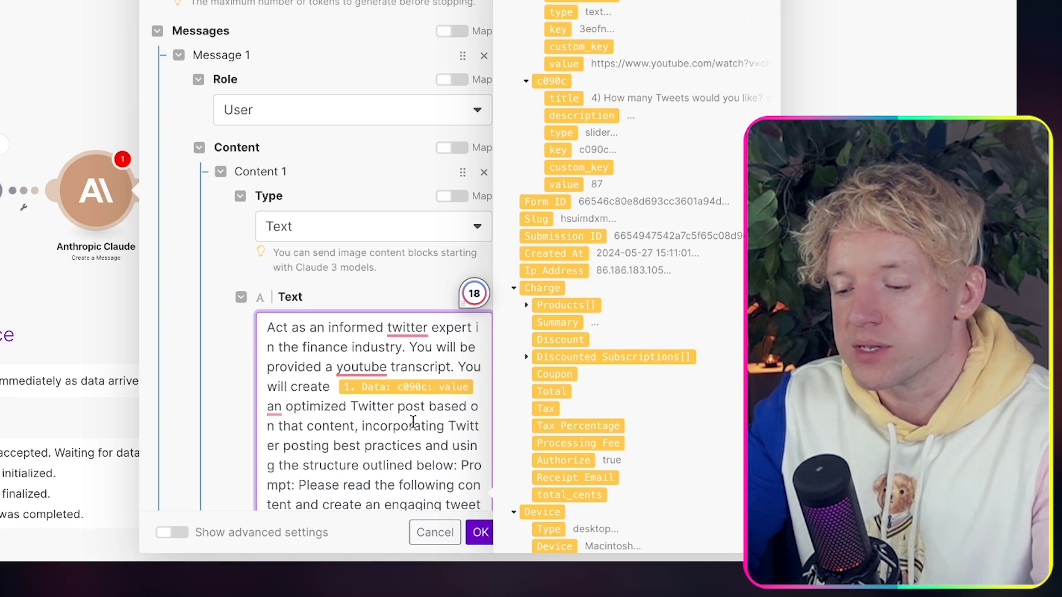
Check the c090c value and 0CodeKit Result placeholders at the prompt's end, and save the Claude module's settings
scroll(413, 422, down, 20)
scroll(413, 422, down, 15)
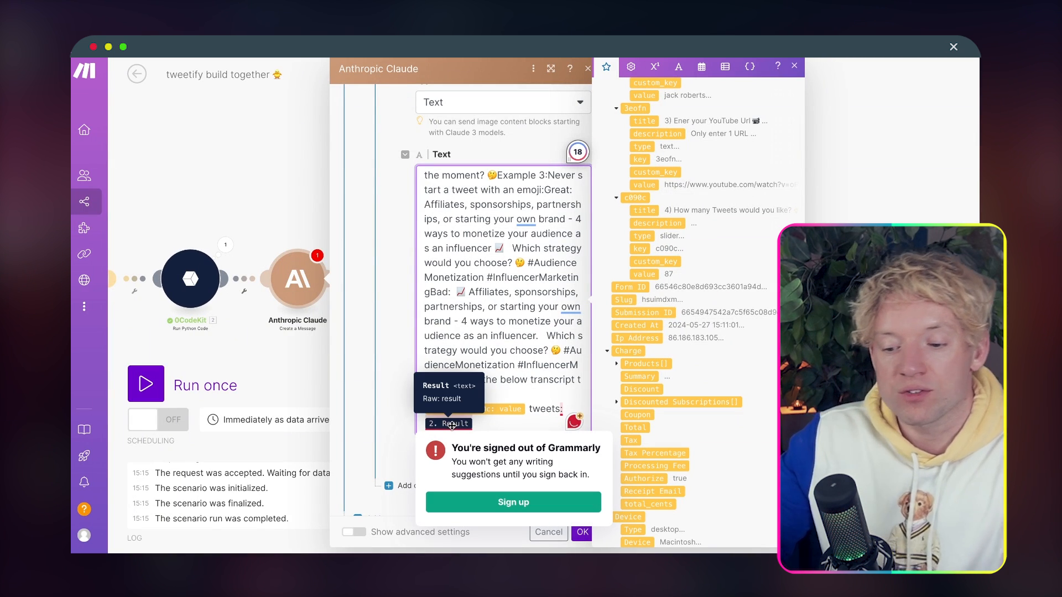
scroll(528, 359, down, 1)
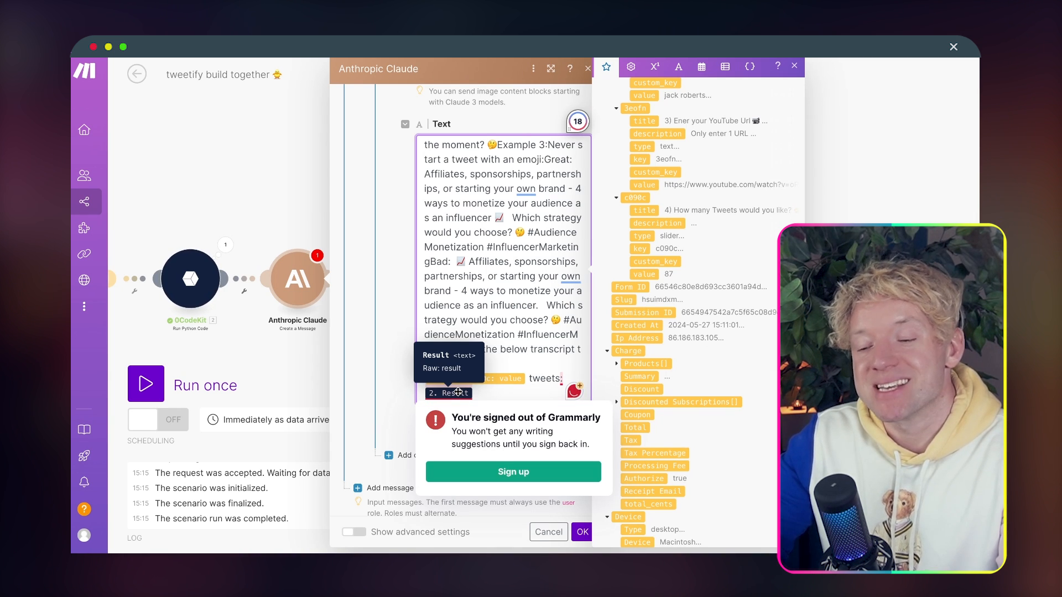
click(587, 532)
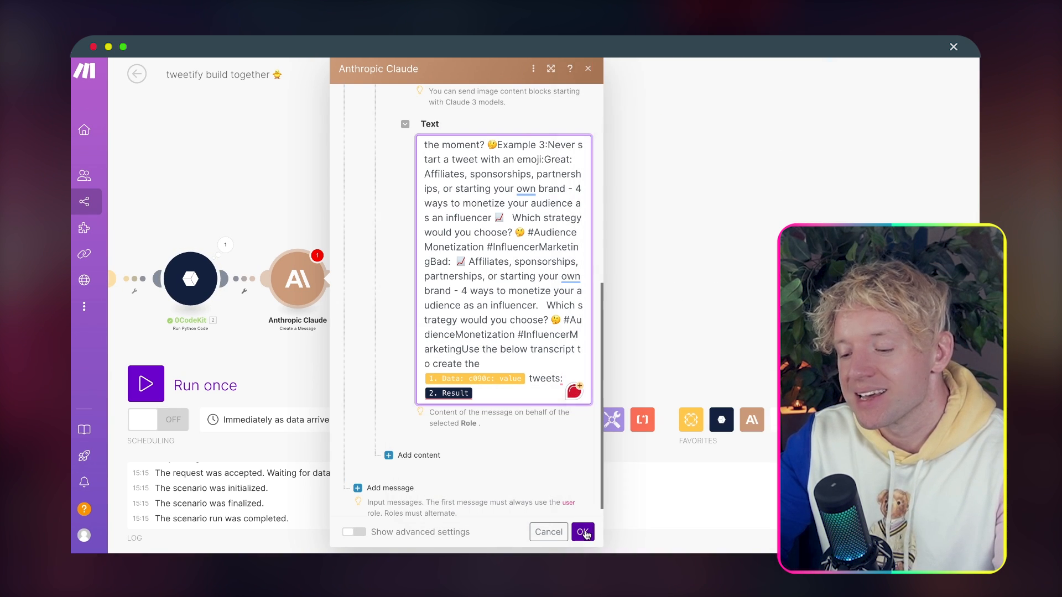
Add a Gmail "Create a Draft" module after the Anthropic Claude module
drag(468, 348, 690, 318)
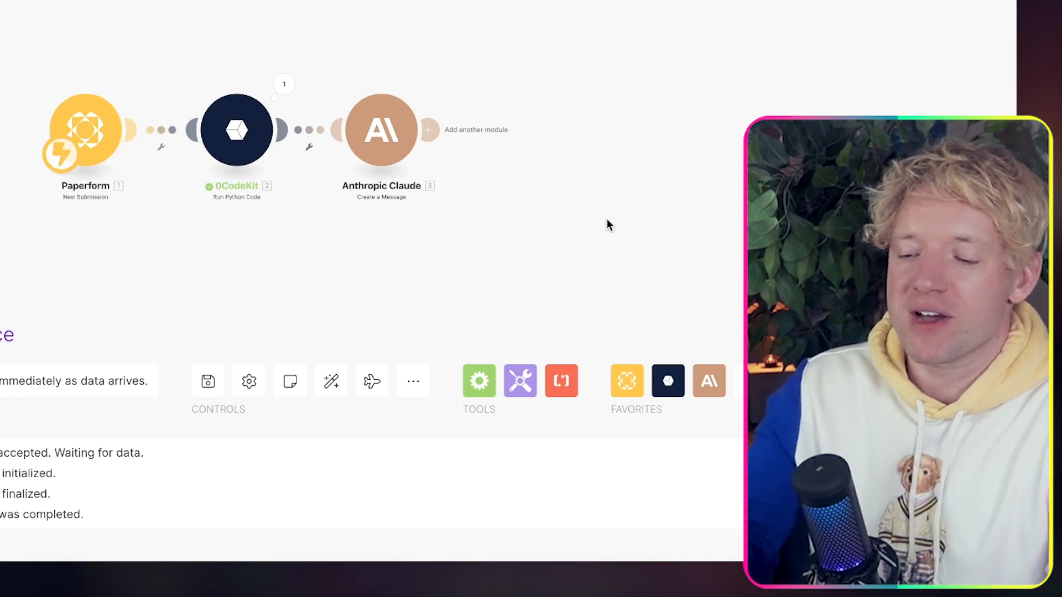
click(469, 132)
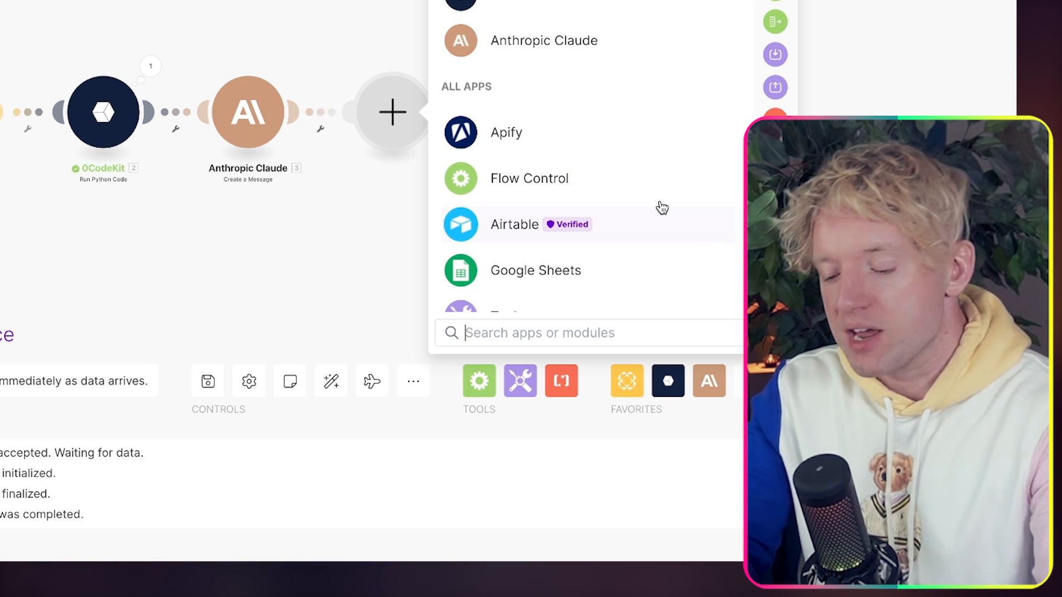
text(gma)
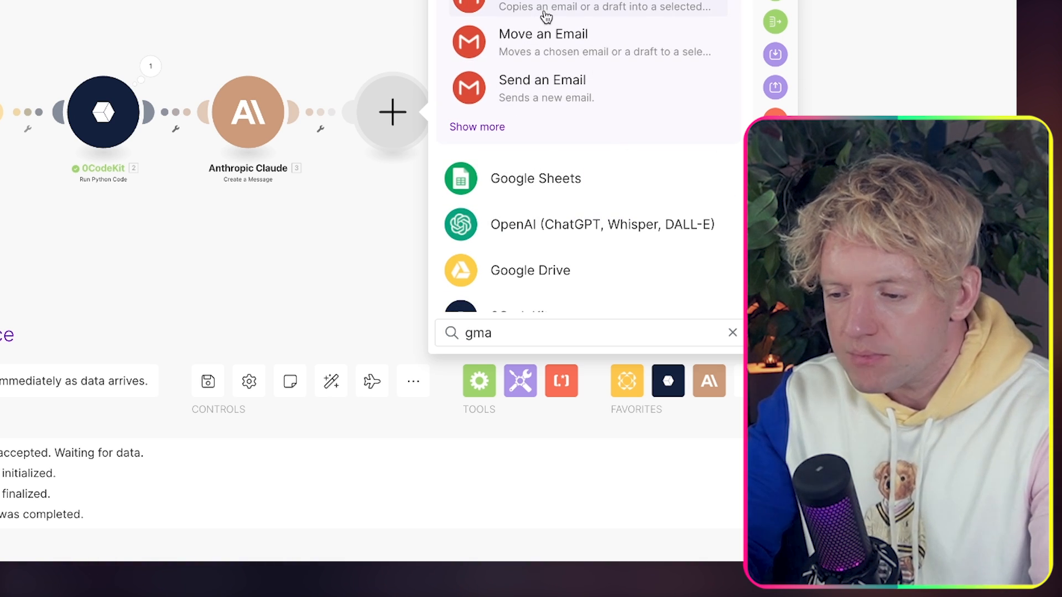
click(477, 128)
scroll(634, 142, down, 2)
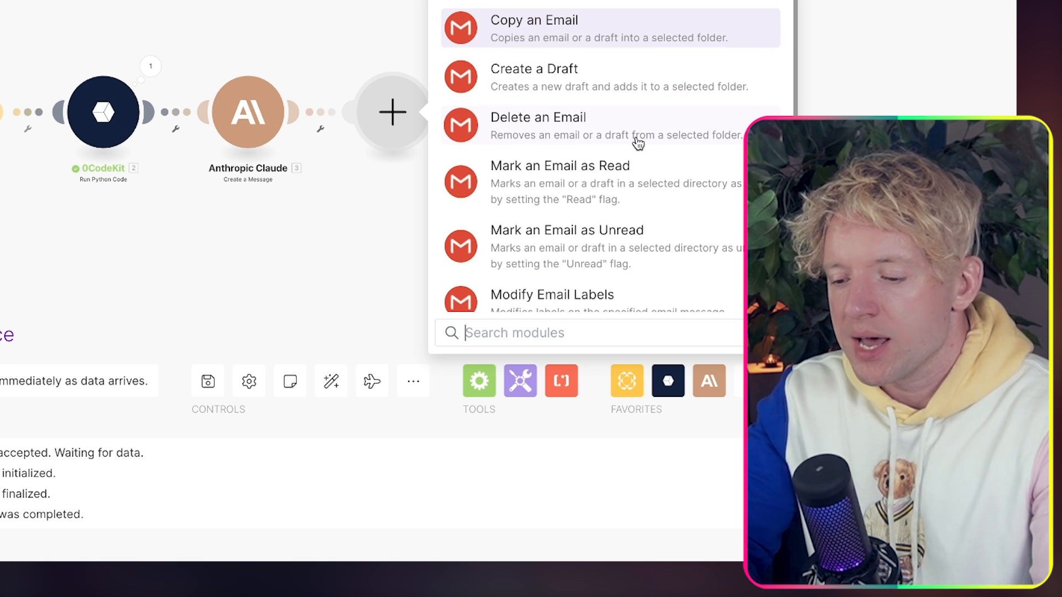
text(creat)
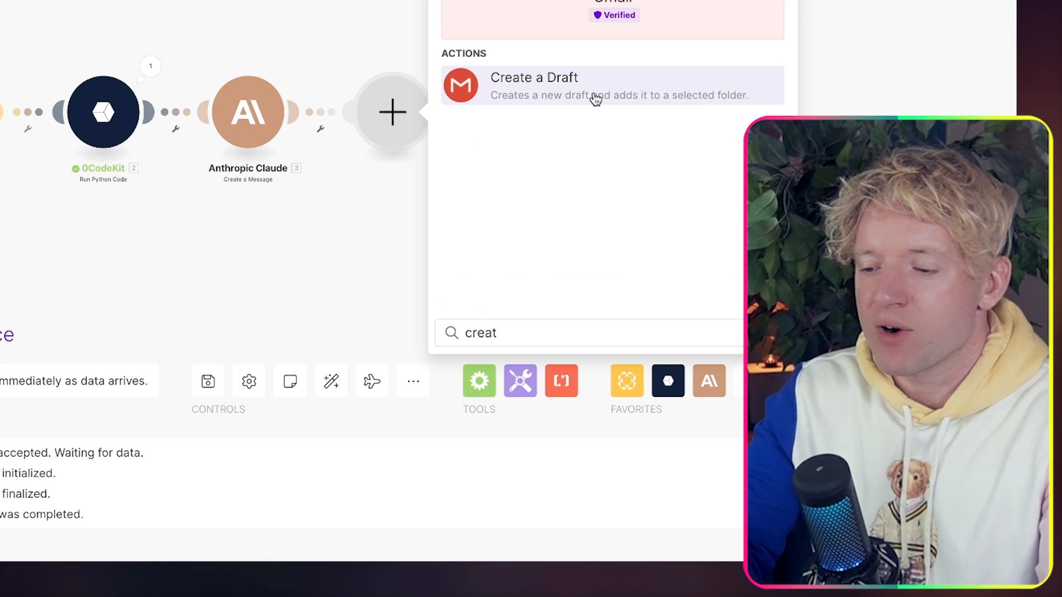
click(595, 97)
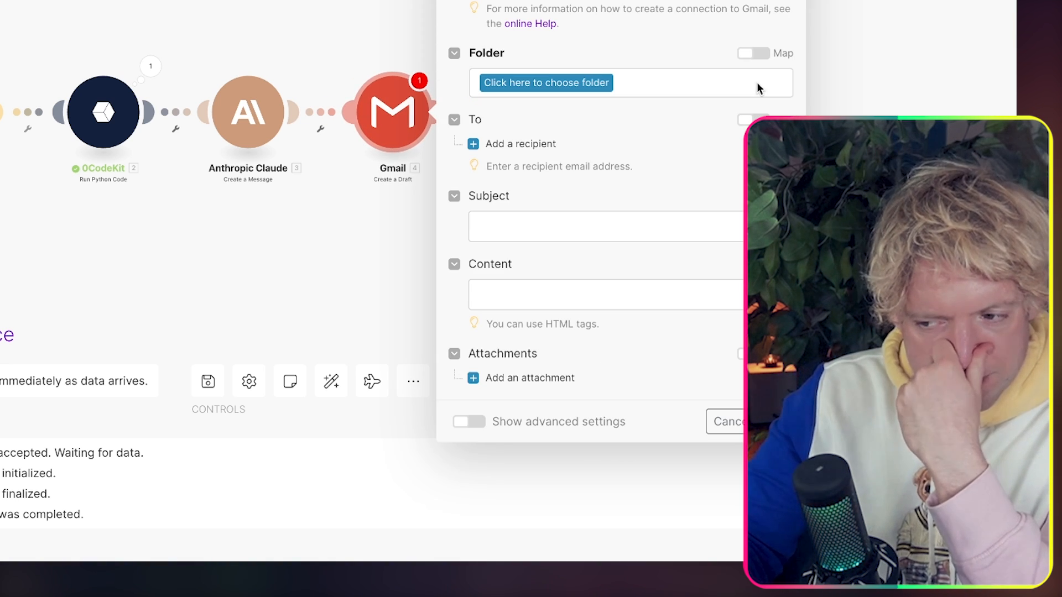
Set the Gmail draft's destination folder to Drafts
click(596, 83)
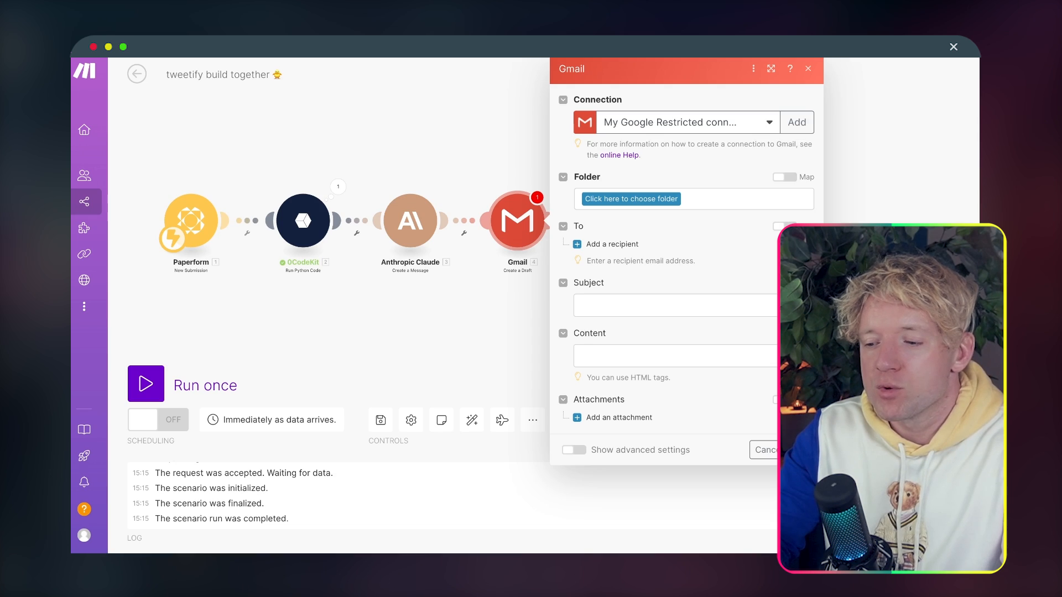
click(663, 199)
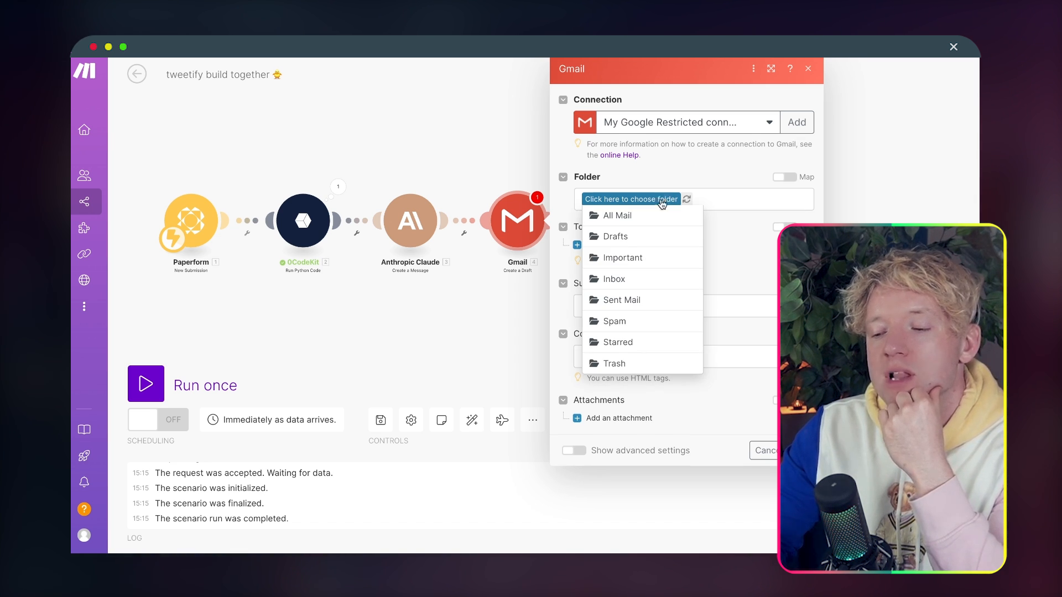
click(645, 236)
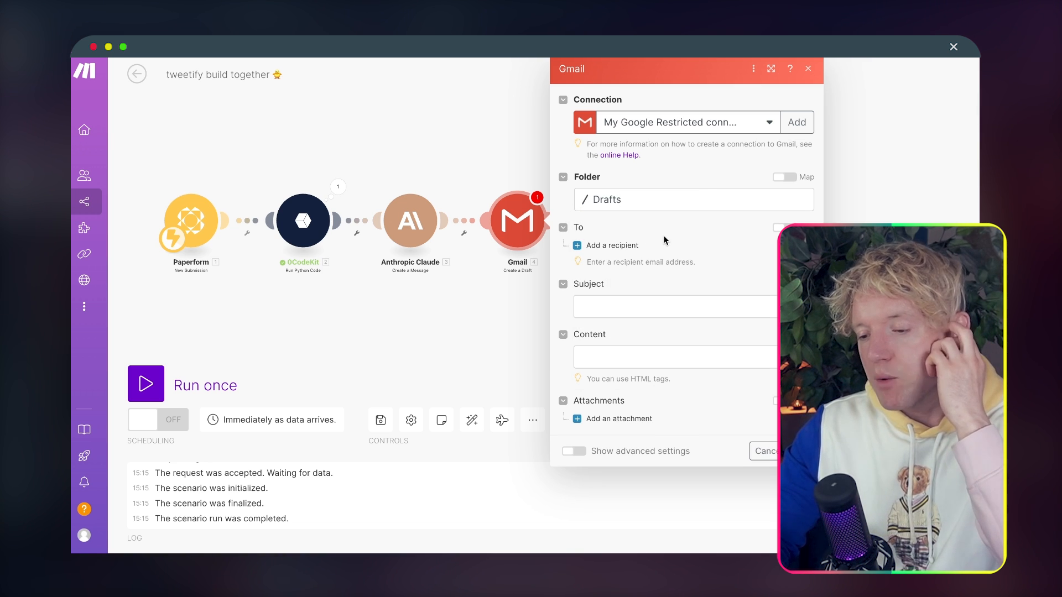
Add a recipient to the Gmail draft and map its address to the Paperform email answer, 7h7j0 value
click(613, 246)
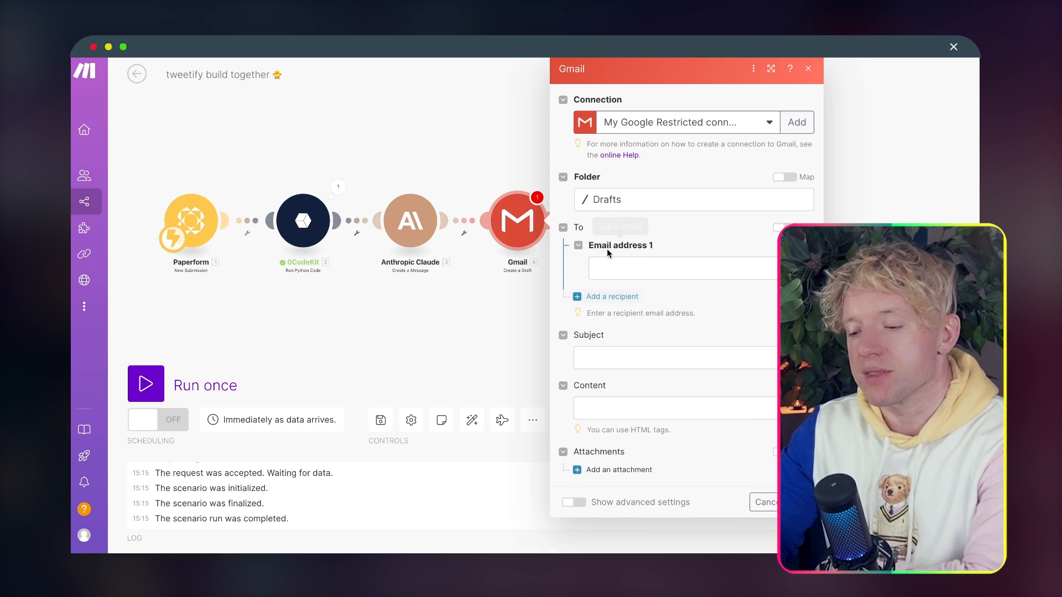
click(672, 268)
scroll(438, 396, down, 3)
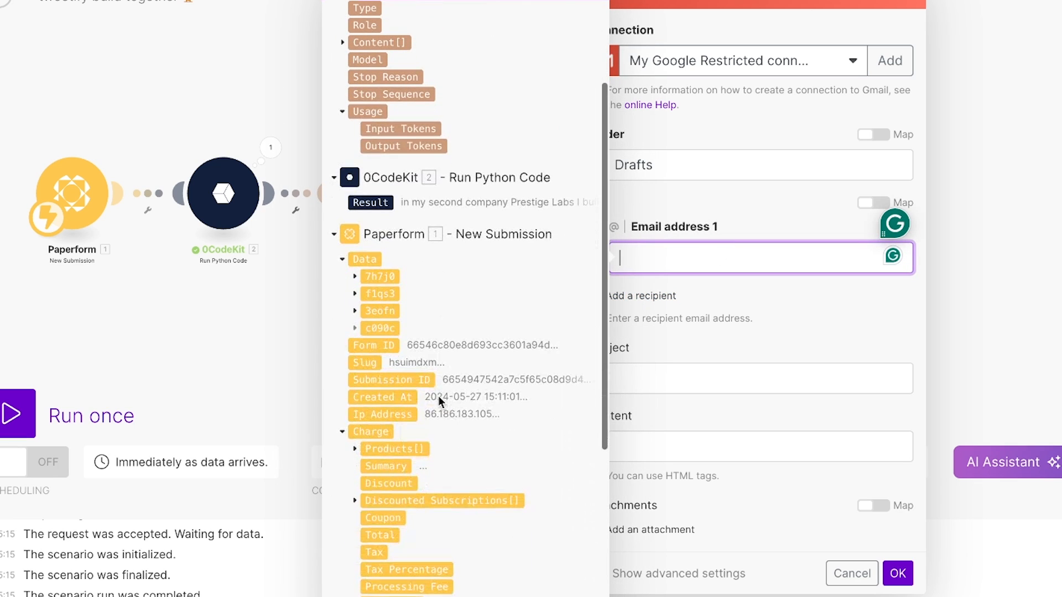
click(355, 276)
scroll(433, 321, down, 2)
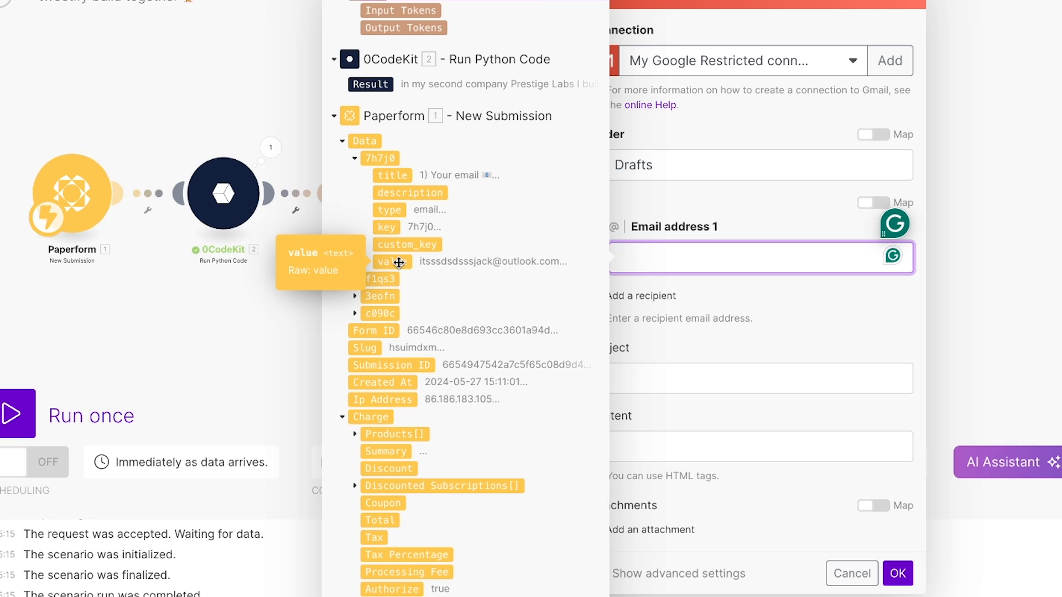
click(399, 263)
click(659, 337)
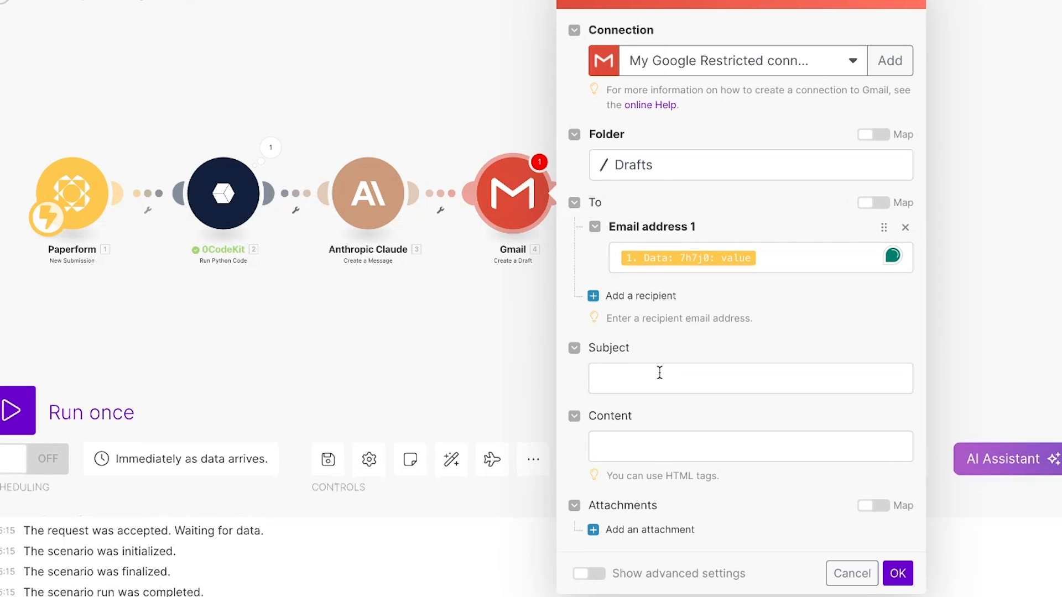
Start the draft's subject with "Hey," followed by the Paperform full-name answer, f1qs3 value, and ", here are your"
click(659, 372)
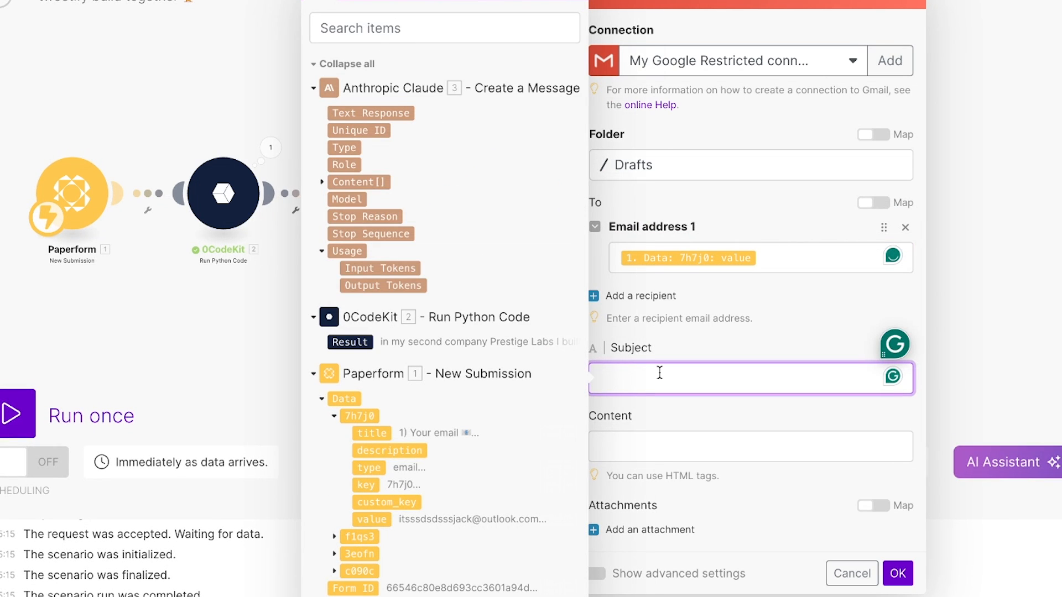
text(Hey,)
scroll(476, 388, down, 5)
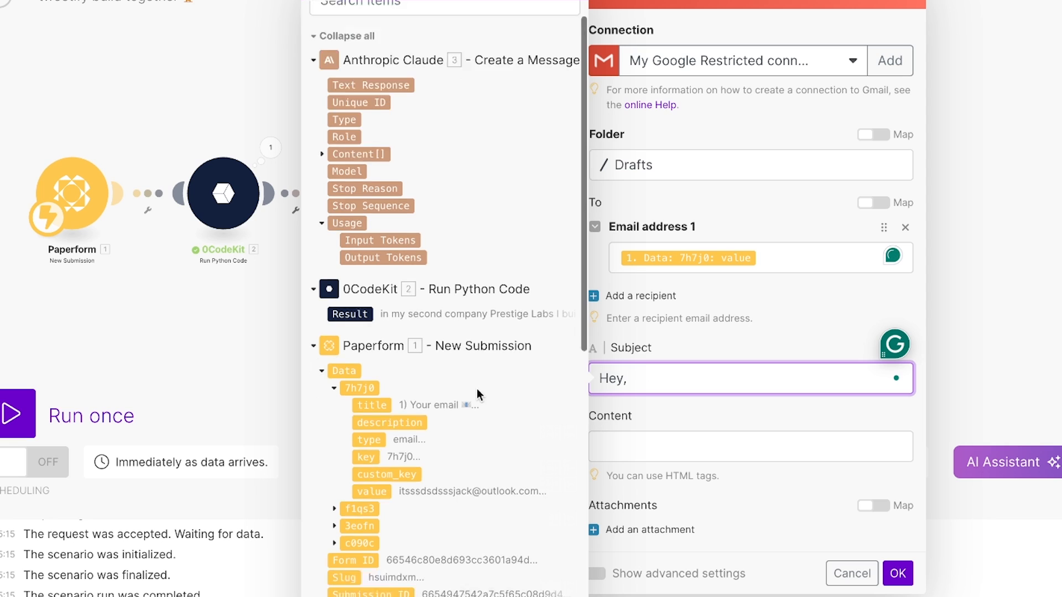
click(334, 258)
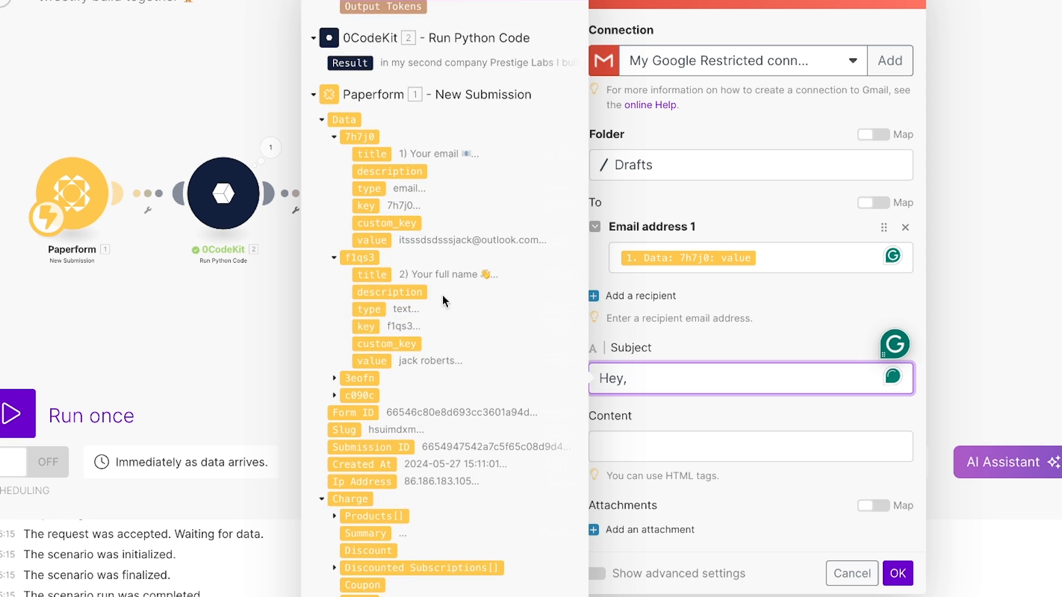
scroll(376, 271, down, 1)
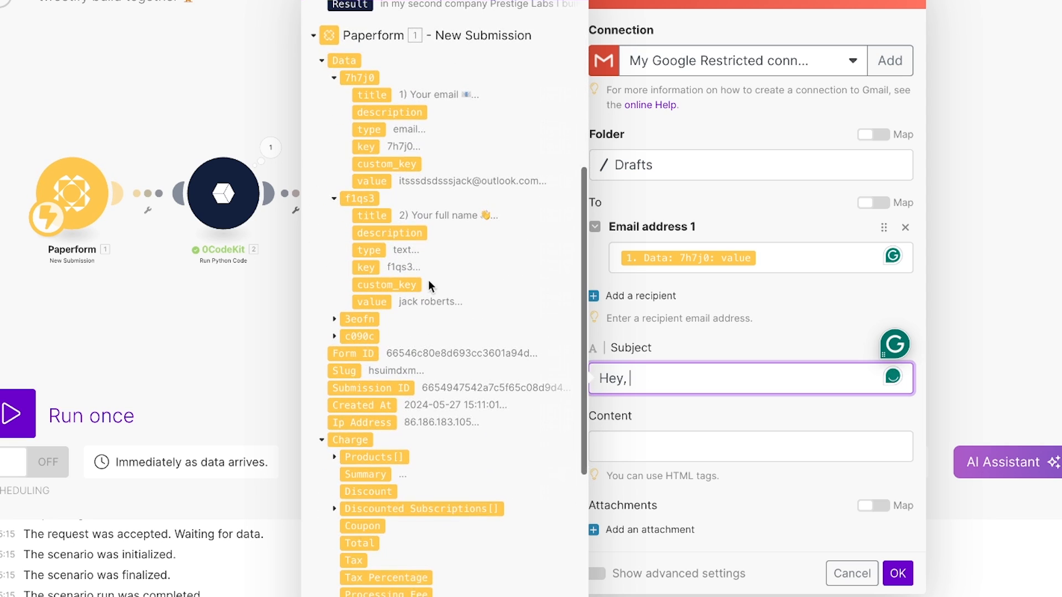
click(371, 302)
text(, here are your)
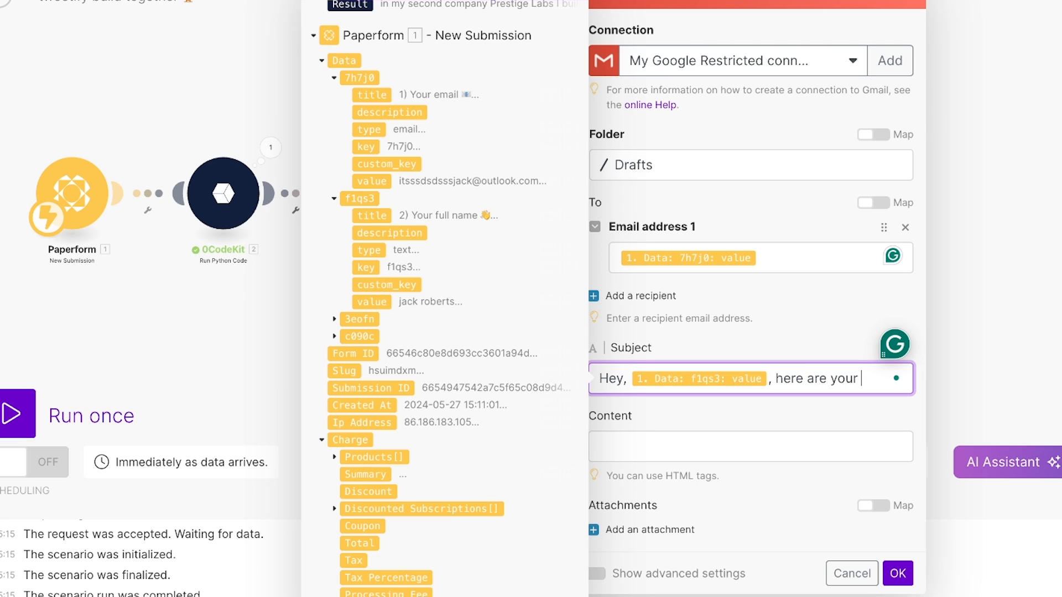
Complete the subject with the Paperform tweet-count answer, c090c value, followed by "Viral Tweets 👀"
click(333, 200)
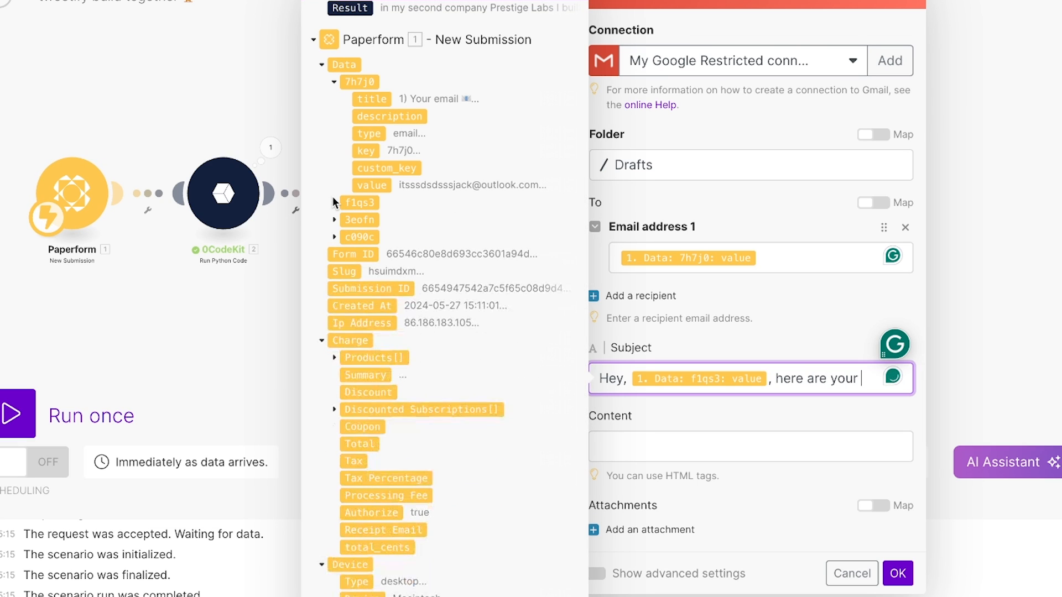
text(here are your)
click(334, 237)
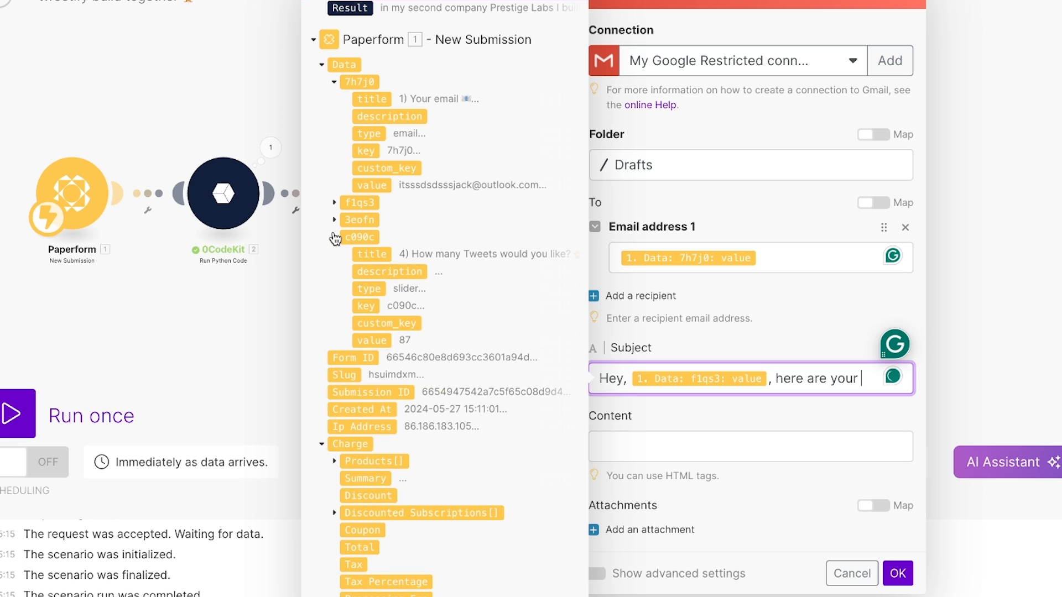
click(372, 340)
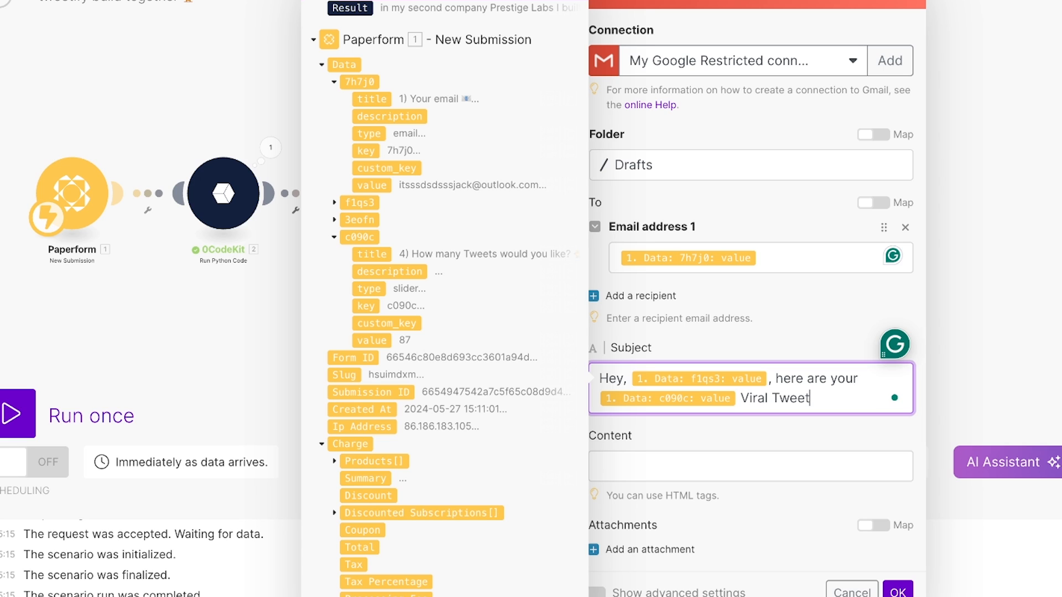
key(ctrl+super+space)
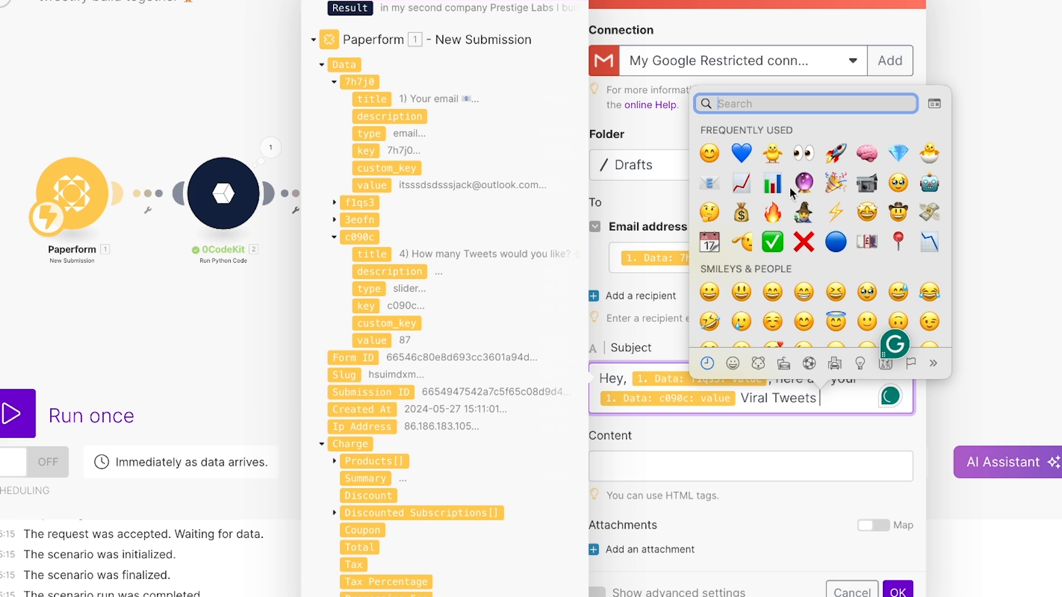
click(804, 152)
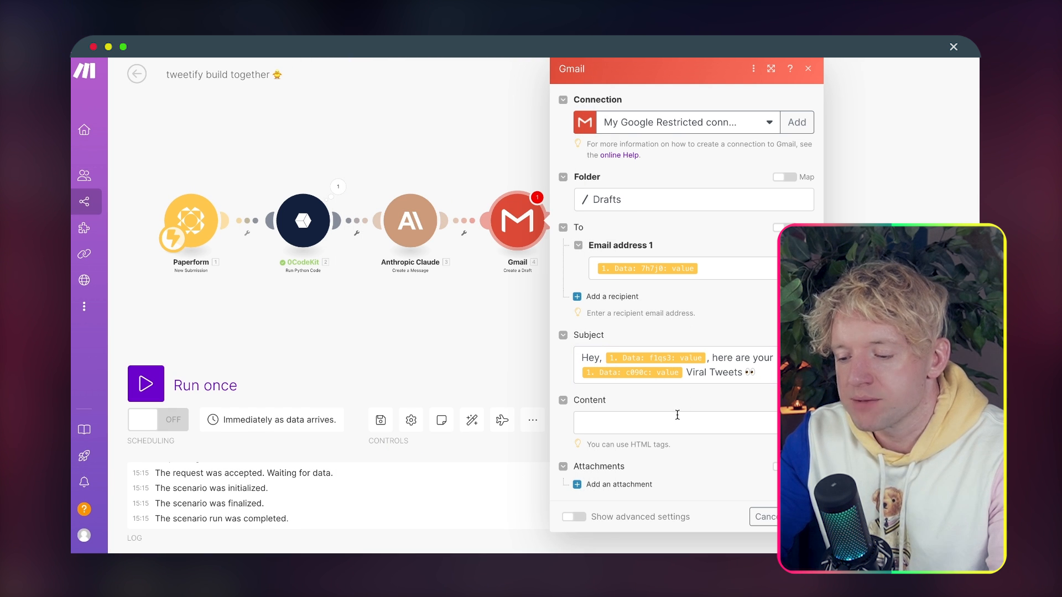
Fill in the draft's Content field, save the Gmail module's settings, and run the scenario once
click(677, 420)
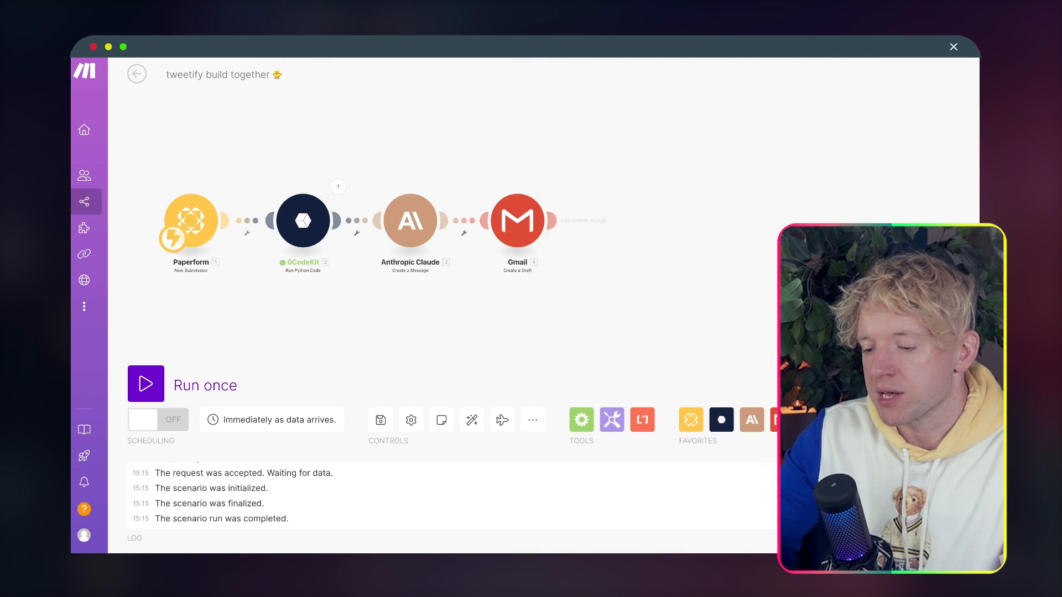
drag(776, 284, 870, 282)
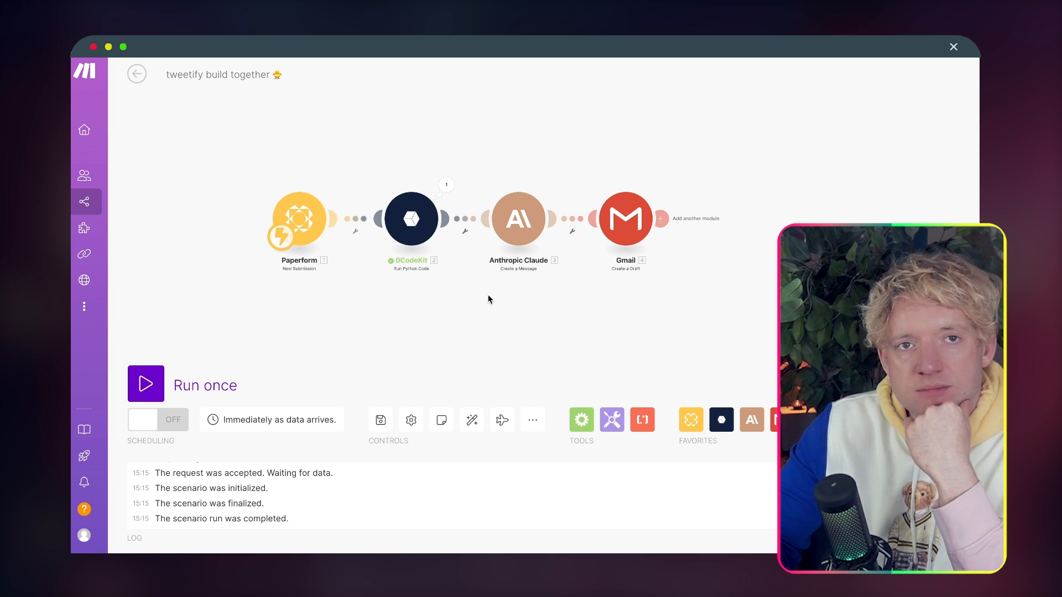
click(138, 381)
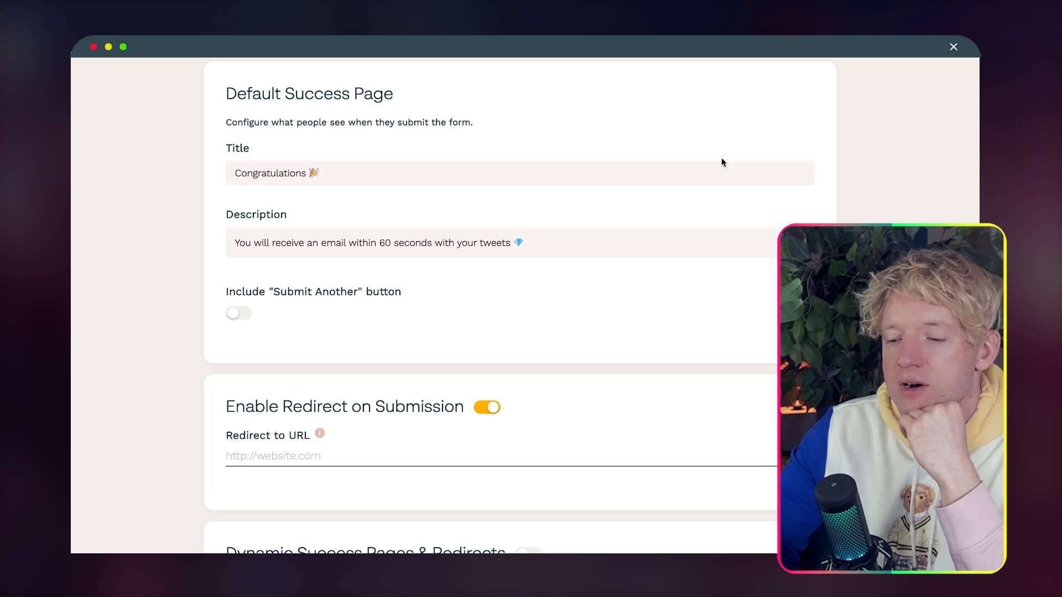
Open the live Video to Tweets form and fill in the email and full name fields with test details
mouse_move(602, 77)
click(949, 71)
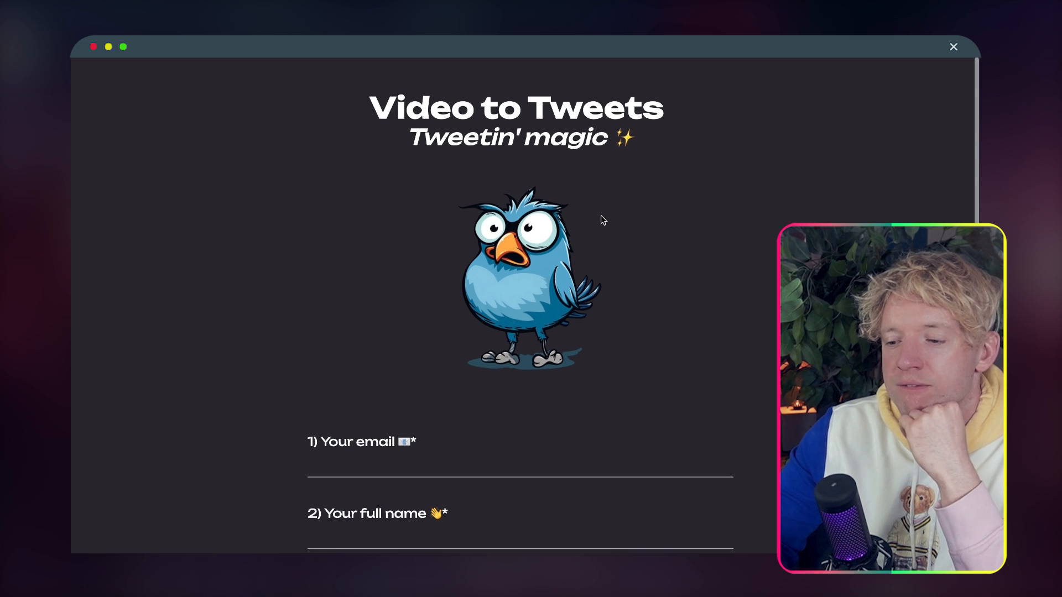
scroll(601, 215, down, 5)
click(477, 221)
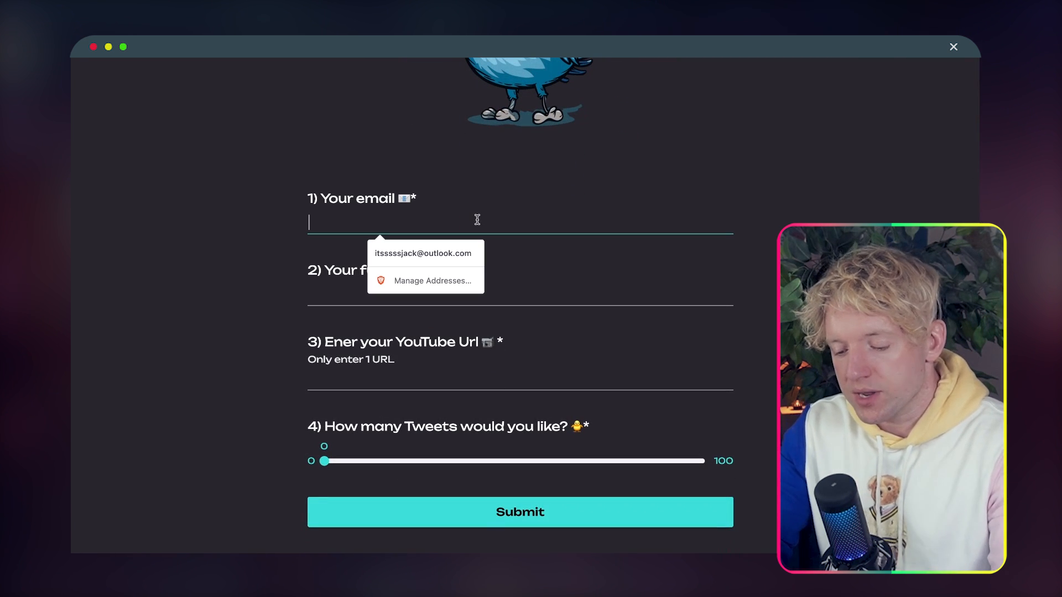
click(396, 252)
click(382, 223)
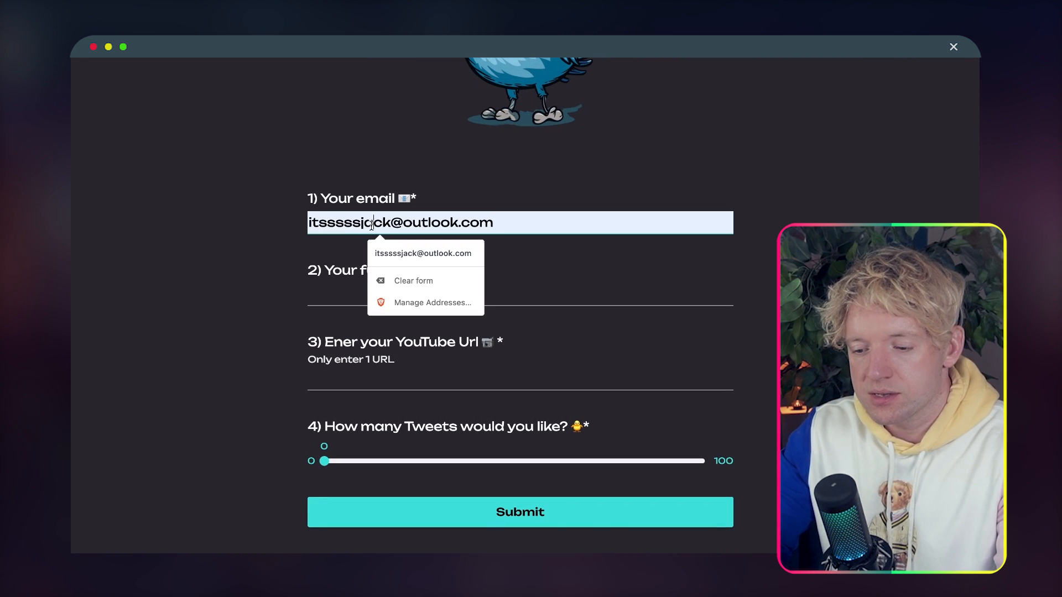
text(cdcdd)
click(383, 300)
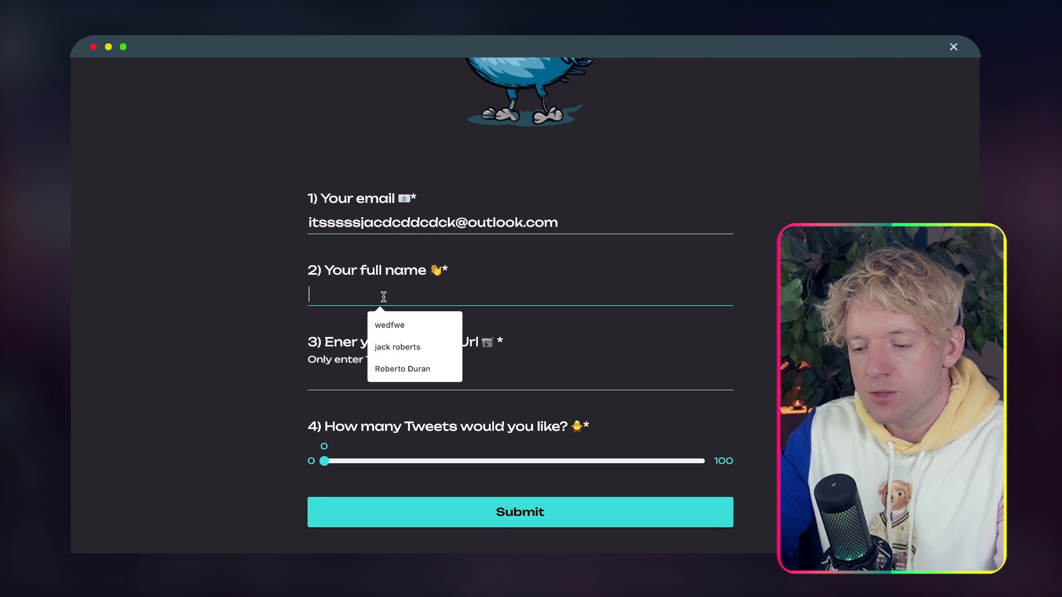
click(412, 369)
click(416, 374)
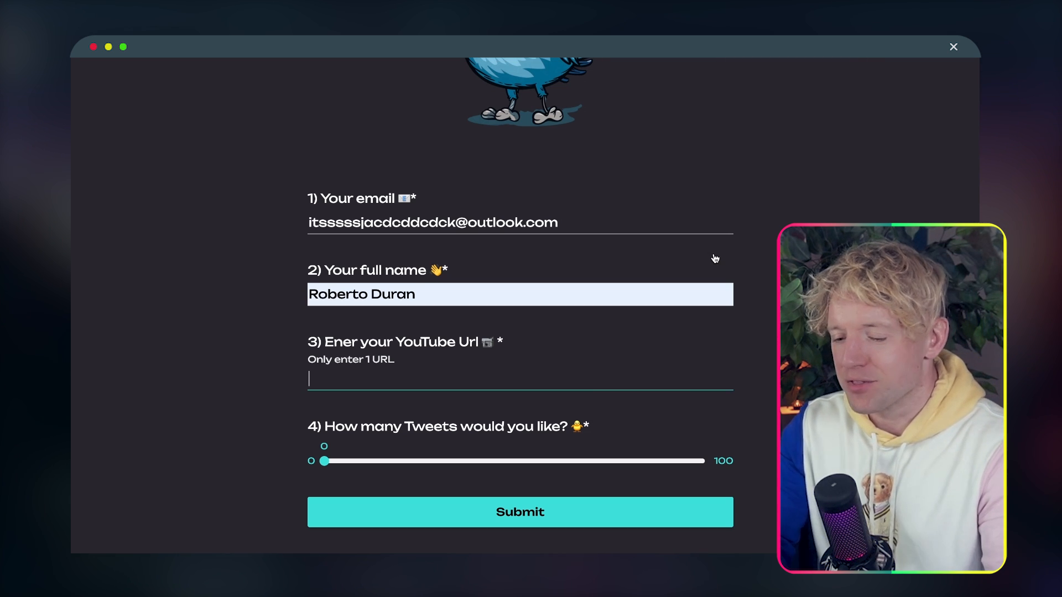
text(https://www.youtube.com/watch?v=oRqnTOT9ZG8&ab_channel=AlexHormozi)
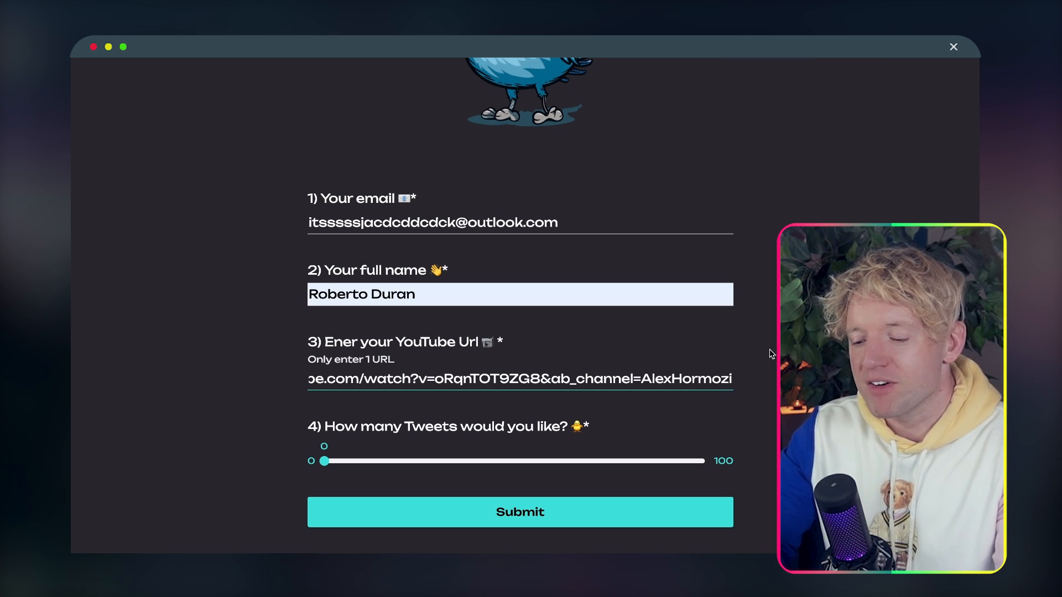
scroll(498, 371, down, 1)
drag(338, 410, 390, 407)
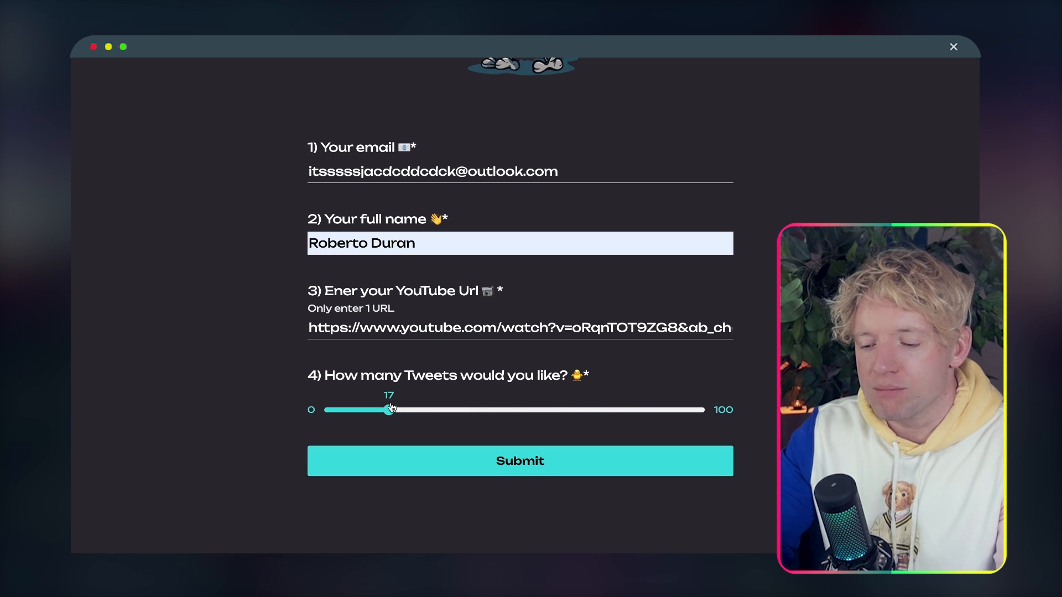
click(480, 463)
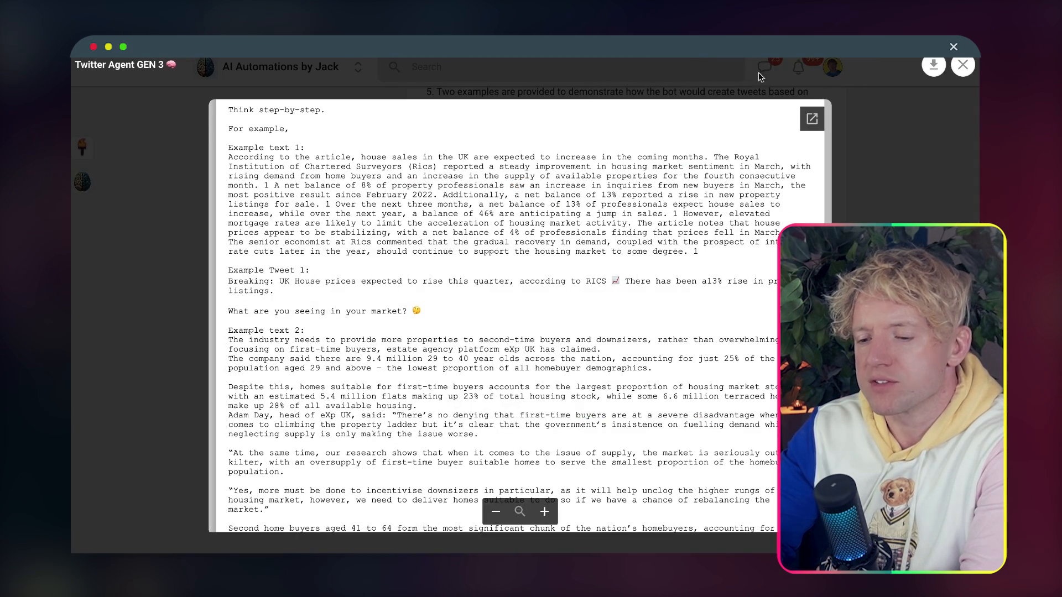
Close the Twitter Agent GEN 3 prompt and open the Every AI Automation course in the Skool classroom
click(761, 77)
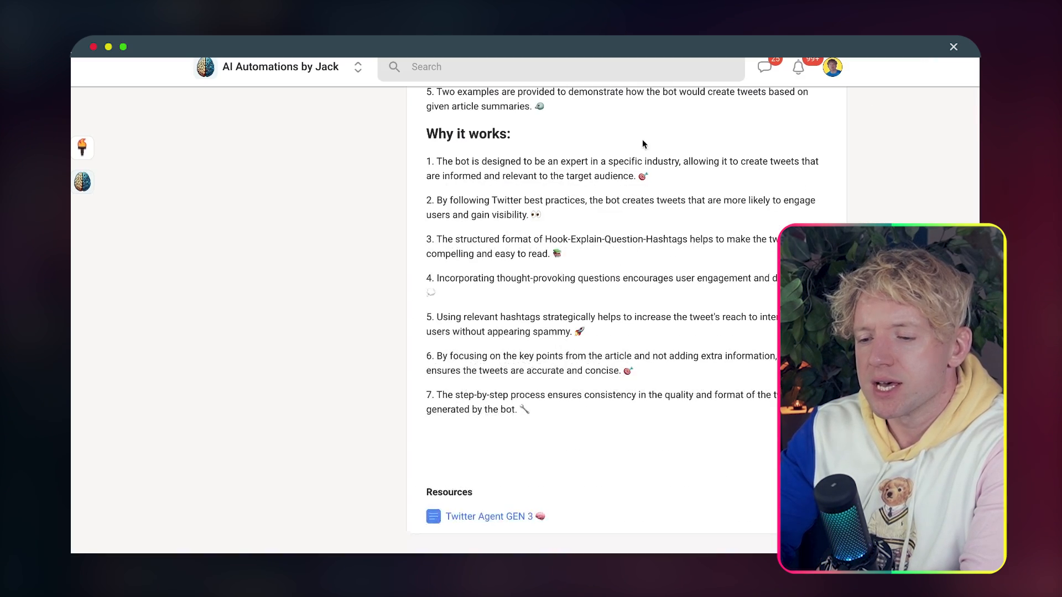
scroll(722, 130, up, 10)
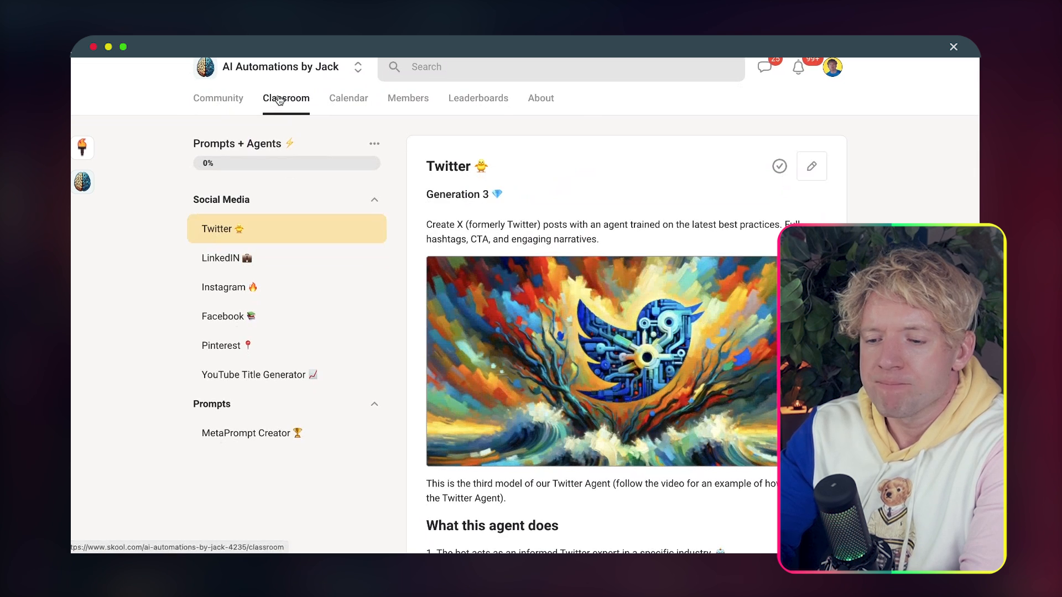
click(279, 100)
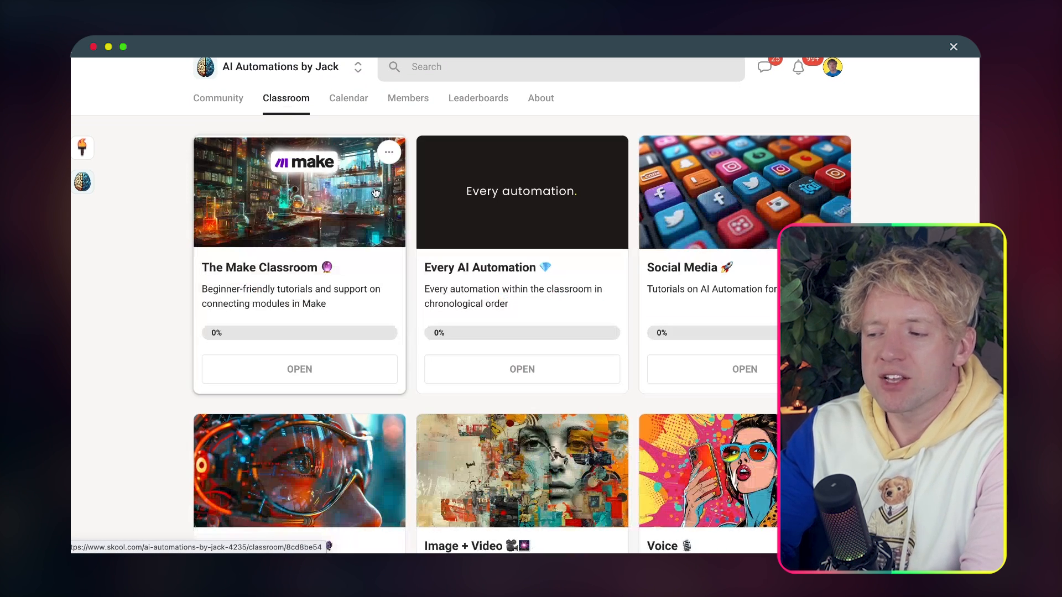
click(480, 221)
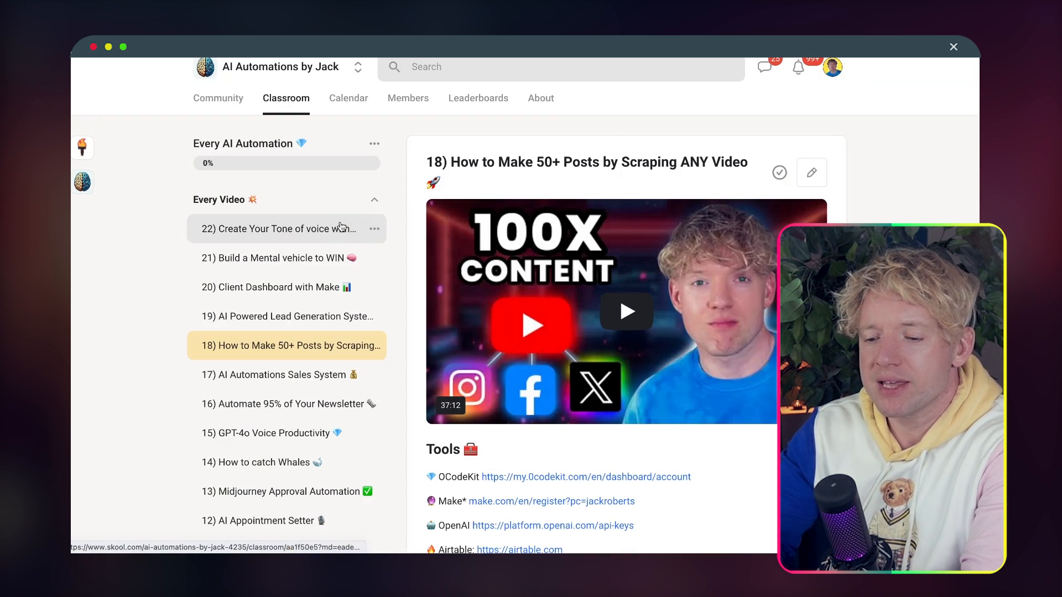
Open lesson 22, Create Your Tone of voice with AI, and review its Tone of Voice Prompt document
click(299, 239)
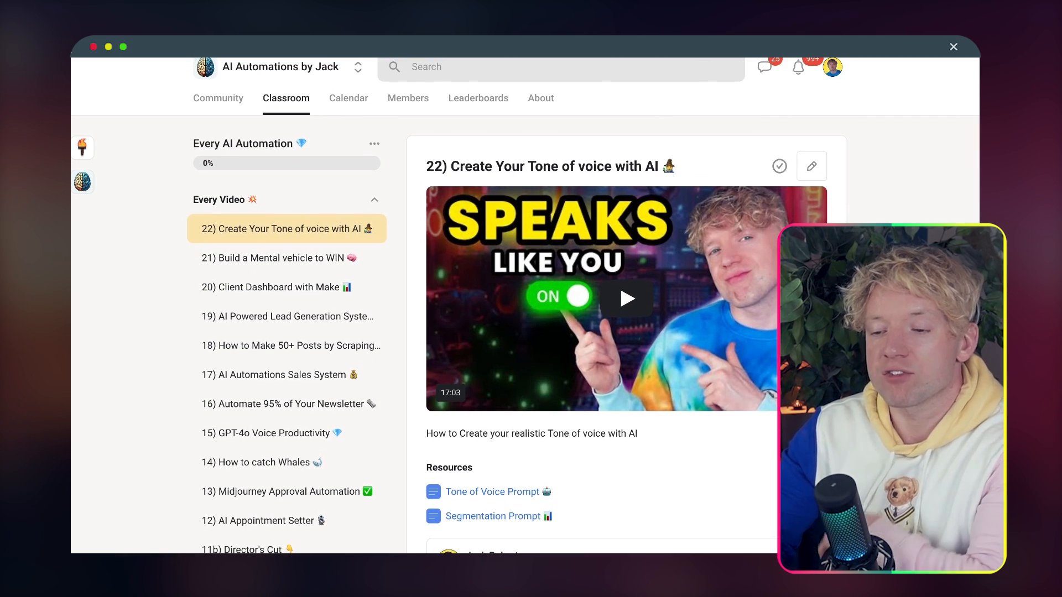
click(492, 492)
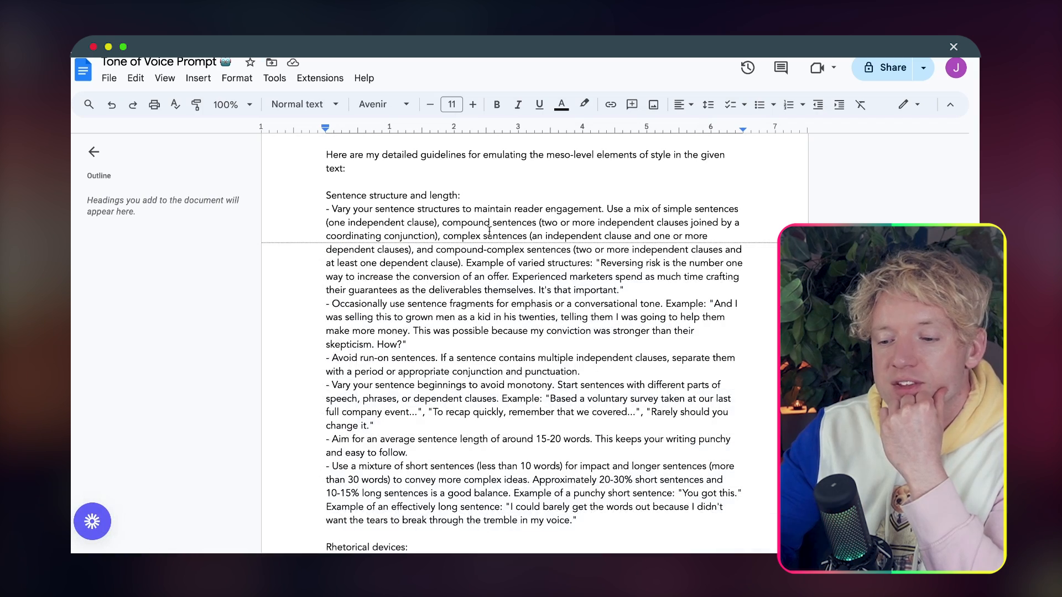
scroll(496, 241, up, 15)
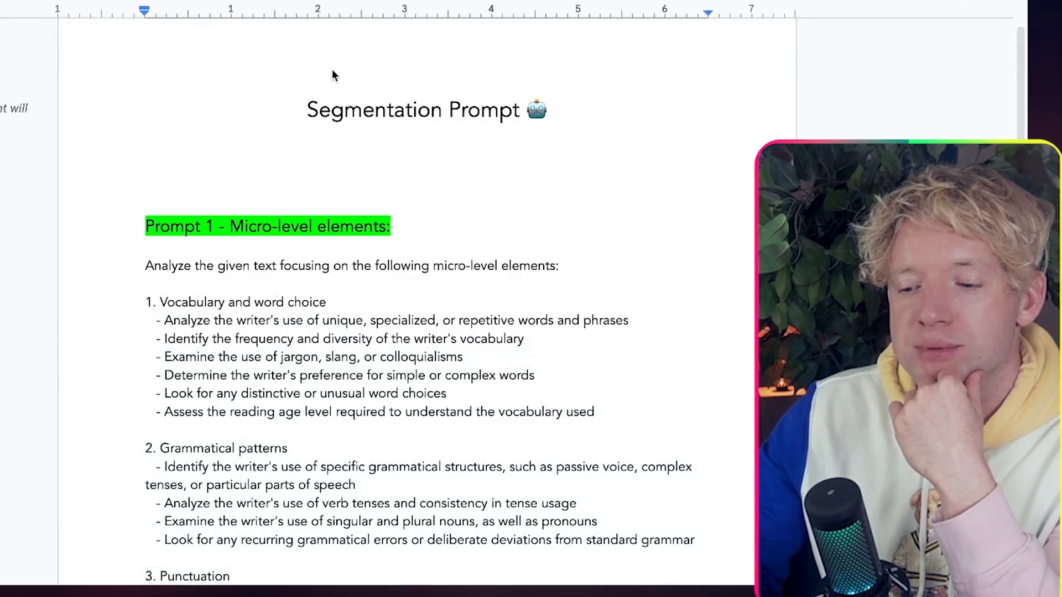
Read through the Segmentation Prompt document, covering the micro-level, meso-level and macro-level analysis prompts
scroll(366, 135, down, 1)
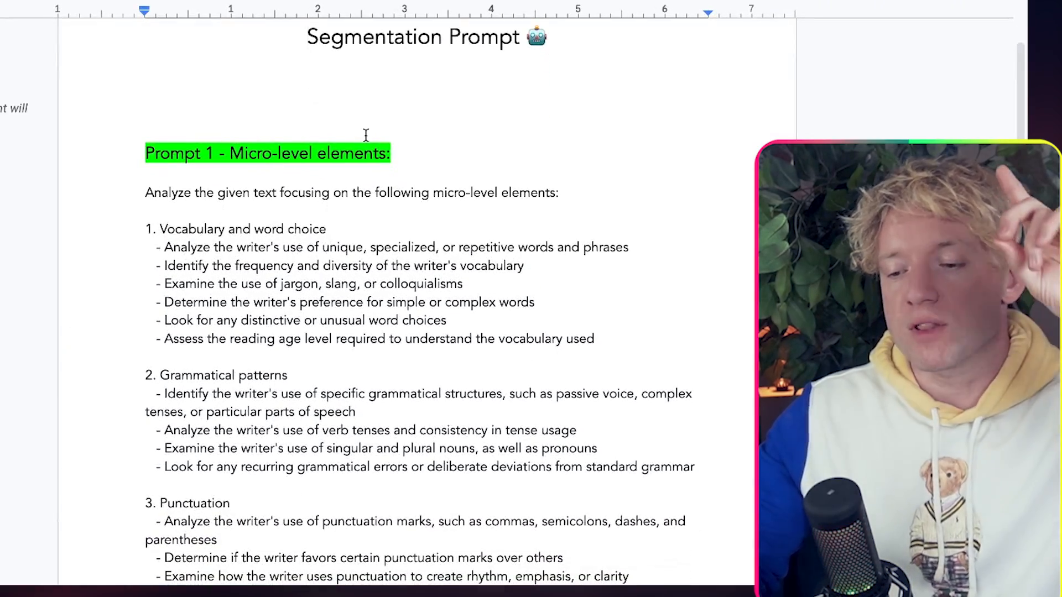
scroll(392, 272, down, 2)
scroll(392, 272, down, 7)
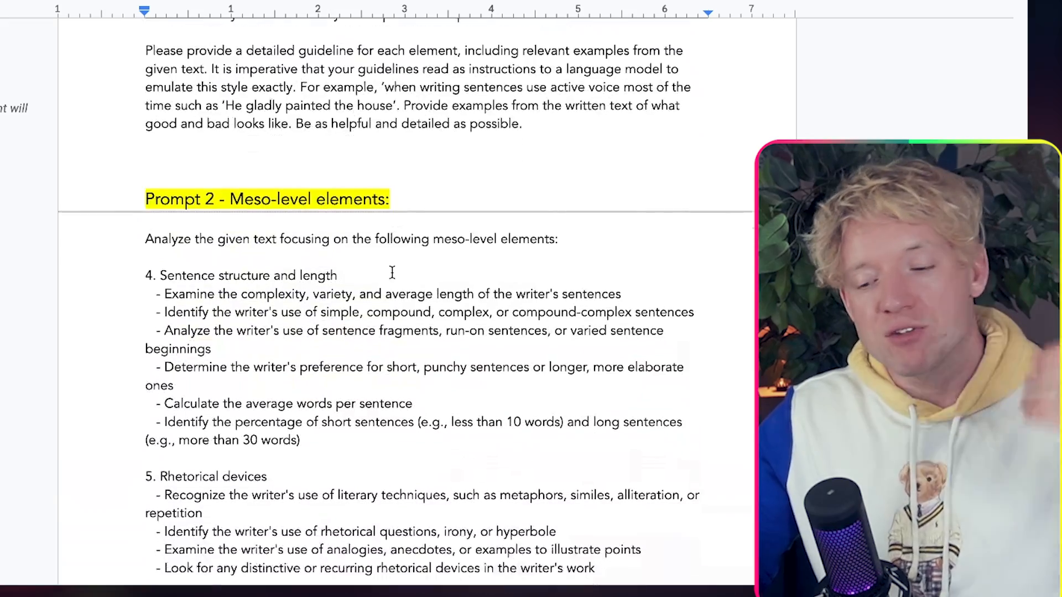
scroll(392, 272, down, 3)
scroll(392, 272, down, 5)
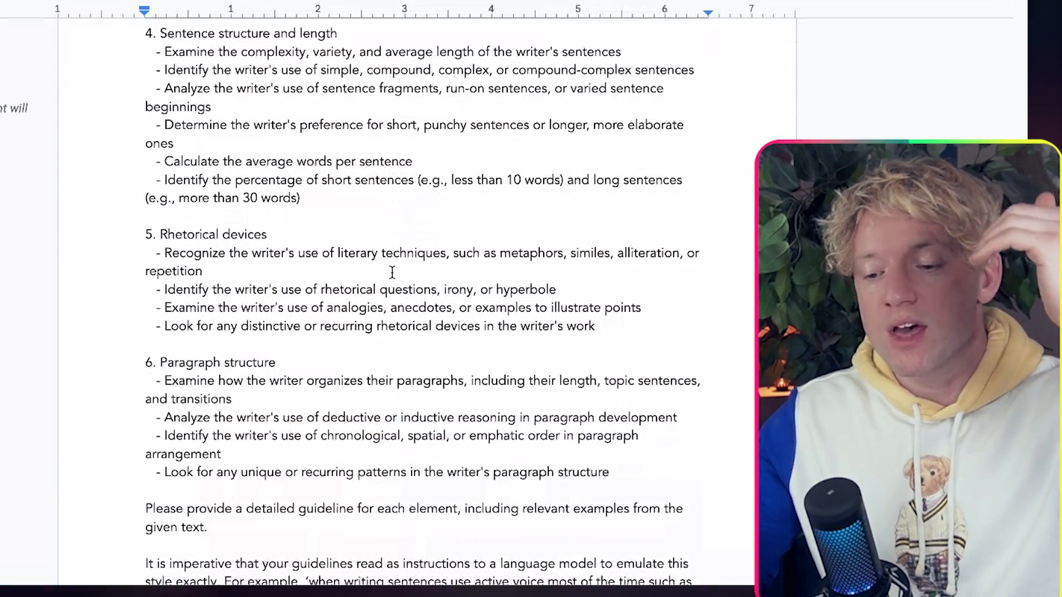
scroll(392, 274, down, 1)
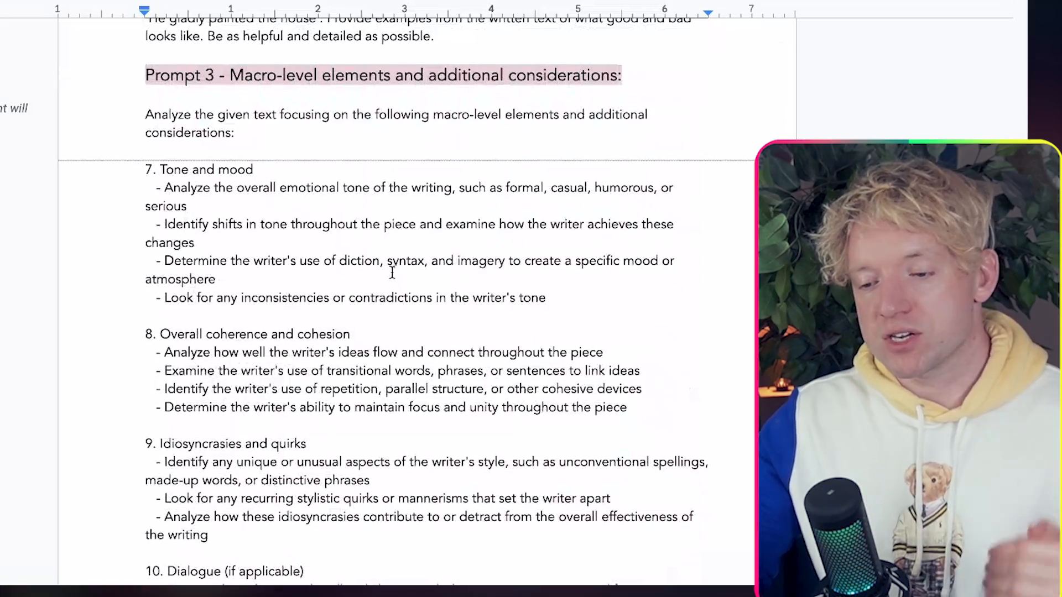
scroll(392, 273, down, 5)
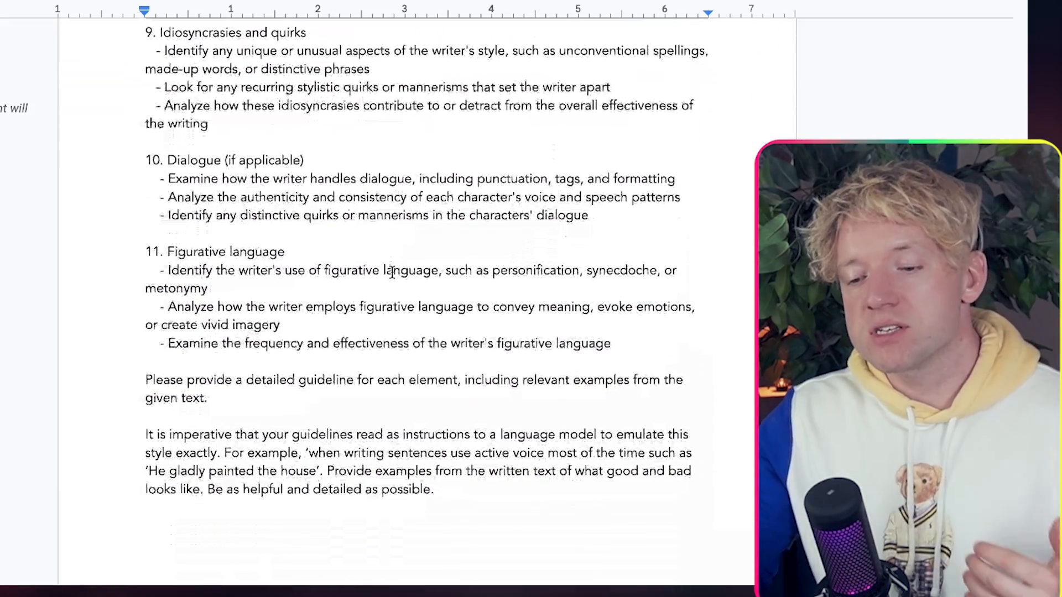
scroll(392, 273, up, 15)
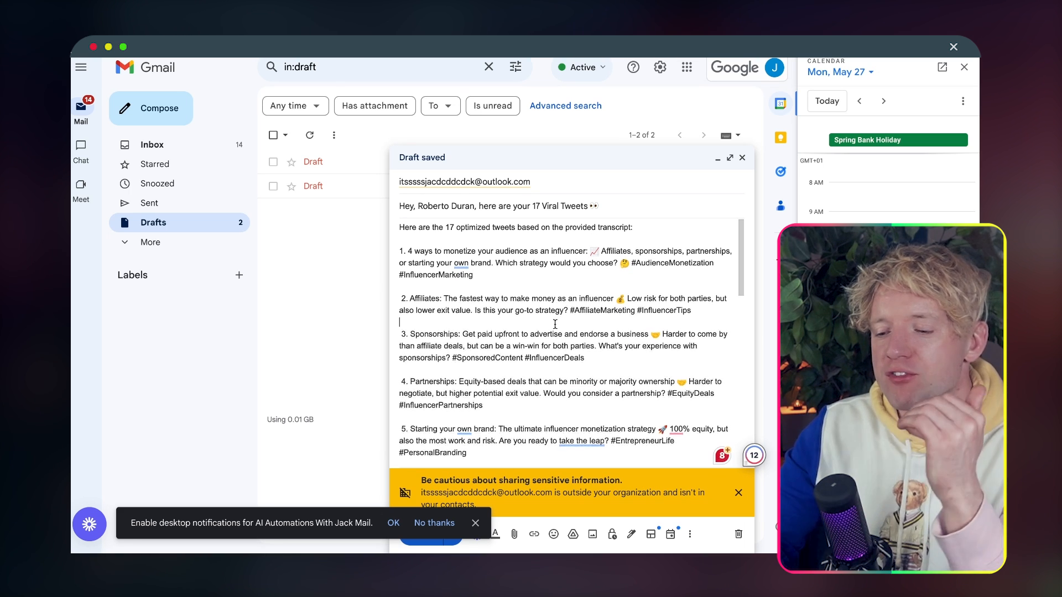
In Gmail, review the drafted 17 Viral Tweets email, checking its subject line, the opening tweets and tweet 11 on influencer media companies
click(554, 325)
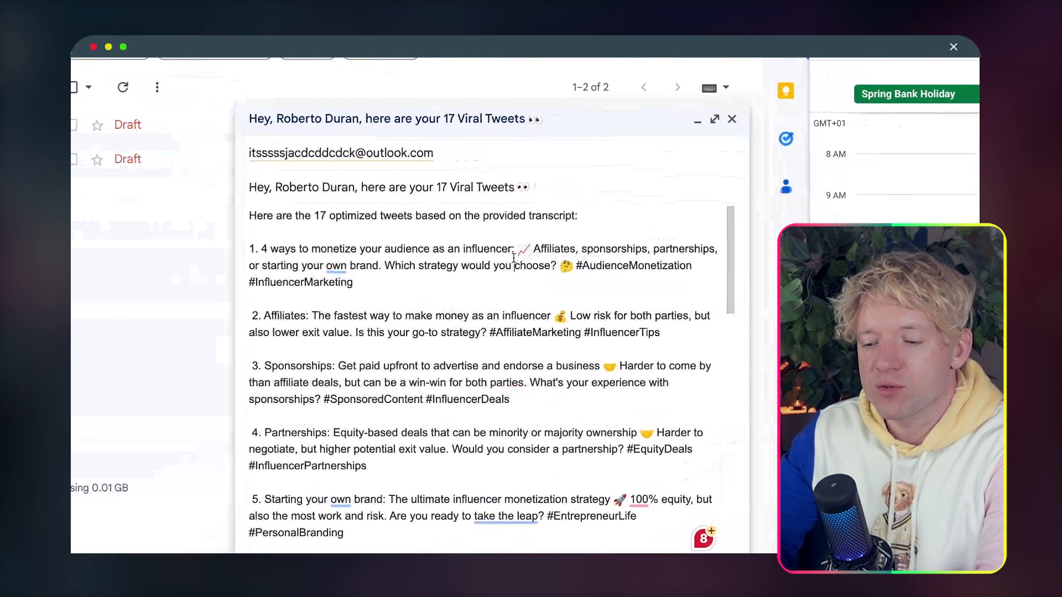
drag(473, 266, 463, 250)
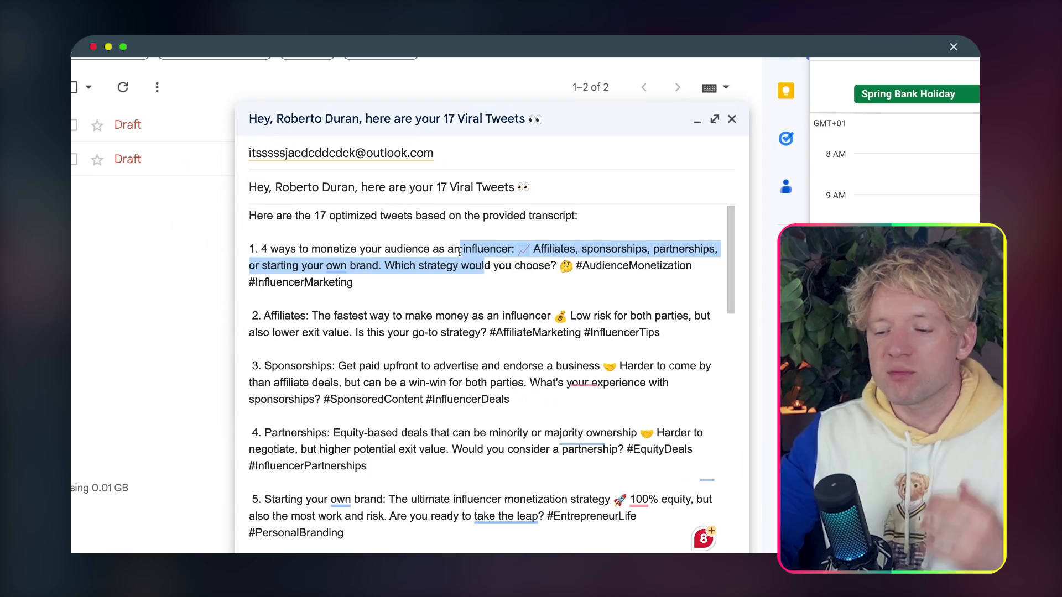
click(483, 269)
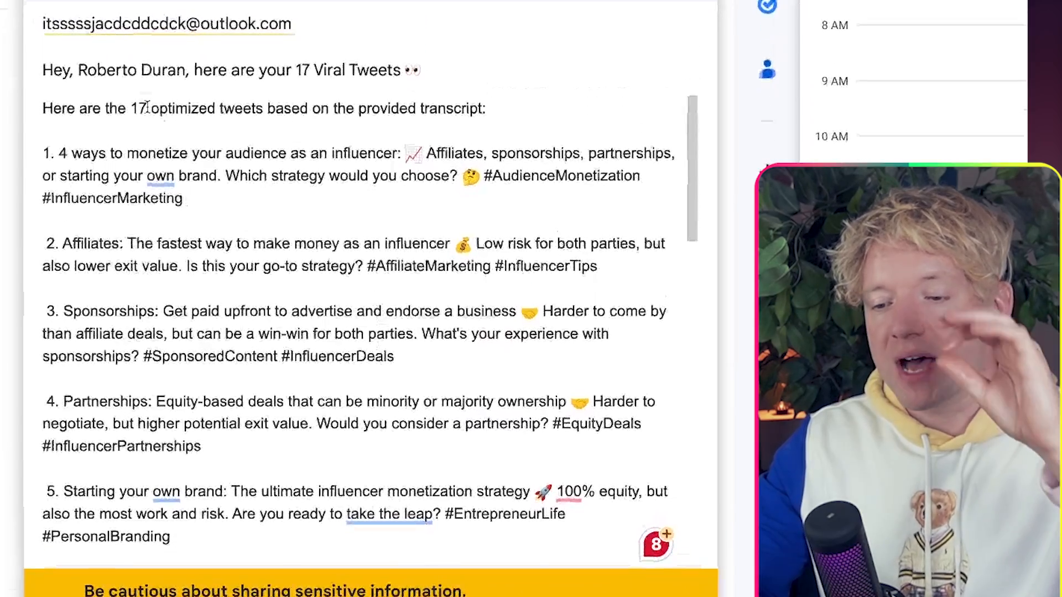
drag(78, 70, 330, 69)
click(292, 338)
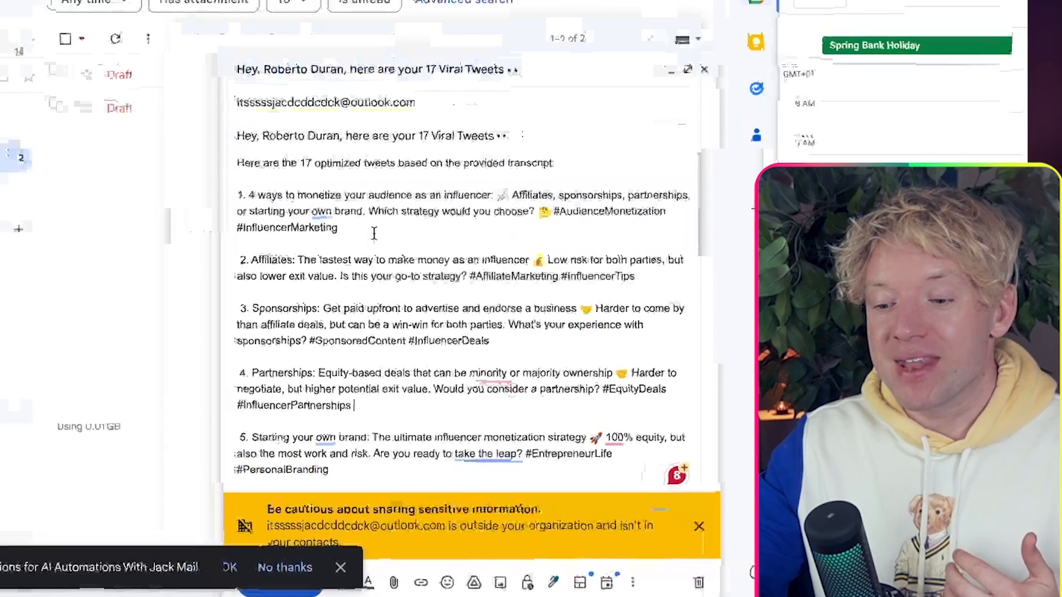
scroll(370, 238, down, 5)
scroll(444, 275, down, 3)
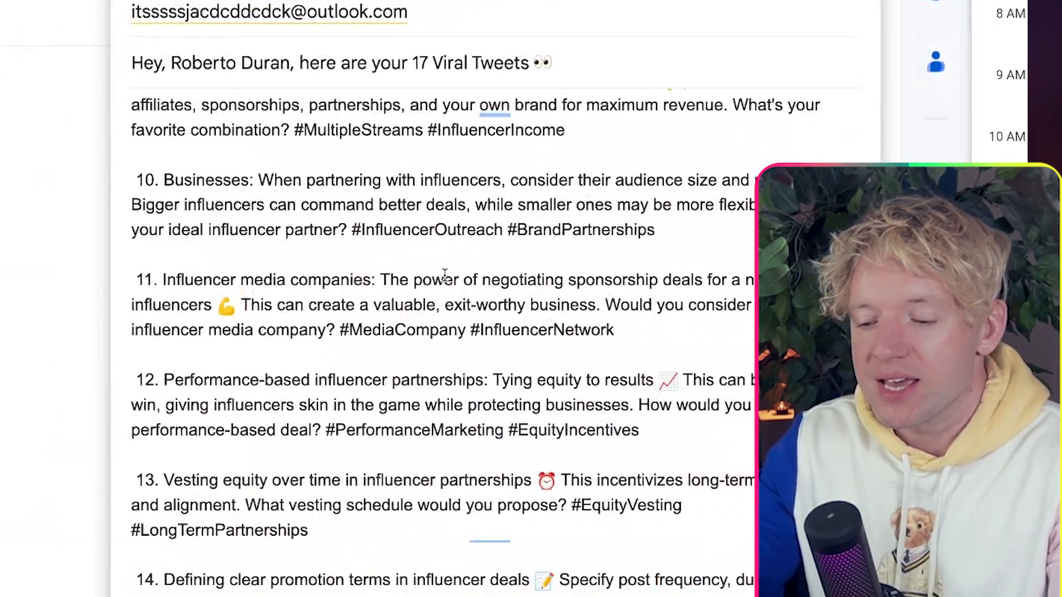
double_click(590, 280)
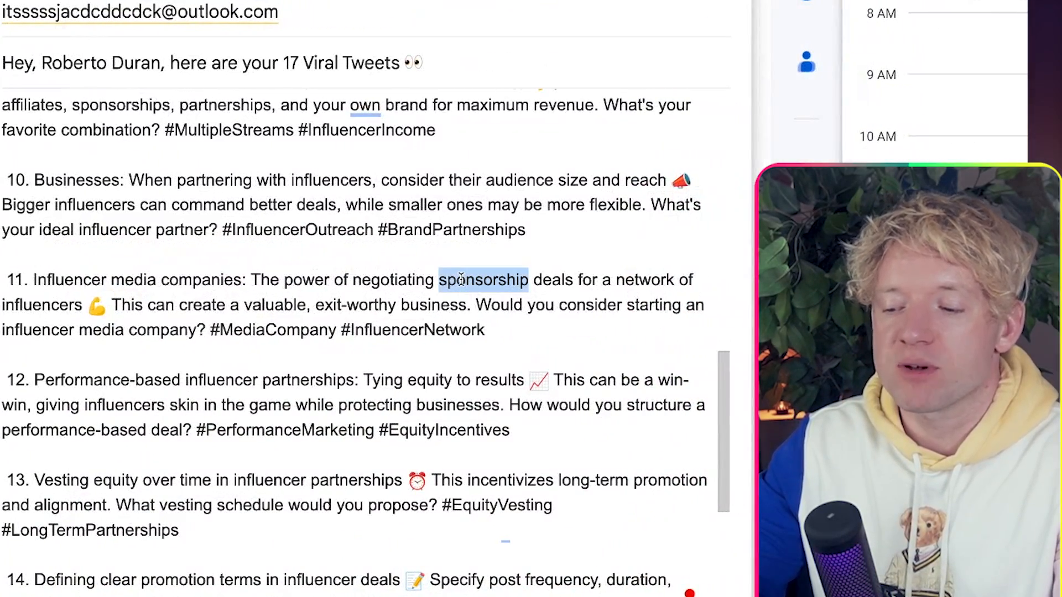
click(461, 279)
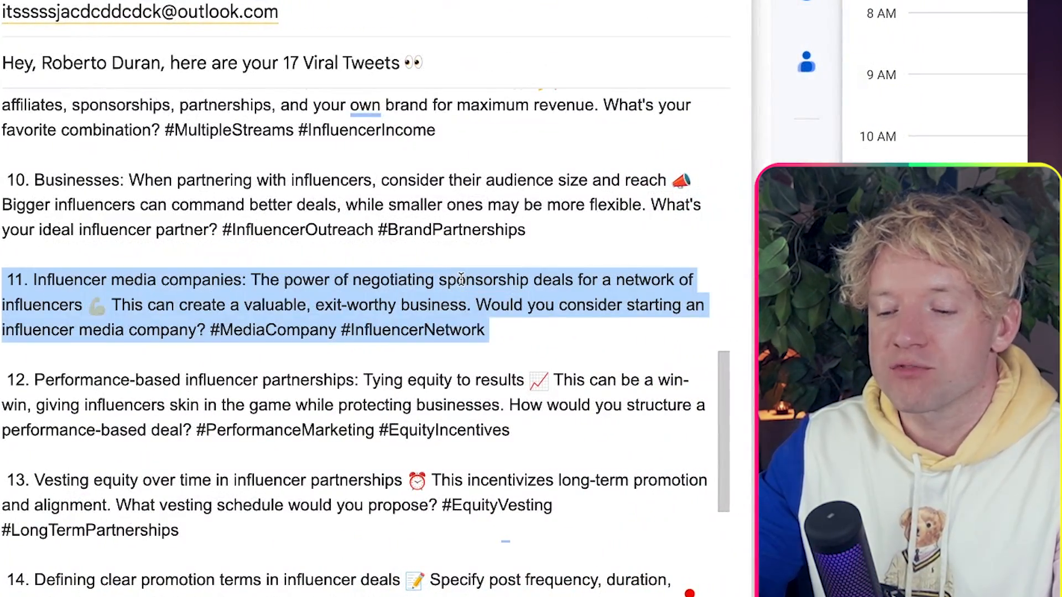
click(457, 278)
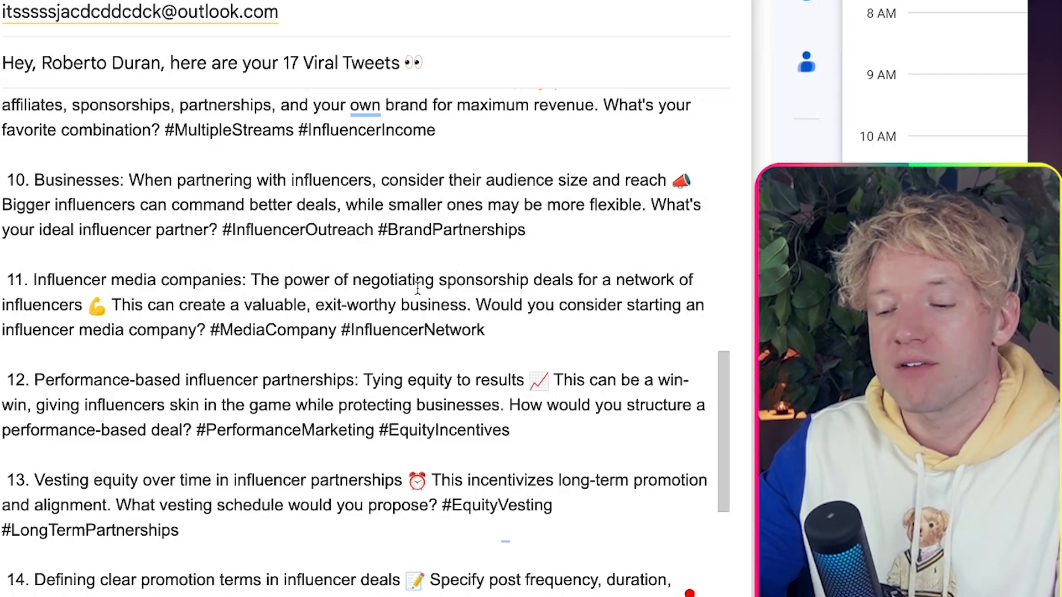